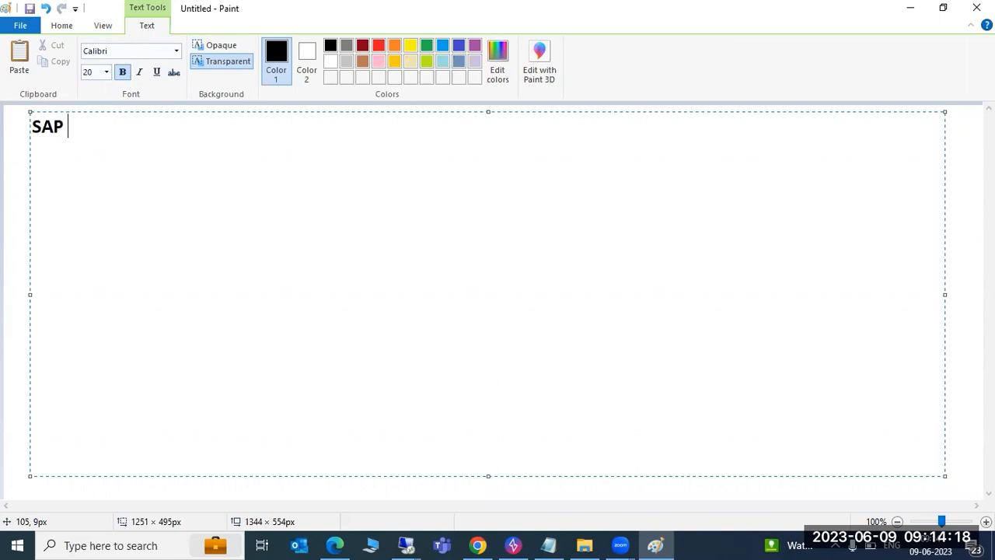
- Write the heading "SAP WORKpROCESS :" in the text box, leave a blank line, and add "DVEBMGS" below it
type("CESS")
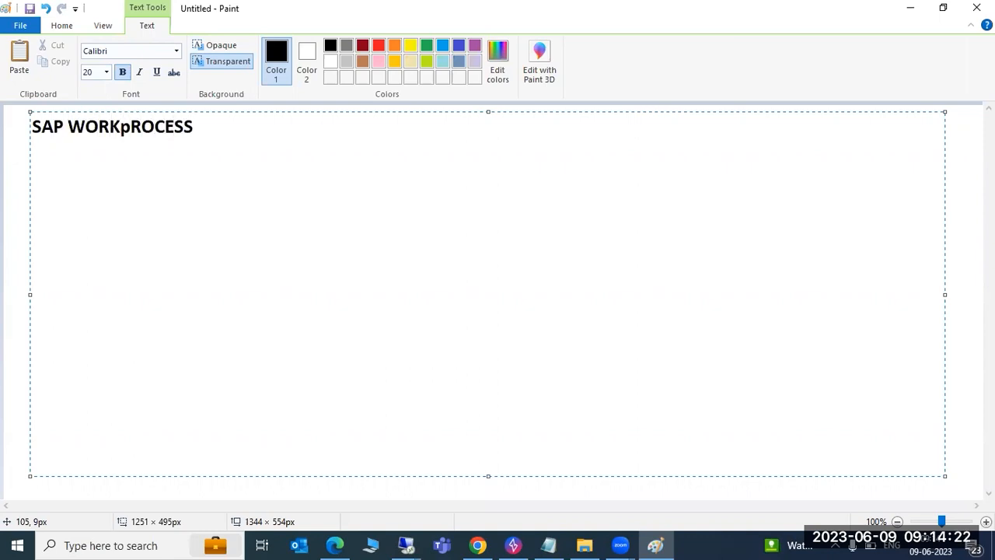
type(" :")
key("Return")
key("Return")
type("DV")
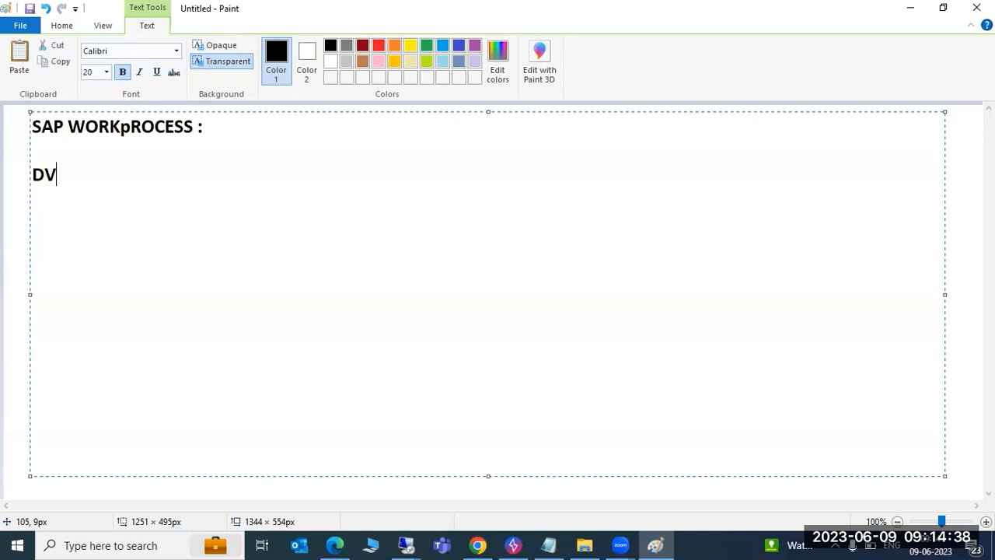
type("EBMGS")
key("Return")
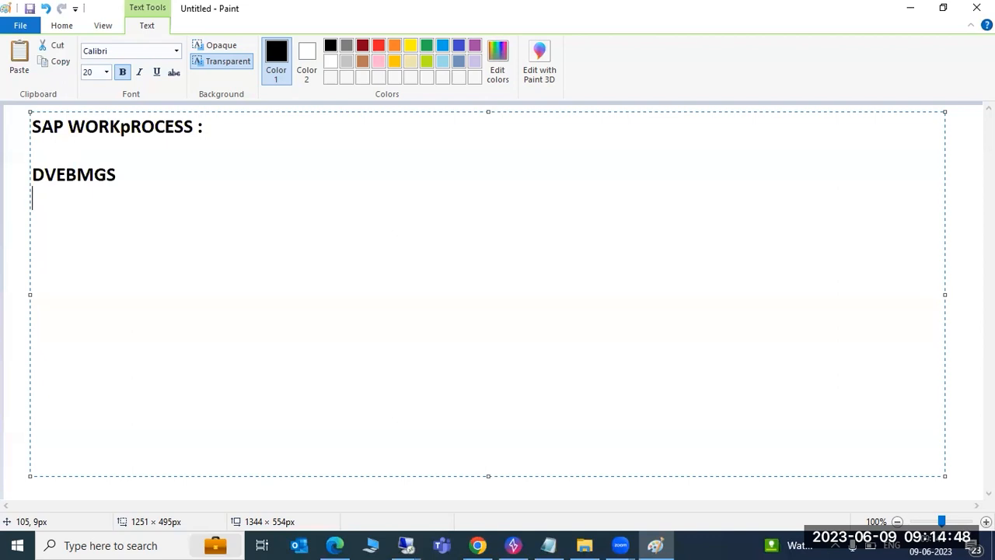
- Switch to the SAP GUI window in the remote desktop session and log off from the restricted User Menu session
left_click(406, 545)
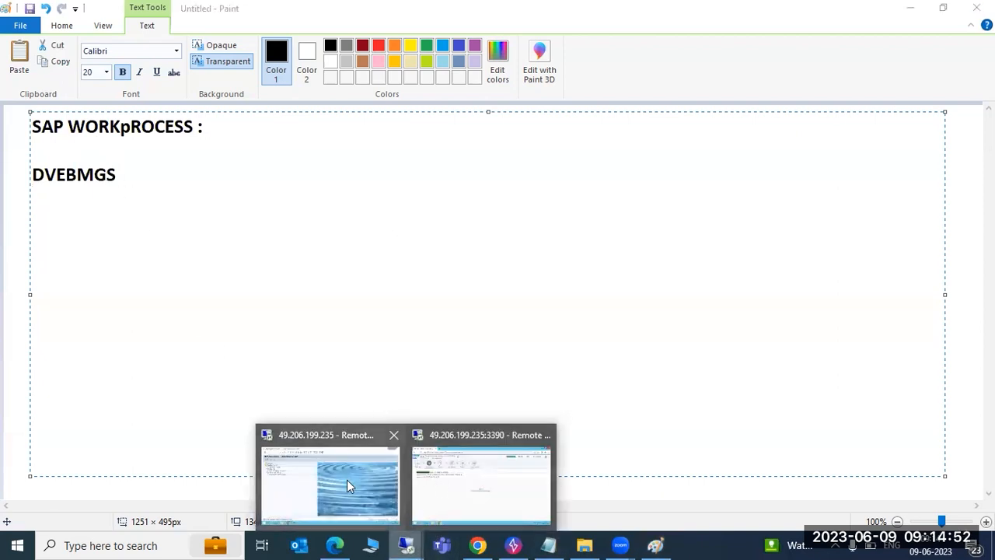
left_click(343, 480)
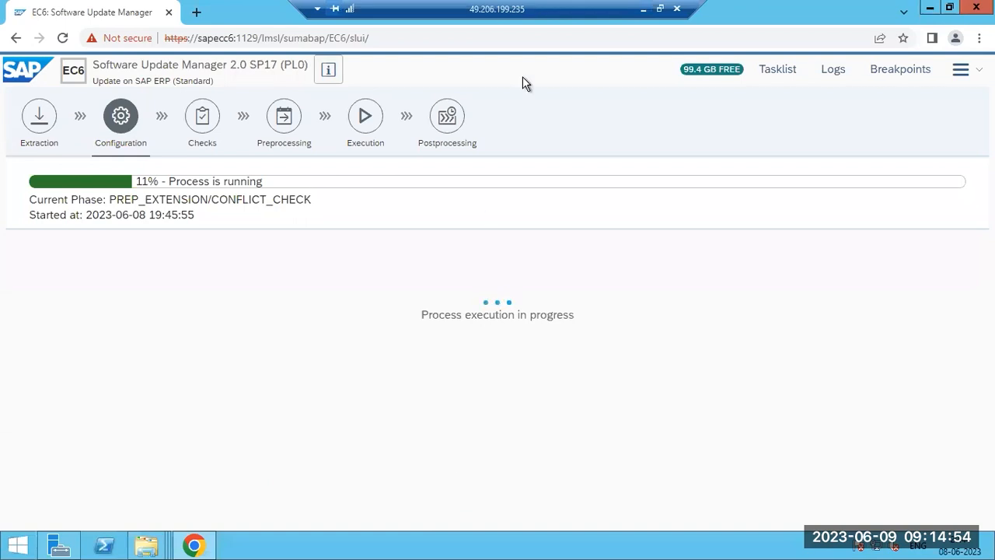
left_click(675, 8)
left_click(536, 305)
left_click(412, 545)
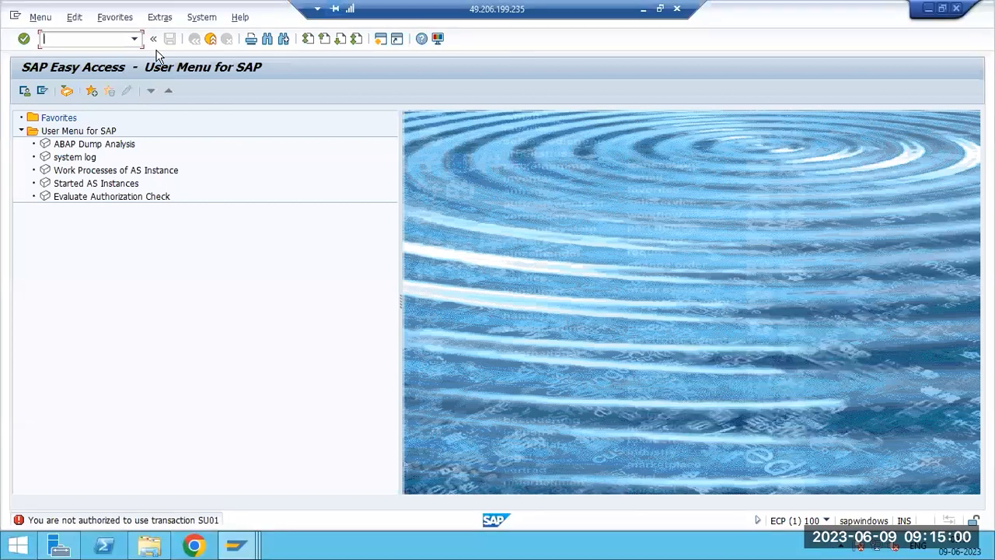
left_click(957, 10)
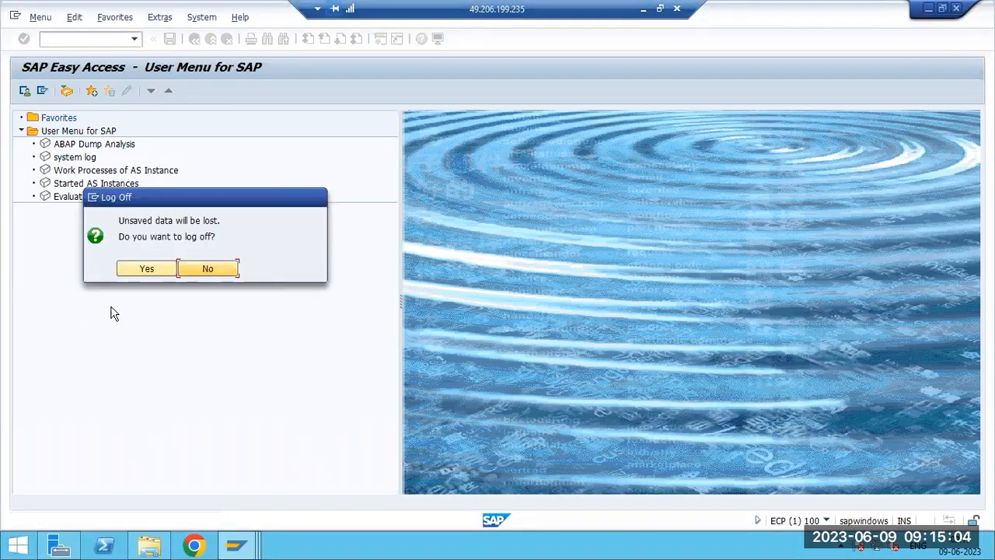
left_click(147, 269)
- Bring up the other ECP session, leave Define Services, and open Simple Job Selection with transaction SM37
mouse_move(245, 549)
left_click(303, 470)
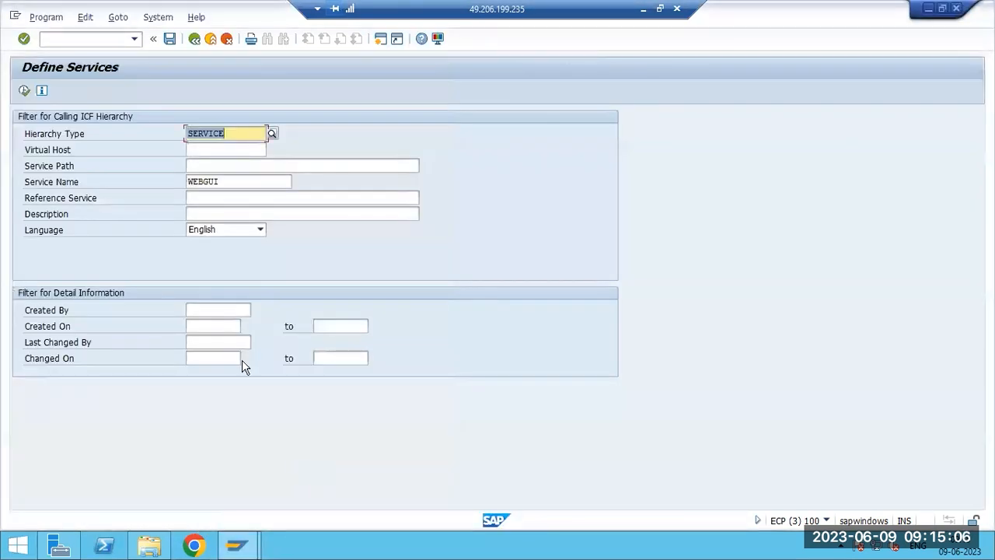
key("F3")
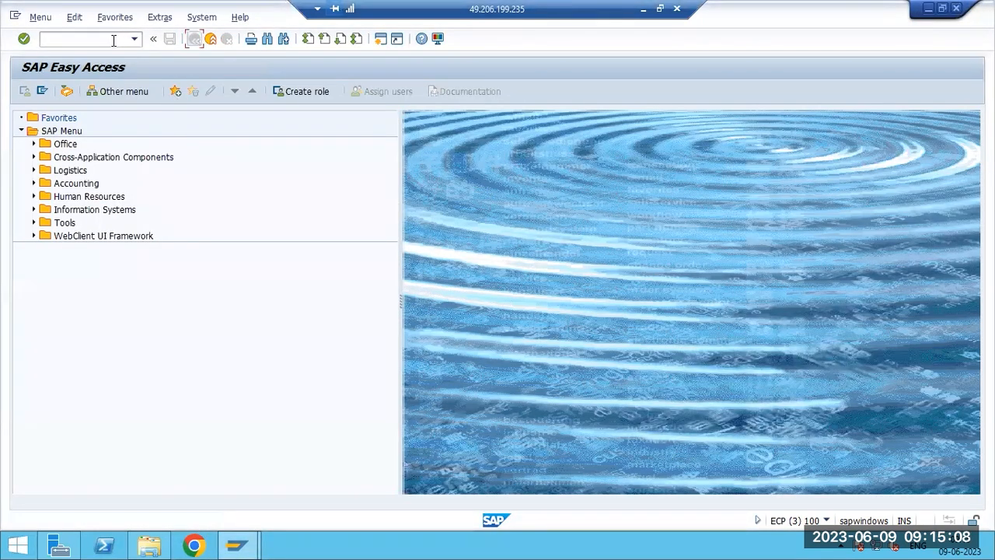
type("sm3")
key("Return")
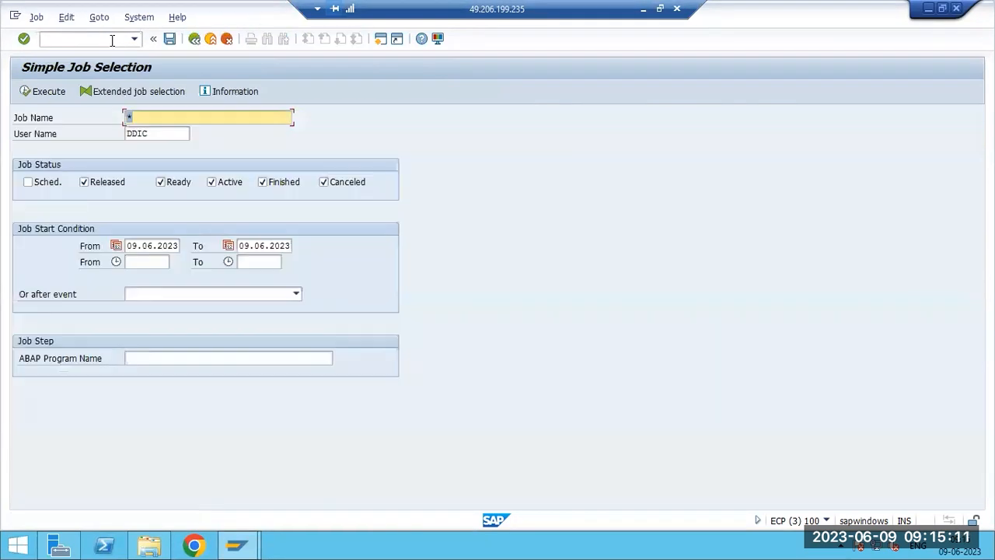
- List background jobs for all user names with user name * and a start date from 08.06.2023 to 09.06.2023
left_click(161, 130)
double_click(161, 130)
type("*")
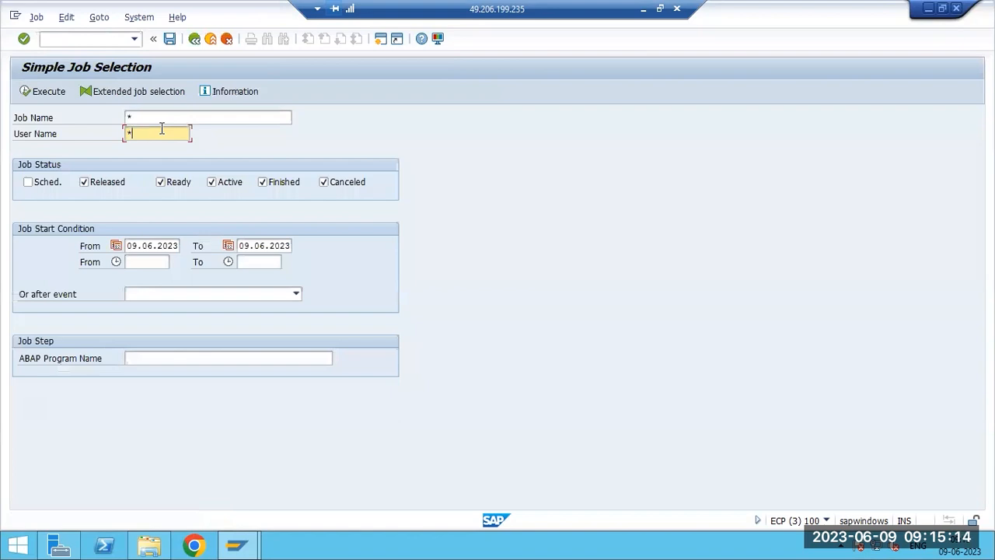
left_click(137, 245)
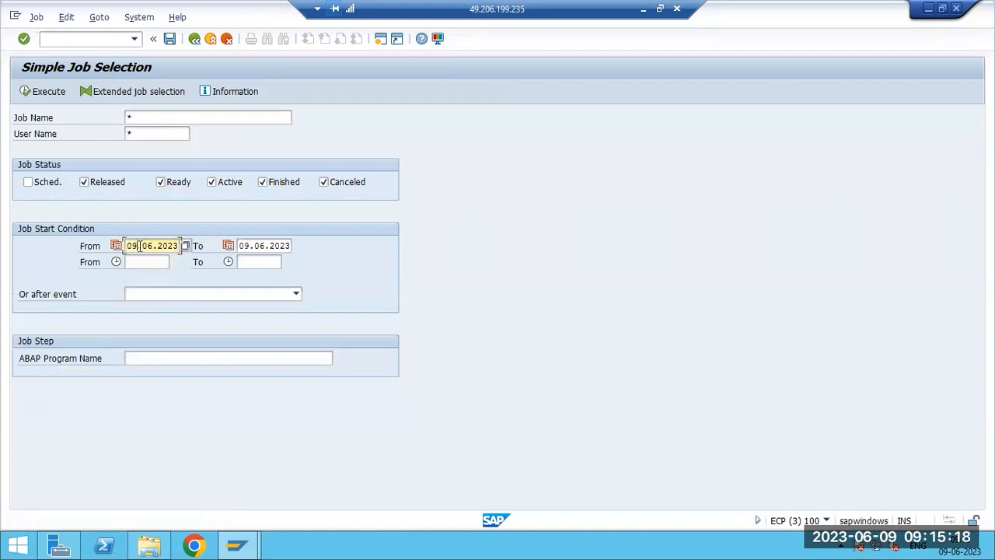
type("8")
left_click(34, 92)
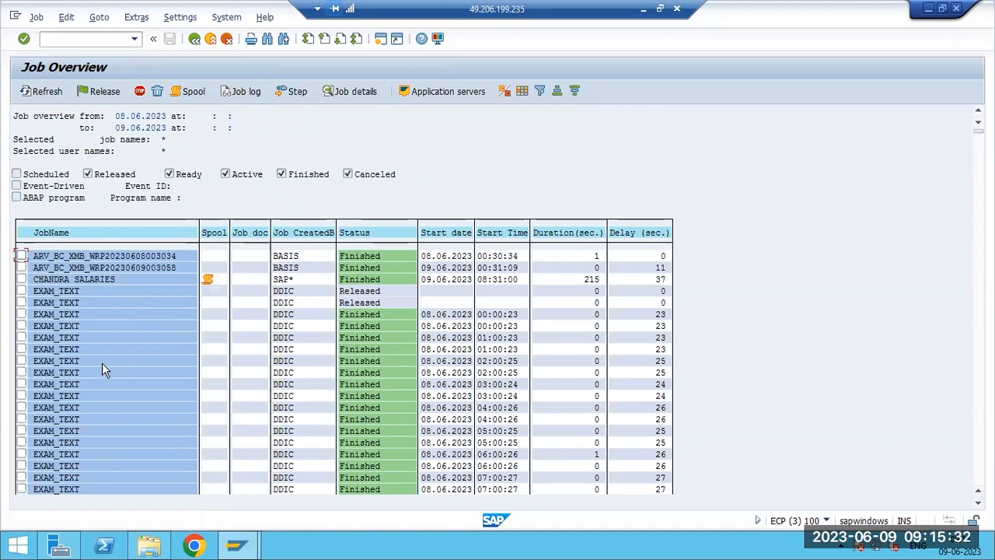
- Examine the job overview and the job names offered as JobName filter values, leaving the filter unset
scroll(100, 412, "down", 4)
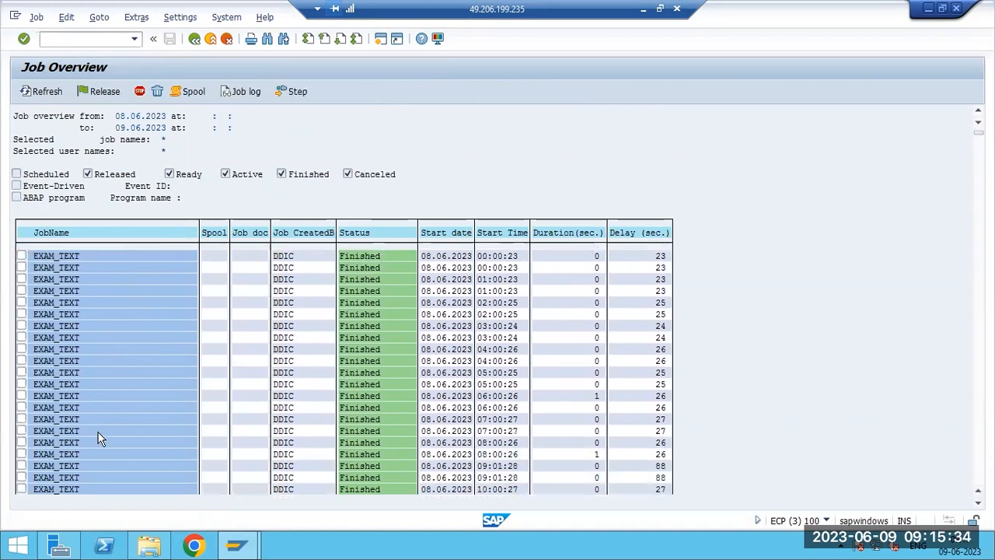
scroll(100, 443, "down", 4)
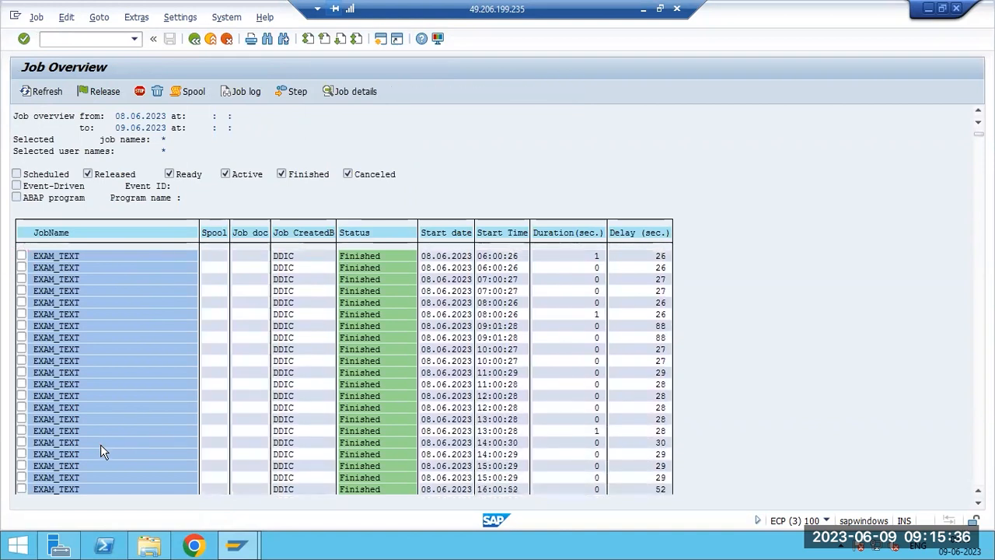
left_click(978, 503)
left_click(978, 503)
scroll(334, 307, "down", 4)
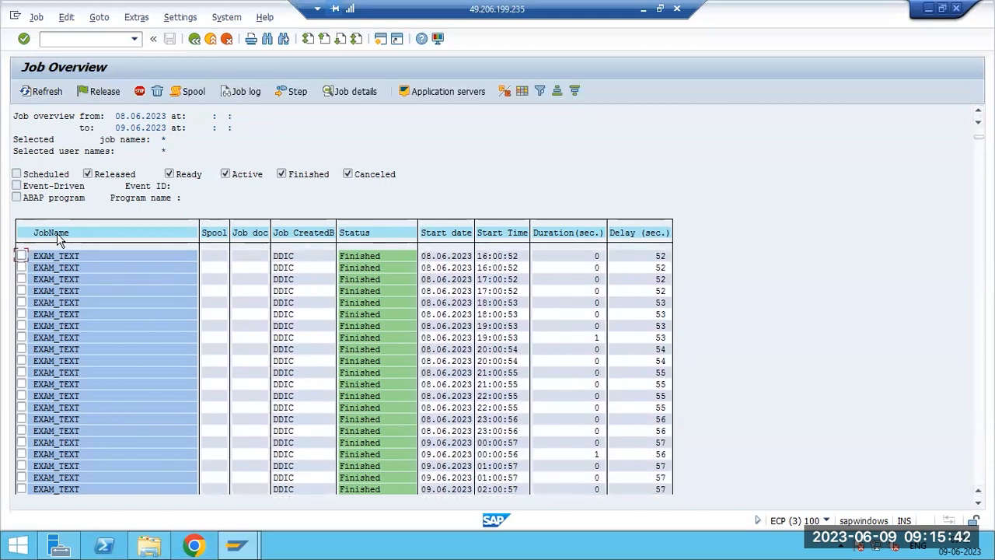
left_click(58, 236)
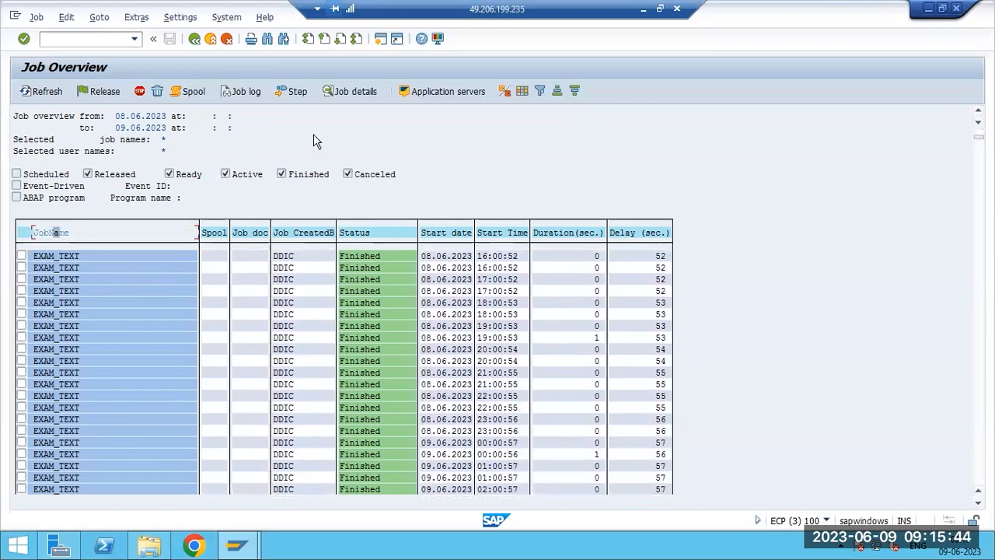
left_click(539, 91)
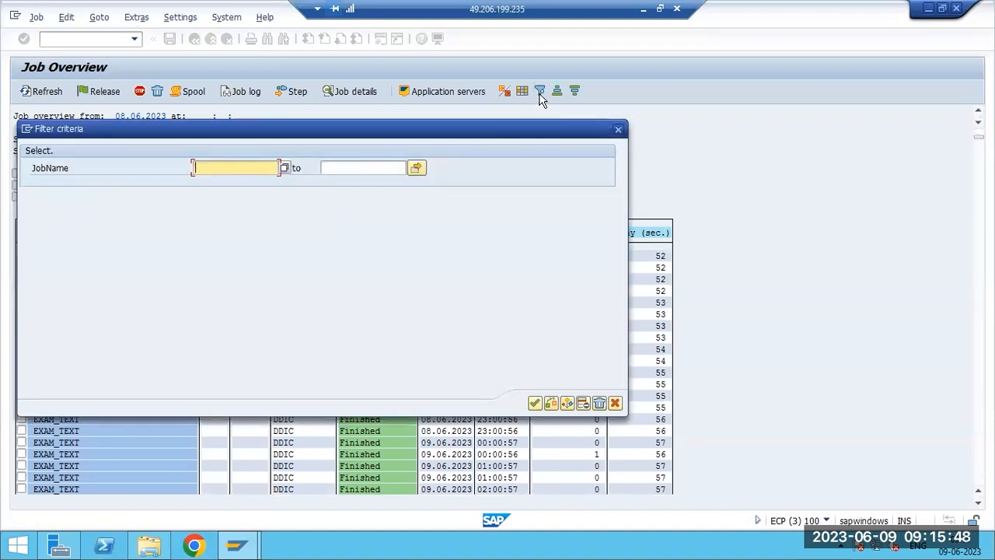
left_click(286, 169)
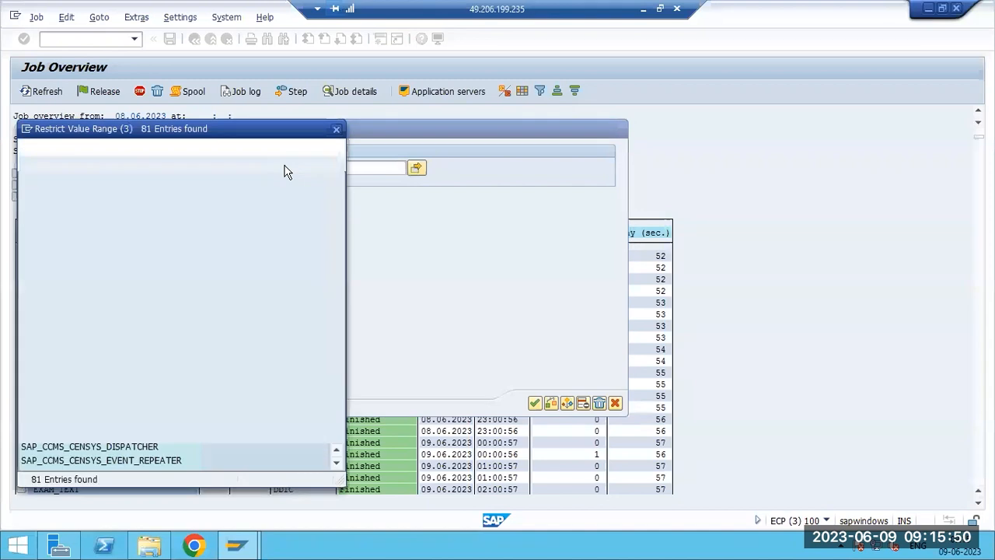
scroll(124, 316, "down", 2)
scroll(124, 319, "up", 2)
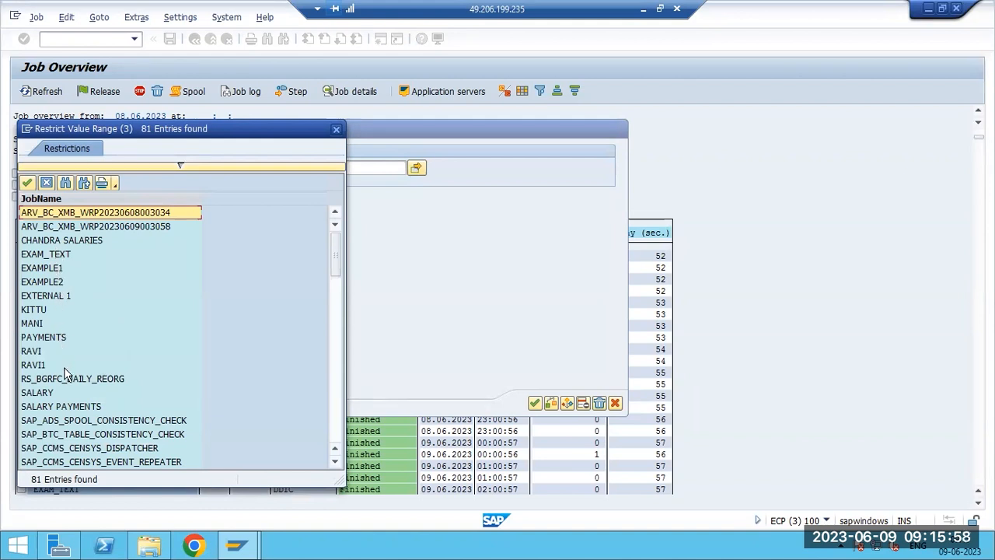
scroll(67, 376, "down", 1)
scroll(68, 383, "down", 8)
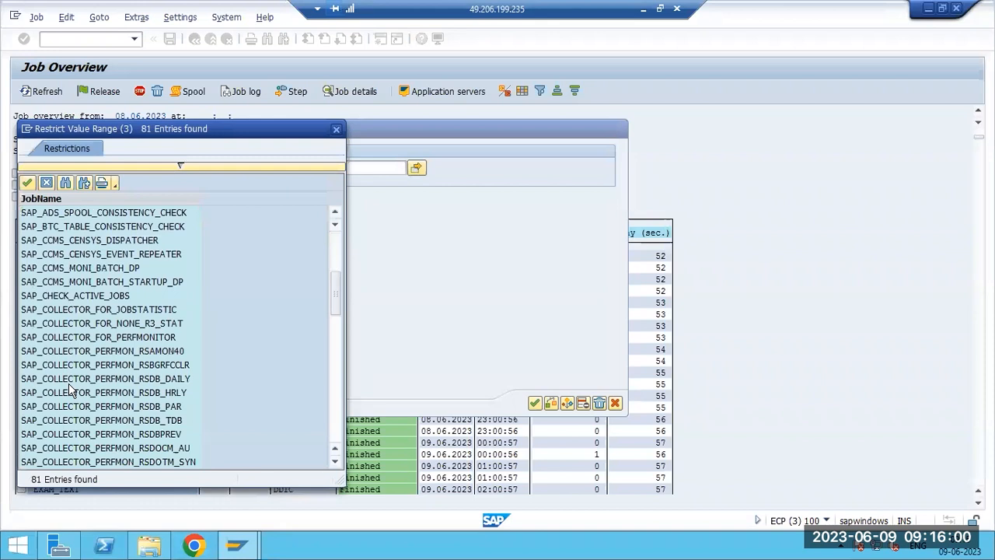
scroll(70, 389, "down", 5)
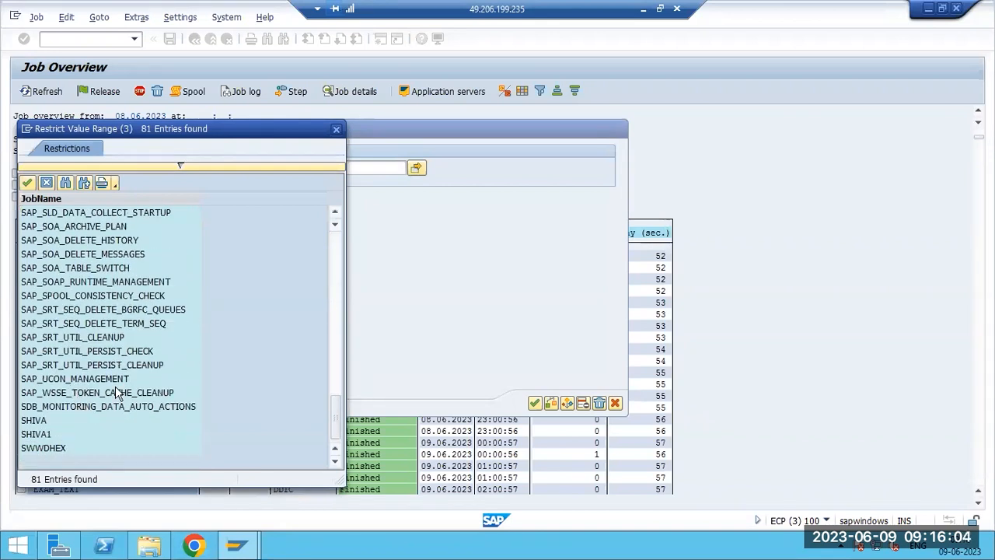
scroll(116, 380, "up", 20)
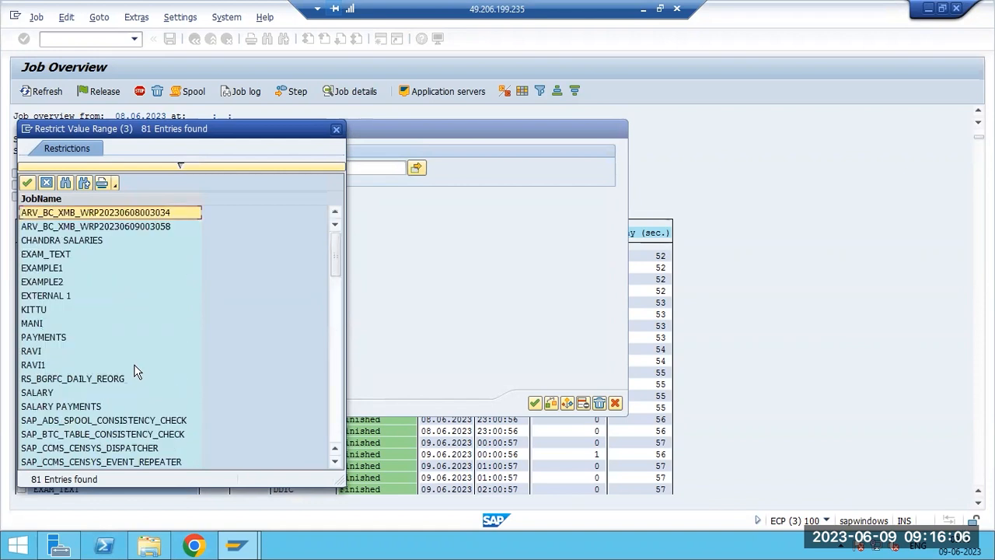
left_click(336, 128)
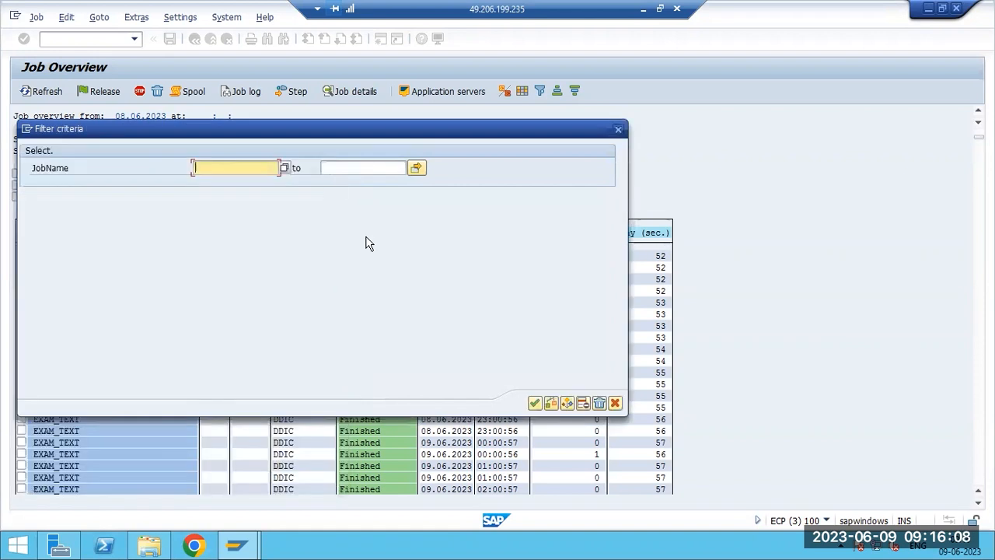
left_click(614, 403)
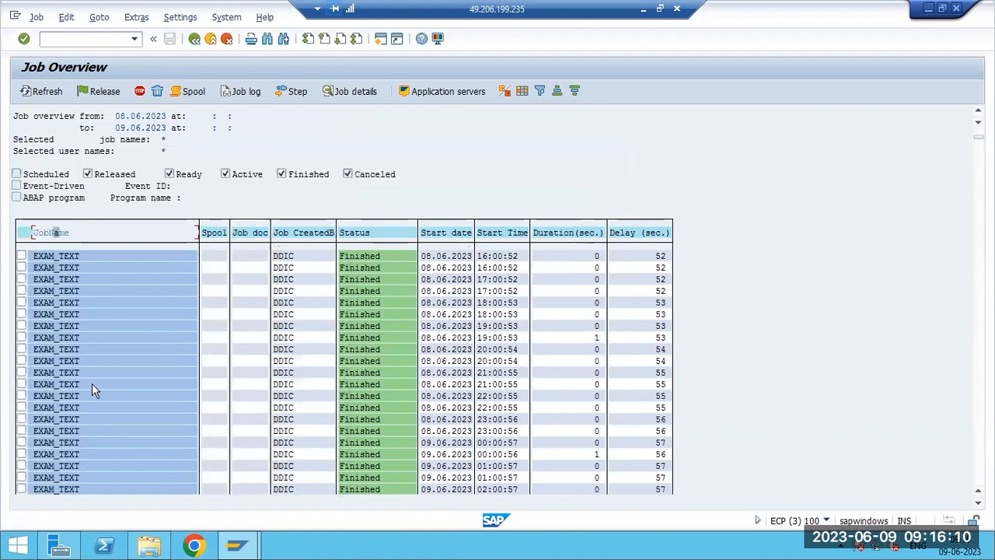
- Return to the job selection, exclude Released, Ready, Active and Finished statuses, and list only Canceled jobs
key("F3")
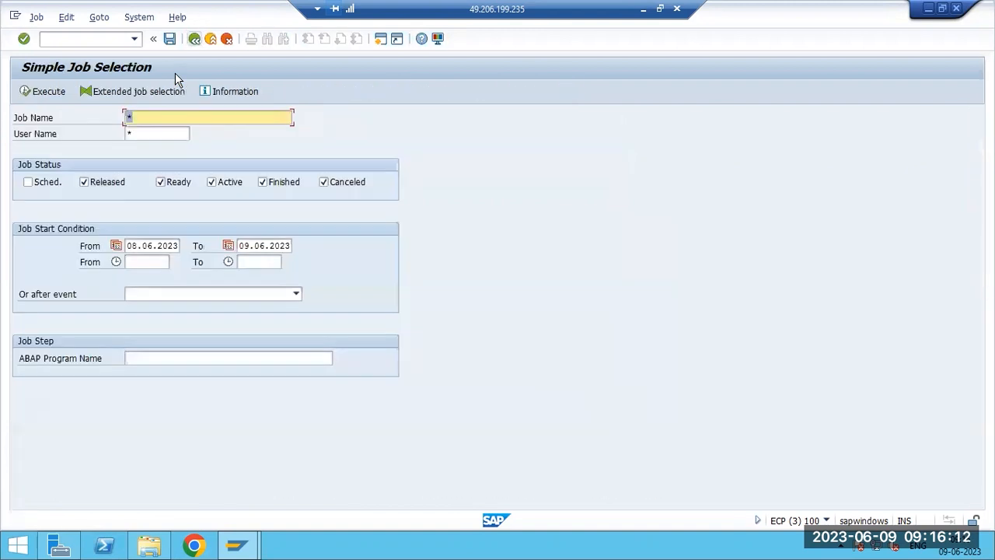
left_click(103, 183)
left_click(161, 183)
left_click(220, 185)
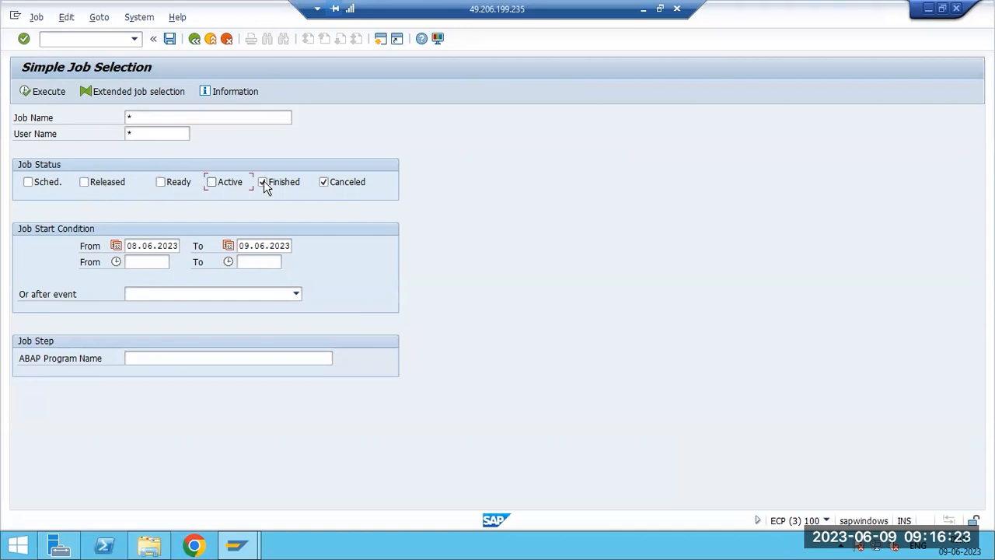
left_click(54, 95)
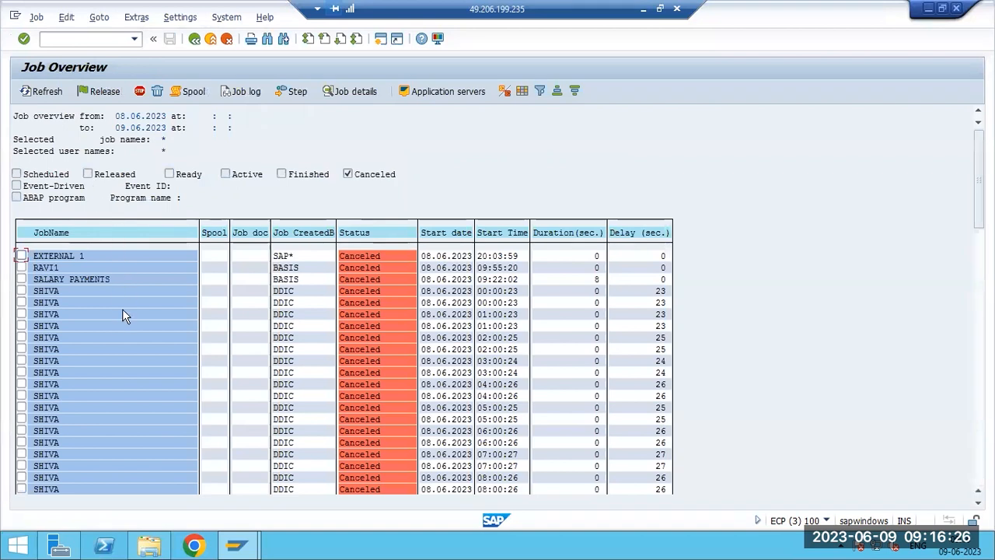
- Look through the canceled jobs and examine the job log of the first DDIC job started on 08.06.2023 at 00:00:23
scroll(102, 492, "down", 3)
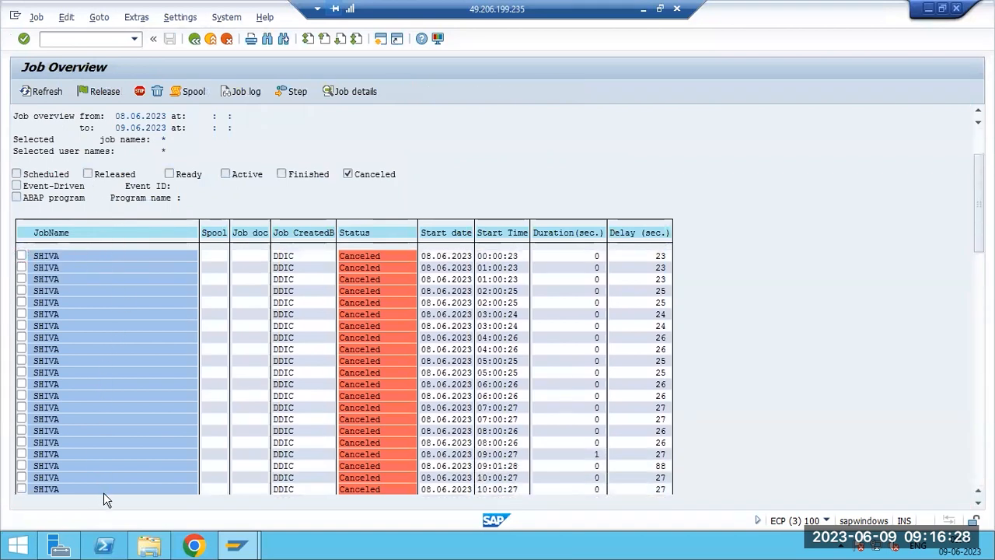
scroll(117, 509, "down", 3)
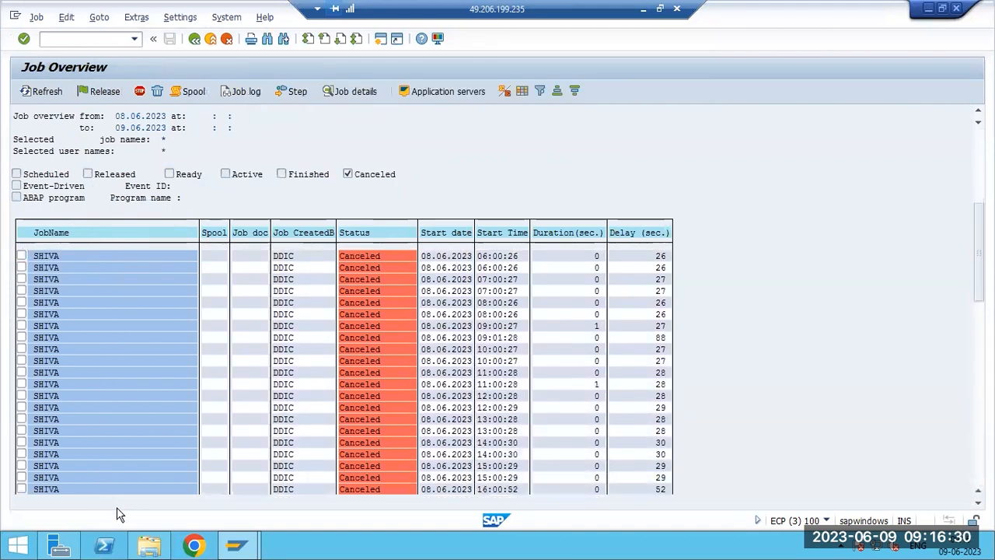
scroll(116, 507, "down", 5)
scroll(120, 512, "down", 4)
scroll(120, 511, "down", 4)
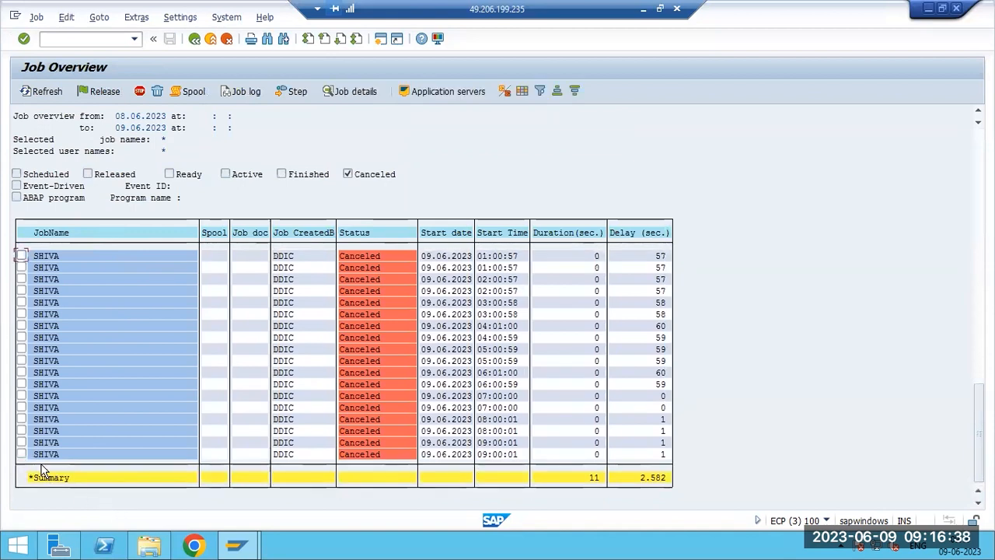
left_click_drag(979, 435, 974, 180)
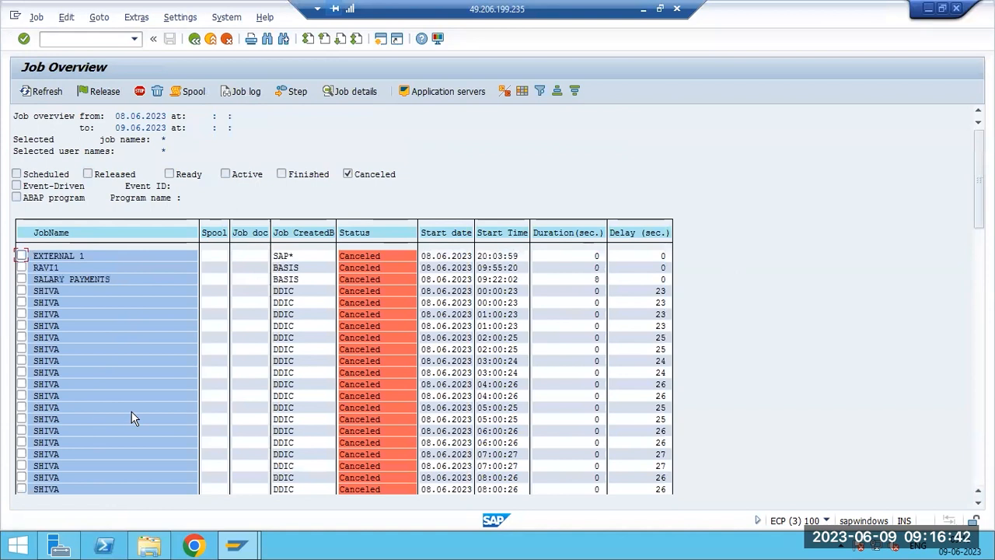
left_click(42, 293)
left_click(22, 291)
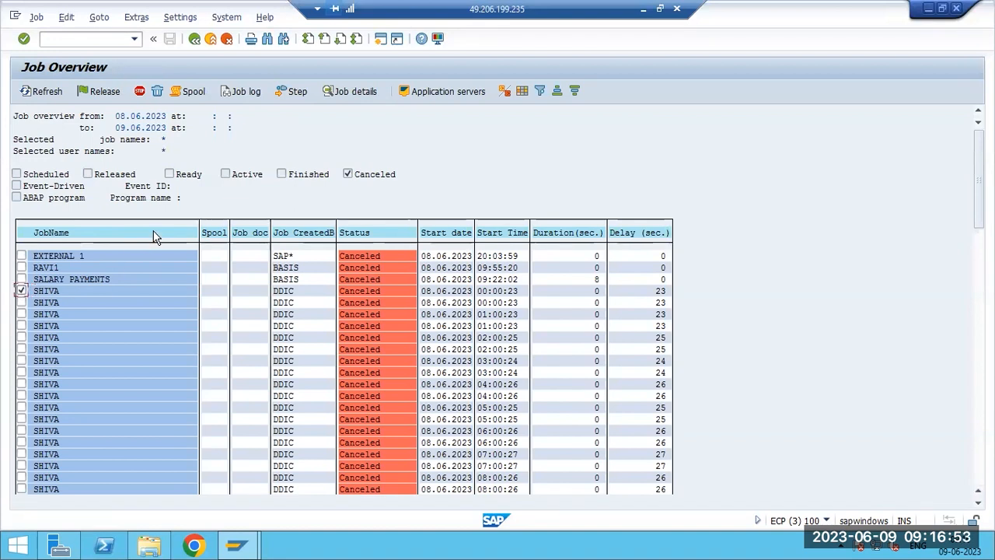
left_click(240, 92)
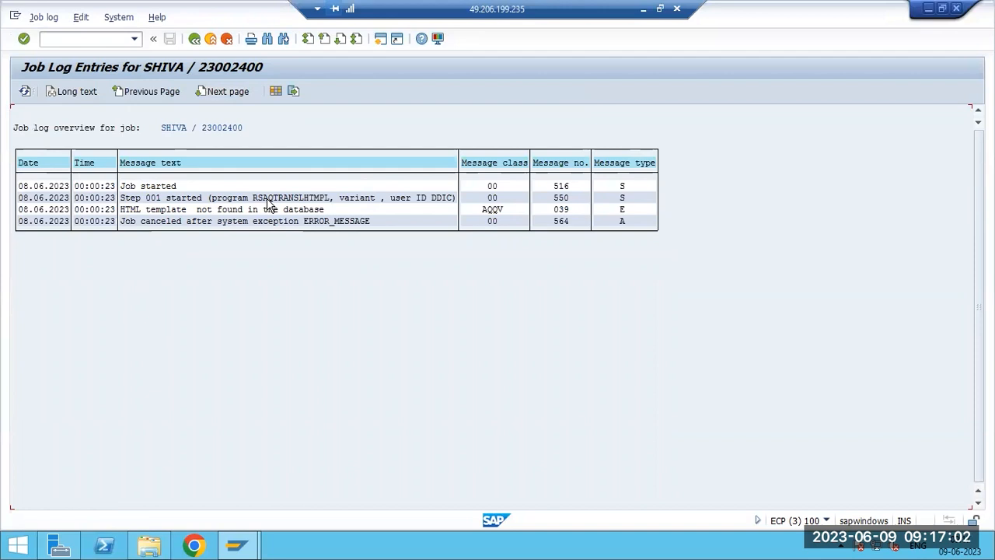
left_click(133, 213)
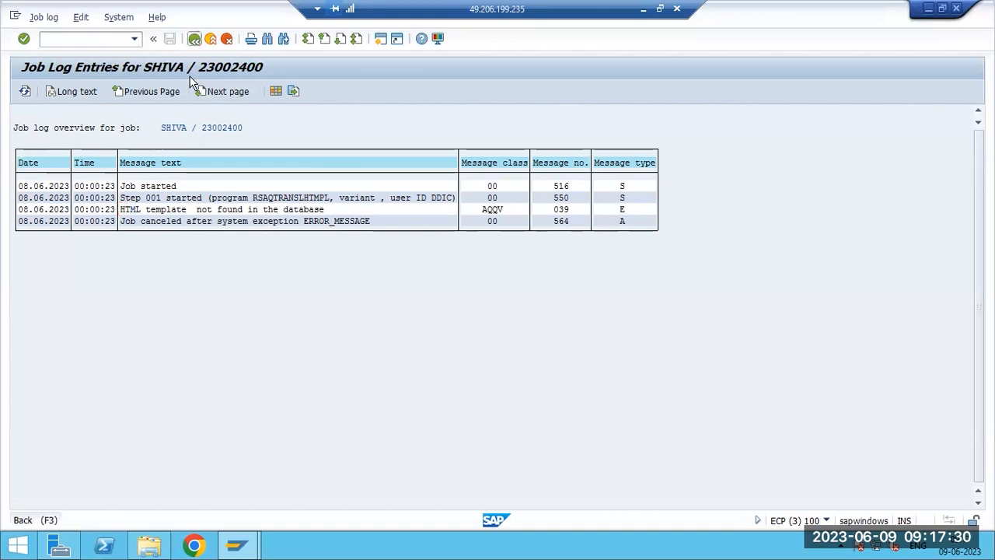
- Return to the job selection, replace the Canceled status with Active, and search for jobs with job name *
left_click(194, 39)
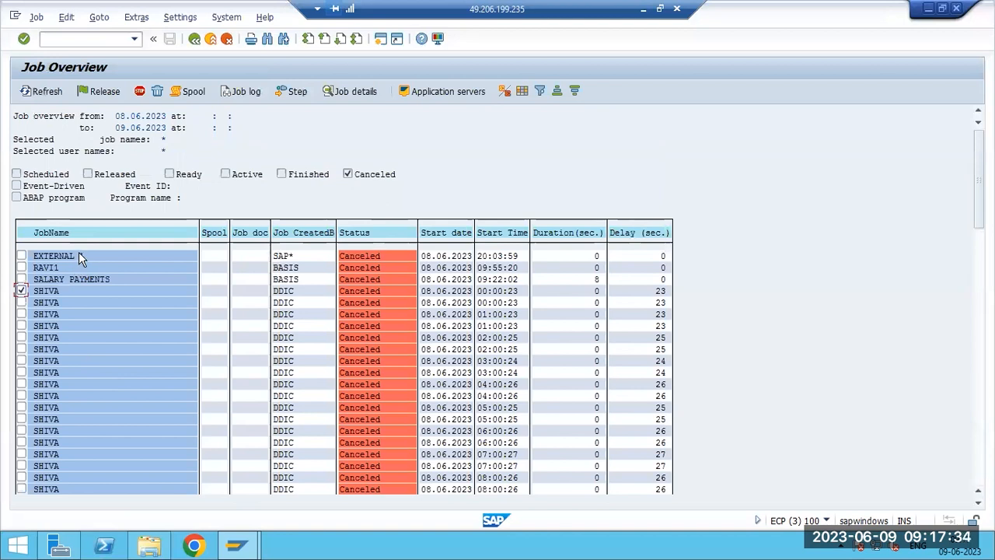
left_click(195, 38)
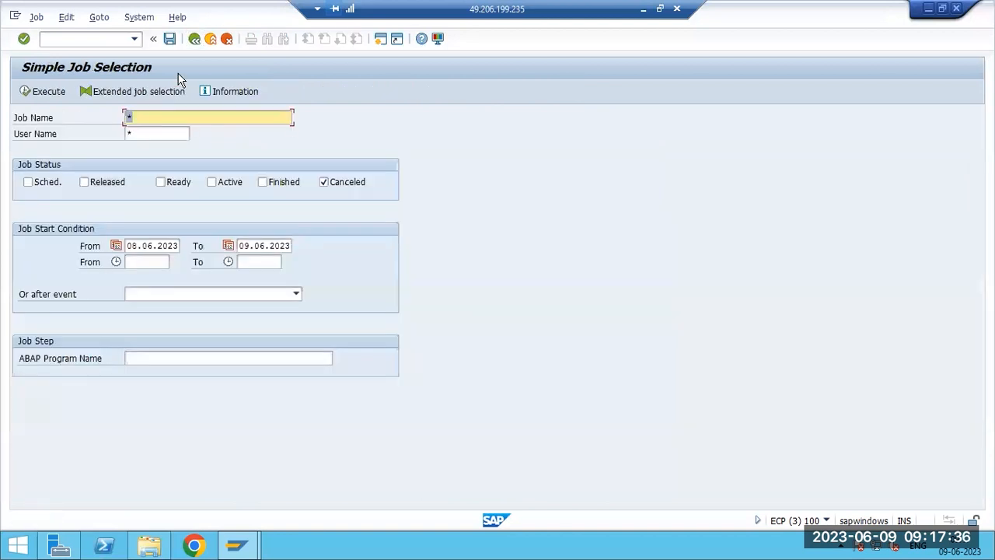
left_click(324, 182)
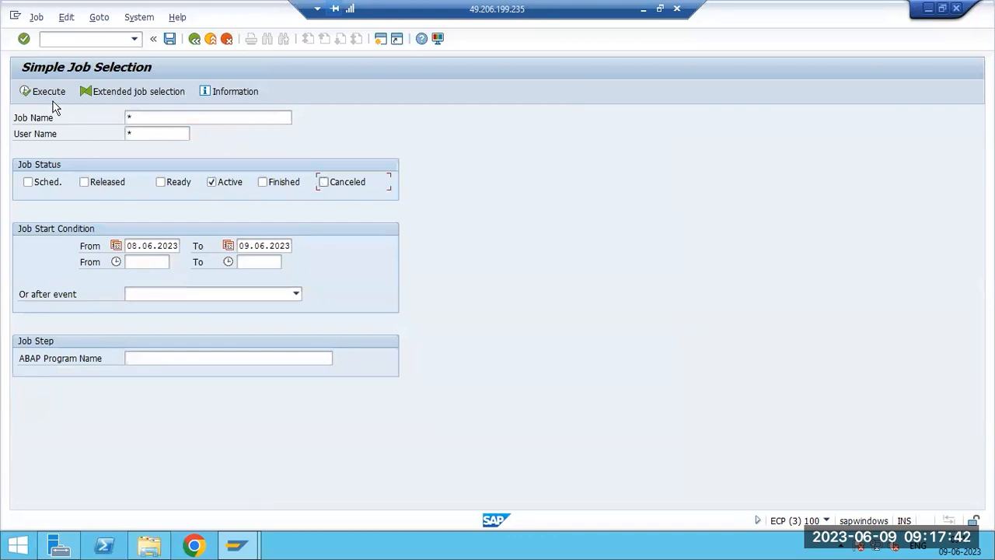
left_click(150, 118)
key("BackSpace")
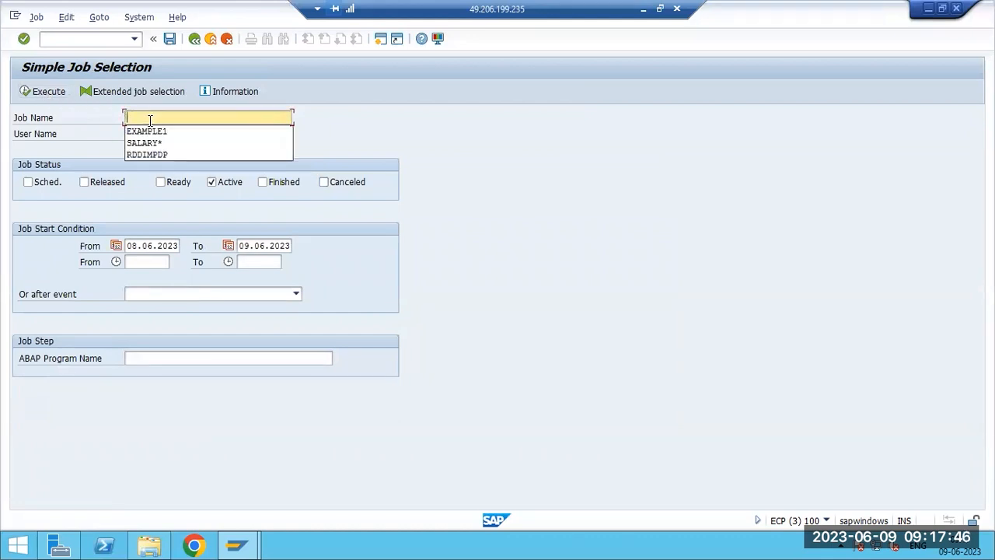
type("*")
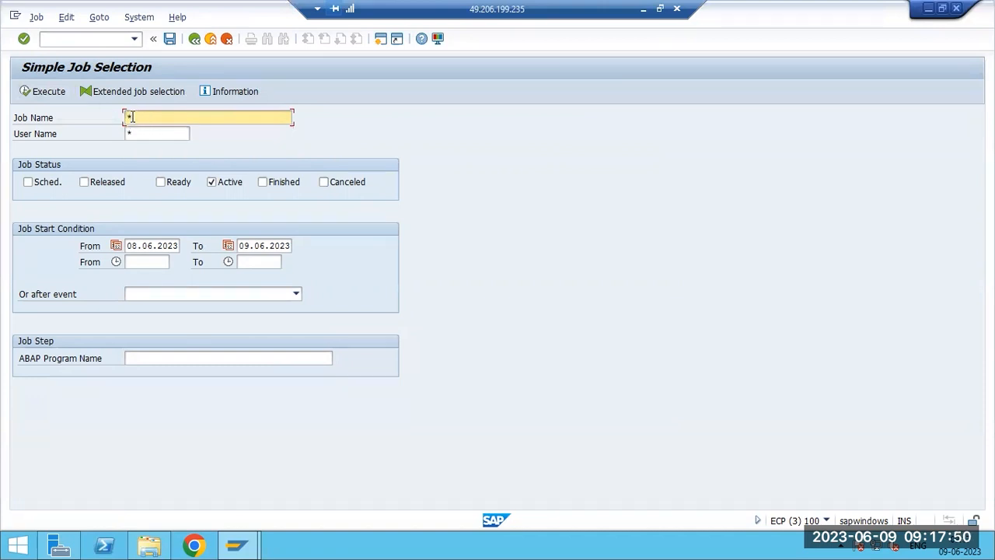
left_click(43, 91)
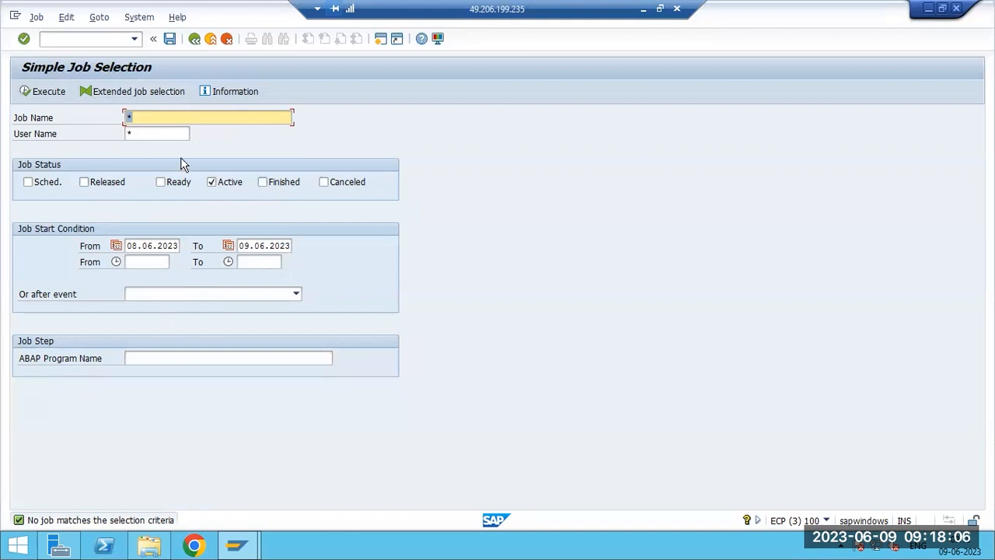
- Leave the job selection and open the standard jobs of transaction SM36
key("F3")
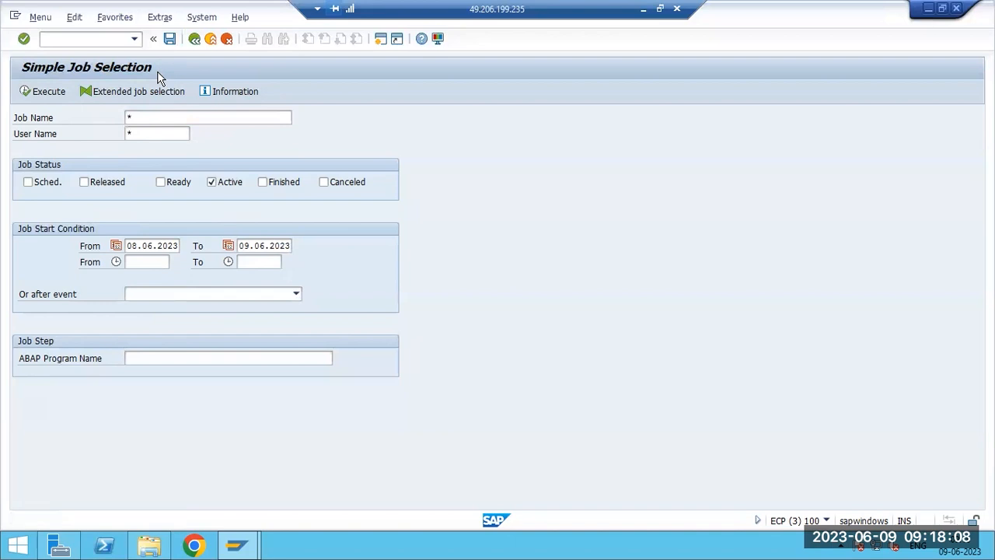
type("sm36")
key("Return")
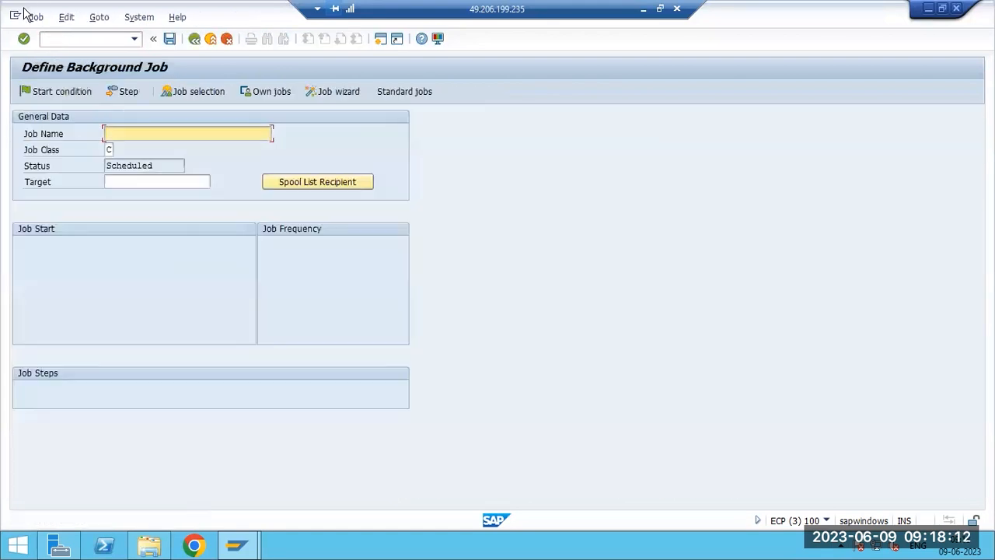
left_click(391, 94)
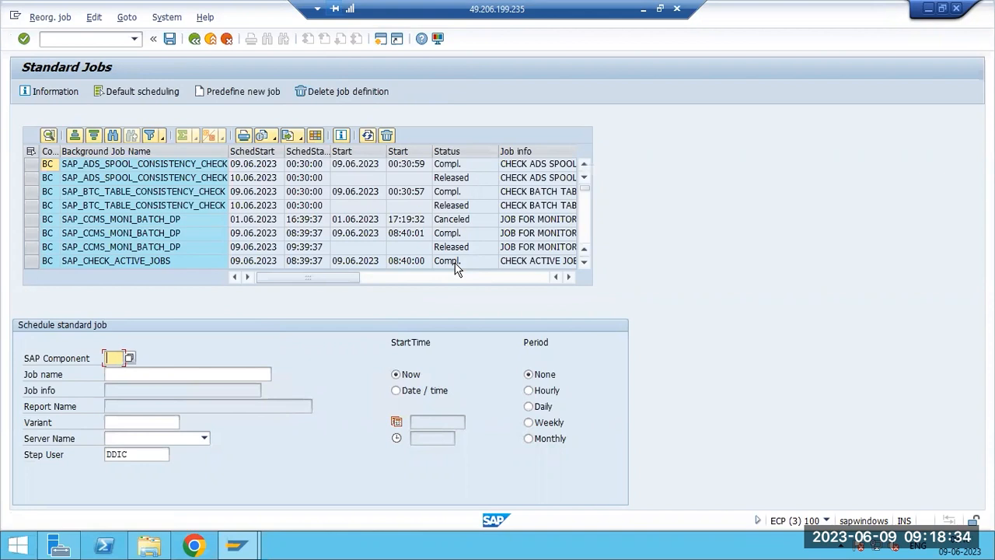
- Look through the standard jobs, from SAP_CCMS_MONI_BATCH_DP through the collector and reorganization jobs to the SOA jobs
left_click(118, 220)
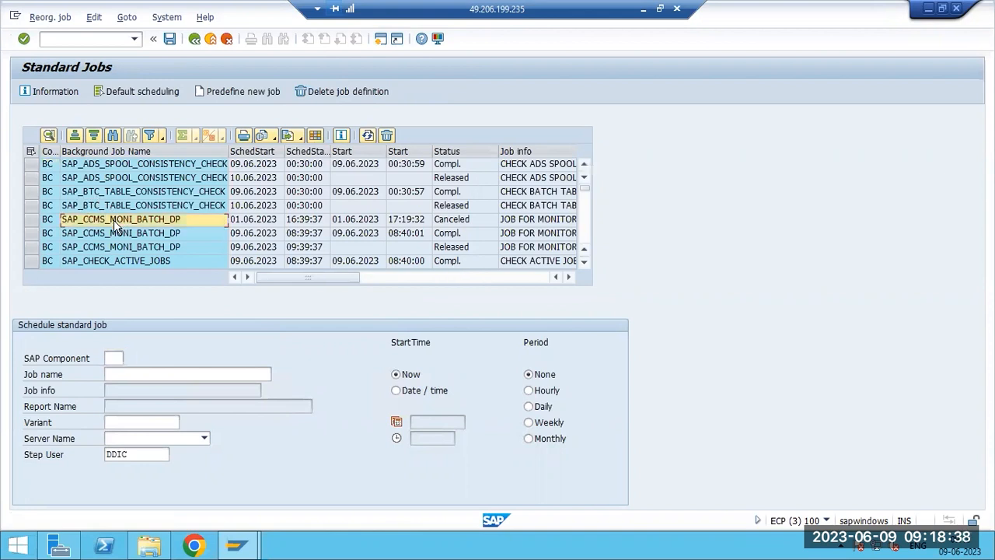
scroll(115, 220, "down", 1)
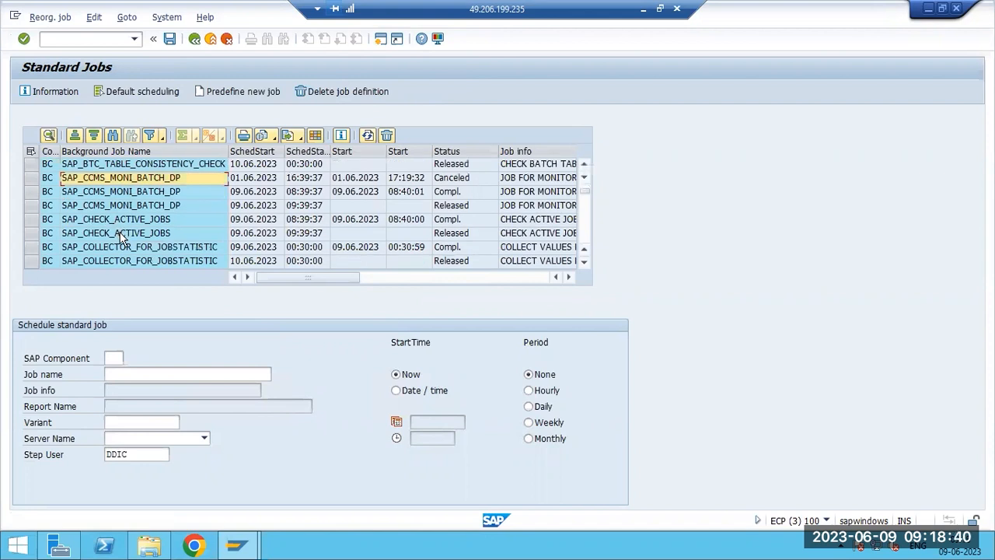
left_click(120, 234)
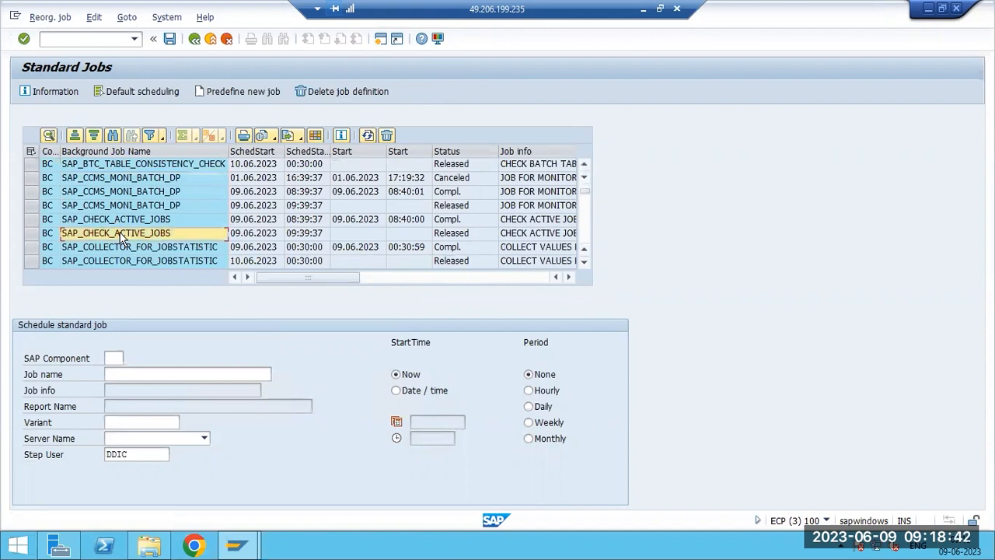
scroll(120, 237, "down", 1)
left_click(141, 222)
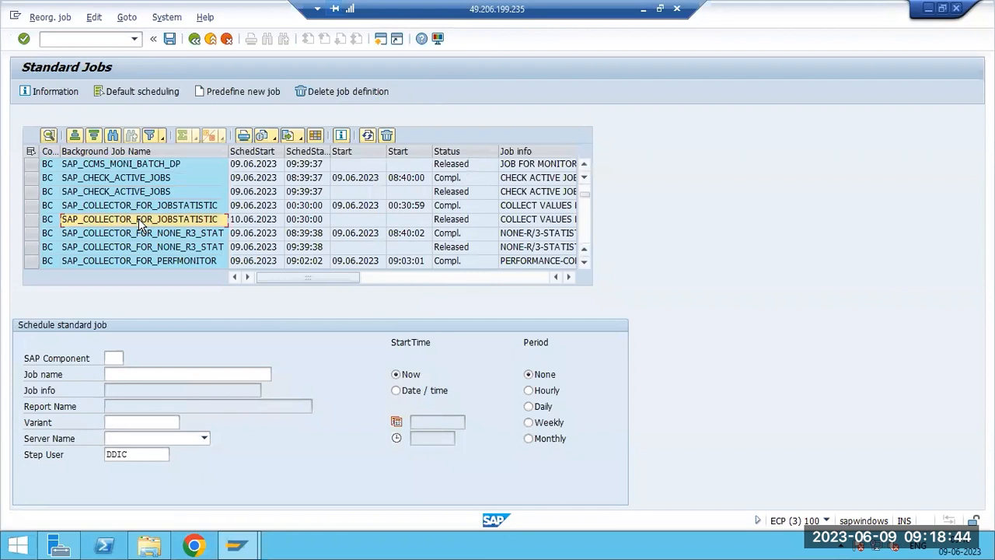
scroll(140, 223, "down", 1)
left_click(138, 222)
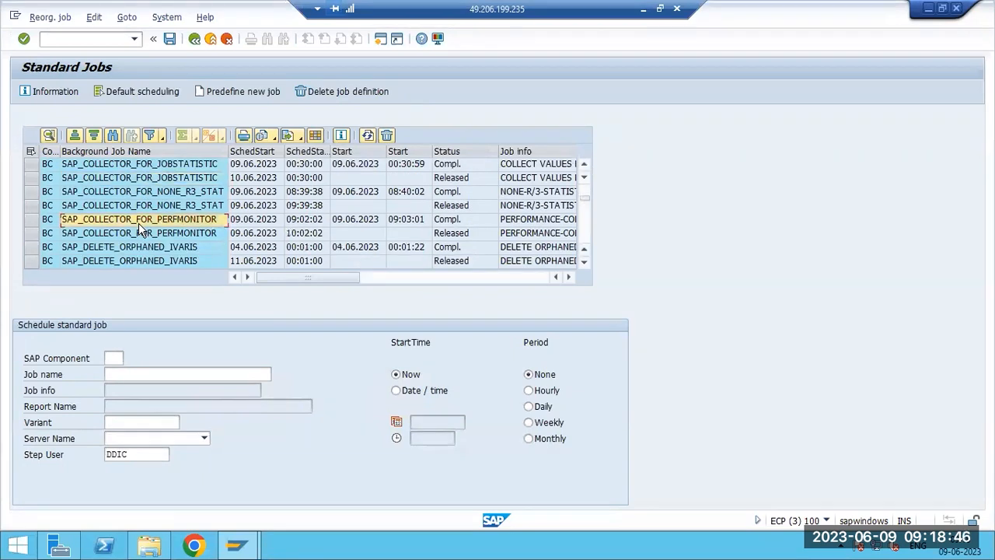
scroll(140, 228, "down", 1)
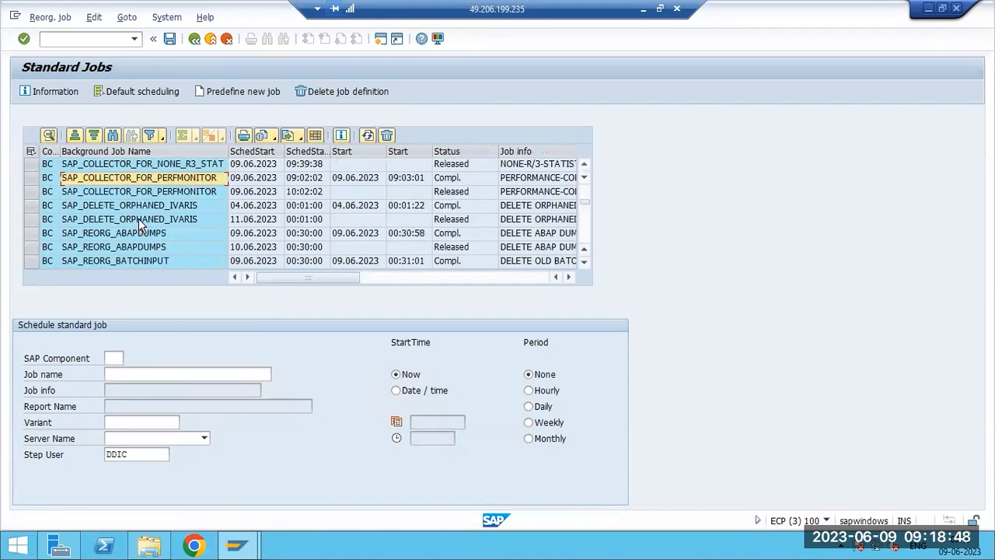
left_click(138, 219)
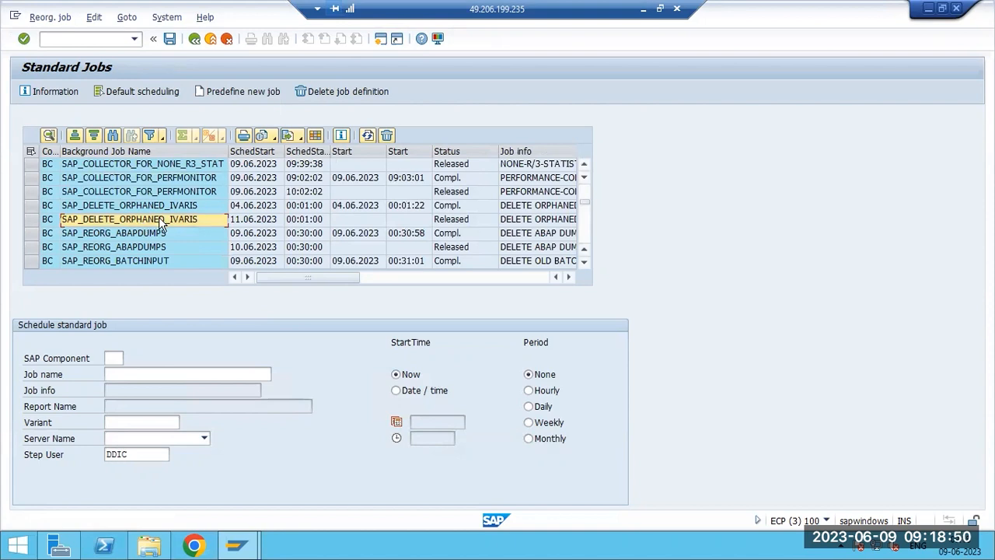
left_click(155, 246)
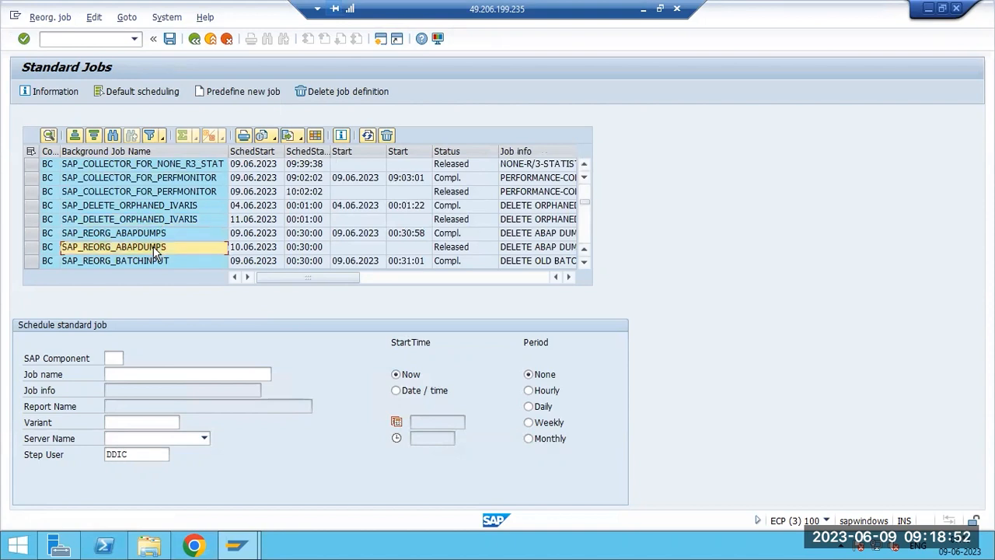
scroll(156, 251, "down", 1)
left_click(140, 232)
scroll(141, 233, "down", 1)
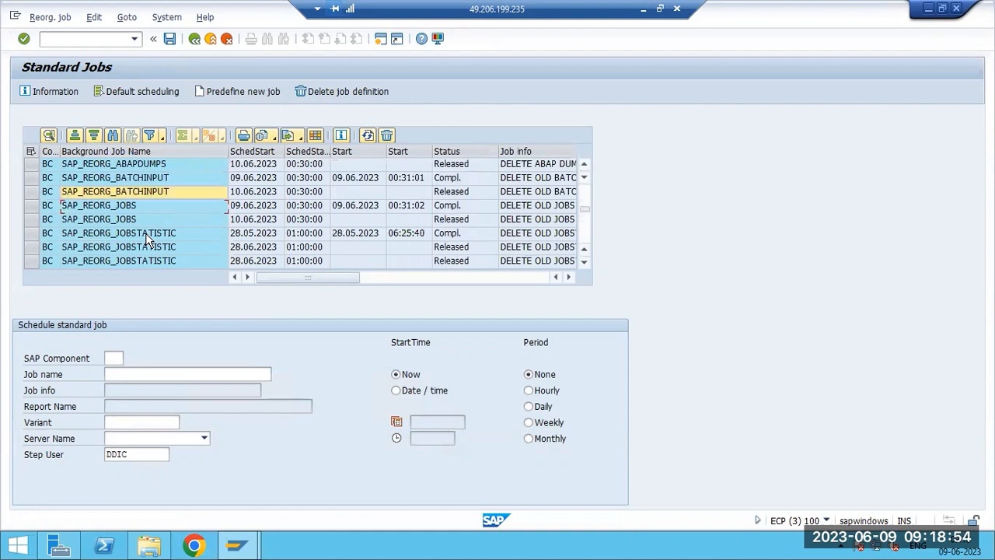
left_click(134, 232)
scroll(144, 253, "down", 8)
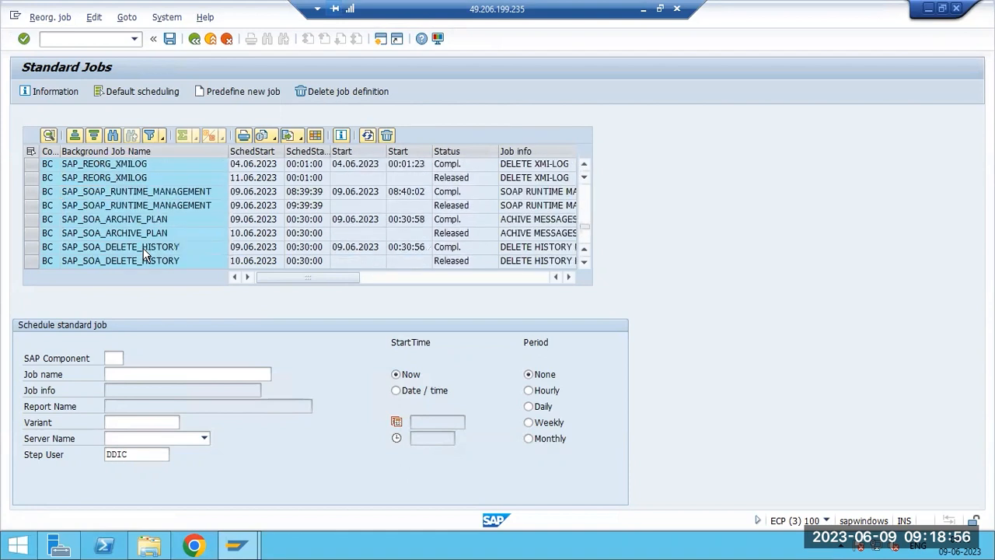
- Go over the standard jobs again and examine the job info and report names of SAP_REORG_BATCHINPUT and SAP_REORG_JOBS
scroll(144, 253, "up", 5)
scroll(144, 253, "up", 6)
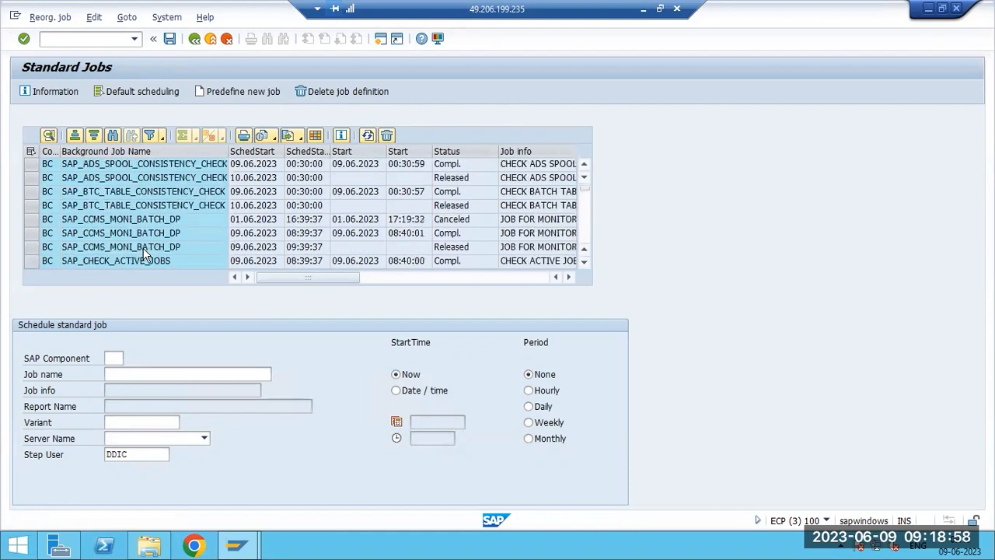
scroll(144, 252, "down", 3)
scroll(143, 252, "down", 7)
scroll(144, 253, "up", 6)
scroll(144, 252, "up", 6)
scroll(153, 246, "down", 2)
scroll(151, 241, "up", 1)
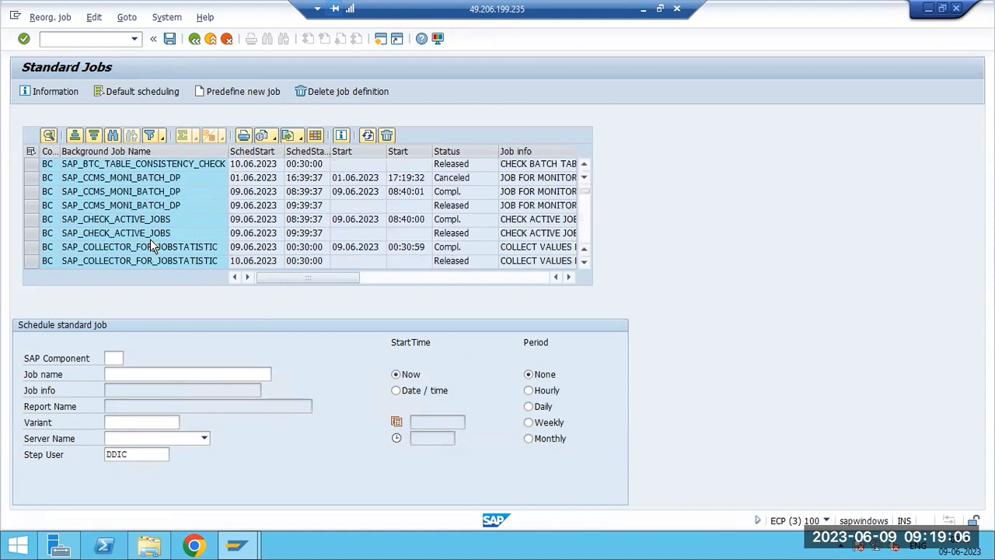
scroll(151, 241, "down", 3)
left_click(148, 259)
scroll(148, 258, "down", 1)
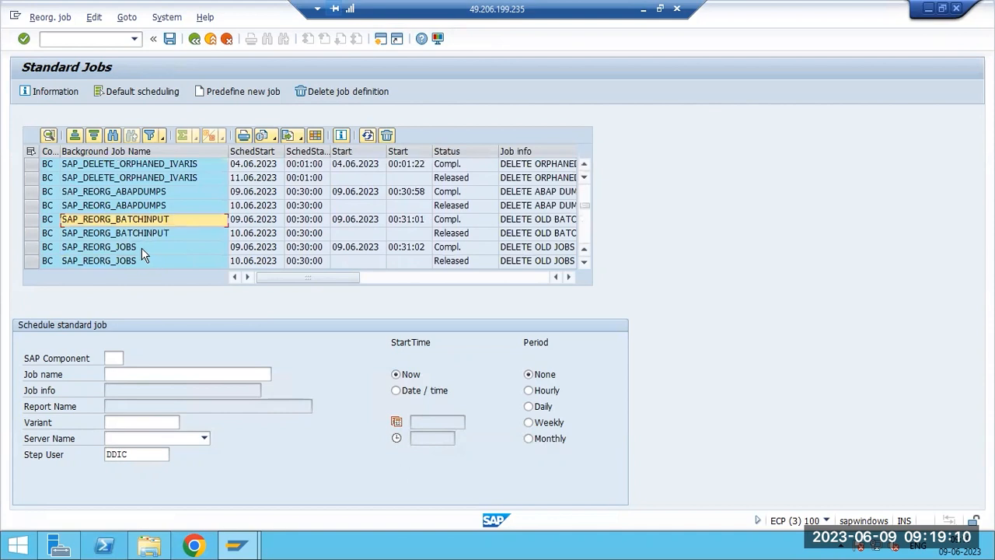
left_click(143, 248)
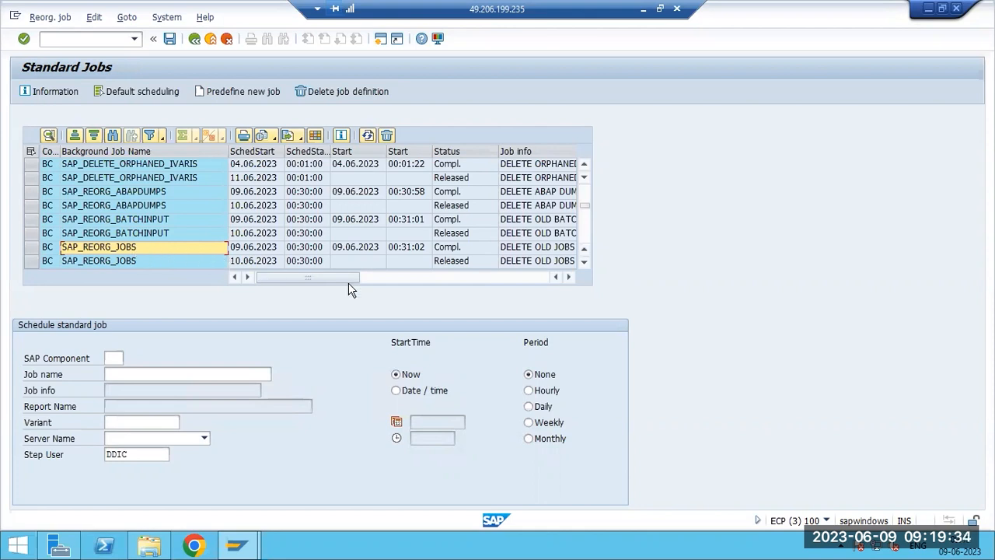
left_click(416, 279)
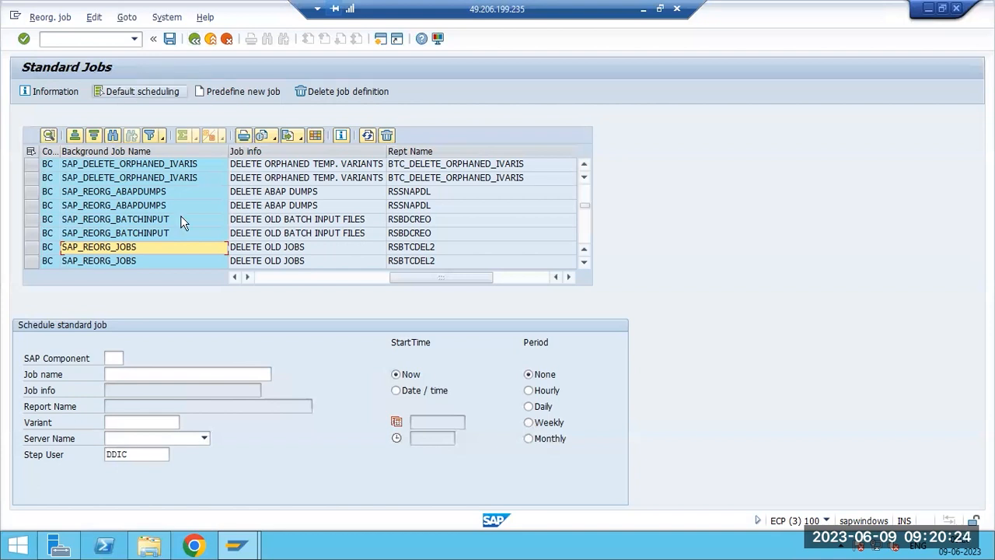
- Open a session on the NWD system and log on to client 001 as user basis with the account password
left_click(224, 546)
left_click(160, 467)
double_click(184, 165)
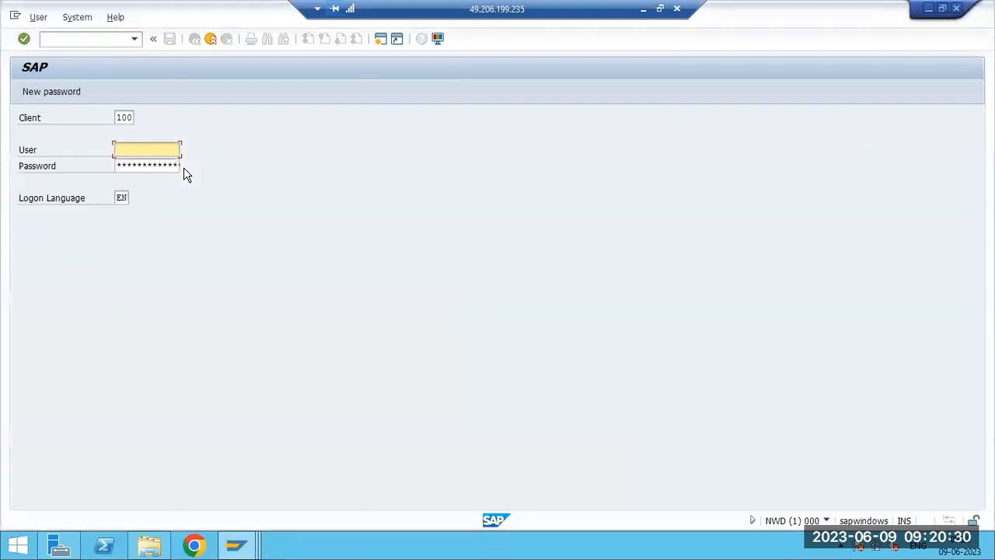
key("shift+Tab")
type("001")
key("Tab")
type("bas")
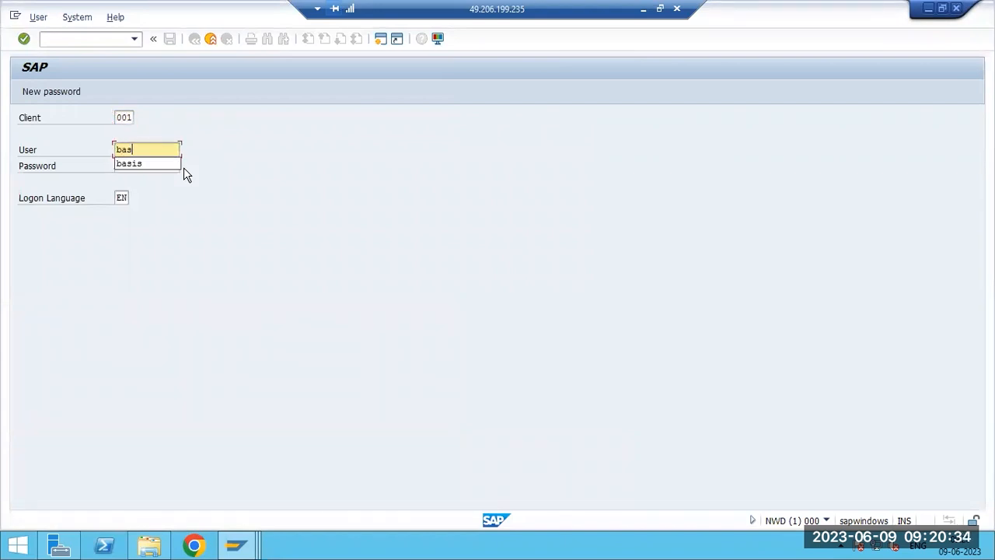
type("is")
key("Tab")
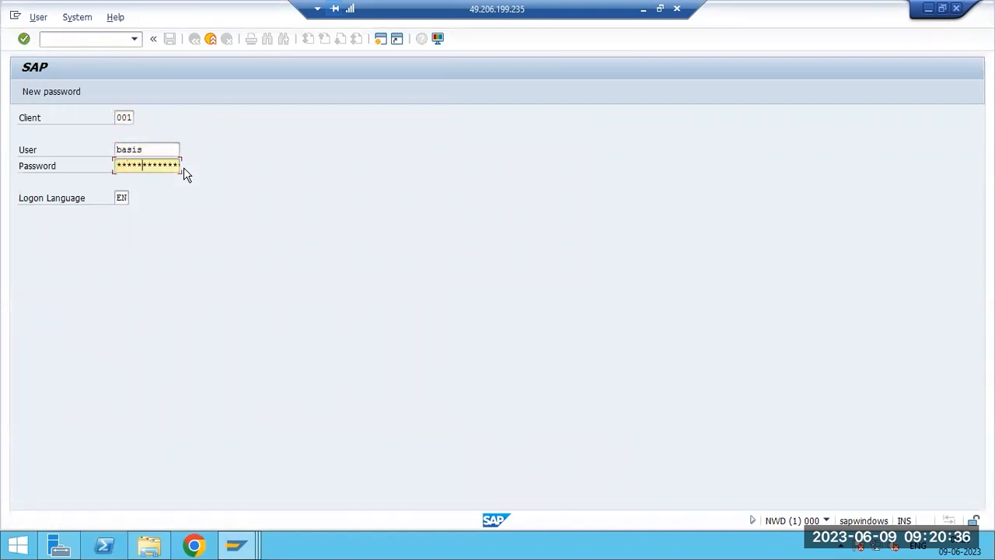
key("Return")
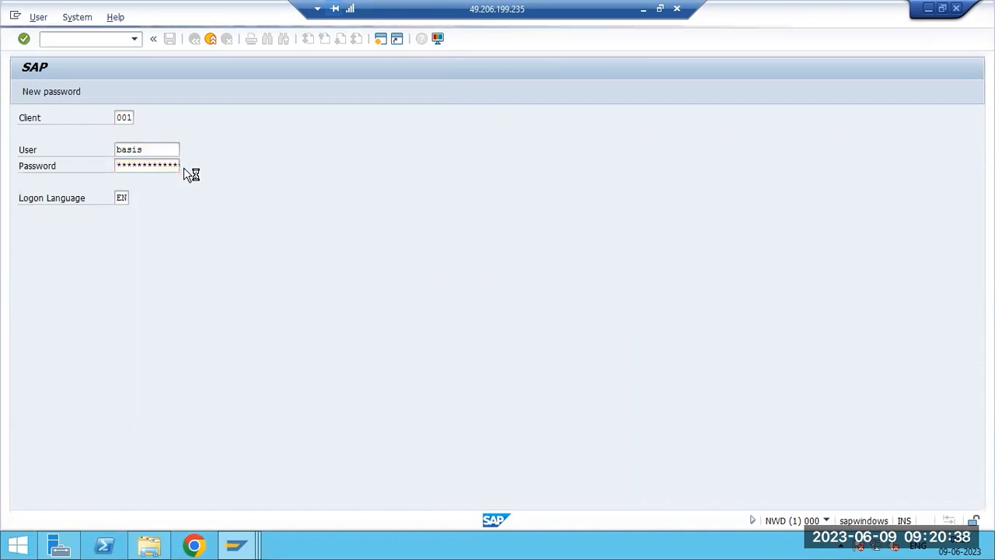
- Open the standard jobs of transaction SM36 in the NWD system, passing the list of updated reorganization jobs
type("sm36")
key("Return")
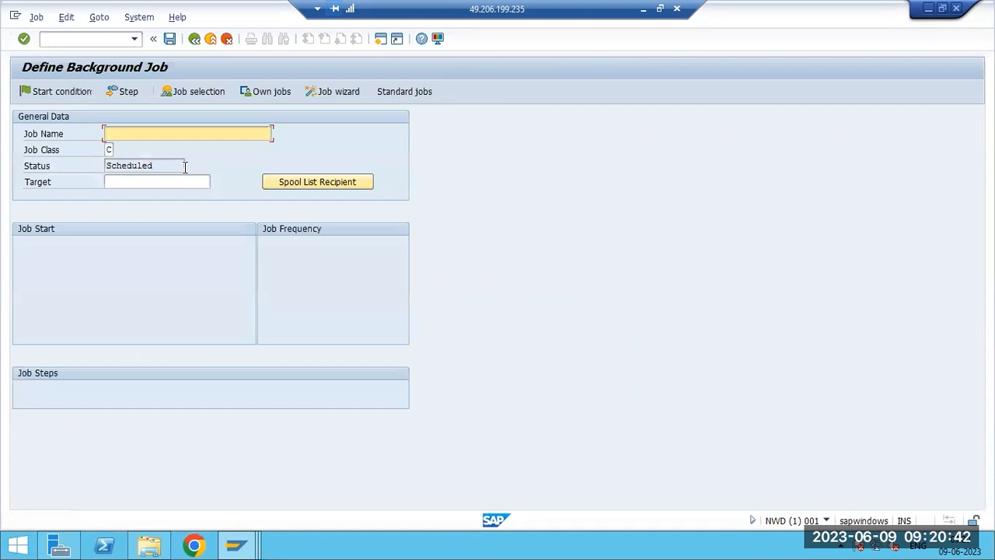
left_click(393, 93)
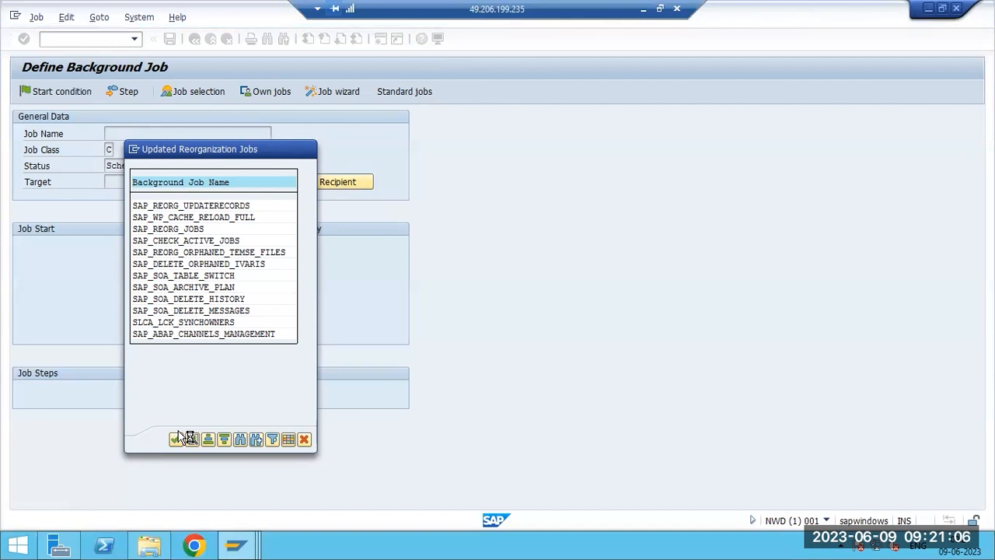
double_click(178, 217)
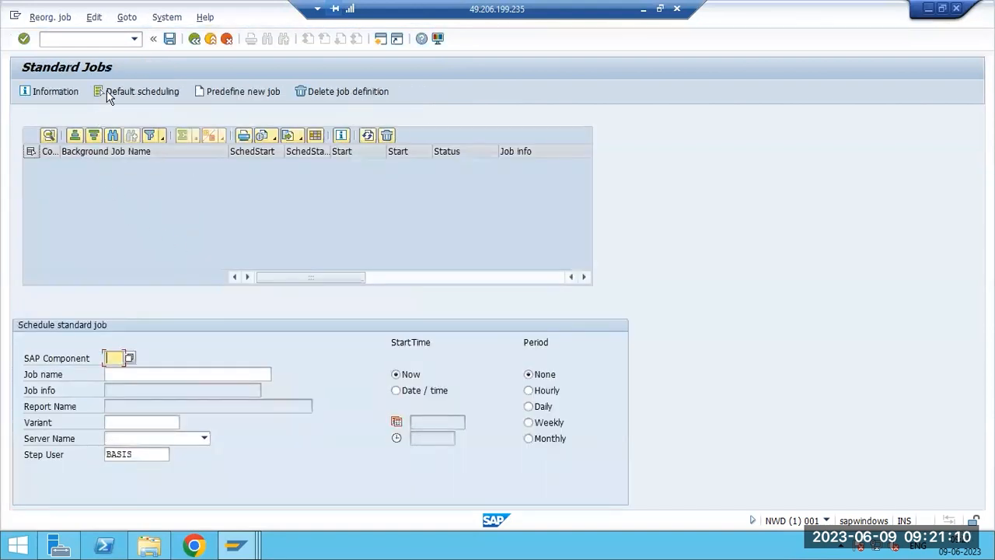
- Schedule all standard jobs with default scheduling, using DDIC as the step user
left_click(110, 93)
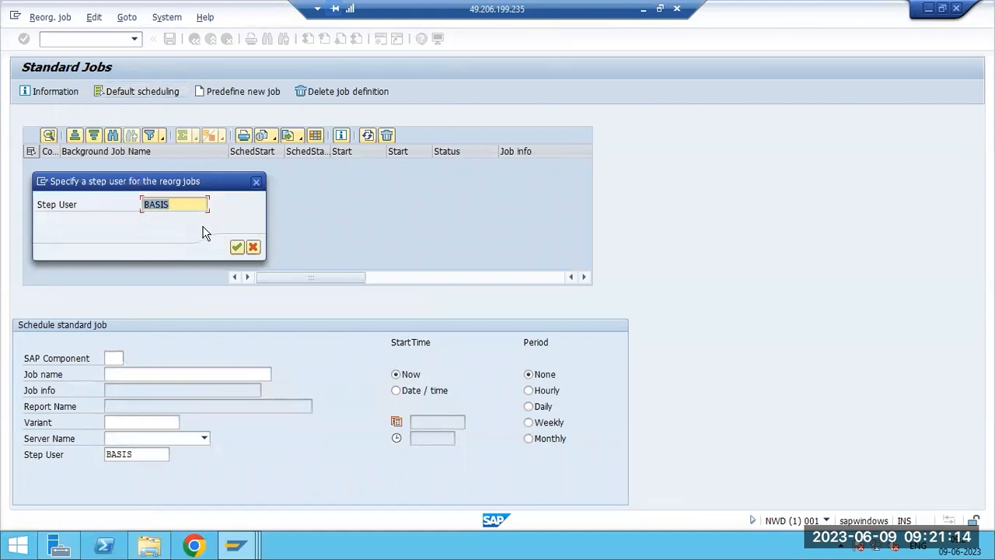
type("DDIC")
left_click(237, 247)
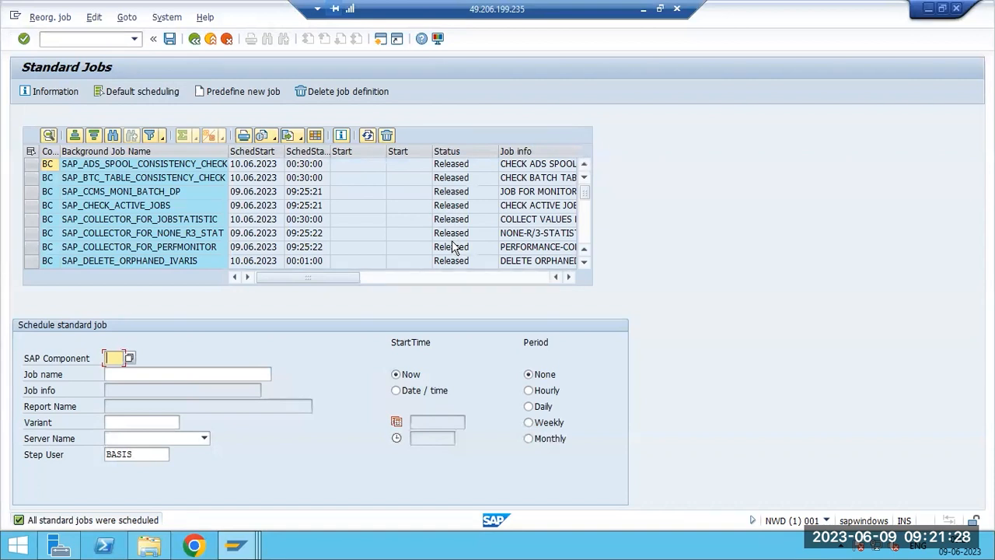
- Examine the scheduled start dates of the standard jobs from SAP_CCMS_MONI_BATCH_DP to SAP_COLLECTOR_FOR_PERFMONITOR
left_click(242, 192)
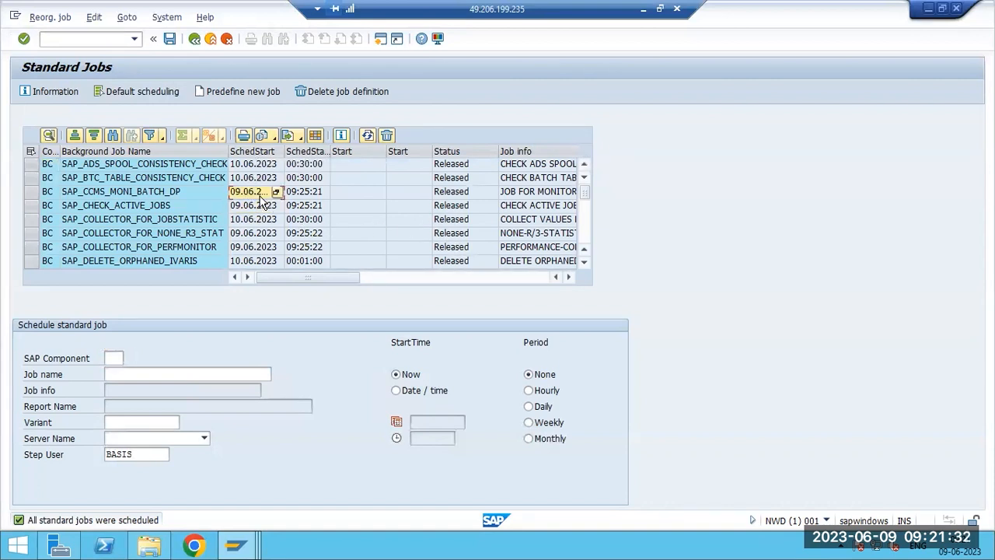
left_click(261, 208)
left_click(260, 221)
left_click(260, 233)
left_click(260, 245)
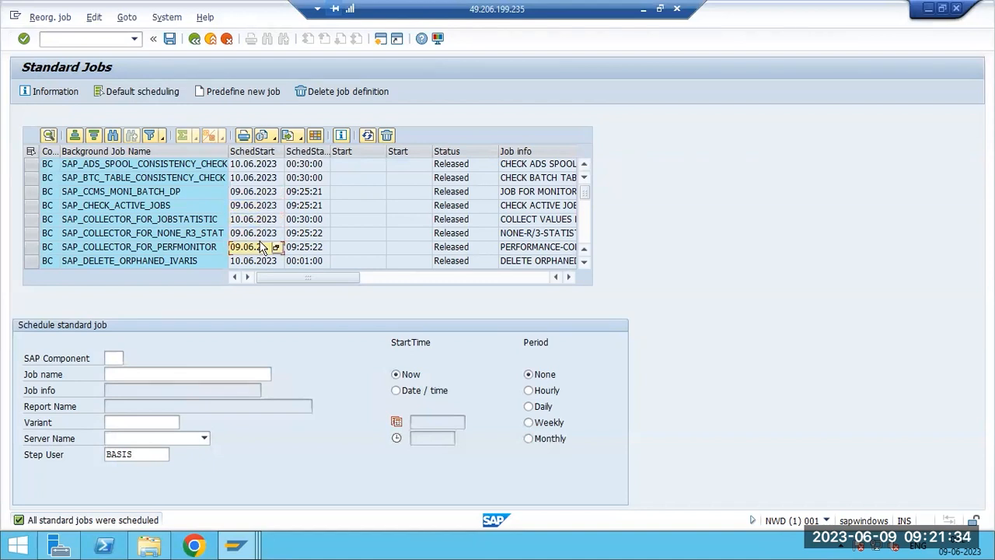
- List all background jobs of user BASIS for 09.06.2023 in transaction SM37 of the NWD system
scroll(262, 244, "down", 5)
scroll(262, 244, "up", 5)
left_click(73, 39)
type("/nsm37")
key("Return")
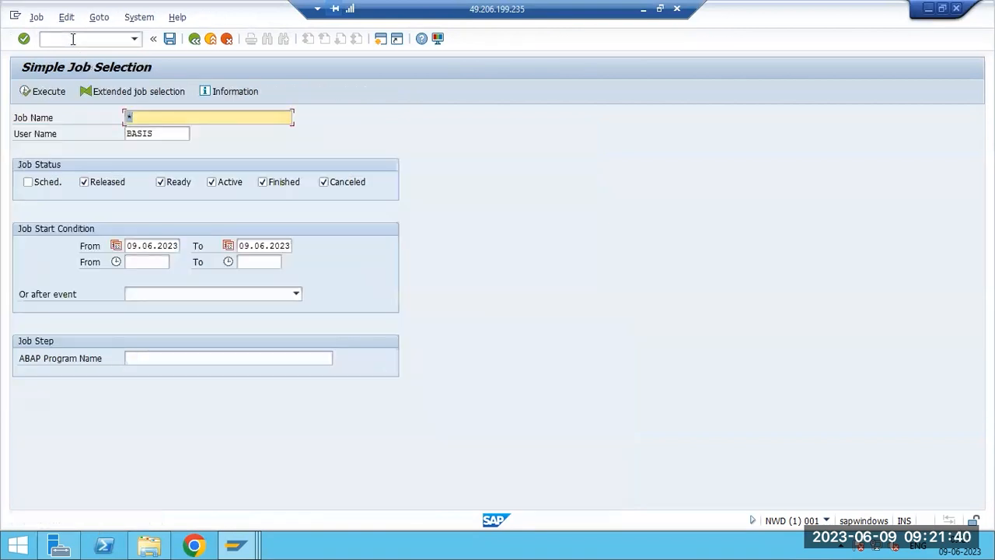
left_click(35, 93)
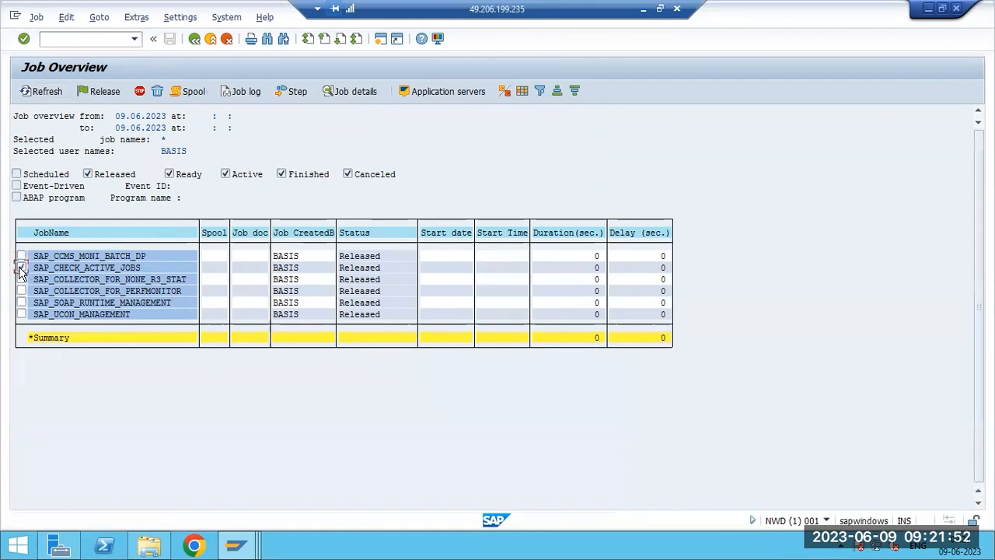
- Repeat the scheduling of SAP_CHECK_ACTIVE_JOBS as a non-periodic job with immediate start
left_click(35, 17)
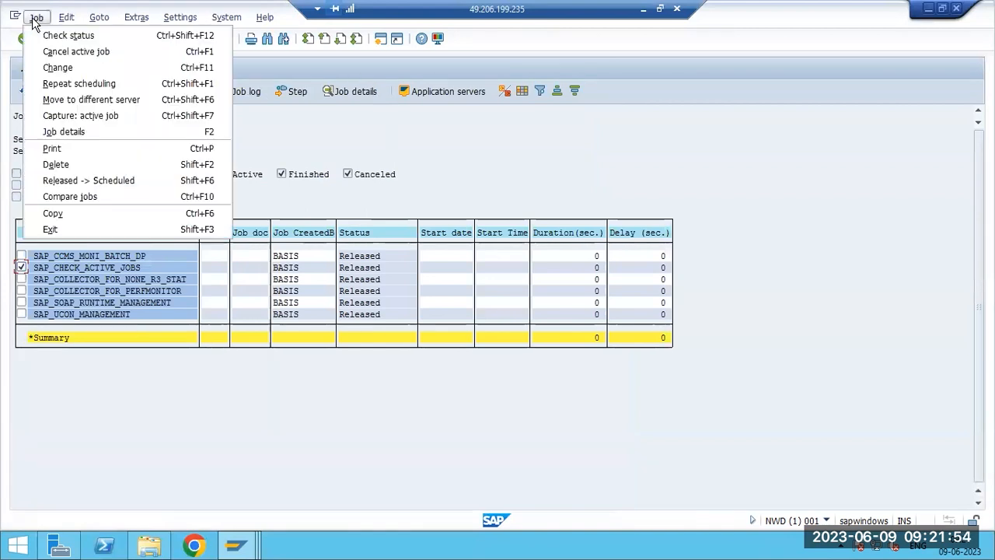
left_click(72, 83)
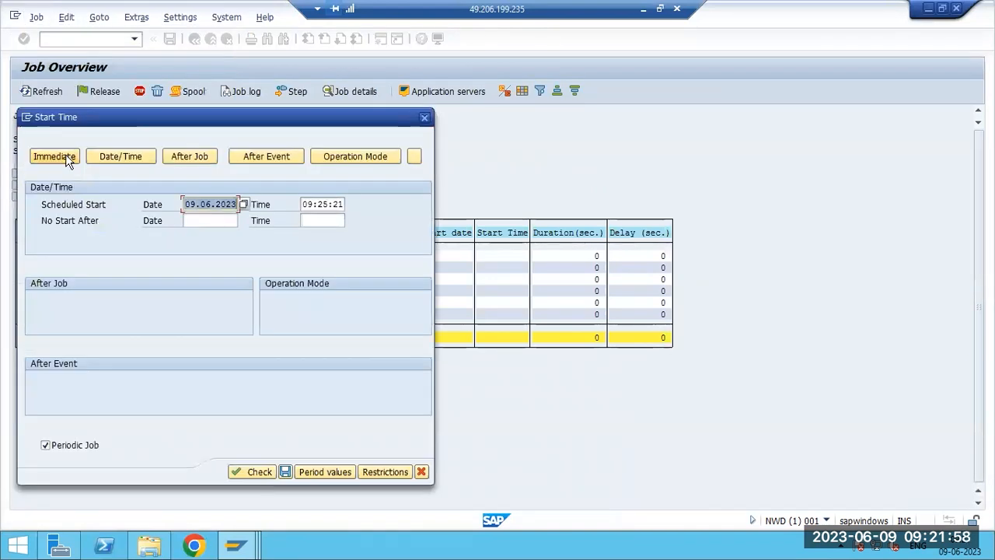
left_click(65, 156)
left_click(46, 445)
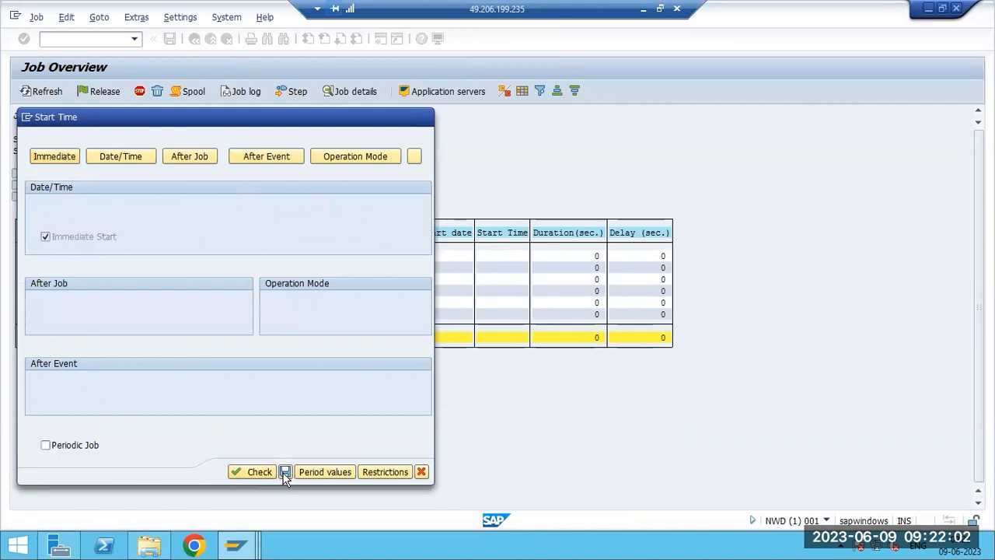
left_click(285, 472)
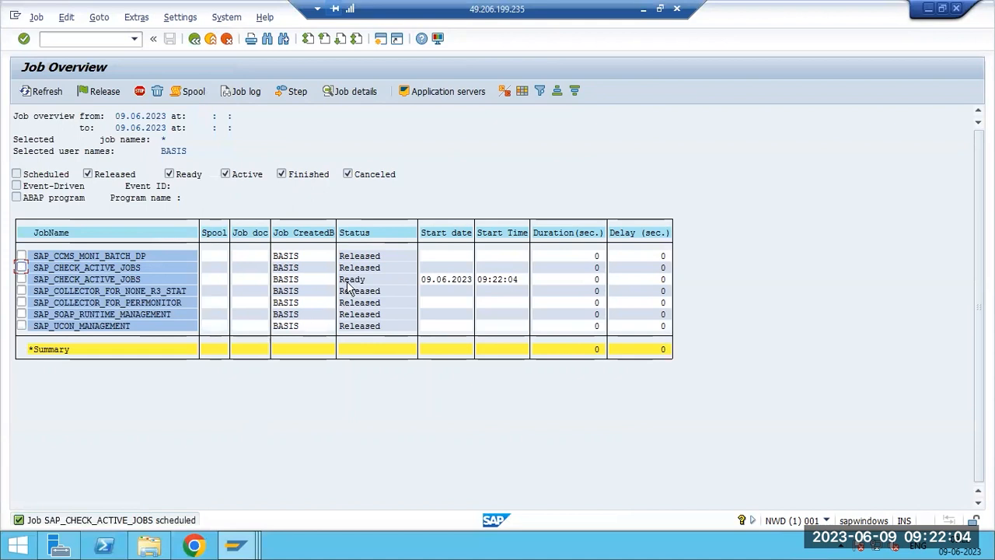
- Refresh the job overview, read the job log of the immediate SAP_CHECK_ACTIVE_JOBS run, and return to SAP Easy Access
left_click(41, 92)
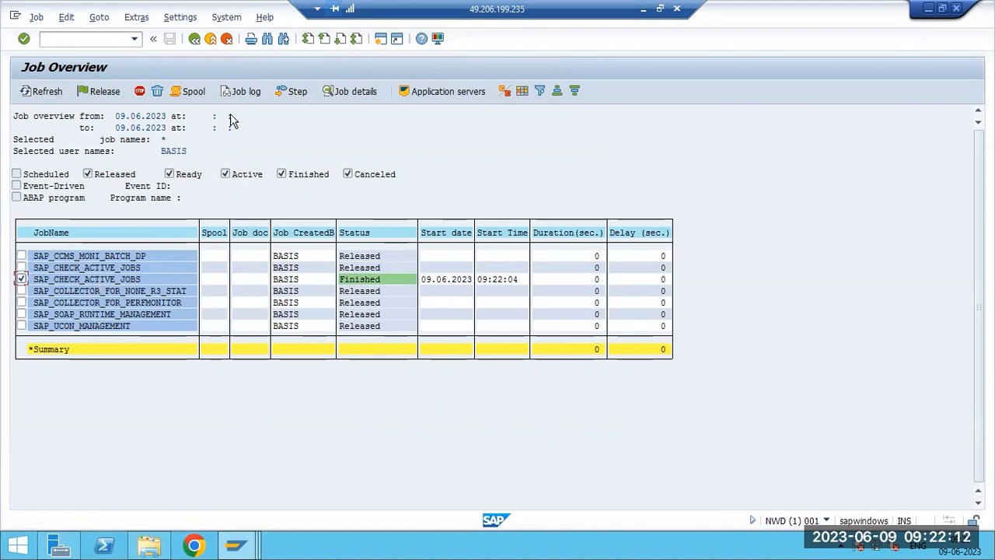
left_click(241, 91)
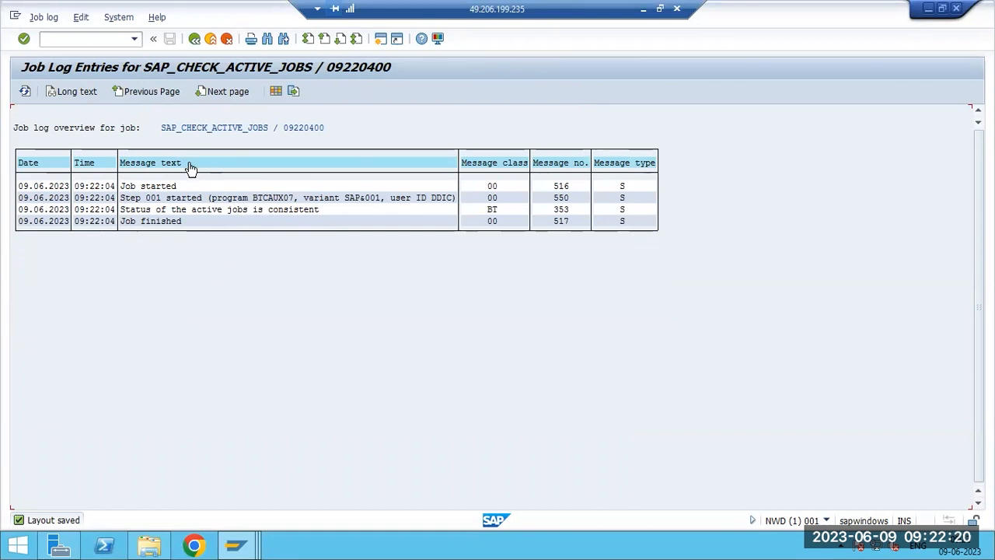
left_click(195, 38)
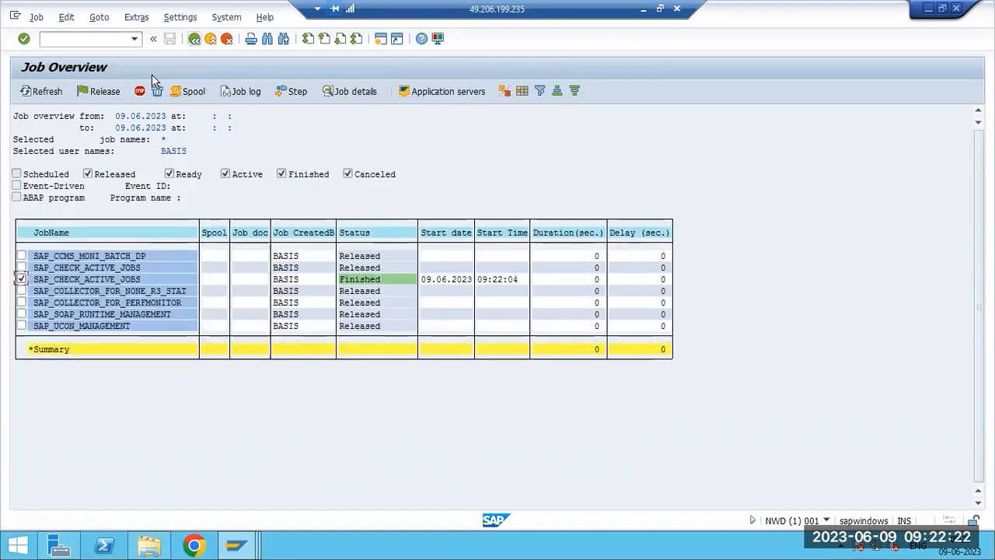
left_click(42, 93)
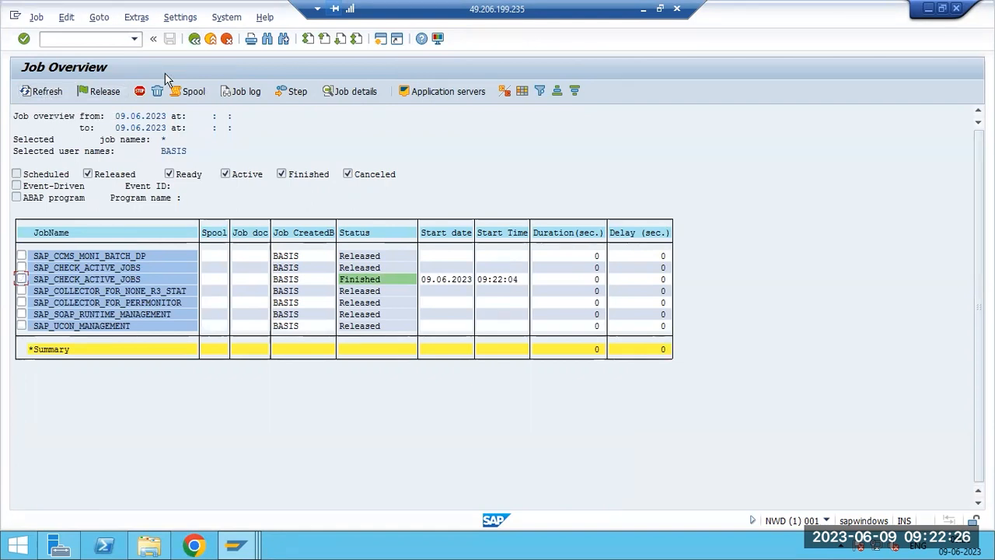
key("F3")
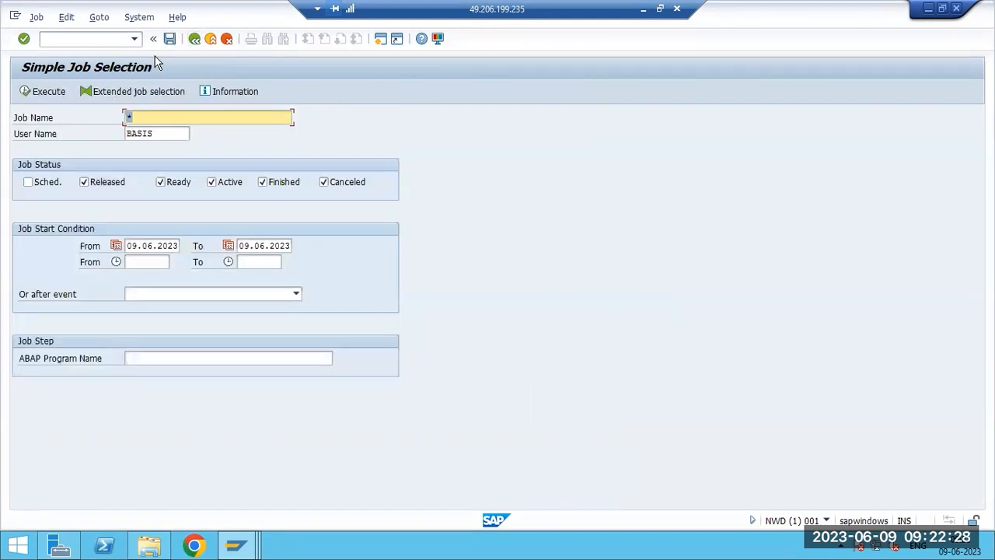
key("F3")
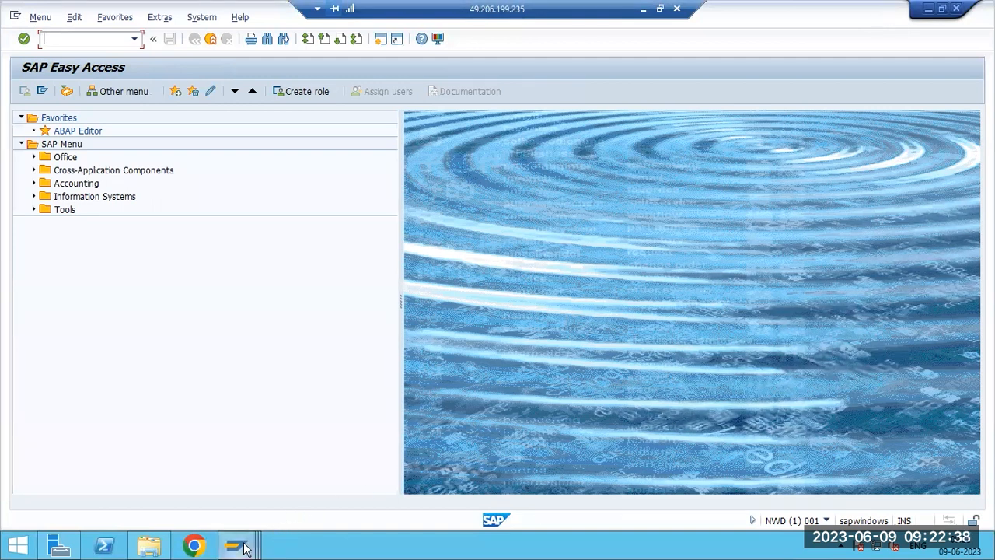
- Switch to the ECP session and list the SAP_REORG_JOBS* jobs of all users in transaction SM37
mouse_move(241, 542)
left_click(259, 474)
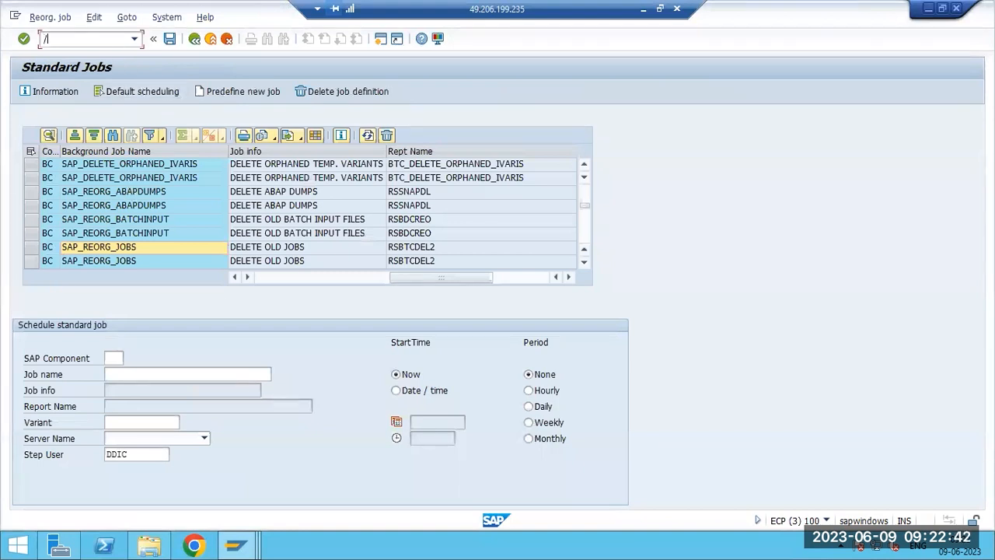
type("/nsm37")
key("Return")
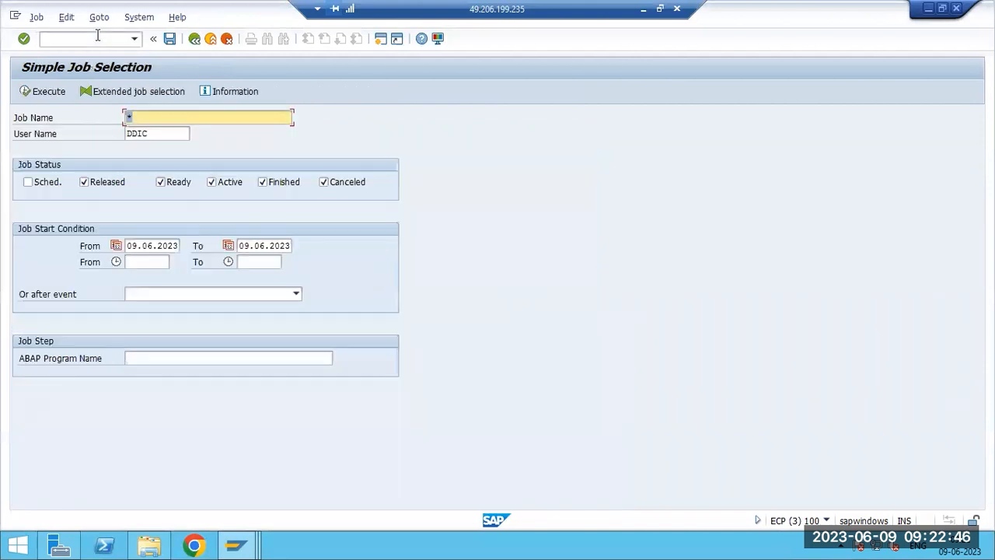
type("SAP_REORG_JOBS")
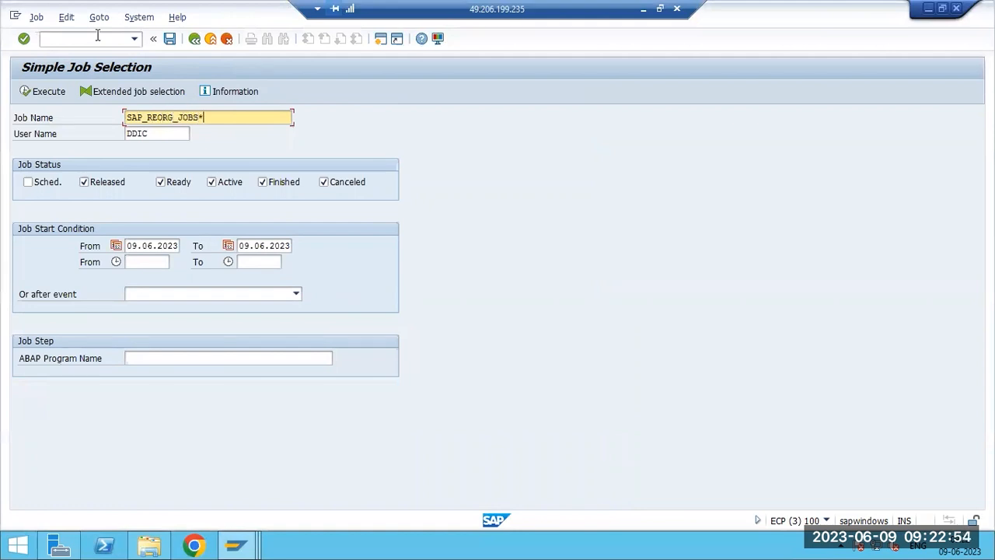
left_click(164, 133)
double_click(164, 133)
type("*")
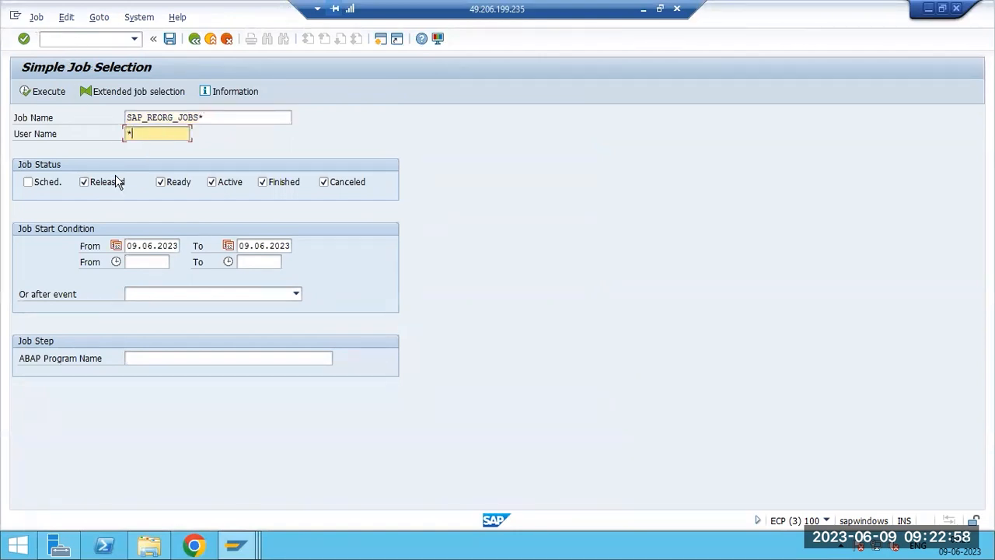
left_click(46, 92)
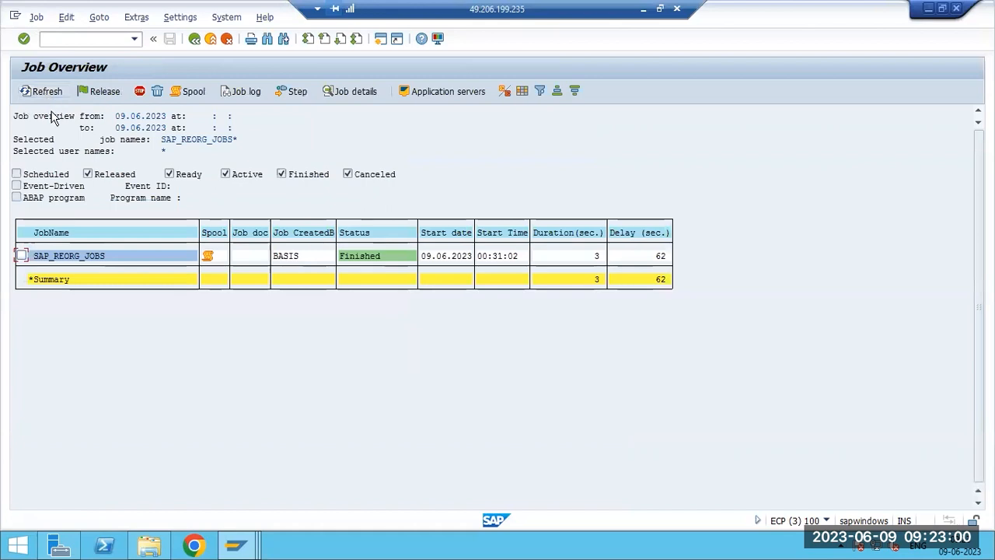
- Examine the job log of SAP_REORG_JOBS and return to the job overview
left_click(22, 257)
left_click(226, 94)
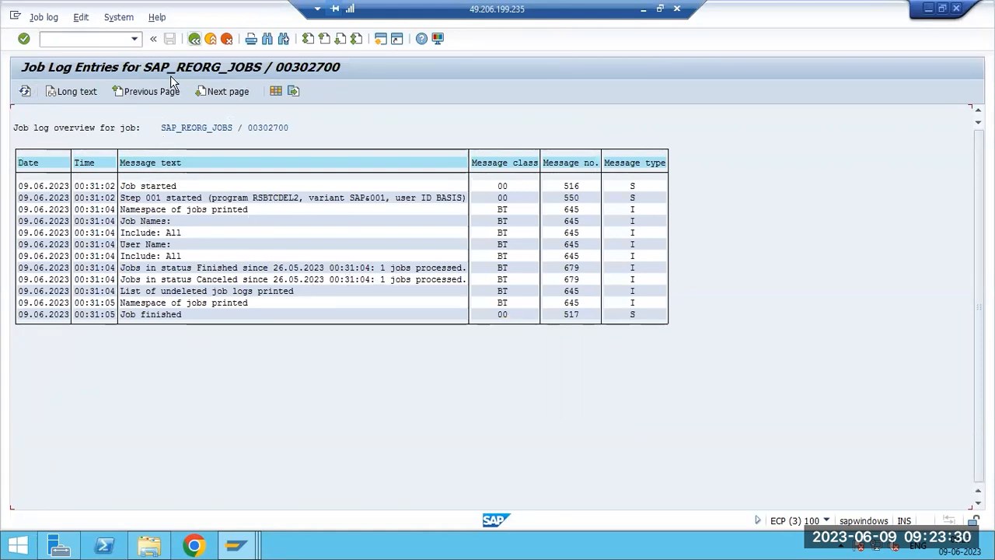
key("F3")
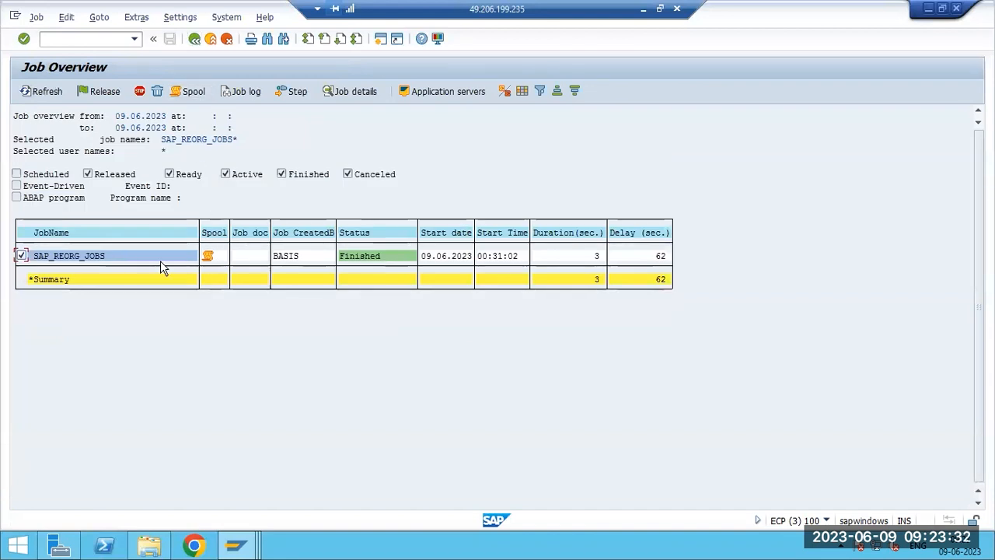
- Display step 1 of SAP_REORG_JOBS and copy its ABAP program name RSBTCDEL2
double_click(88, 260)
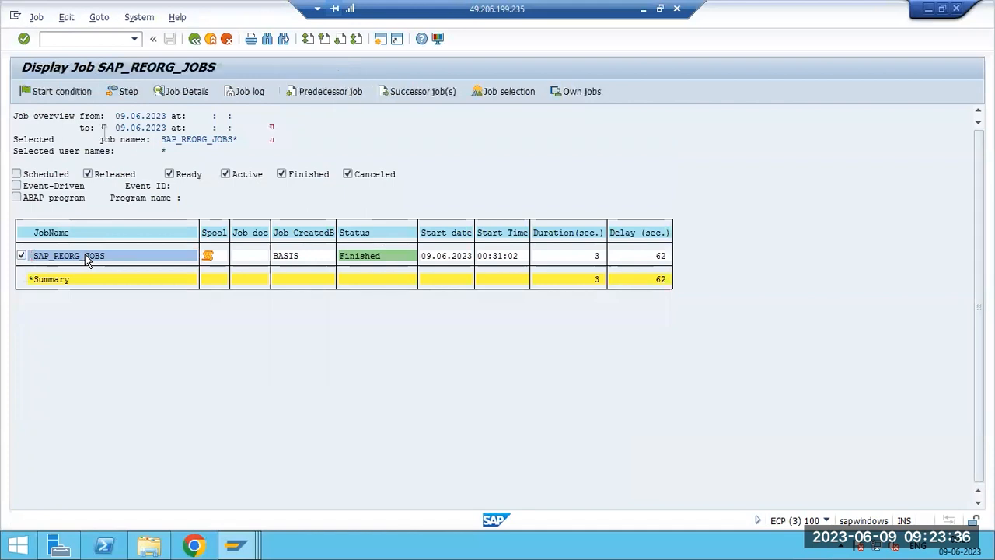
left_click(128, 93)
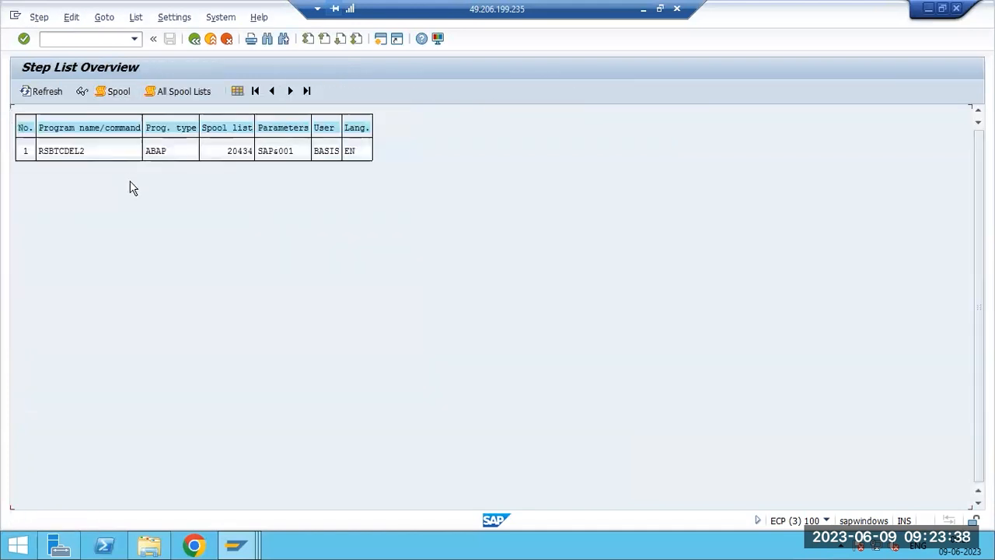
double_click(58, 152)
left_click_drag(167, 225, 92, 227)
key("ctrl+c")
left_click(104, 228)
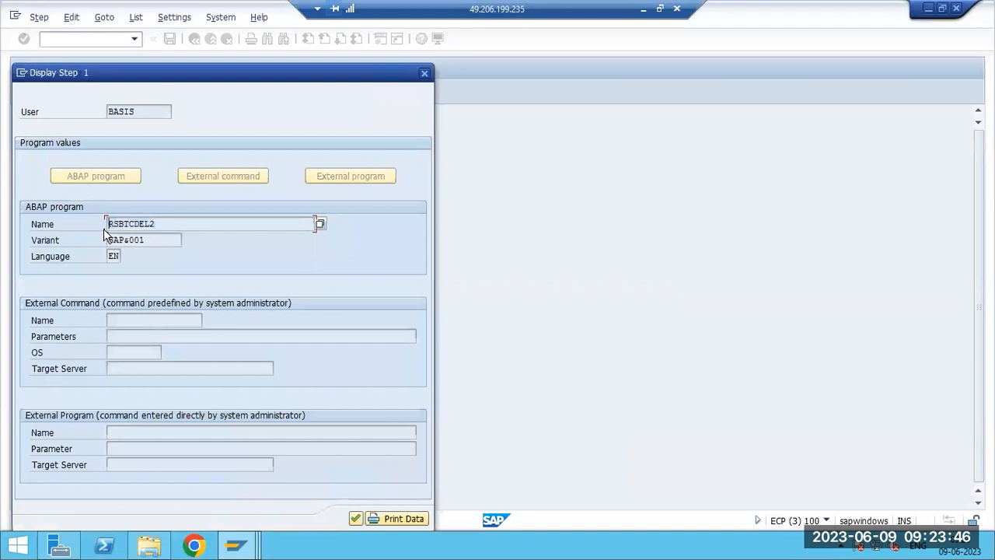
left_click(424, 74)
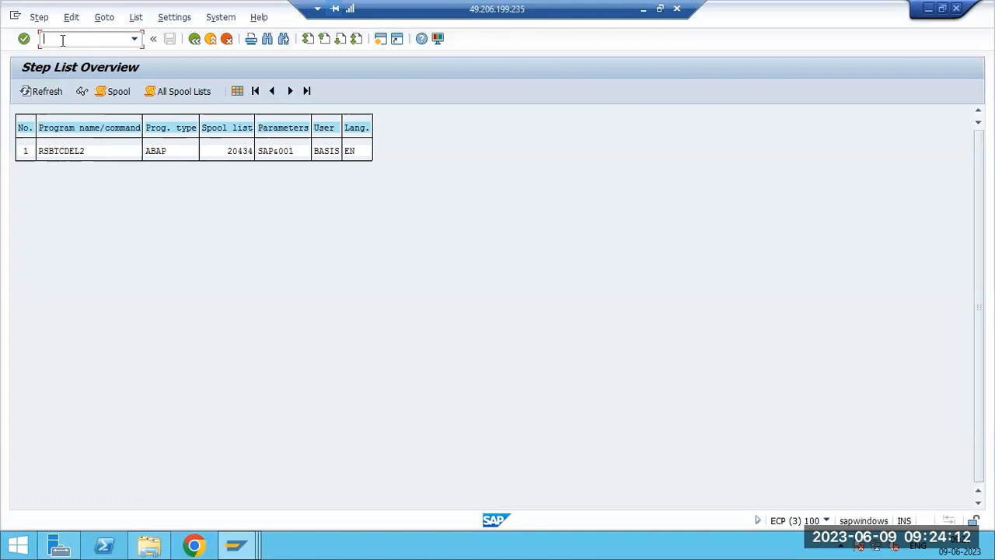
- Open variant SAP&001 of program RSBTCDEL2 through transaction SA38
type("8")
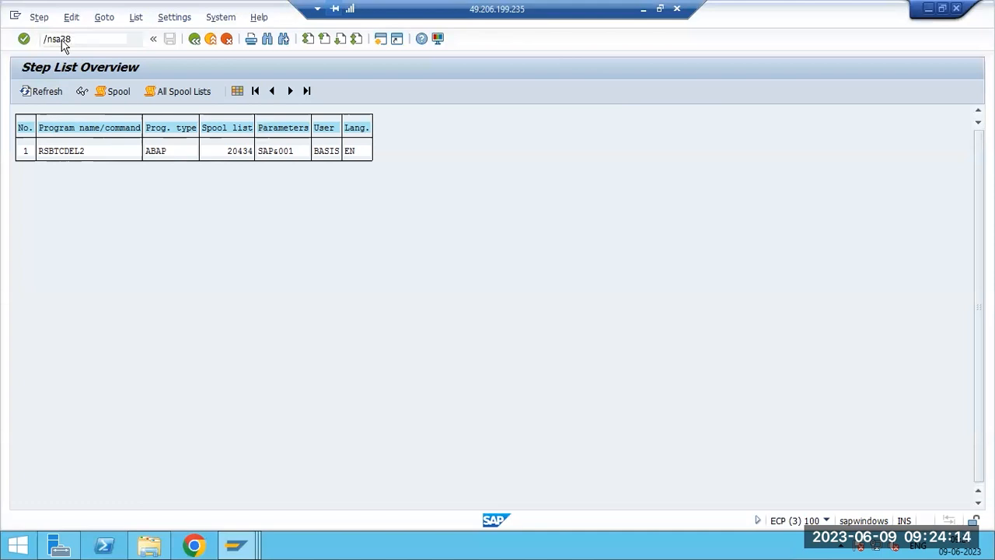
key("Return")
key("ctrl+v")
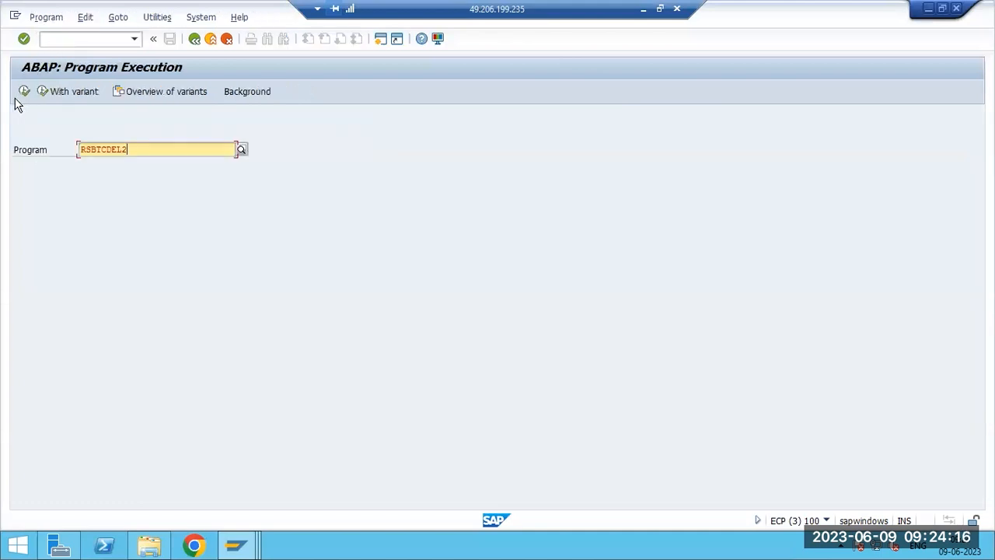
left_click(142, 94)
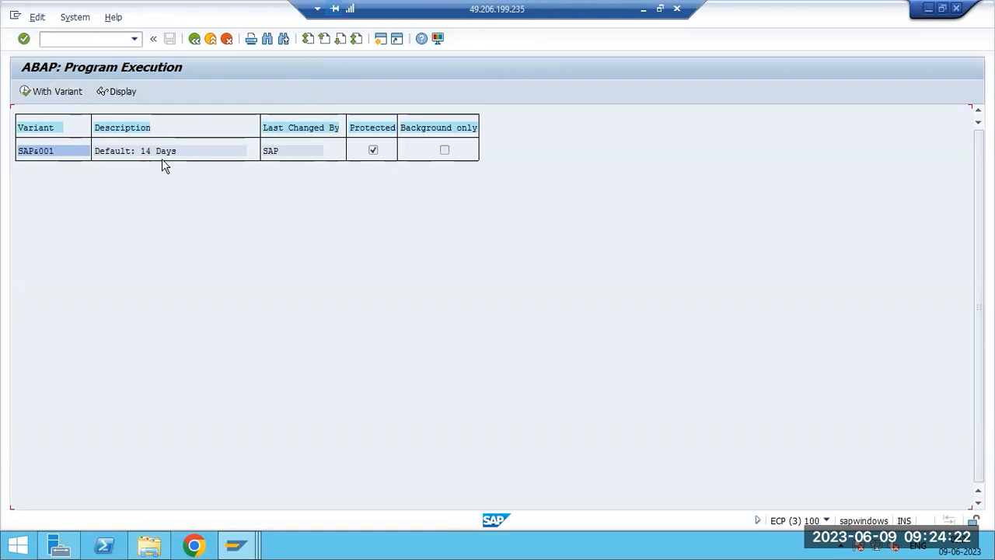
double_click(34, 152)
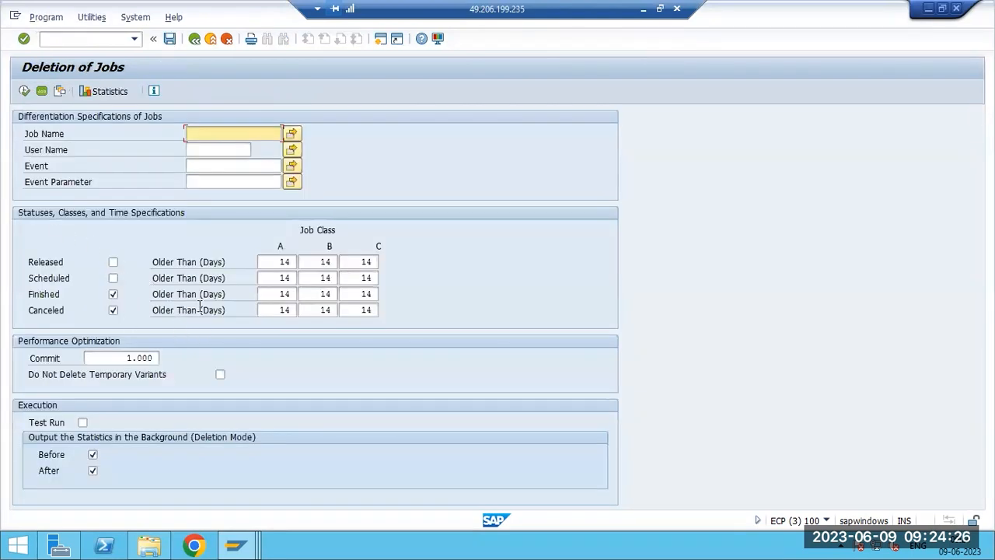
- Set the deletion age of finished jobs to 10 days for job classes A, B and C
double_click(286, 295)
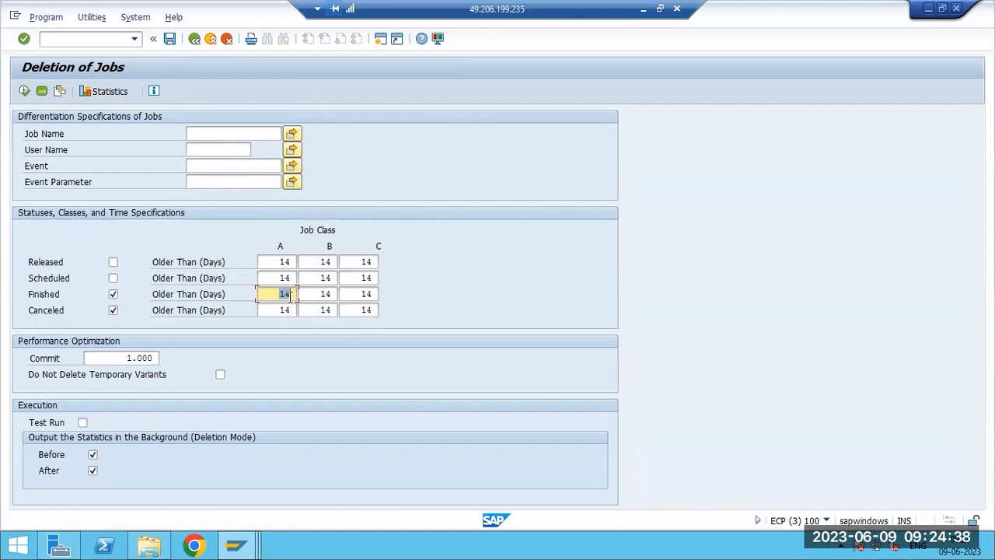
key("BackSpace")
type("10")
key("Tab")
type("10")
key("Tab")
type("10")
- Set the deletion age of canceled jobs to 10 days for job classes A, B and C
left_click(277, 308)
double_click(275, 307)
type("10")
key("Tab")
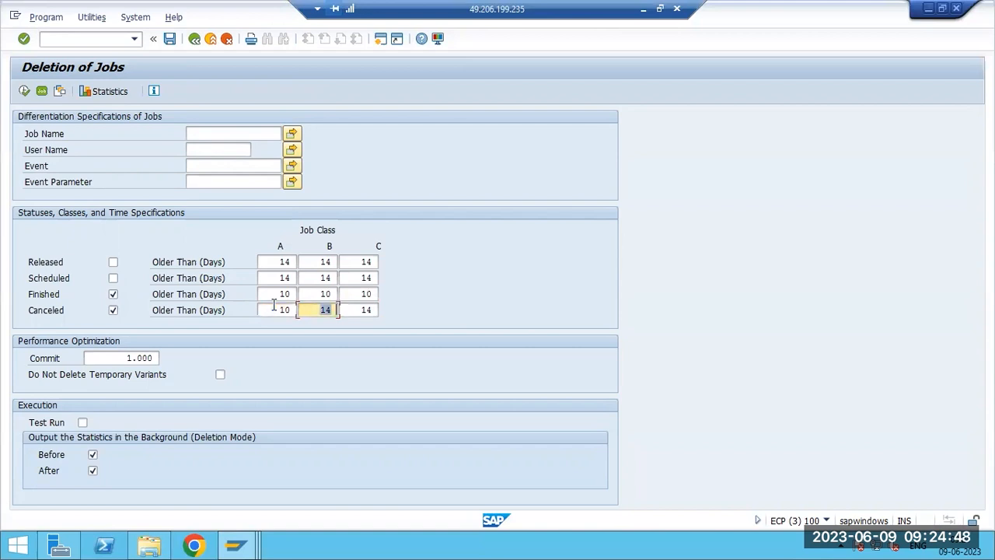
type("10")
key("Tab")
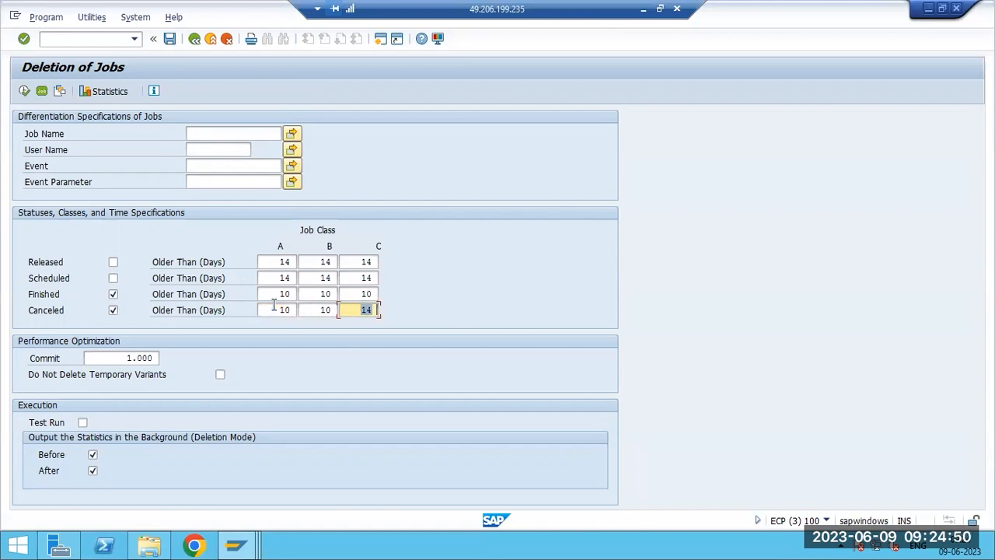
type("10")
- Try to save the changed deletion values under the variant names SAP&001 and SAP&0011
left_click(24, 91)
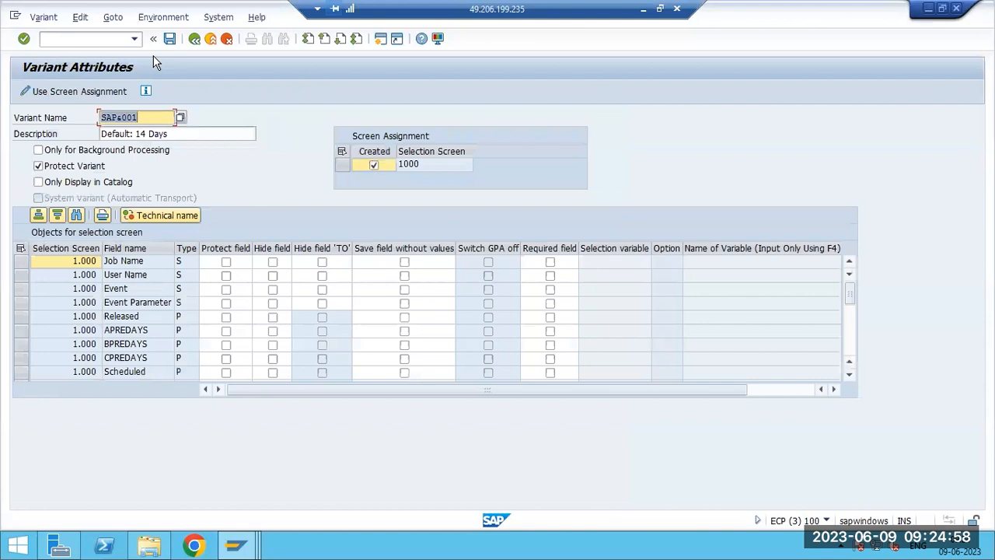
left_click(170, 38)
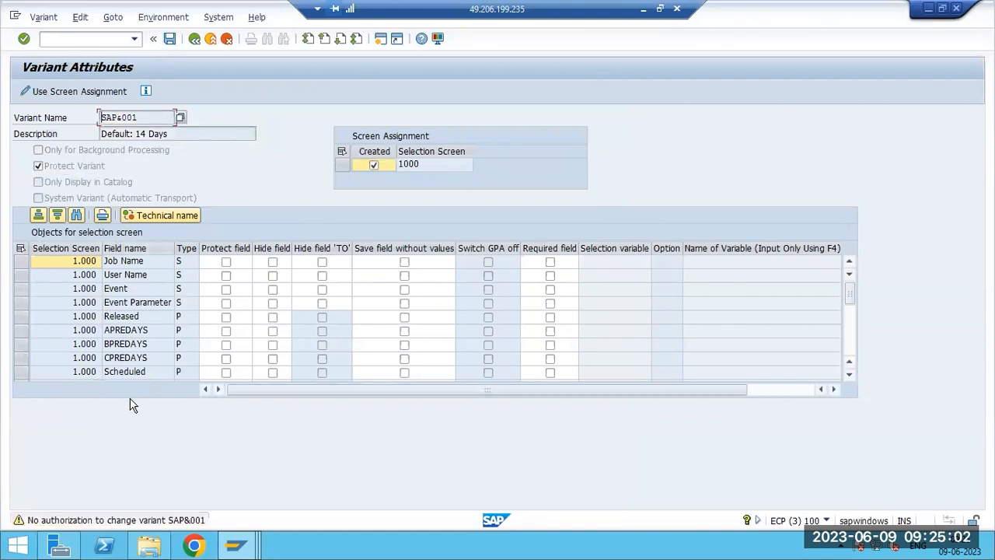
key("Return")
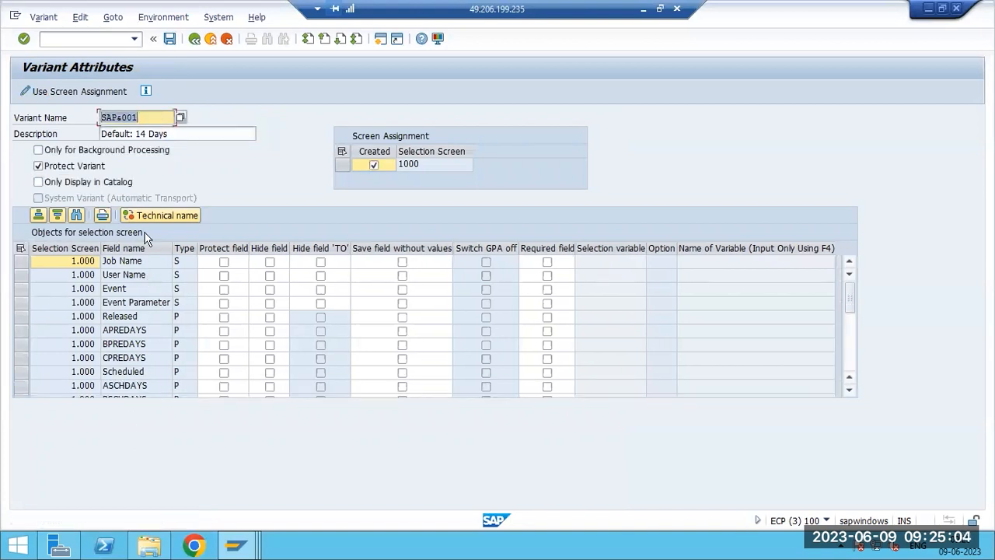
left_click(143, 123)
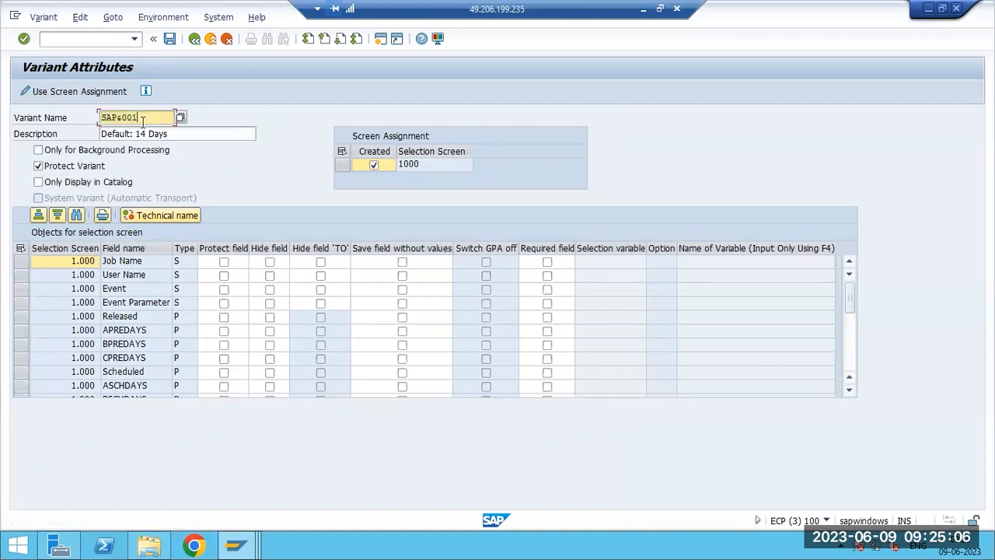
left_click(170, 39)
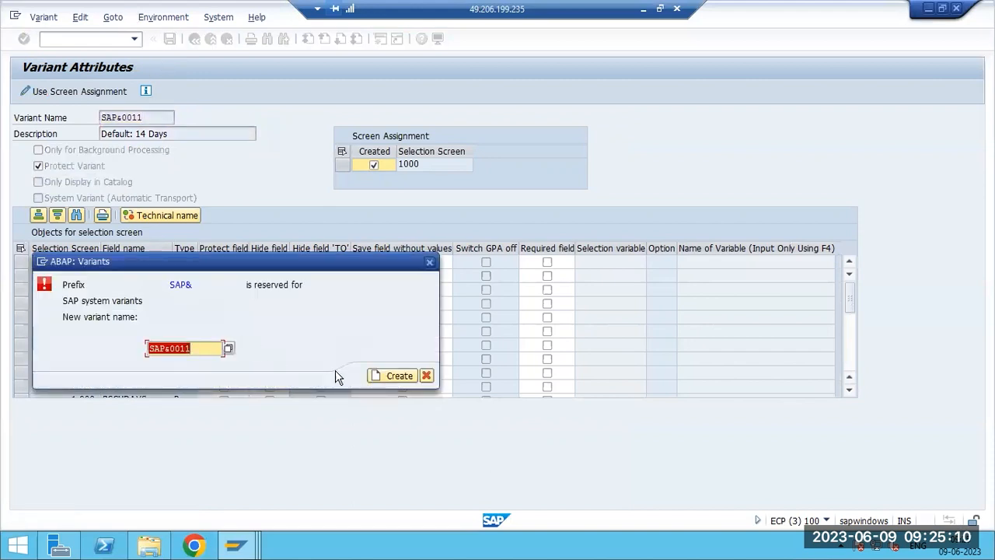
left_click(381, 376)
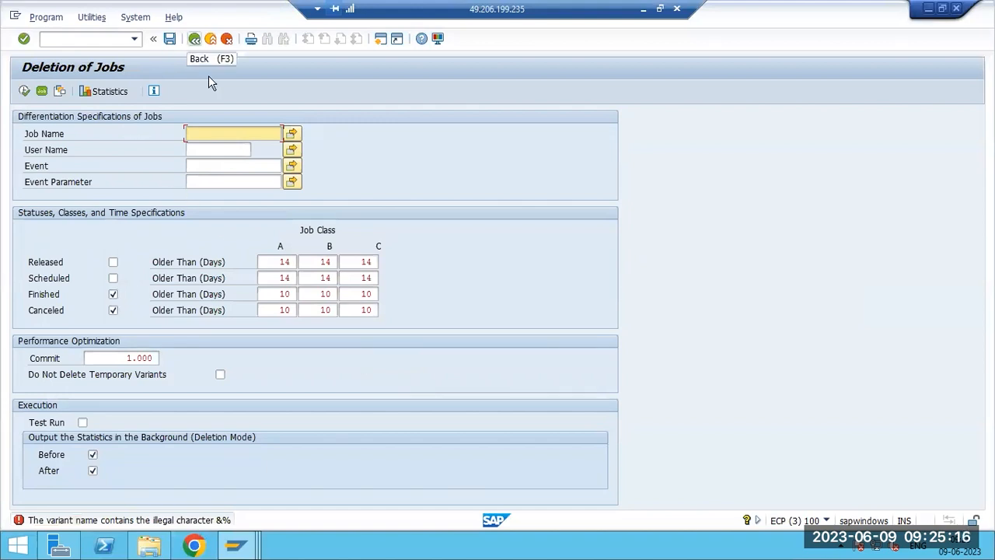
key("F3")
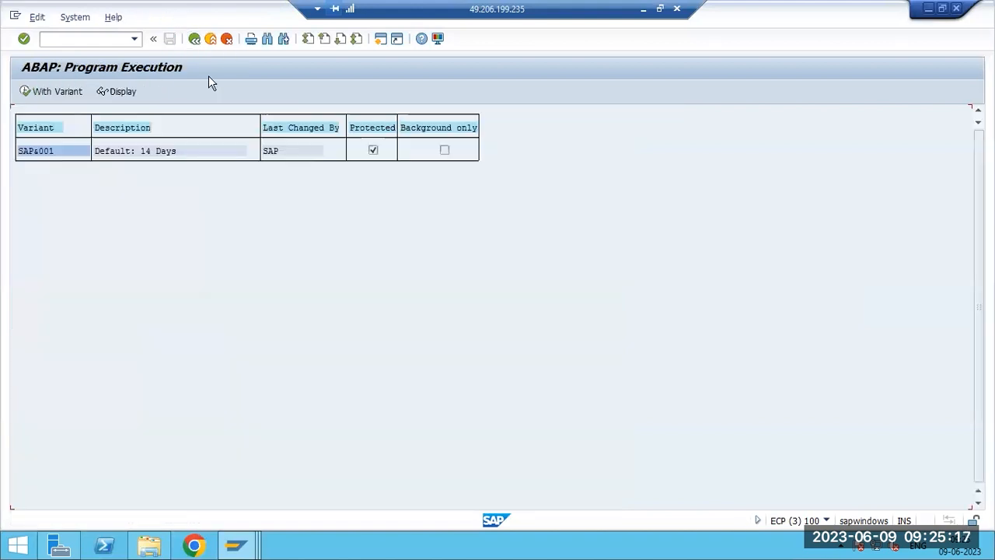
double_click(39, 153)
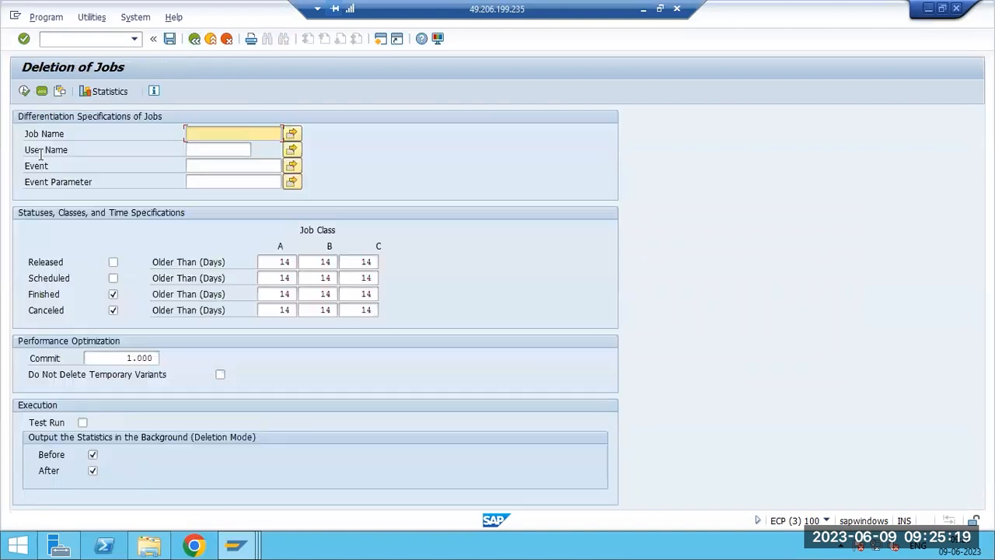
left_click(281, 294)
double_click(281, 293)
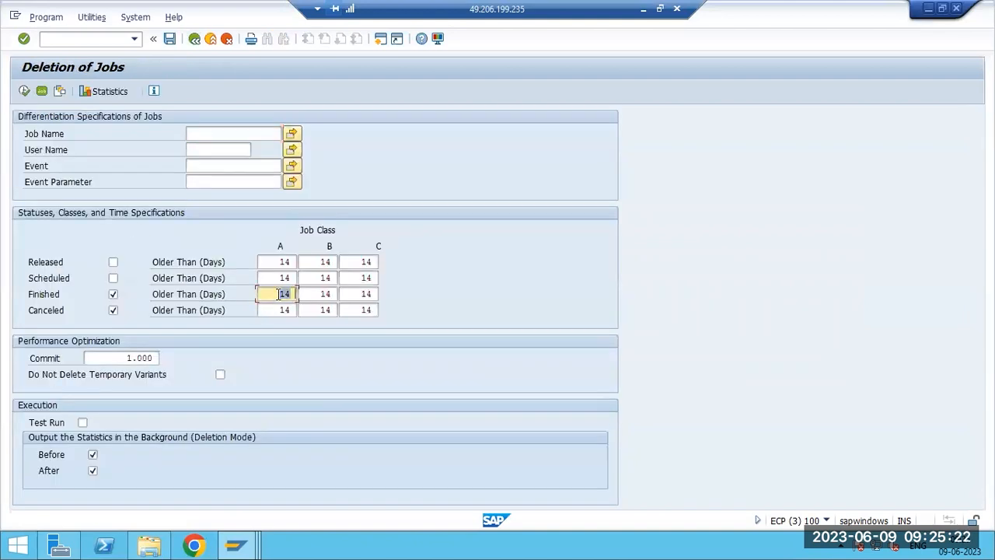
key("F3")
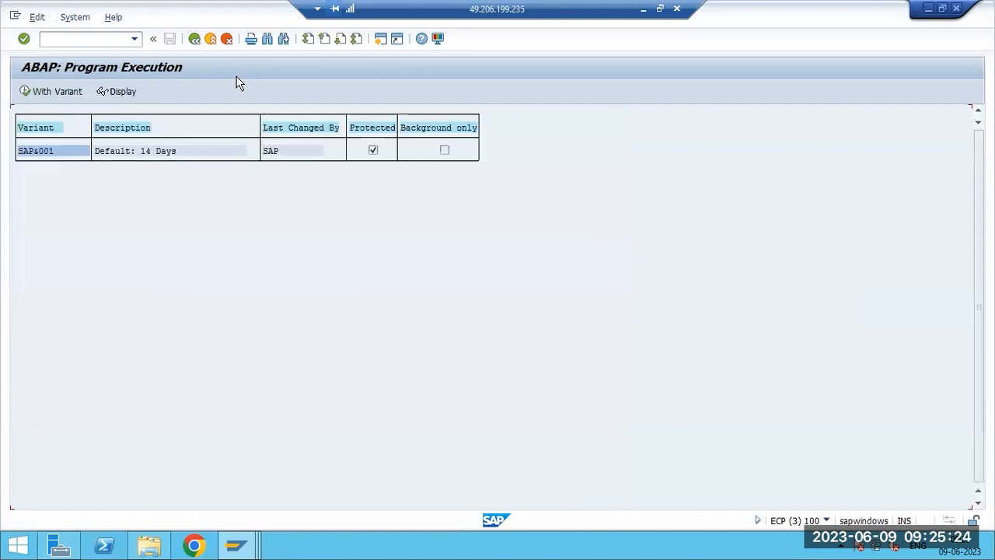
key("F3")
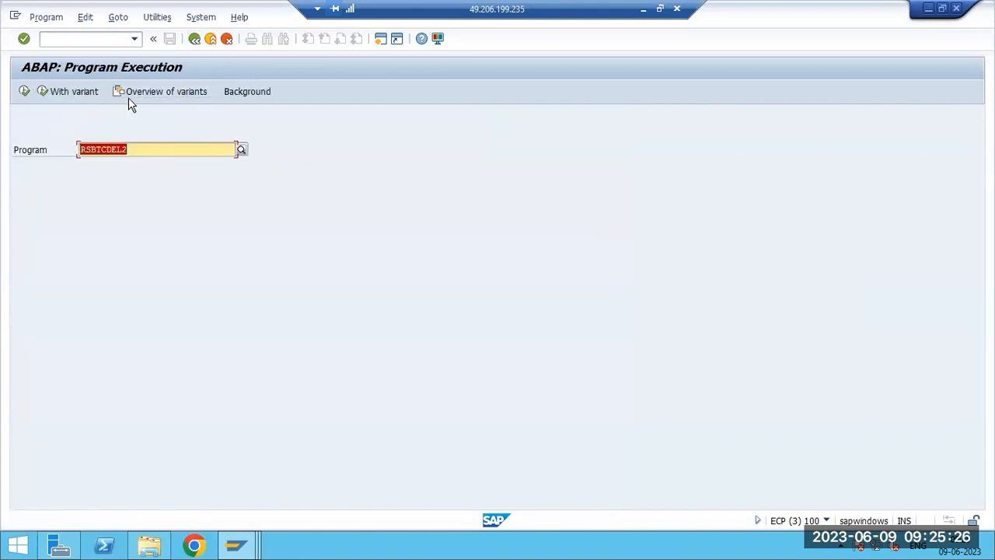
key("F3")
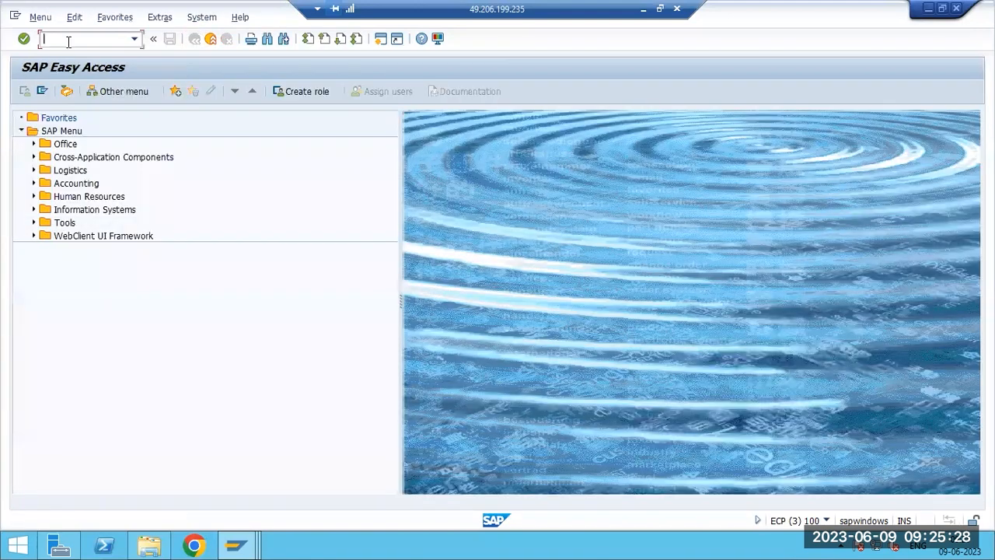
- Open variant maintenance for program RSBTCDEL2 through transaction SE38
type("se38")
key("Return")
left_click(44, 218)
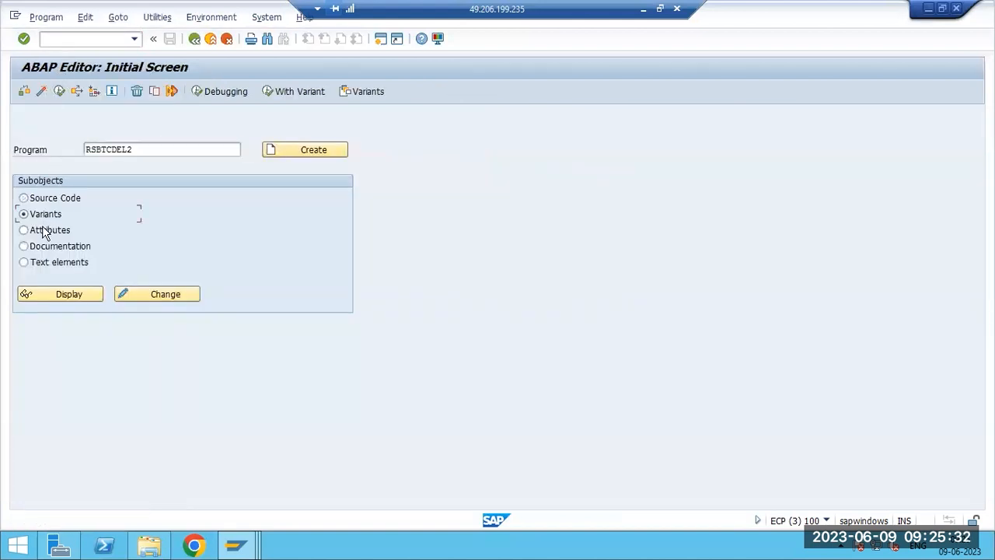
left_click(58, 296)
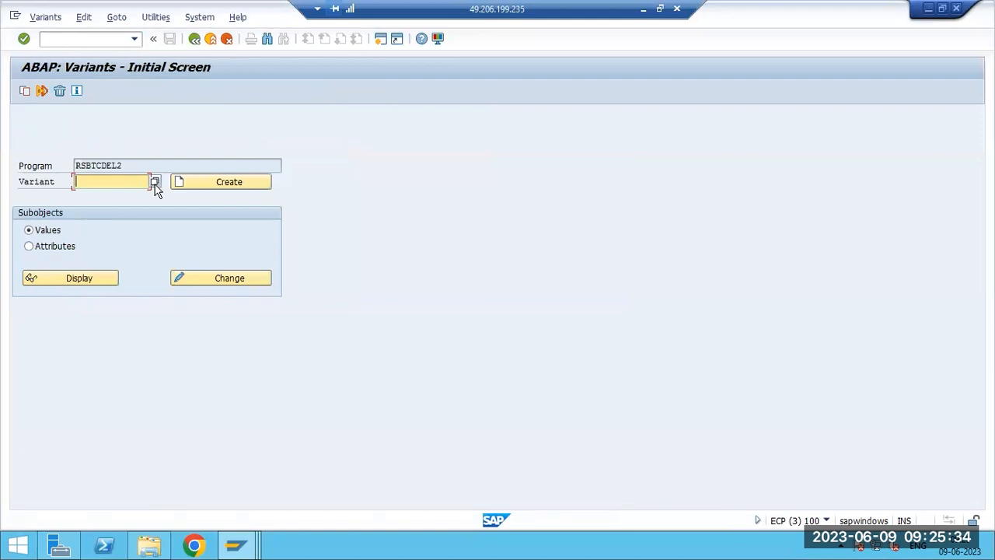
- Copy variant SAP&001 of RSBTCDEL2 to a new variant named ORDERTHAN10
left_click(155, 183)
double_click(99, 257)
left_click(25, 91)
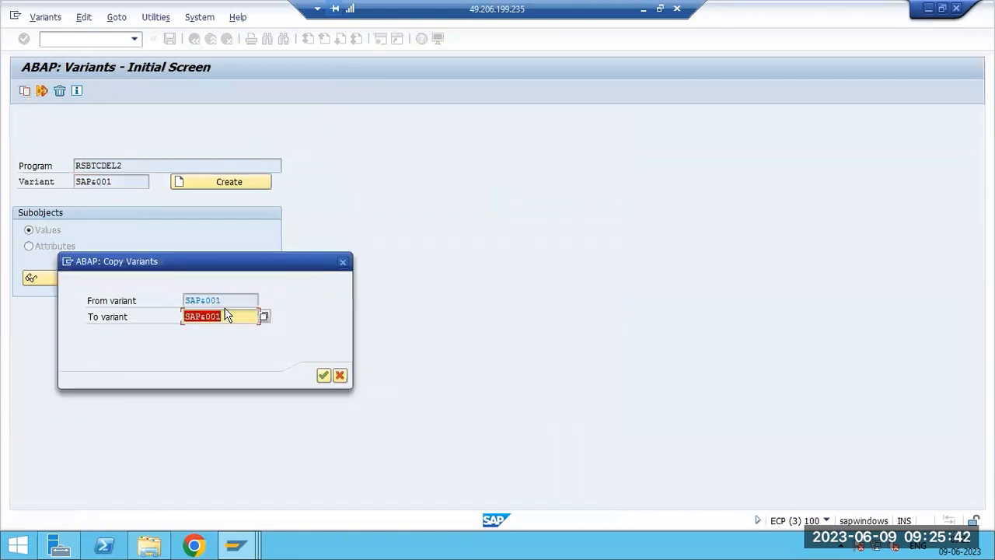
type("CRDET")
type("THA10")
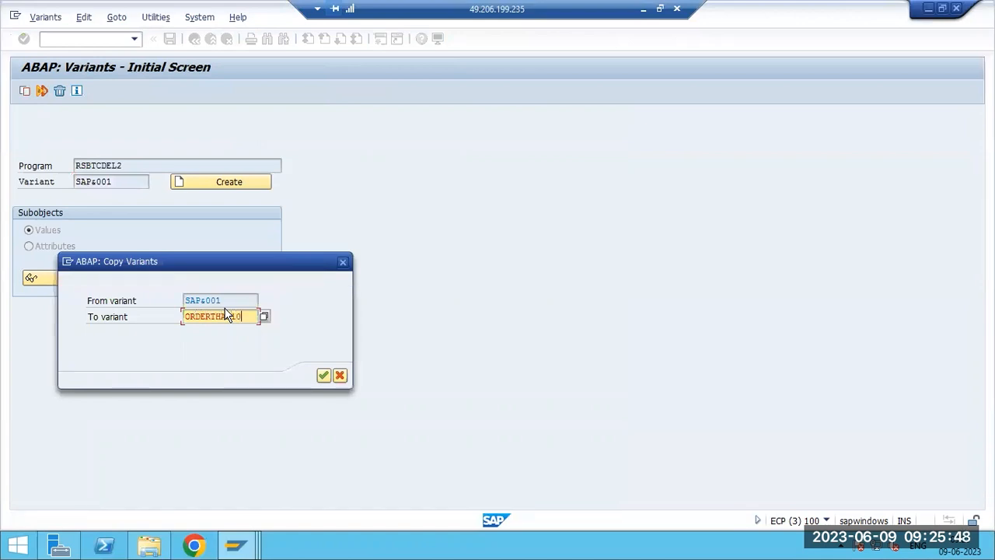
left_click(324, 376)
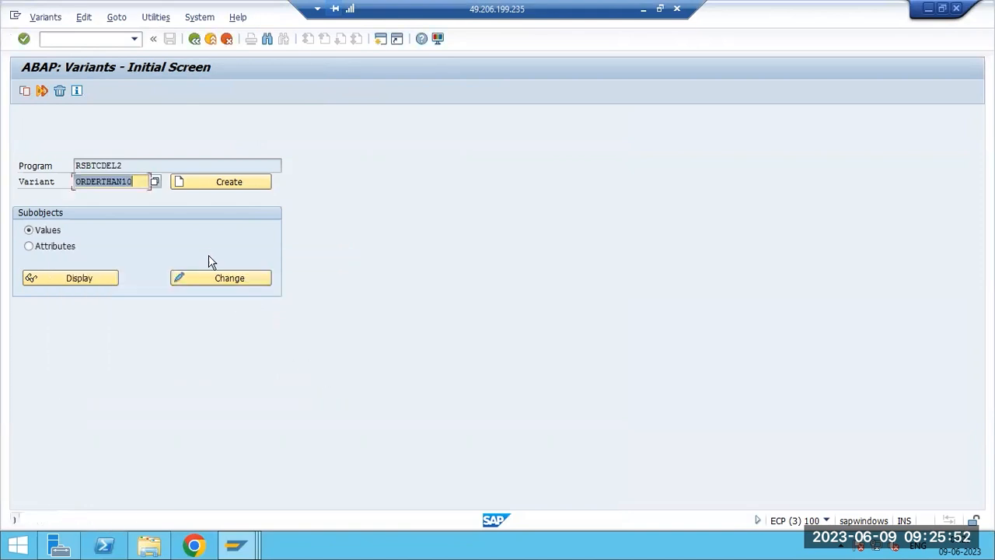
- In the values of variant ORDERTHAN10, set the deletion age of finished jobs to 5 days for job classes A, B and C
left_click(206, 274)
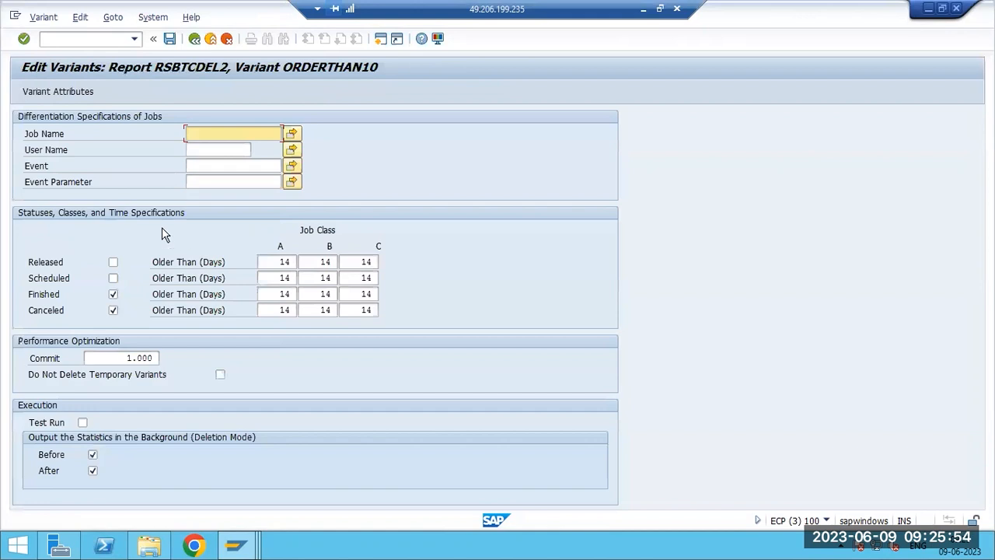
left_click(282, 295)
double_click(280, 290)
type("5")
key("Tab")
type("5")
key("Tab")
type("5")
- Set the deletion age of canceled jobs to 5 days for classes A, B and C, save variant ORDERTHAN10 and leave variant maintenance
left_click(280, 290)
key("Tab")
key("Tab")
type("5")
key("Tab")
type("5")
key("Tab")
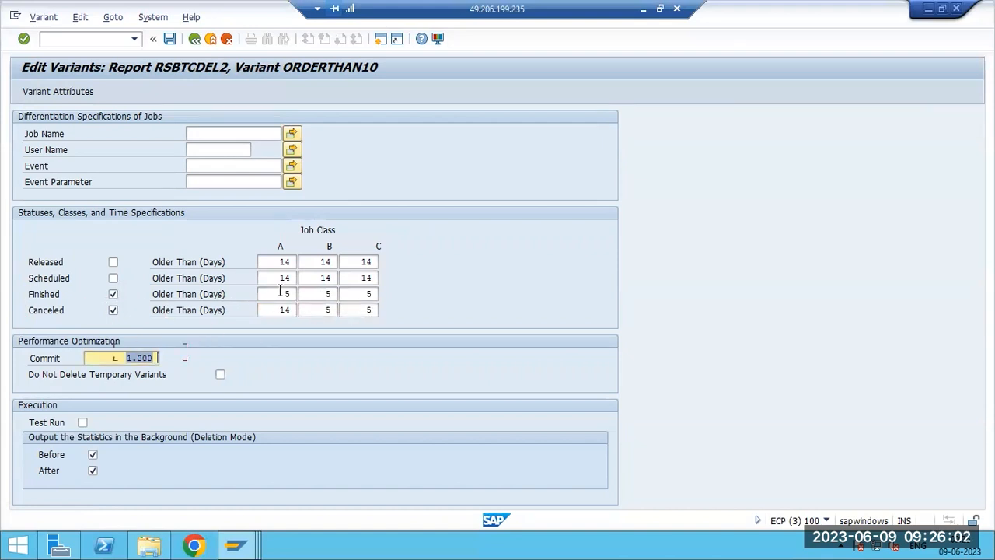
left_click(275, 311)
double_click(275, 311)
type("5")
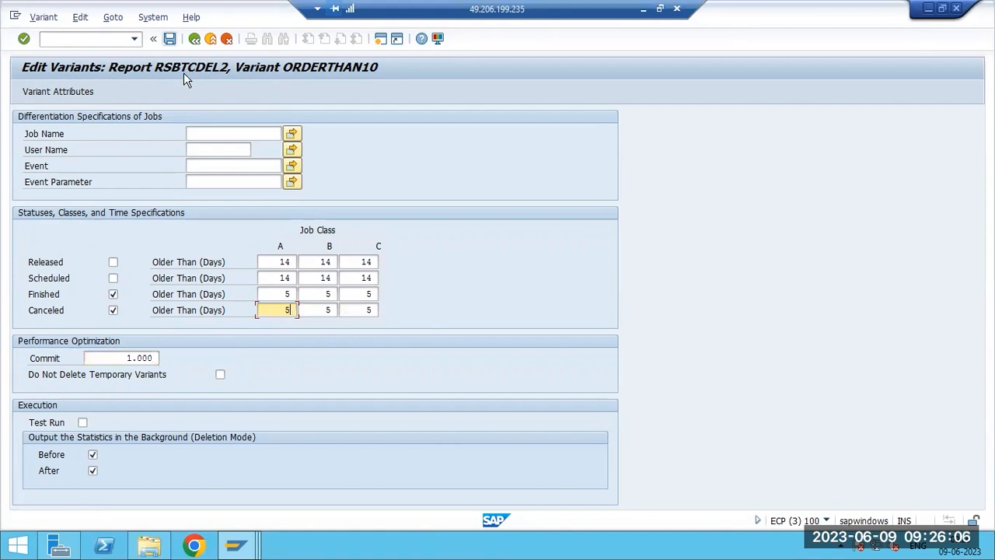
key("ctrl+s")
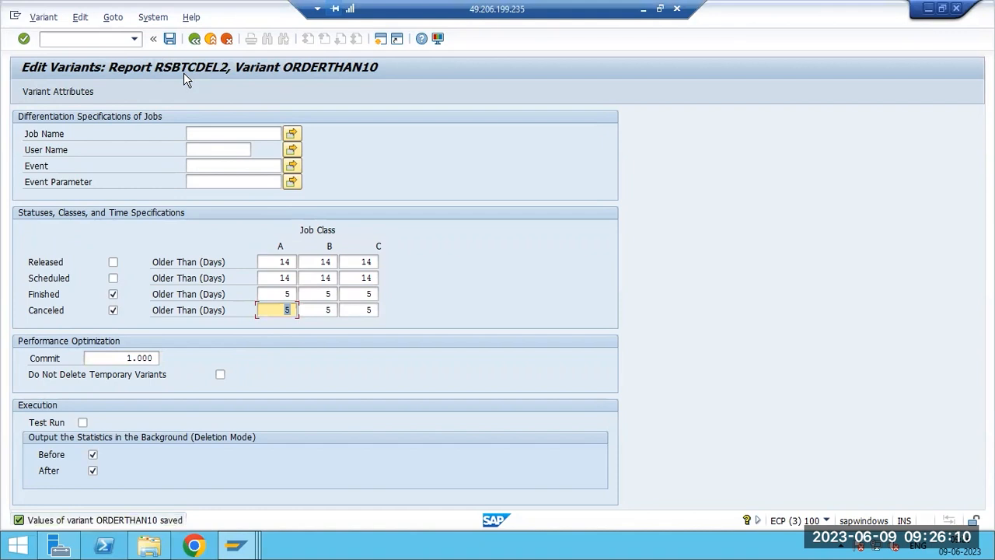
key("F3")
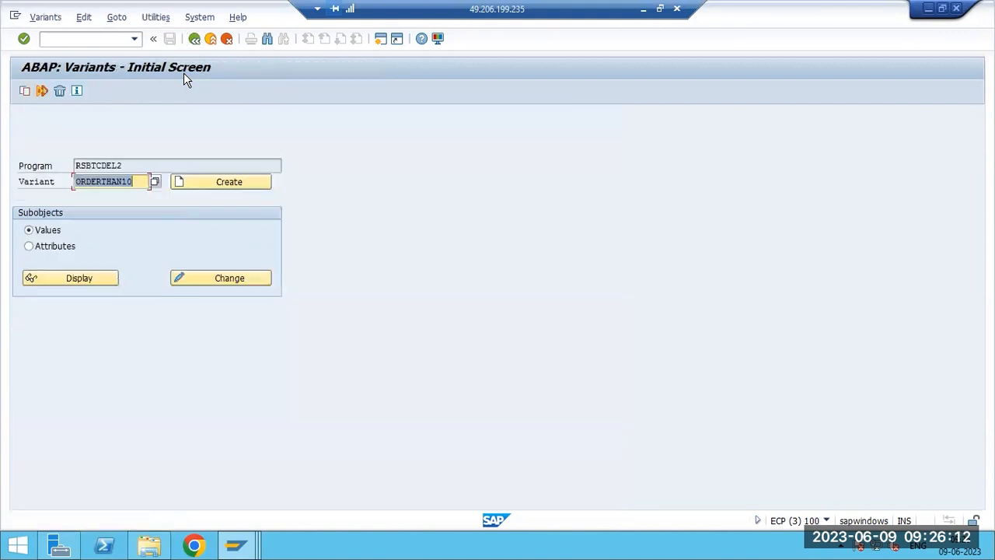
key("F3")
- Start a new background job definition in transaction SM36 and name it DELETION_OLDERTHAN_10DAYS
left_click(71, 38)
type("/nsm36")
key("Return")
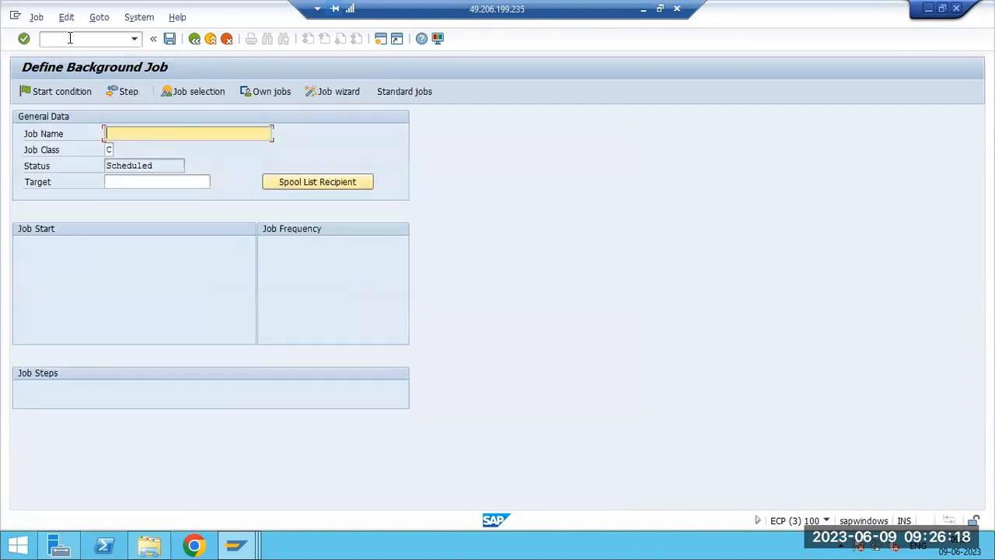
type("DELETION_OLDETHAN")
key("BackSpace")
key("BackSpace")
key("BackSpace")
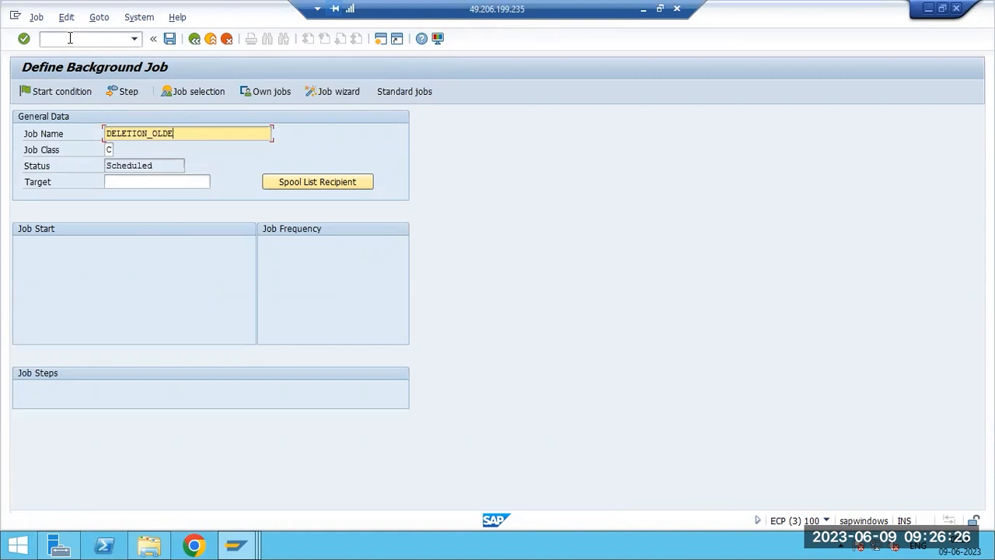
type("RTHAN_10DAYS")
- Add a job step that runs ABAP program RSBTCDEL2 with variant ORDERTHAN10 as user DDIC
left_click(127, 92)
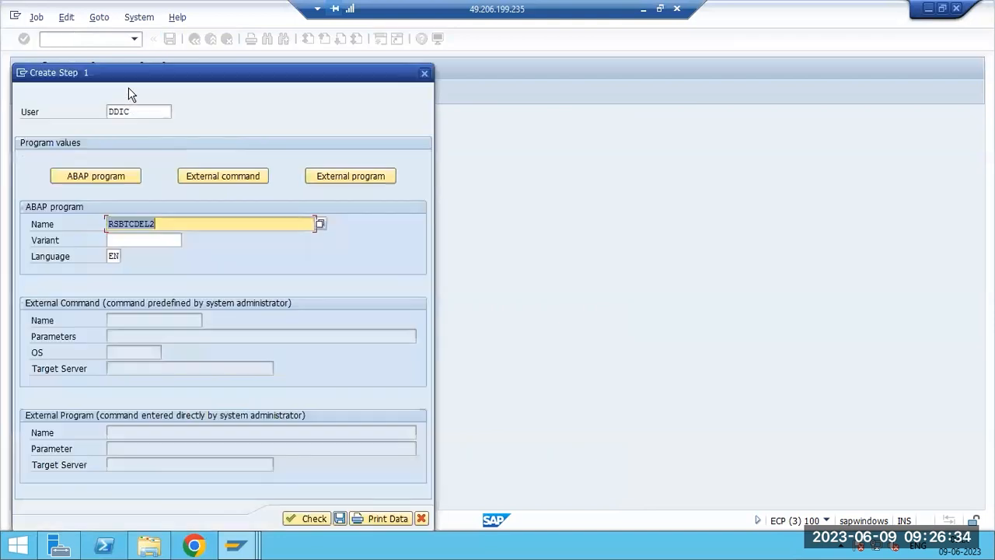
left_click(176, 244)
left_click(185, 242)
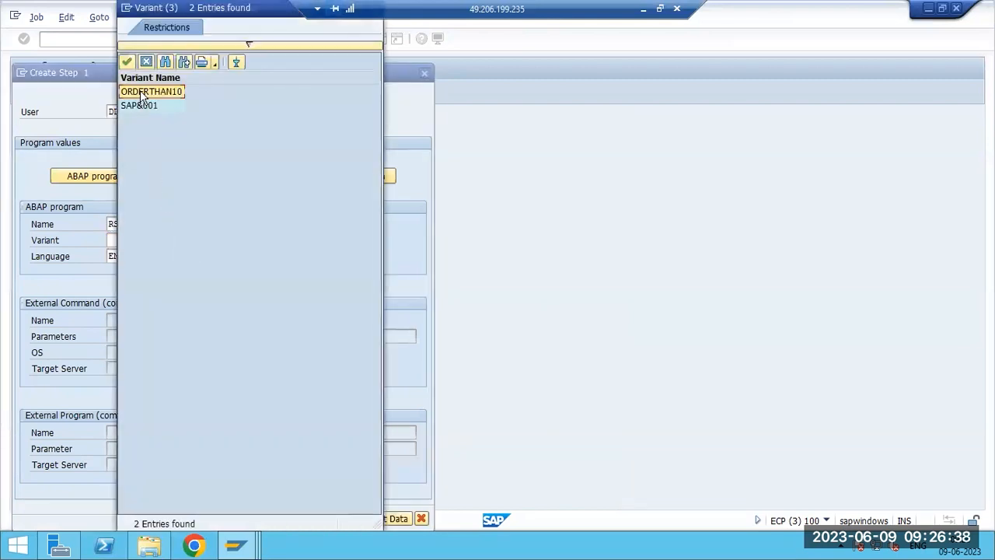
double_click(142, 93)
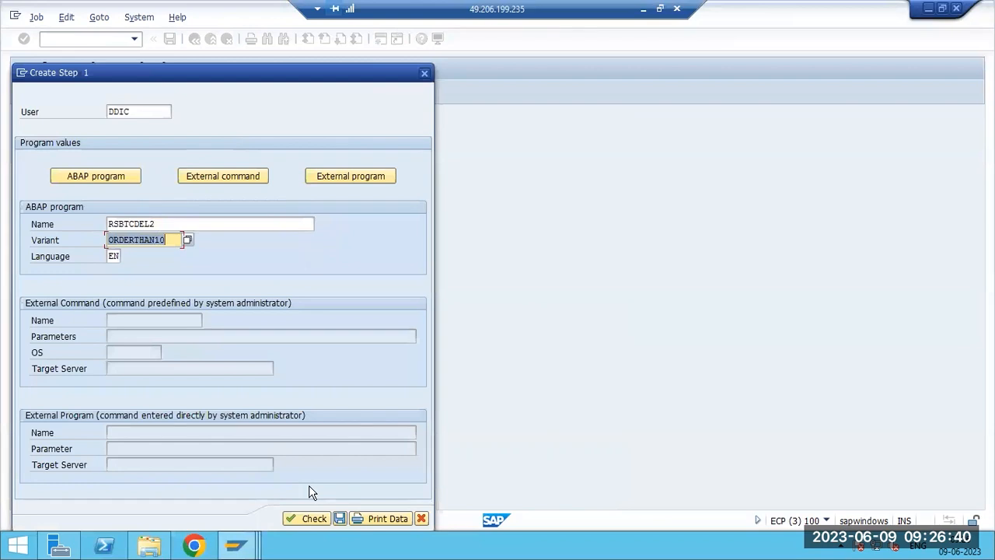
left_click(339, 518)
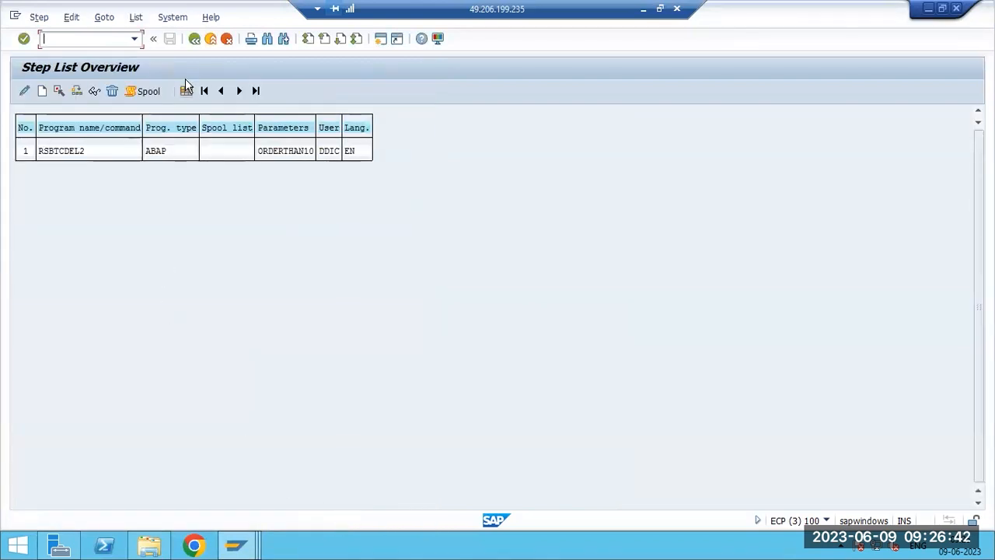
key("F3")
- Set the job's start condition to immediate and save the job
left_click(77, 89)
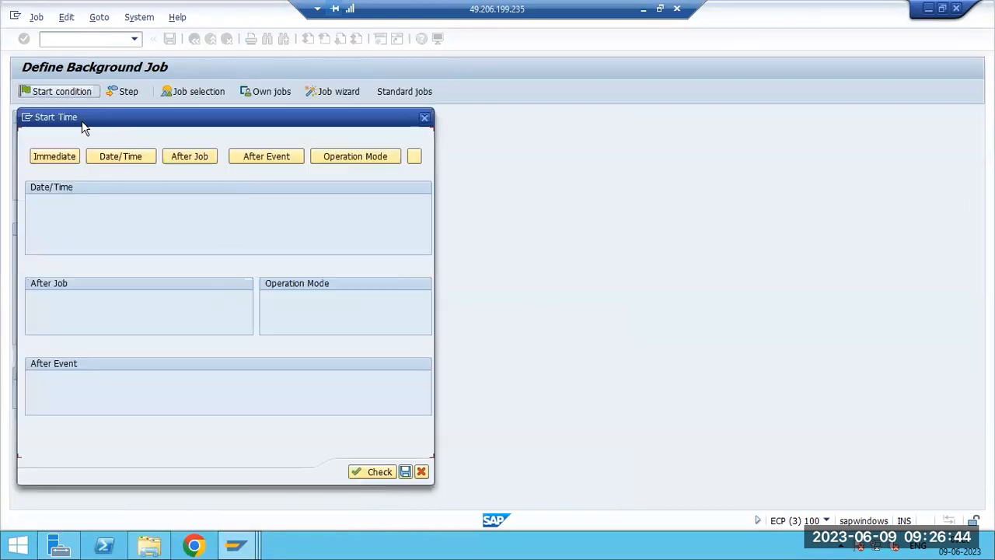
left_click(67, 156)
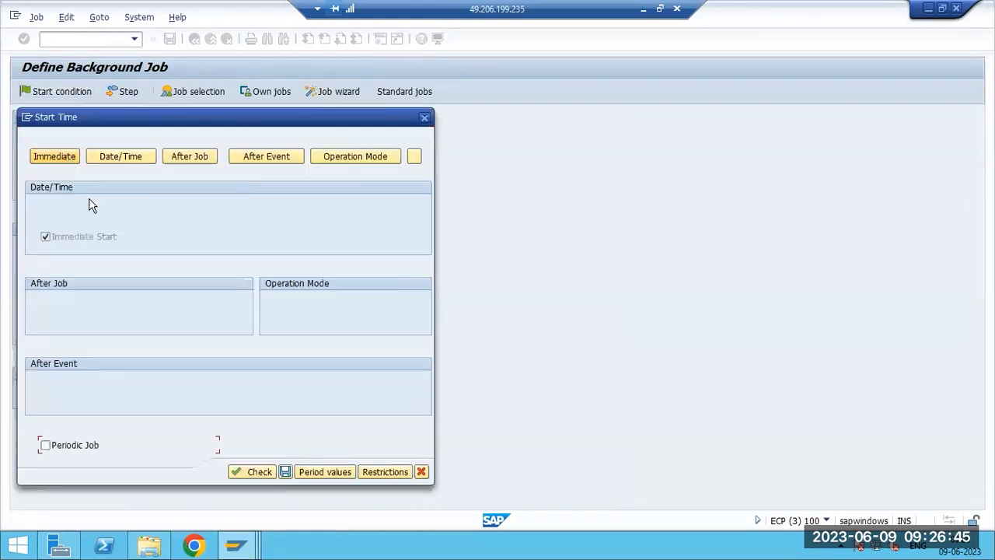
left_click(285, 472)
key("ctrl+s")
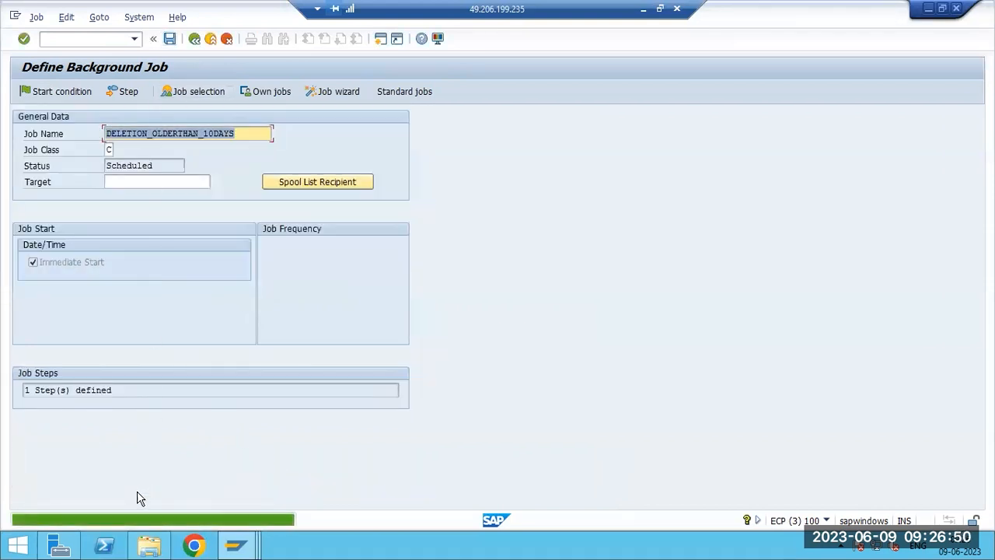
- List all jobs of user DDIC in transaction SM37
left_click(64, 40)
type("/nsm37")
key("Return")
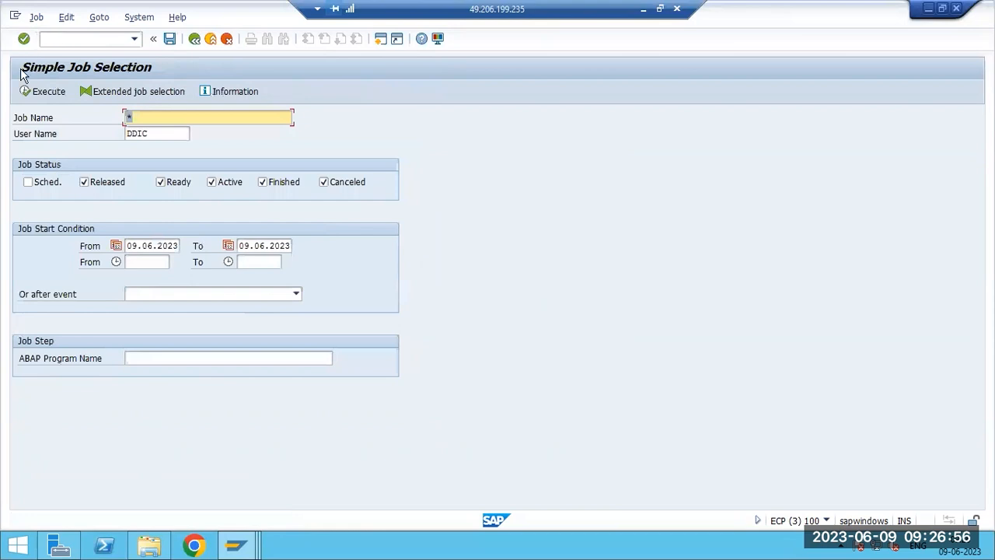
left_click(37, 91)
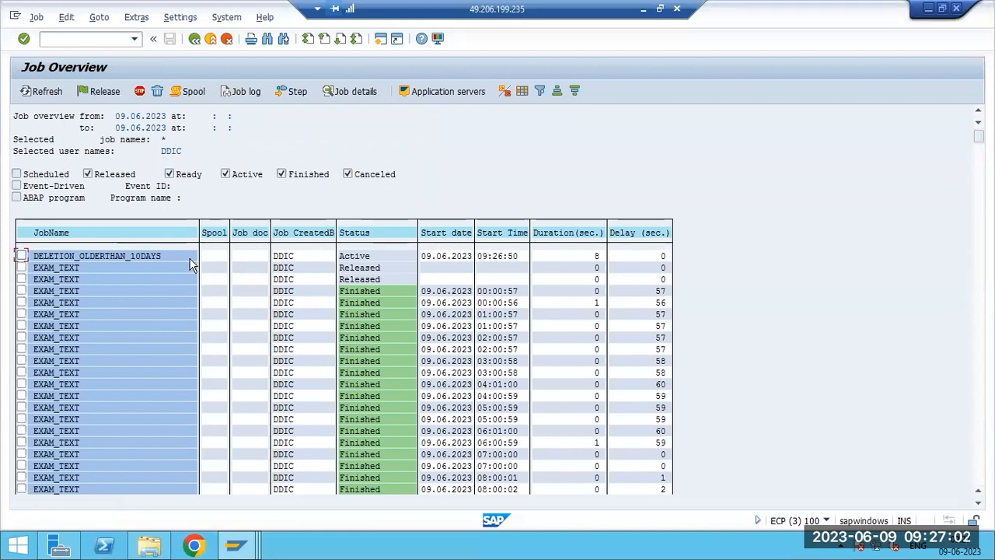
- Refresh the job overview repeatedly to check the progress of DELETION_OLDERTHAN_10DAYS
left_click(141, 255)
left_click(35, 93)
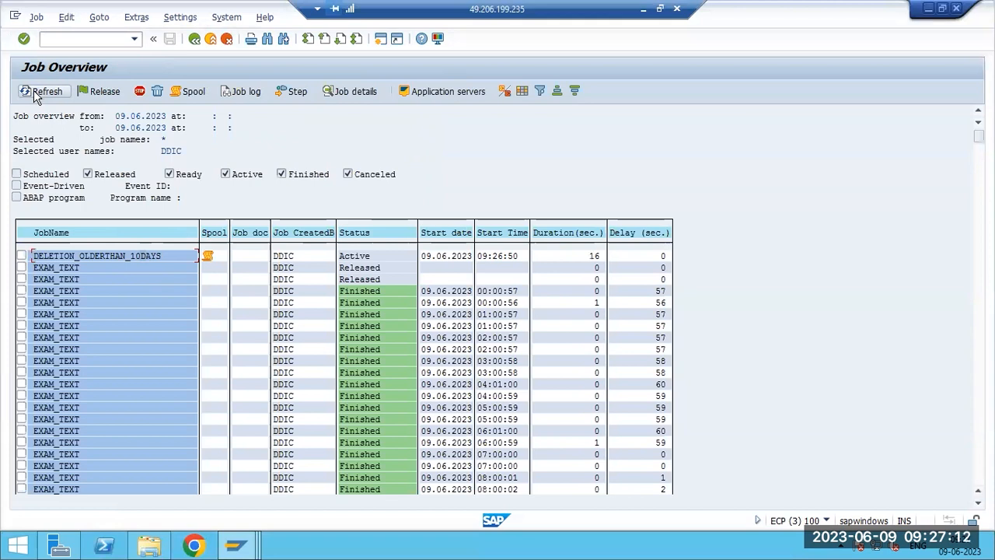
left_click(34, 93)
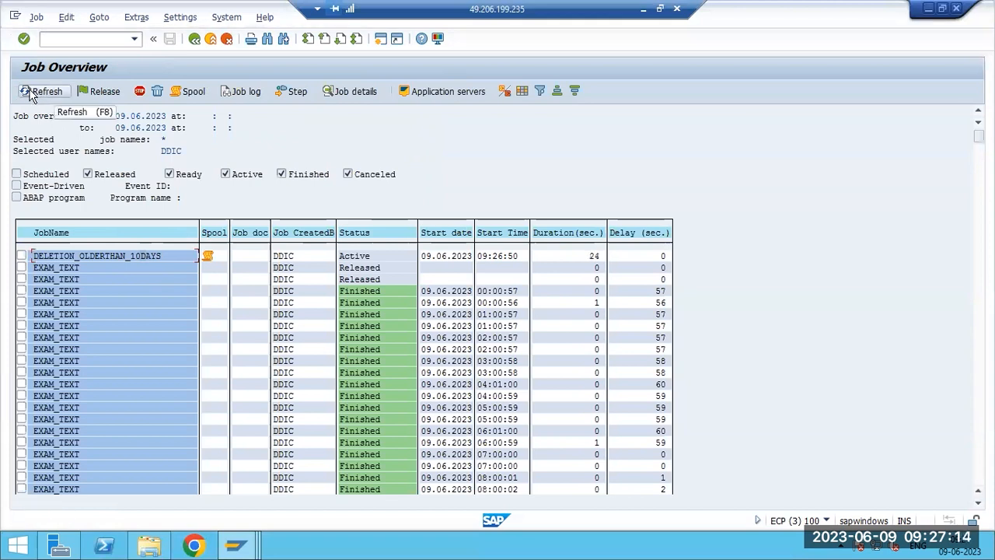
- Check the job log of DELETION_OLDERTHAN_10DAYS and refresh the job overview to follow the job's progress
left_click(35, 93)
left_click(34, 93)
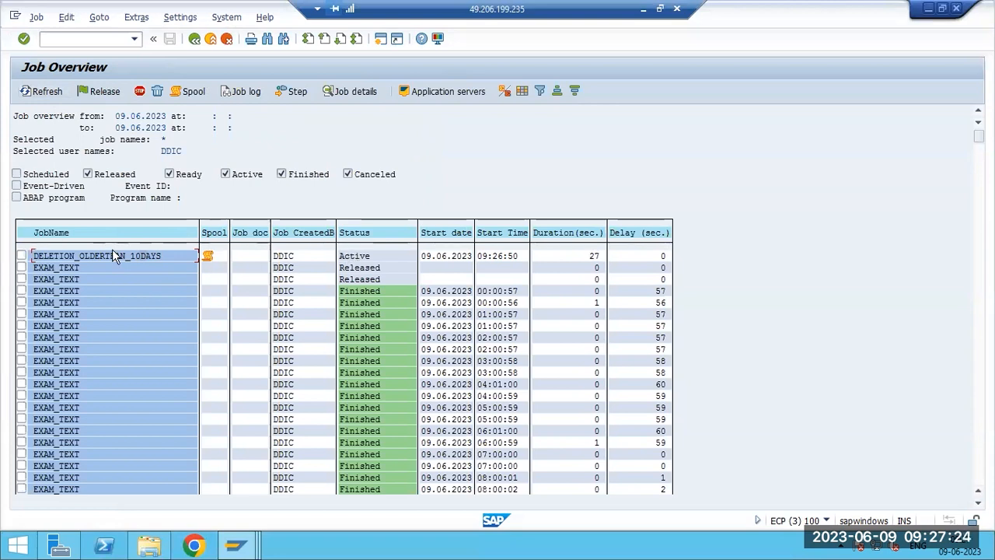
left_click(243, 92)
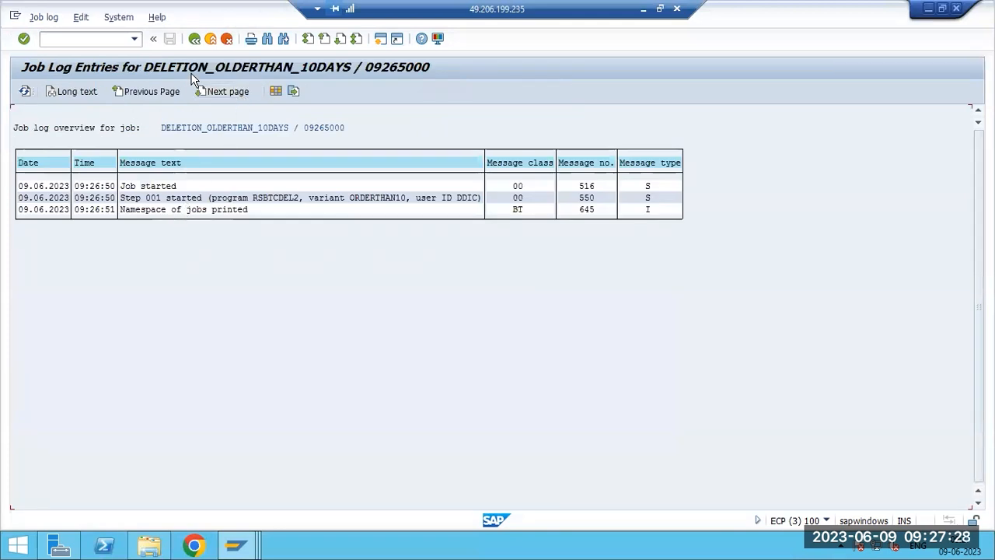
key("F3")
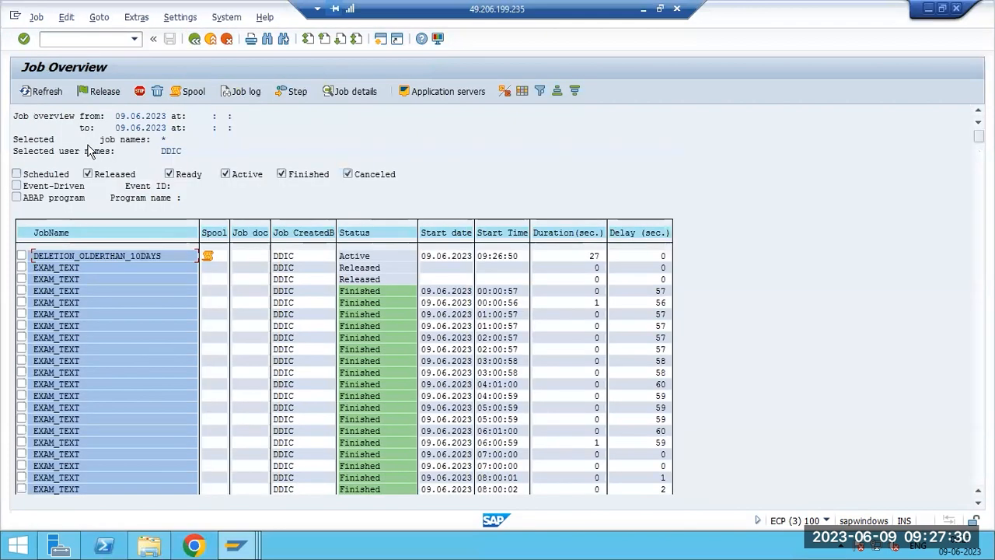
left_click(37, 99)
left_click(36, 99)
left_click(35, 100)
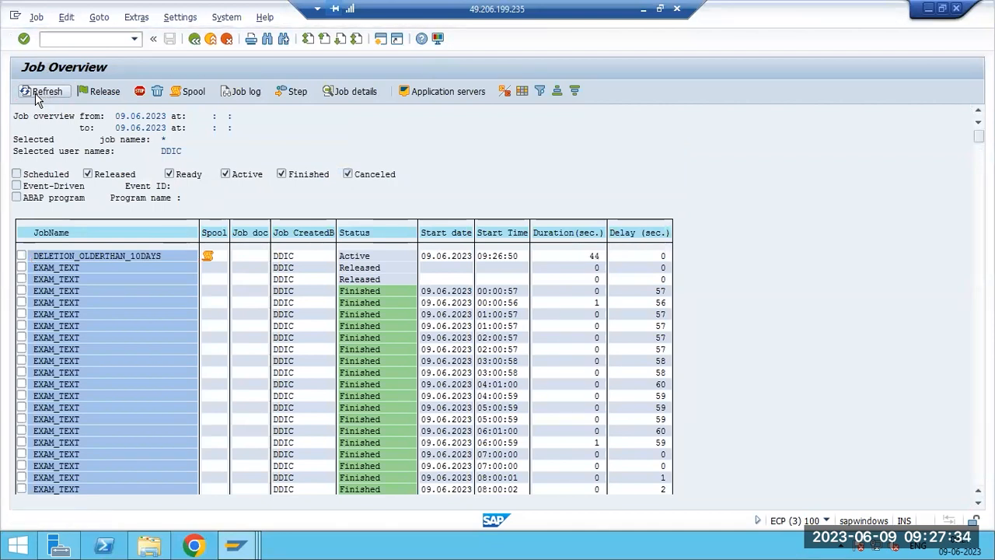
left_click(41, 99)
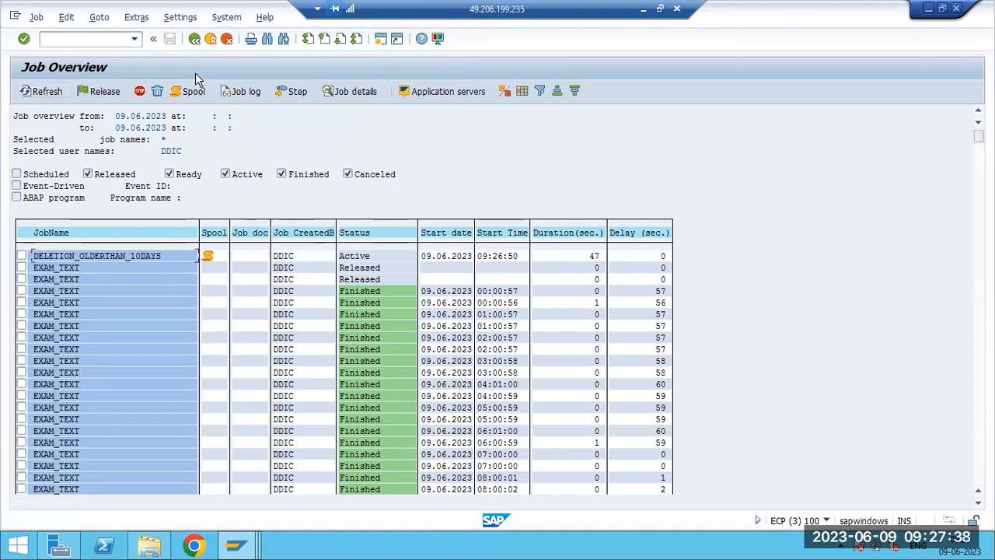
- Return to the job selection and list all jobs of user DDIC again with job name *
left_click(194, 38)
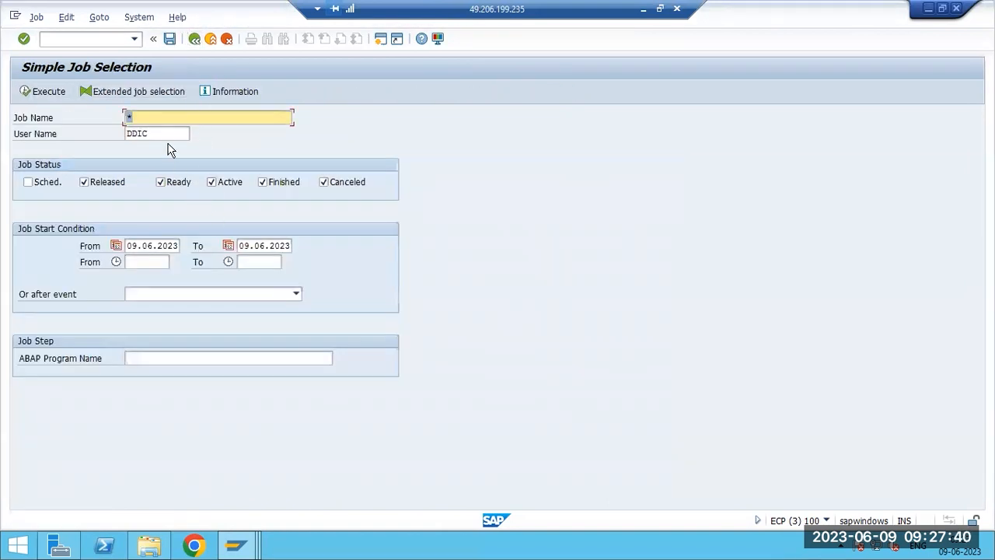
type("C")
key("BackSpace")
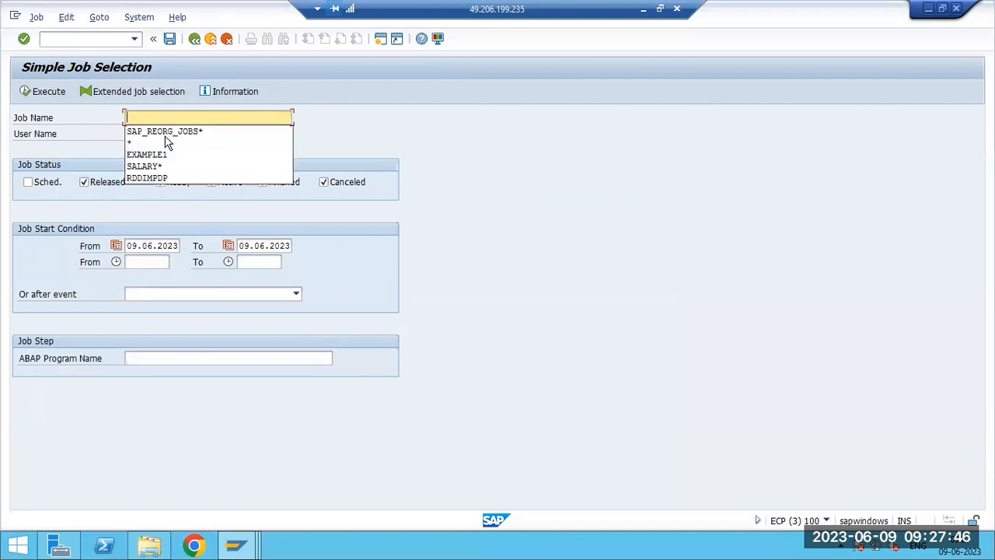
left_click(166, 143)
left_click(40, 92)
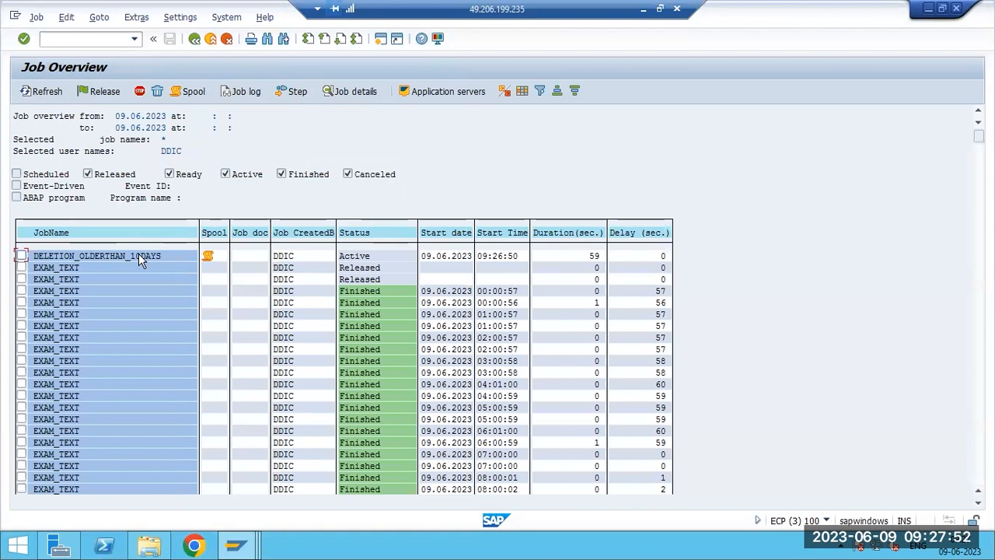
- Switch to the NWD system session, start transaction SM36 and enter a name for a new background job
mouse_move(250, 548)
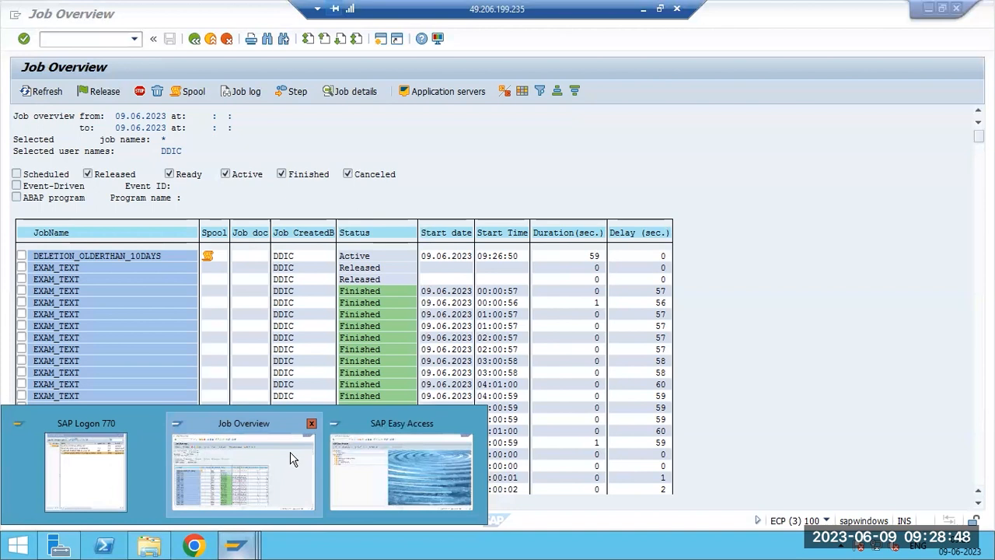
left_click(383, 472)
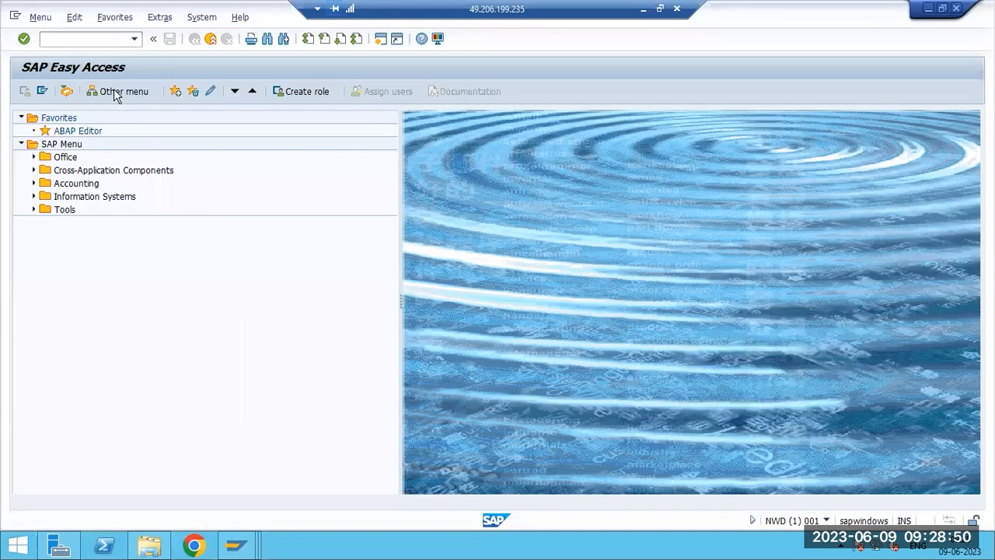
type("sm36")
key("Return")
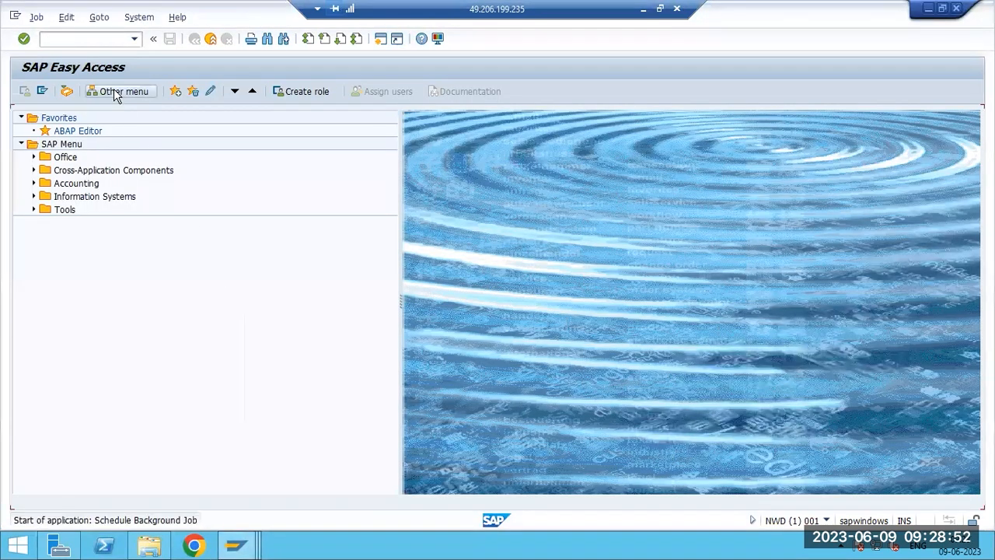
left_click(140, 154)
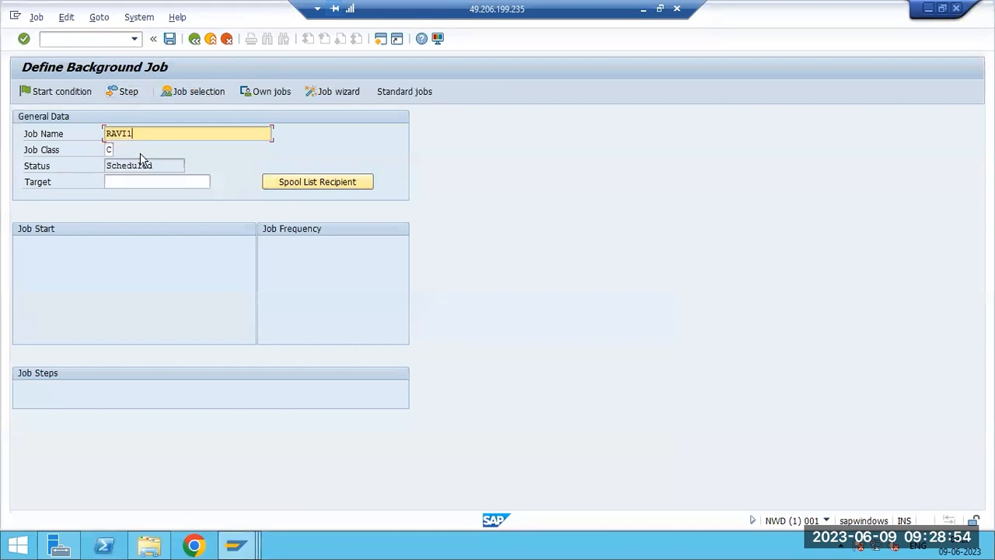
- Add a job step for user BASIS with ABAP program RS_AUST_IF_OBJECT, chosen from a search for RS*, without a variant
left_click(126, 92)
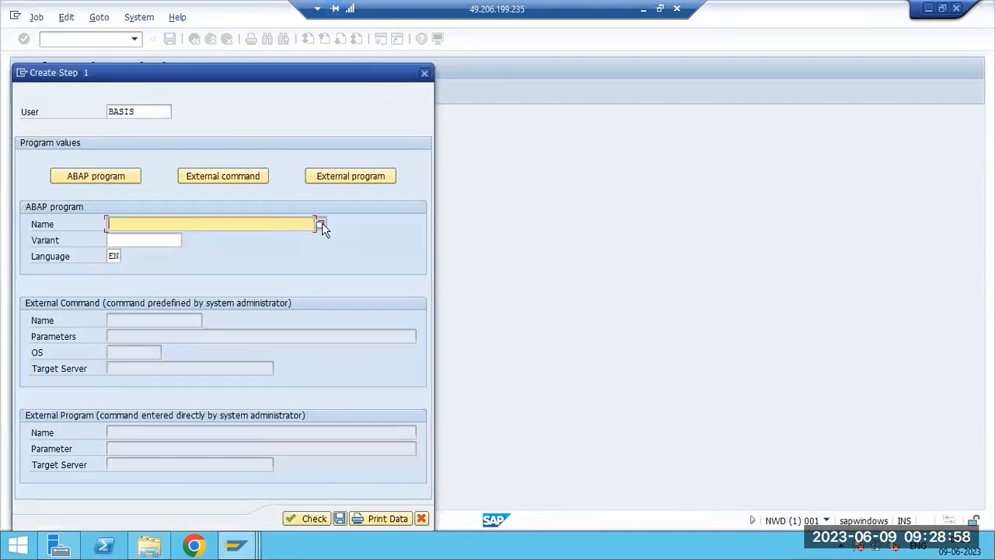
left_click(321, 224)
type("RS*")
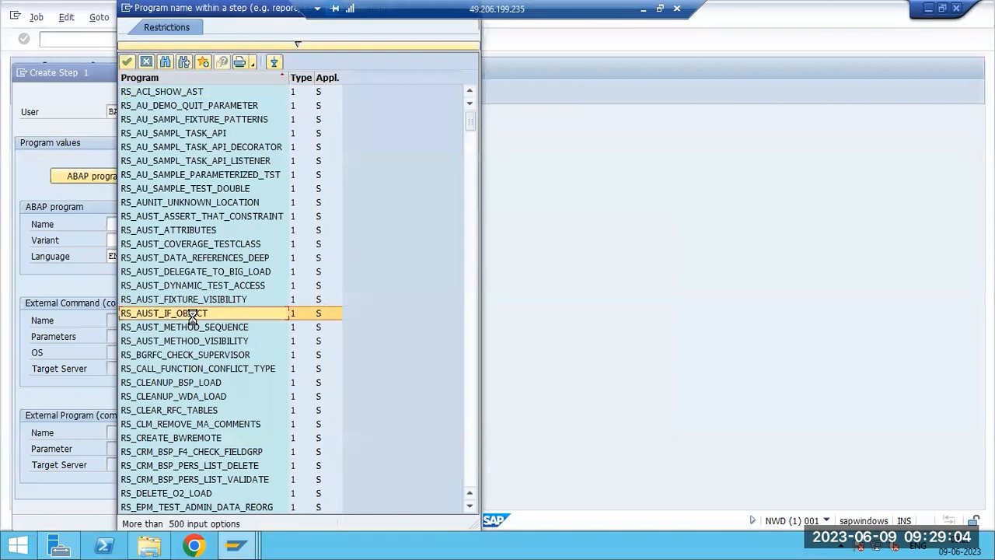
double_click(192, 313)
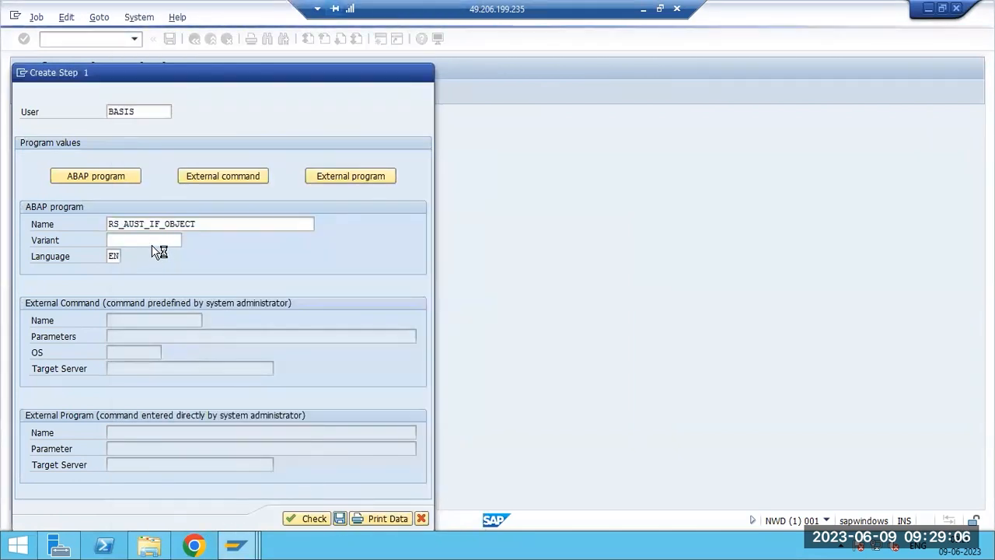
key("ctrl+s")
left_click(194, 39)
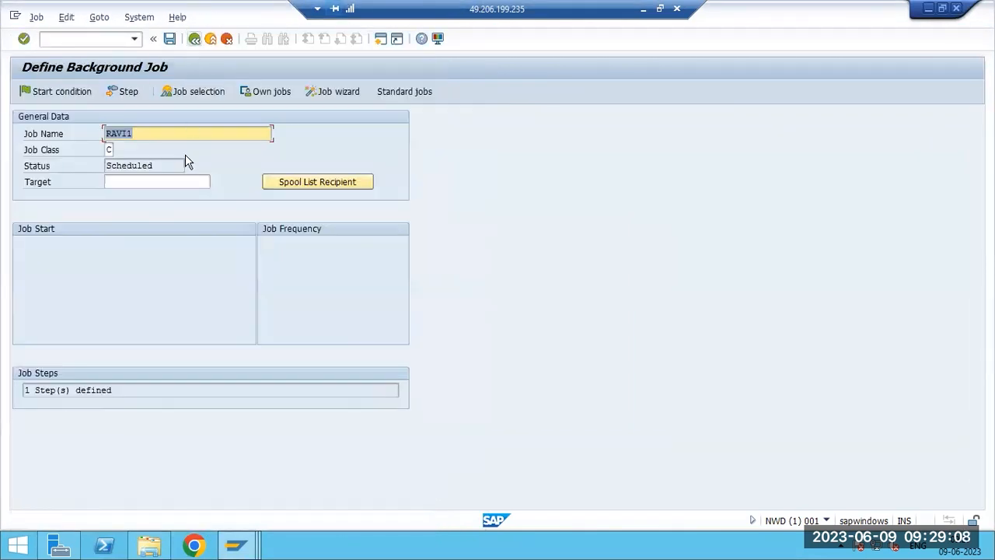
- Inspect the variant field of the RS_AUST_IF_OBJECT step and its step list, and leave the job definition without saving
left_click(128, 91)
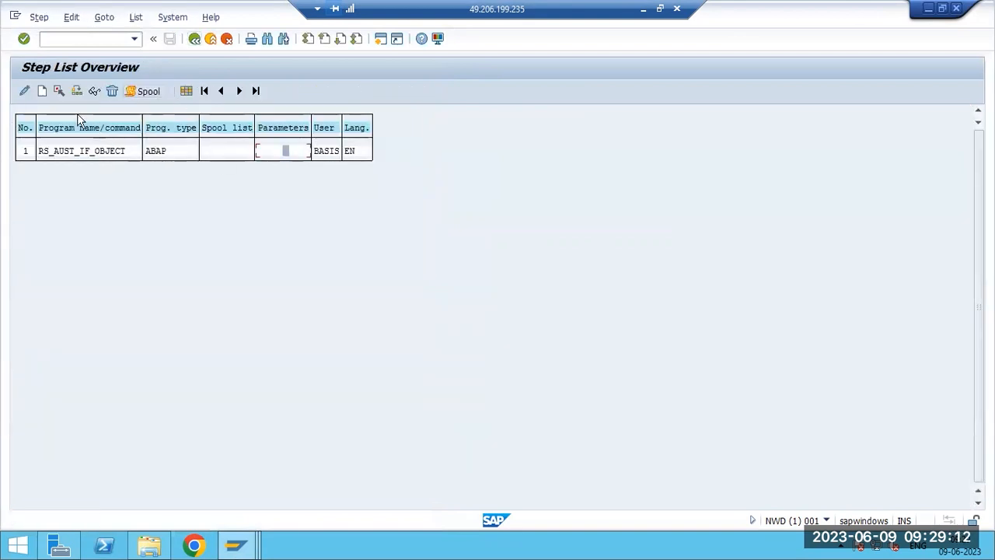
left_click(22, 96)
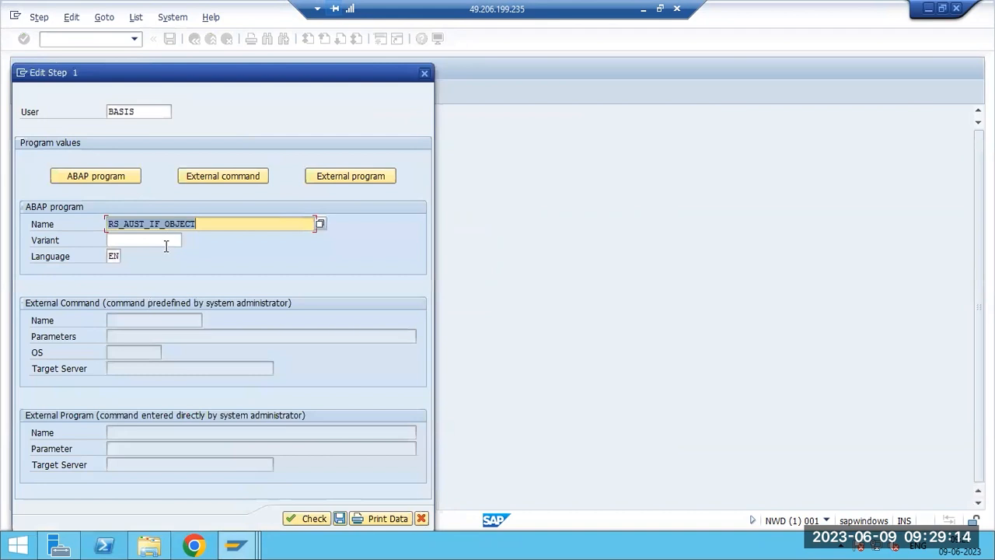
left_click(165, 243)
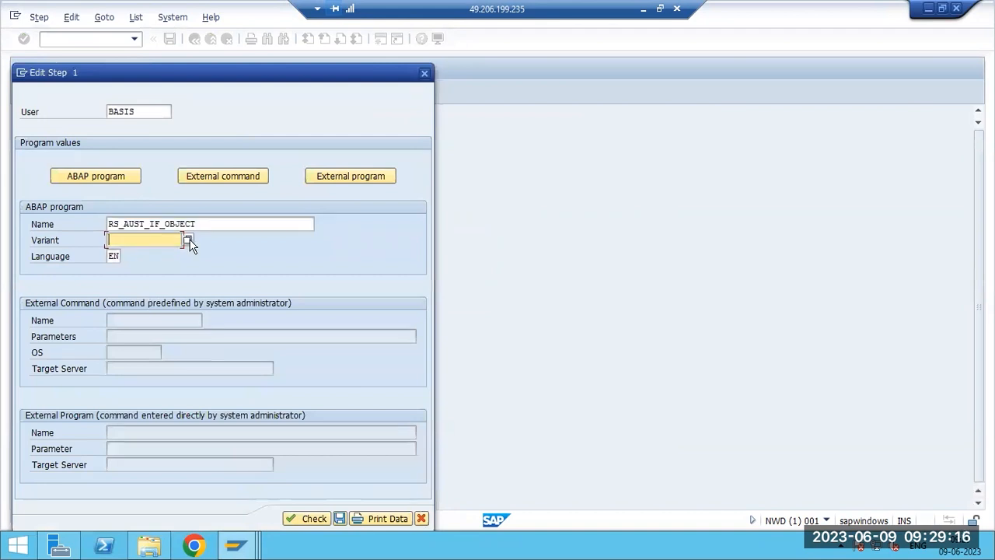
left_click(422, 517)
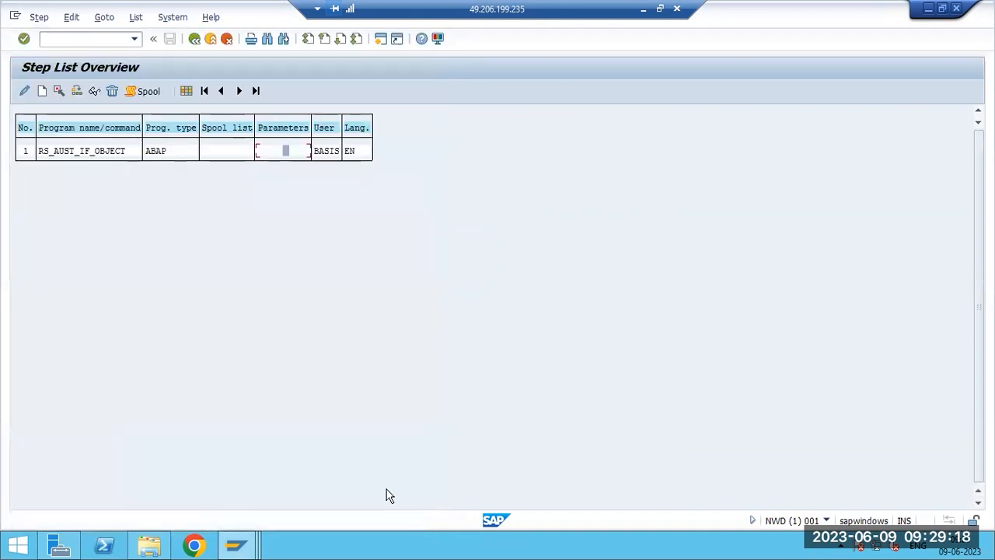
key("F3")
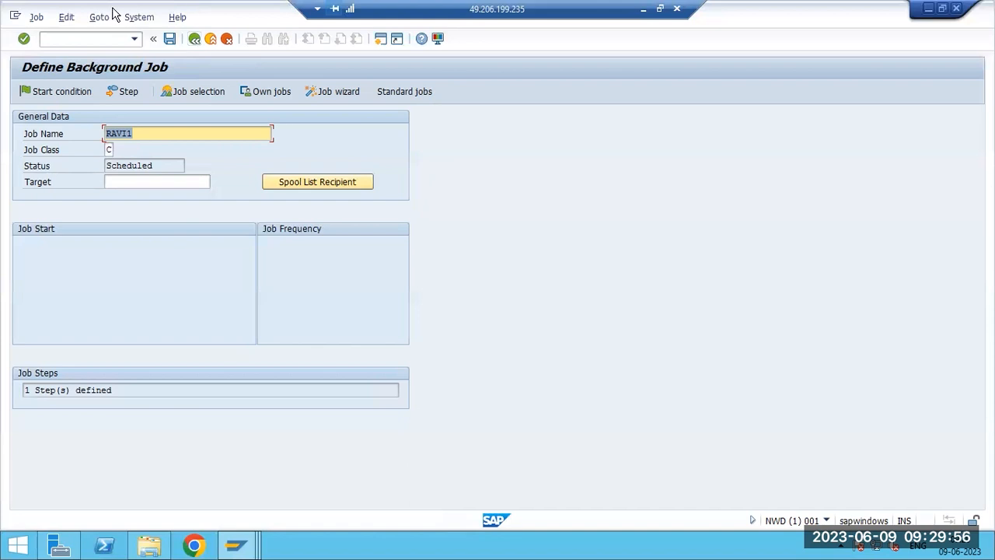
left_click(120, 91)
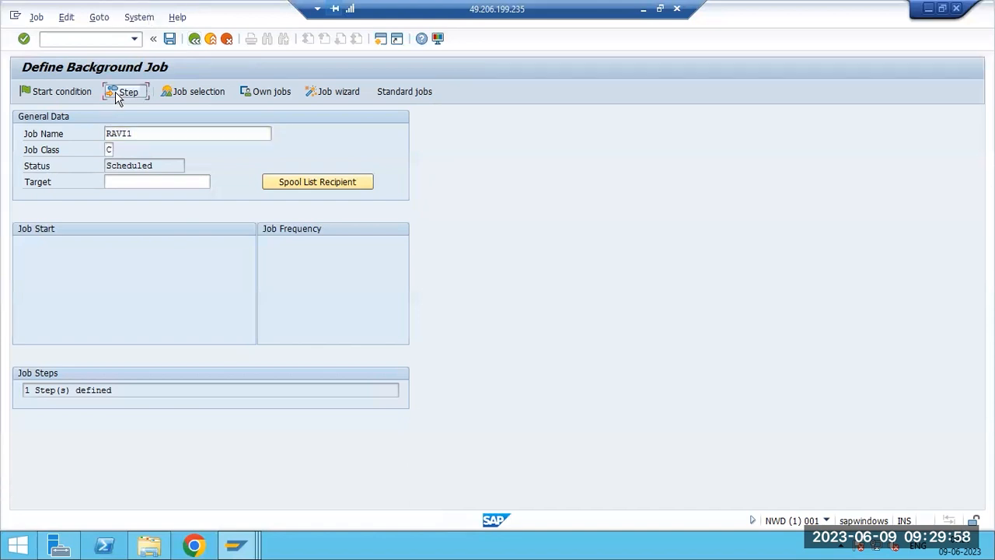
key("F3")
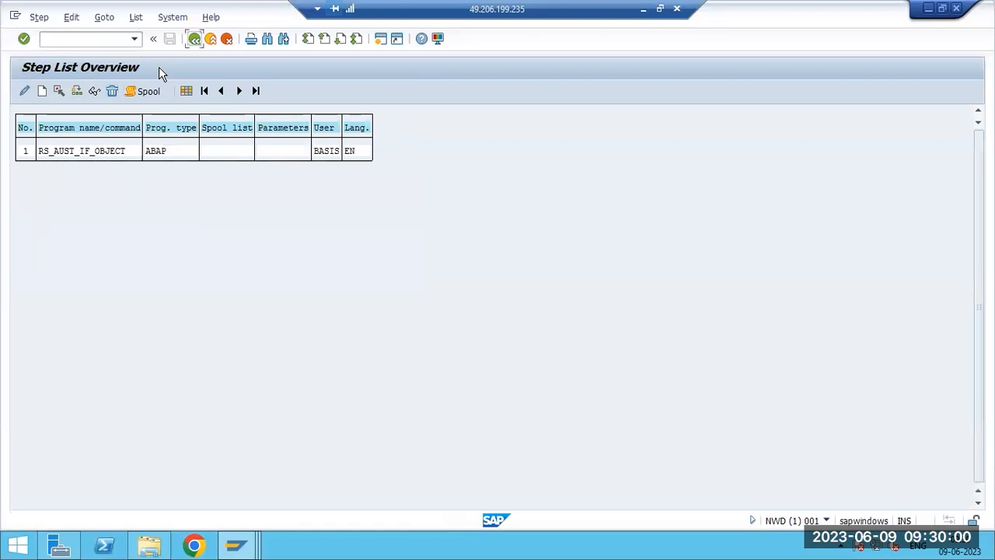
key("shift+F3")
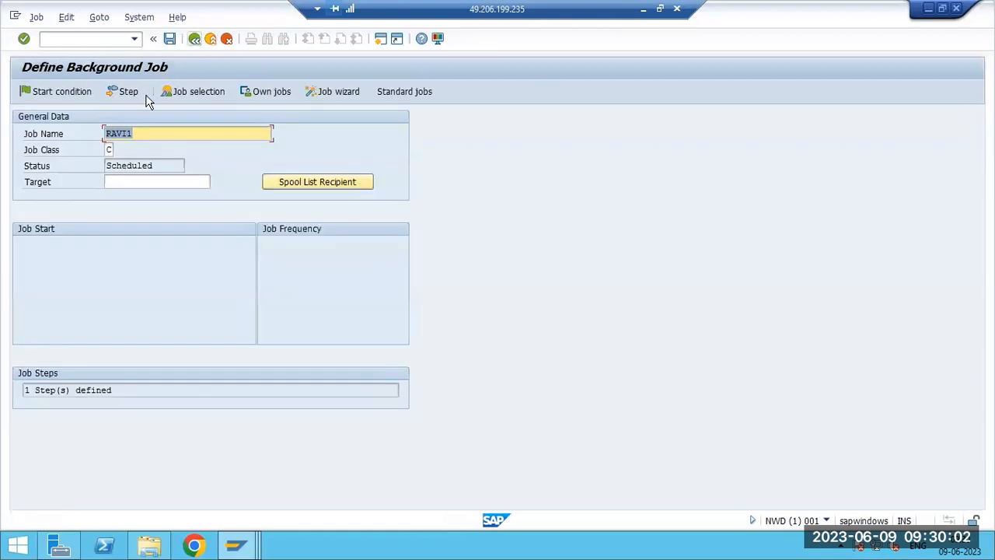
left_click(197, 269)
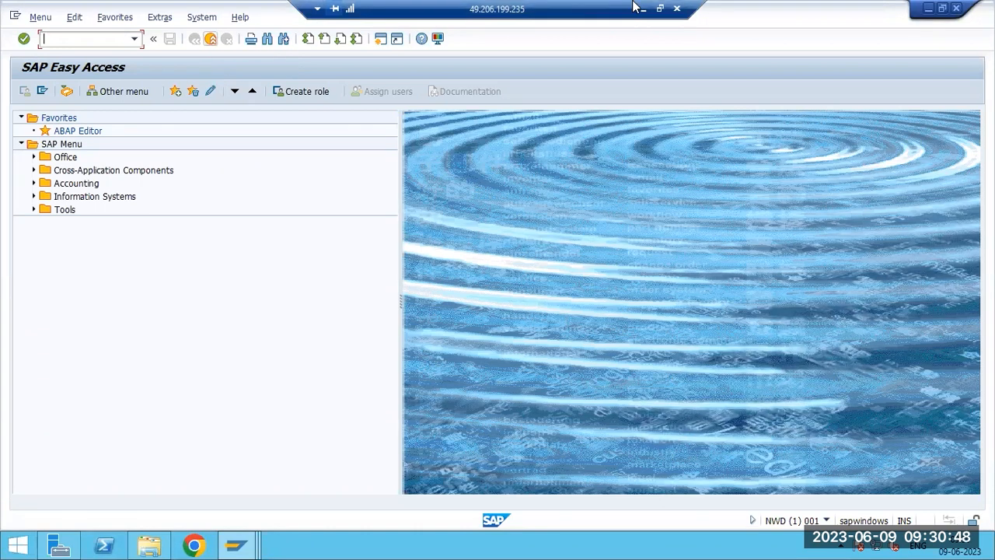
- Switch back to the ECP job overview, refresh it and review the job log of DELETION_OLDERTHAN_10DAYS
left_click(235, 544)
left_click(237, 490)
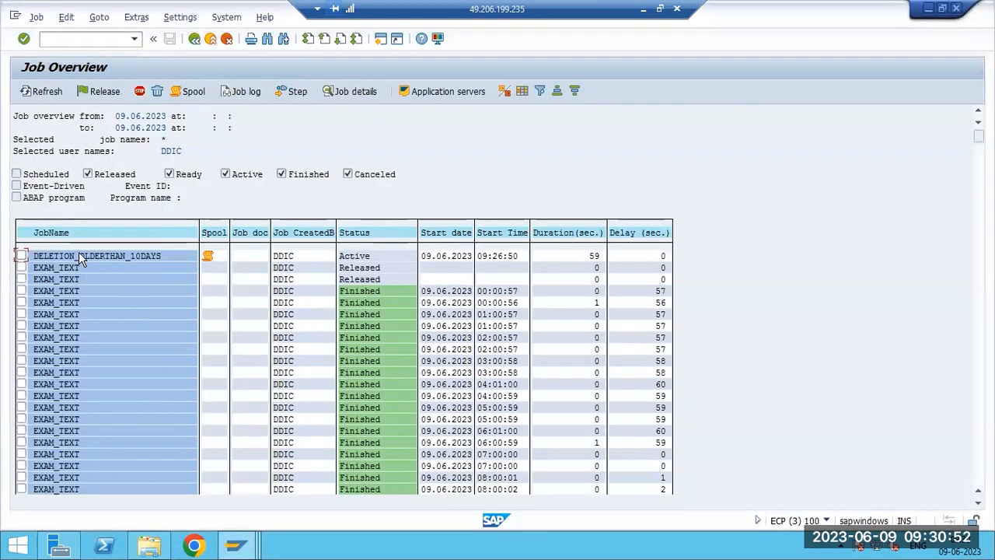
left_click(35, 94)
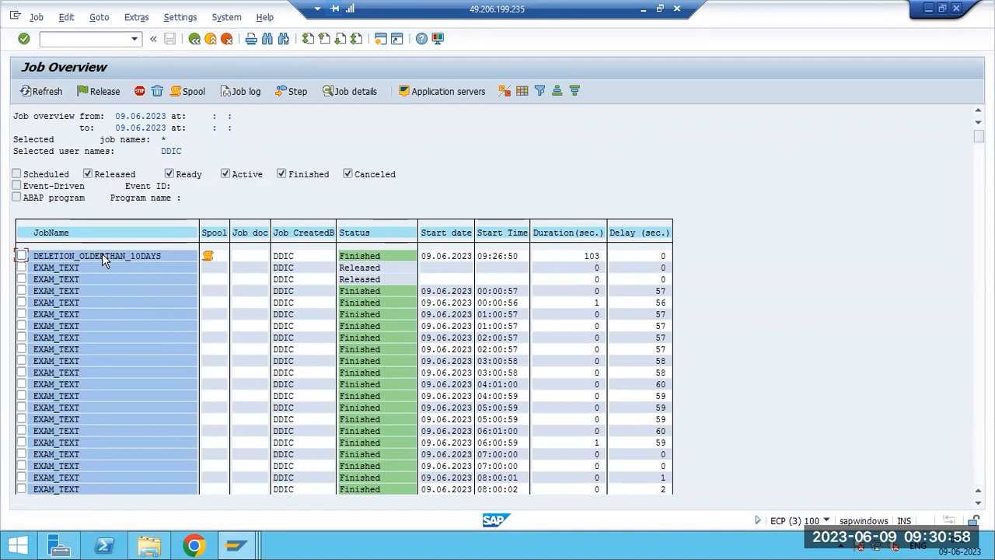
left_click(22, 256)
left_click(230, 94)
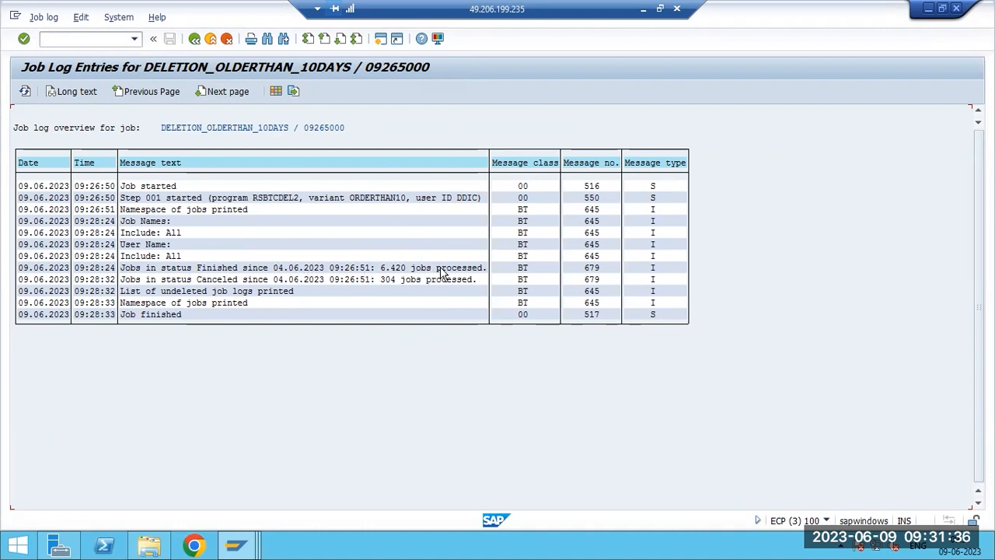
key("F3")
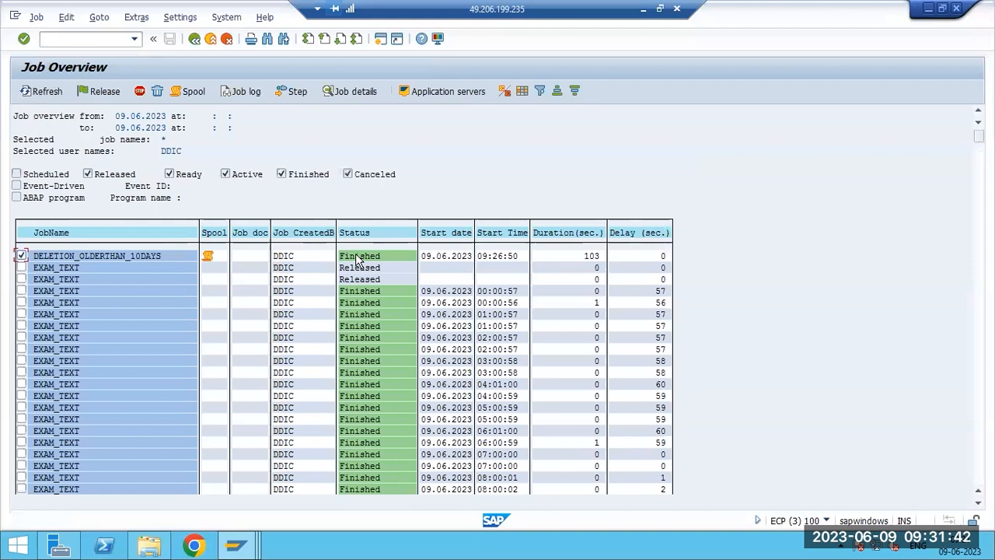
left_click(242, 91)
key("F3")
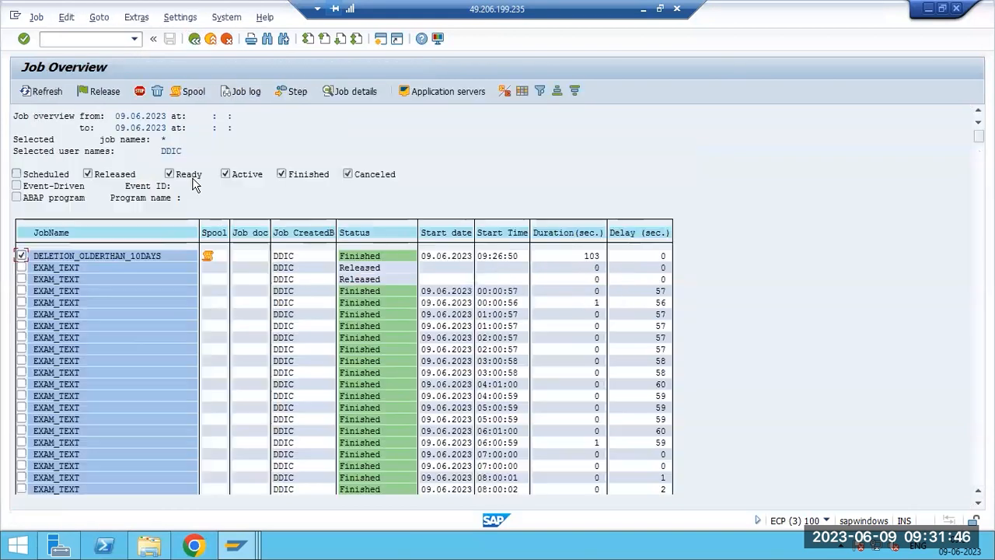
- Open the spool output of DELETION_OLDERTHAN_10DAYS and look through its lists of jobs
left_click(209, 258)
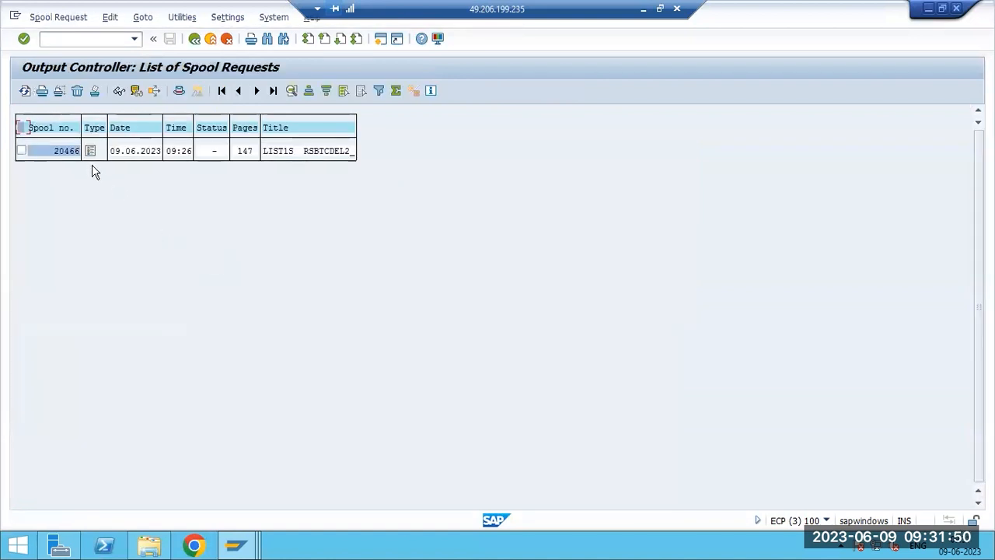
left_click(90, 152)
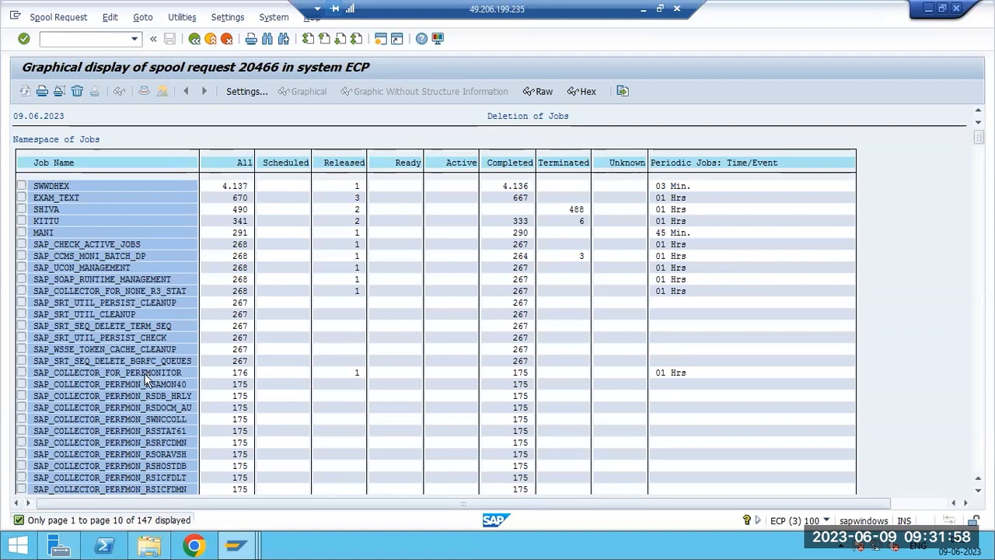
left_click(63, 256)
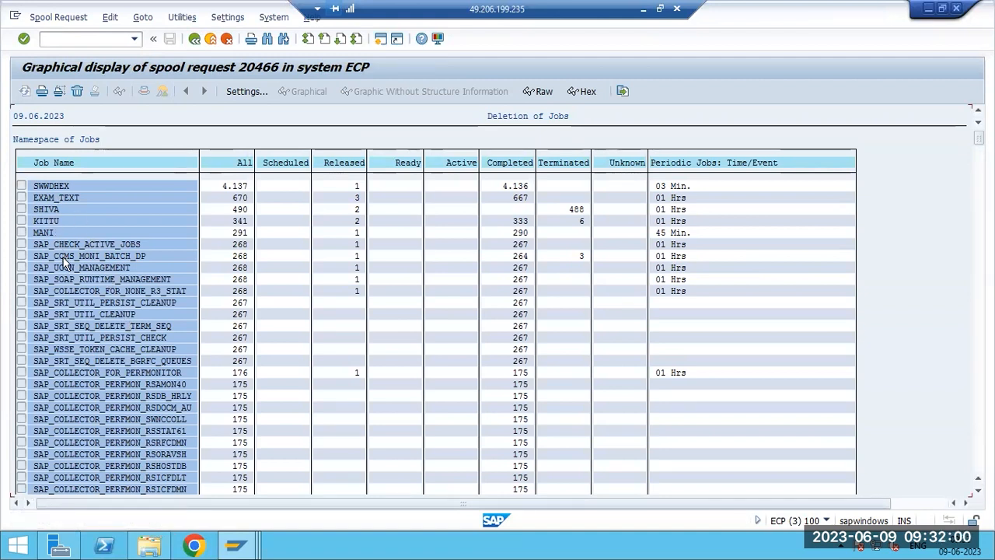
scroll(66, 262, "down", 5)
scroll(87, 331, "down", 4)
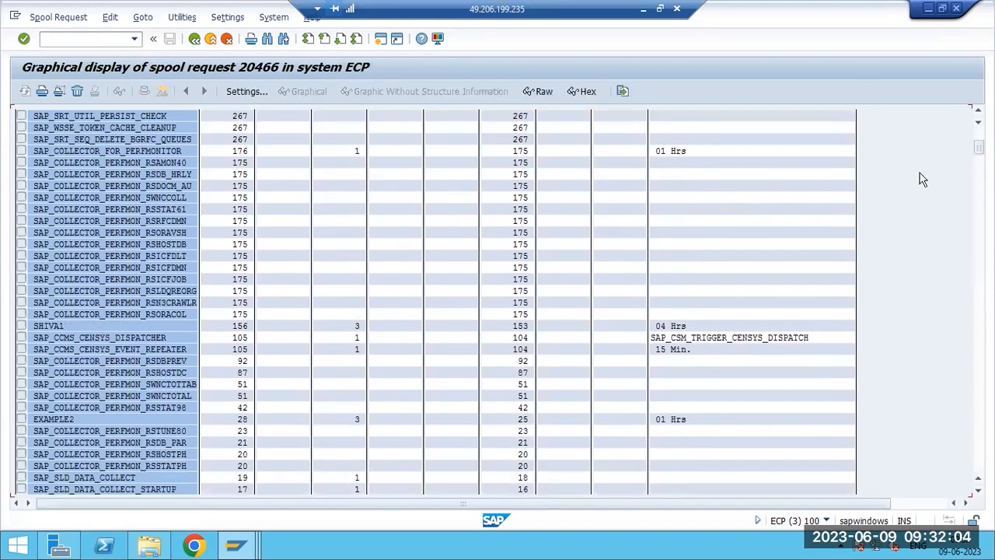
left_click_drag(978, 147, 979, 384)
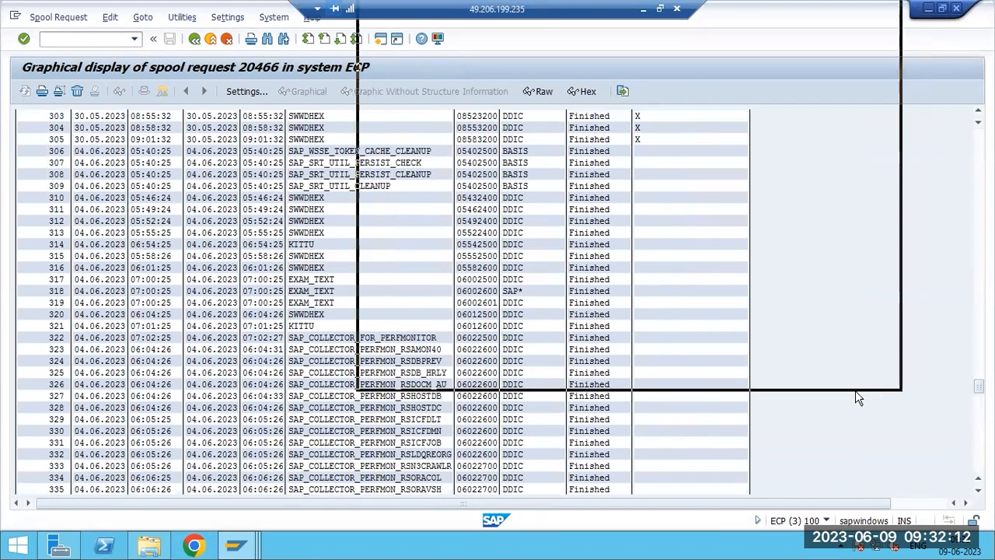
- Restore the spool display to full size and look through its Deletion of Jobs lists, checking the dates of the listed jobs
left_click_drag(826, 420, 826, 420)
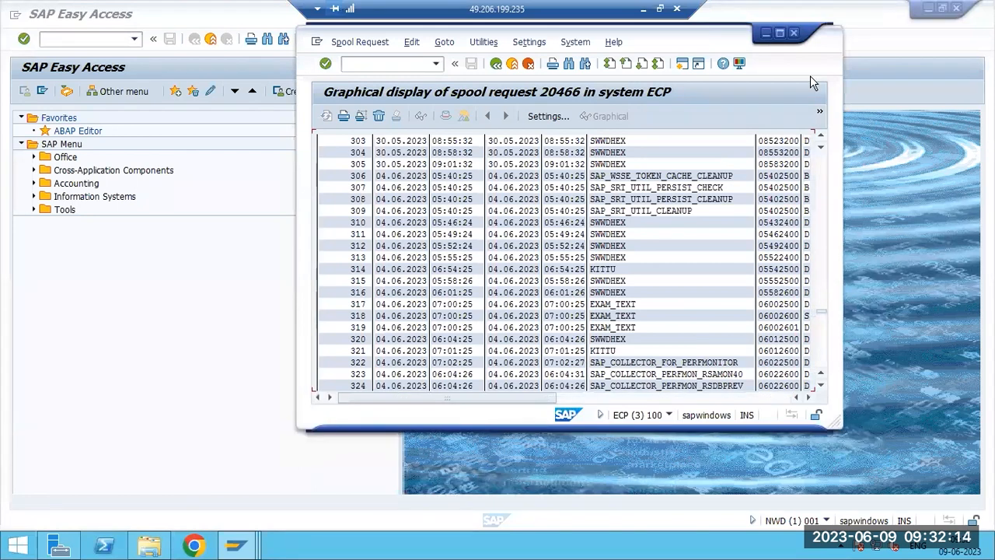
left_click(780, 34)
scroll(660, 396, "down", 3)
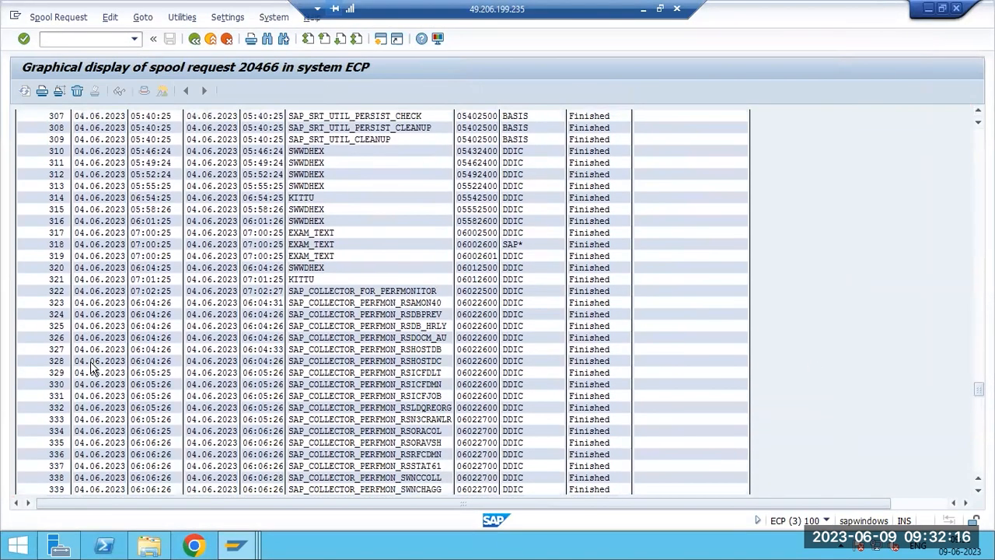
scroll(660, 397, "down", 4)
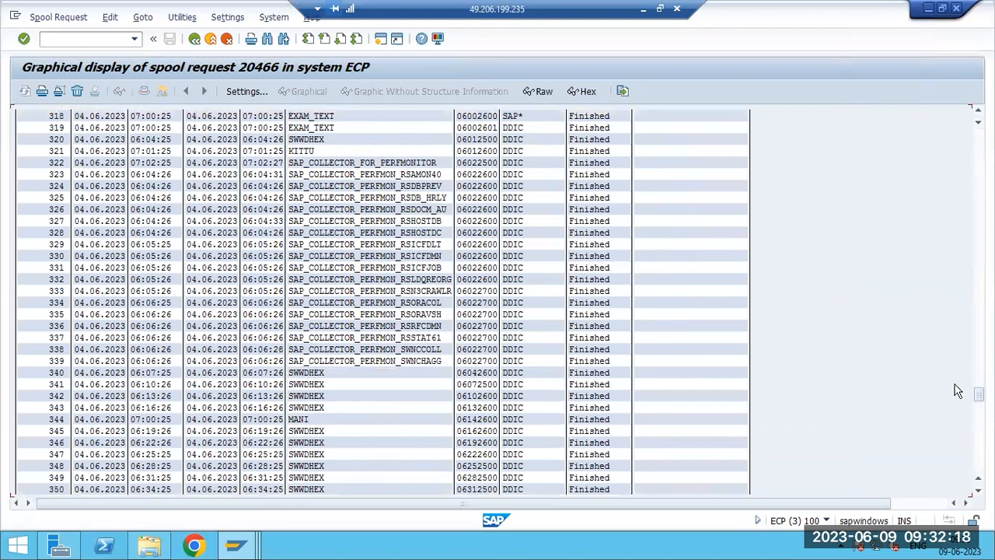
left_click_drag(979, 395, 979, 463)
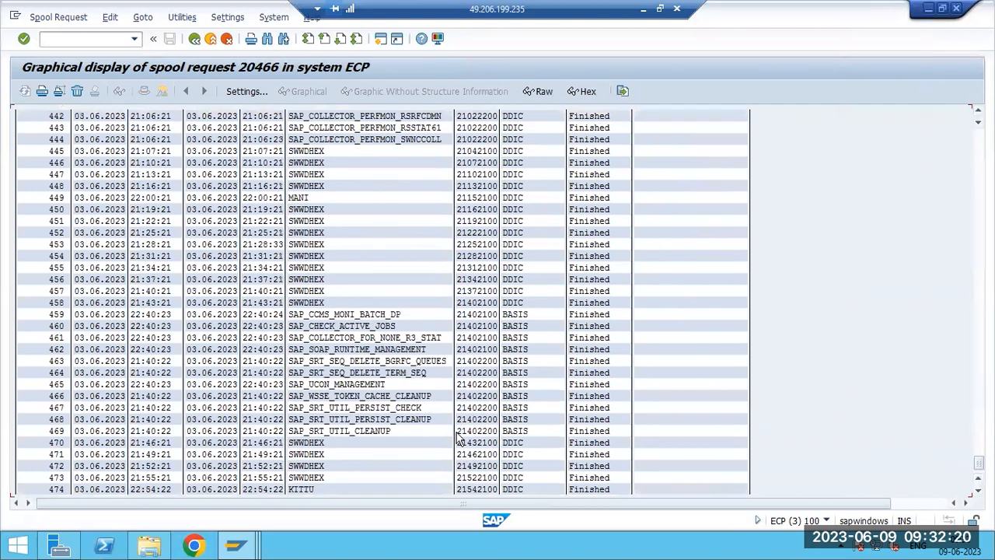
scroll(205, 404, "up", 4)
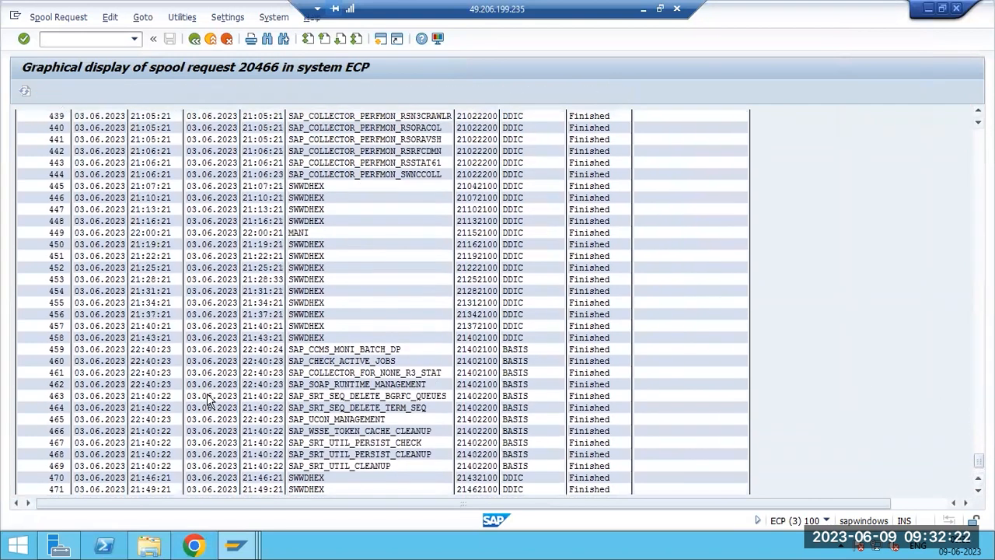
scroll(218, 346, "up", 4)
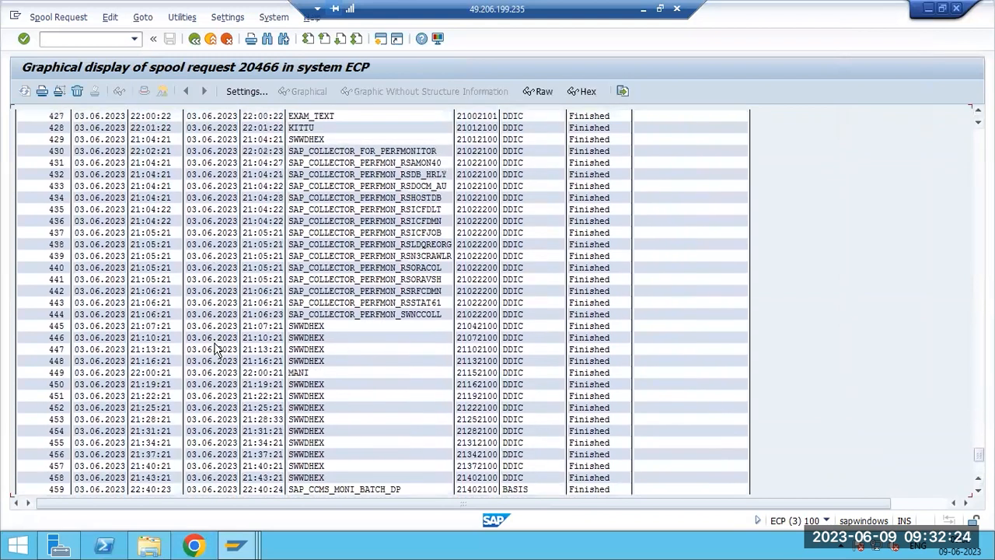
scroll(220, 334, "up", 5)
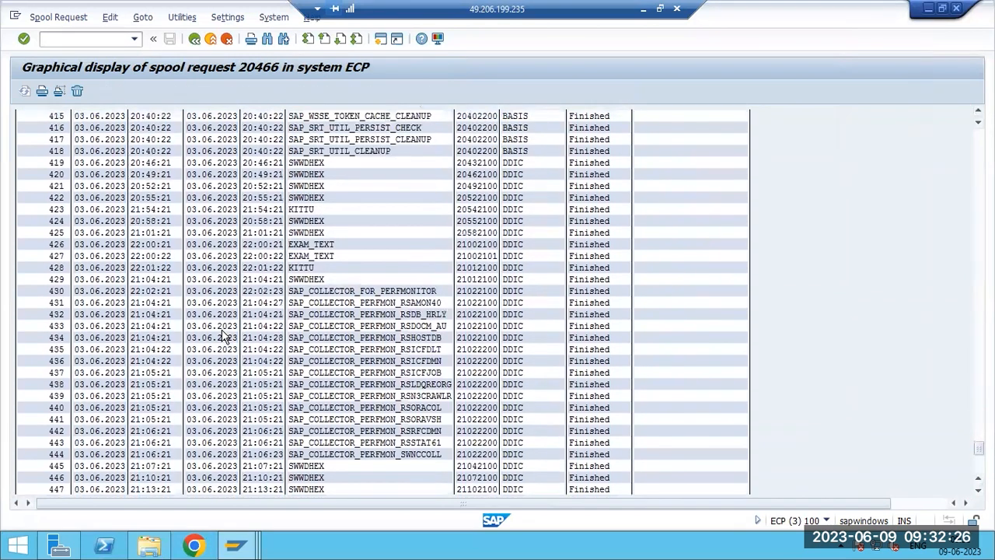
scroll(354, 273, "up", 1)
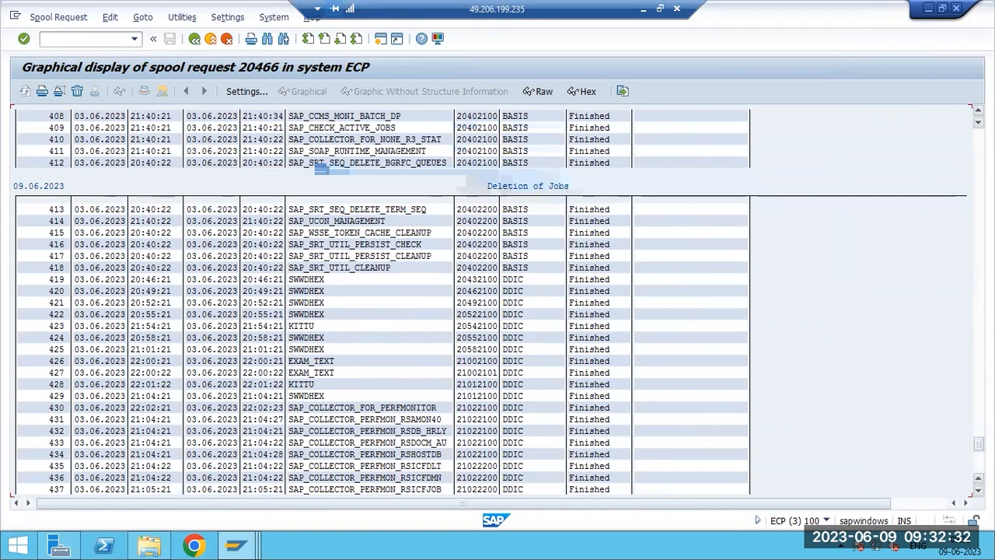
left_click_drag(978, 446, 977, 344)
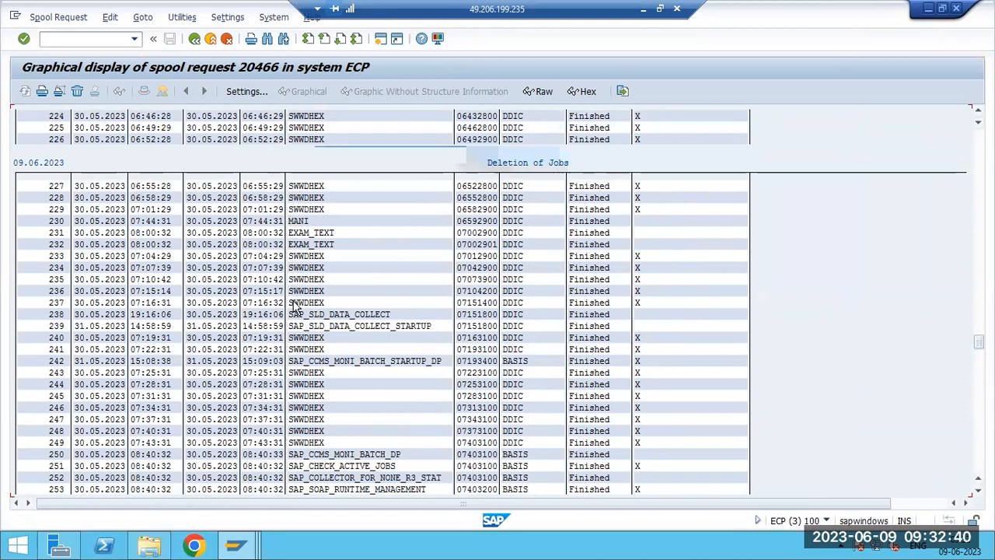
scroll(378, 306, "up", 4)
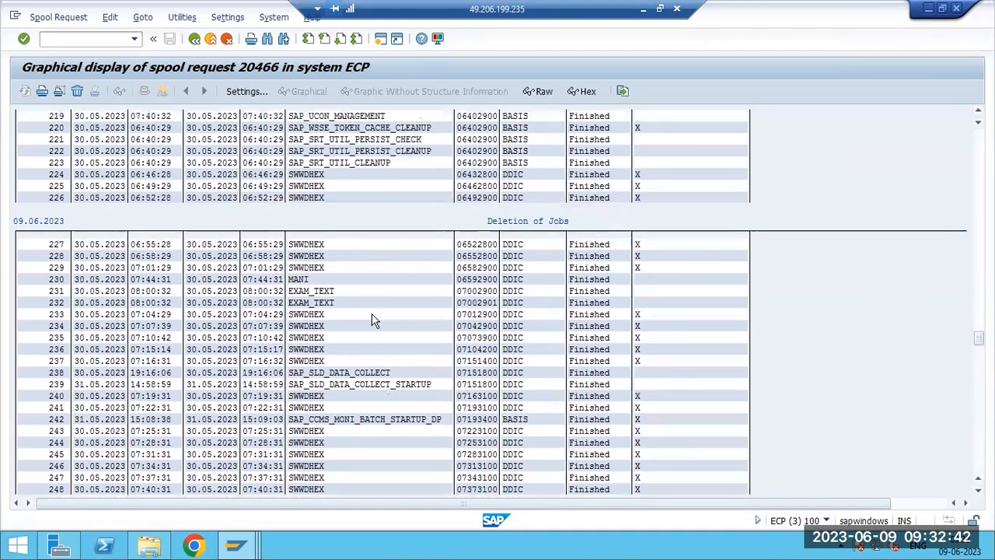
scroll(360, 324, "up", 2)
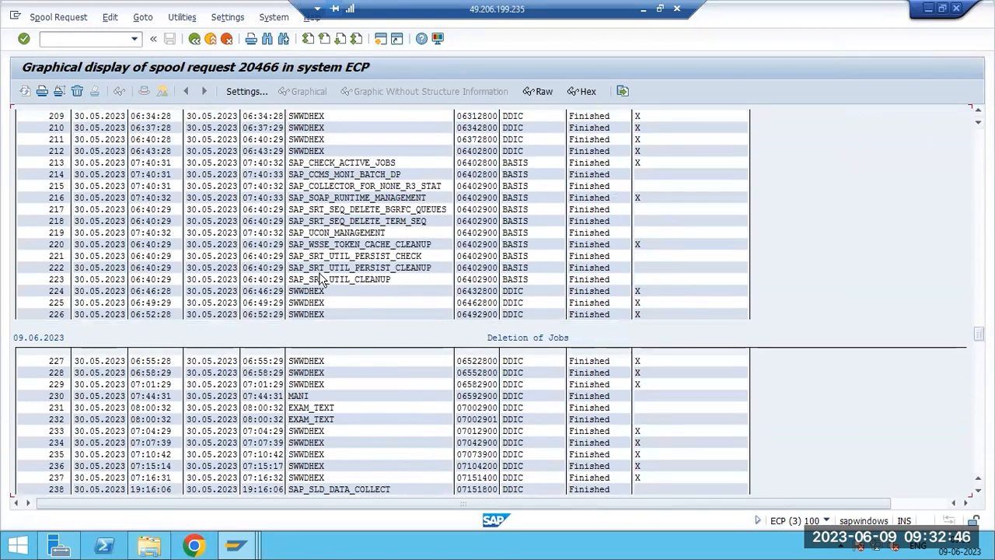
left_click(77, 163)
- Leave the spool output of DELETION_OLDERTHAN_10DAYS and return to the simple job selection
mouse_move(236, 544)
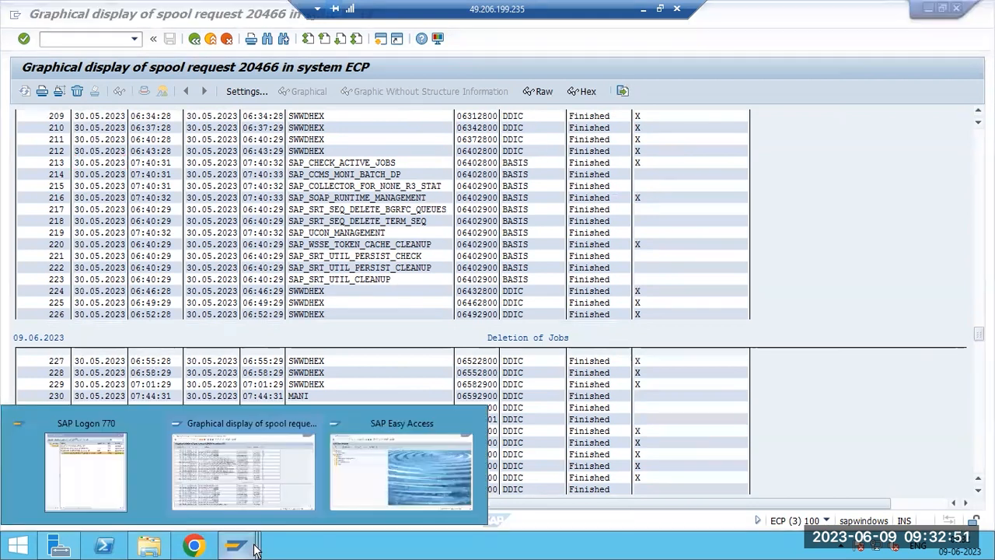
left_click(282, 468)
left_click(195, 38)
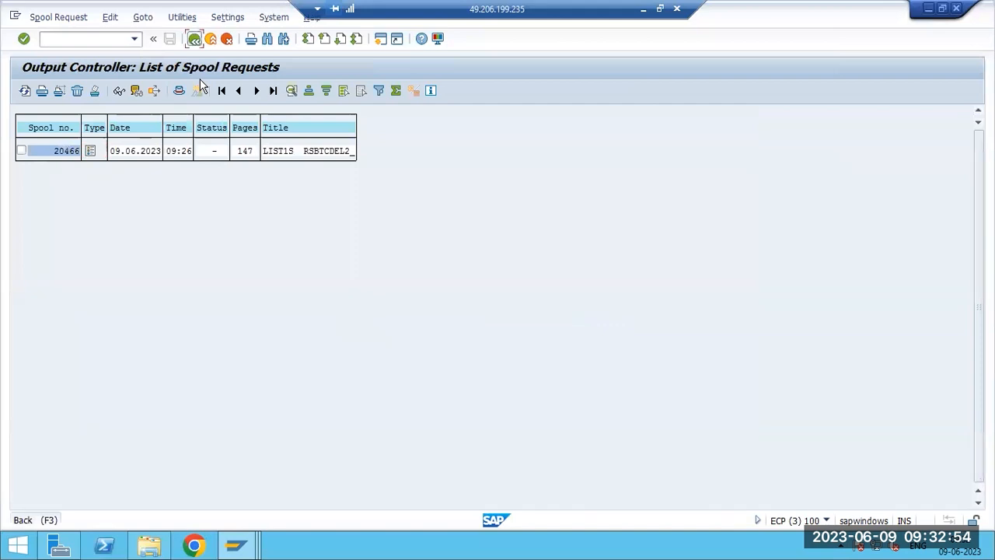
key("F3")
key("F3")
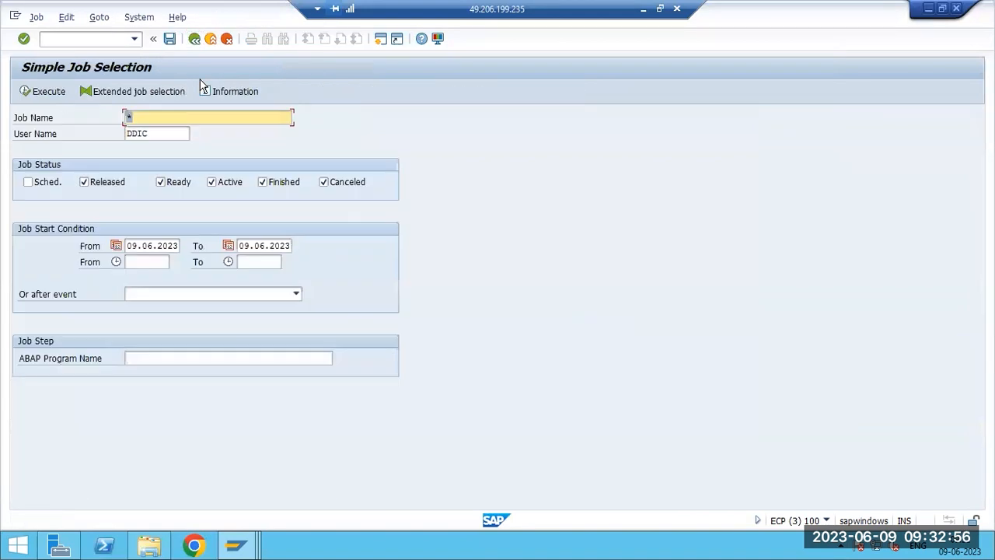
- List only finished and canceled jobs of all users (*), with the start date range cleared
left_click(158, 132)
double_click(158, 133)
type("*")
left_click(84, 182)
left_click(160, 183)
left_click(165, 244)
key("ctrl+a")
key("Delete")
key("Tab")
key("Delete")
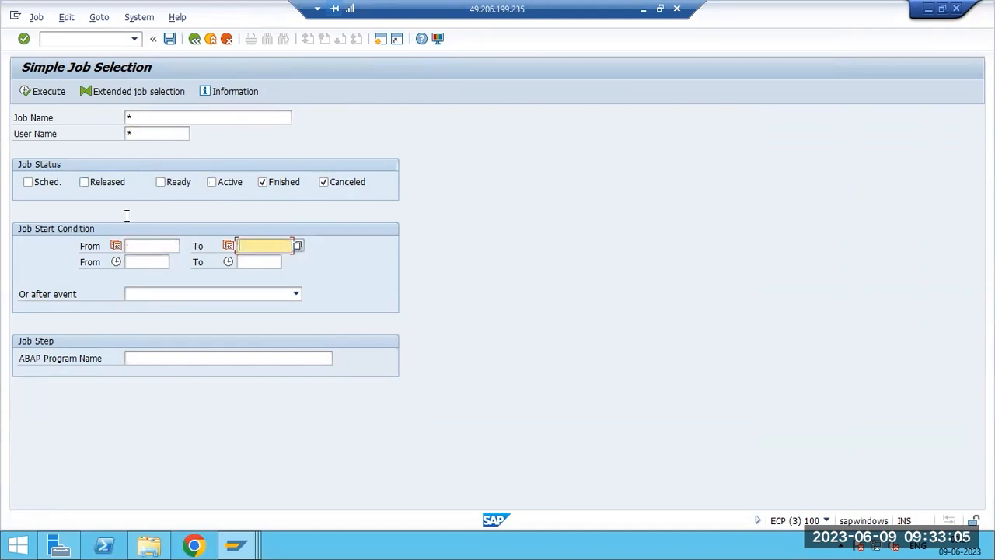
left_click(35, 92)
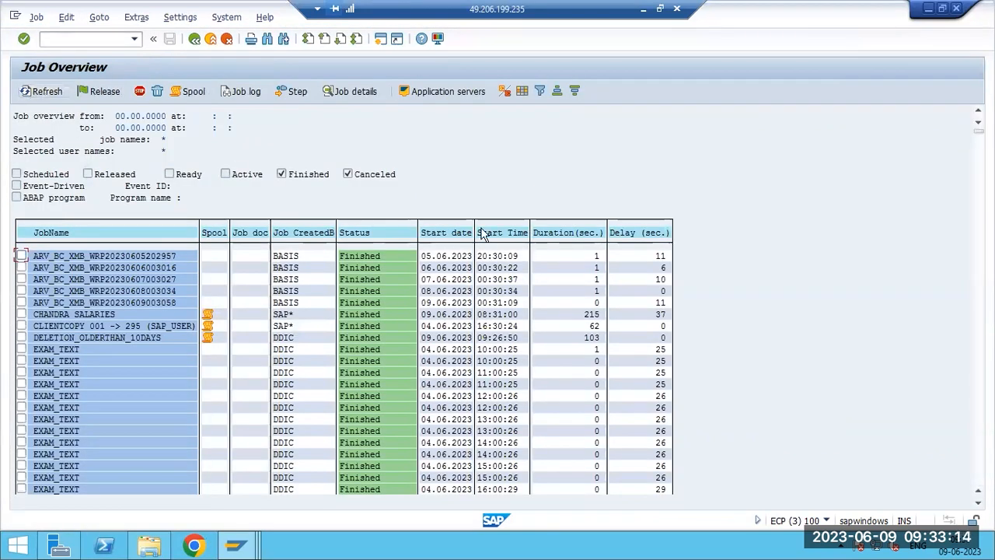
- Sort the job overview by start date in ascending order and check its earliest entries
left_click(454, 235)
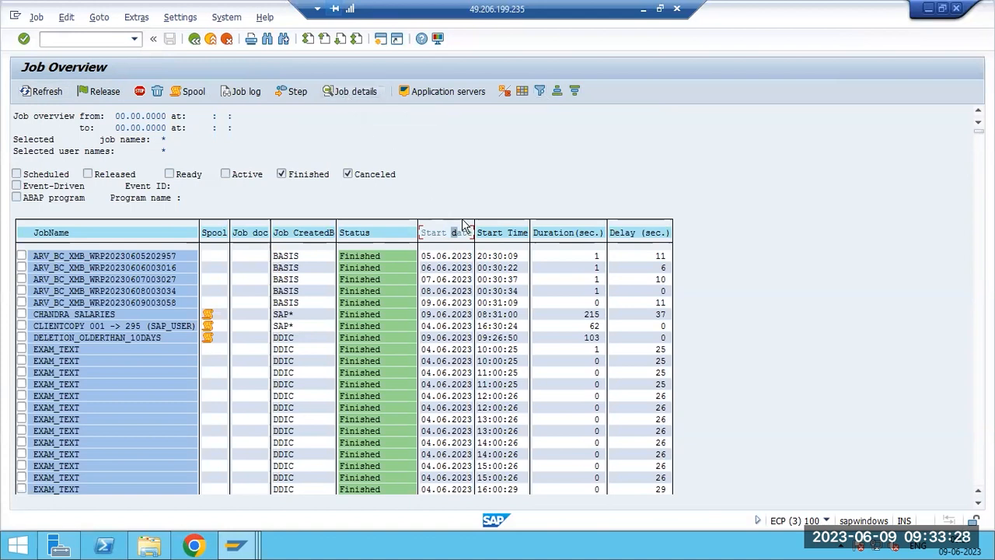
left_click(553, 93)
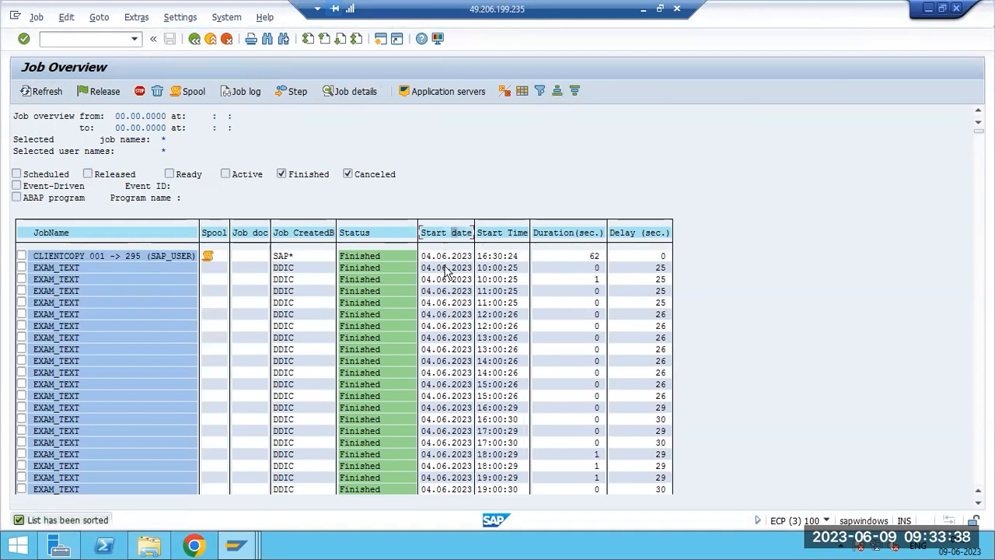
scroll(441, 350, "down", 4)
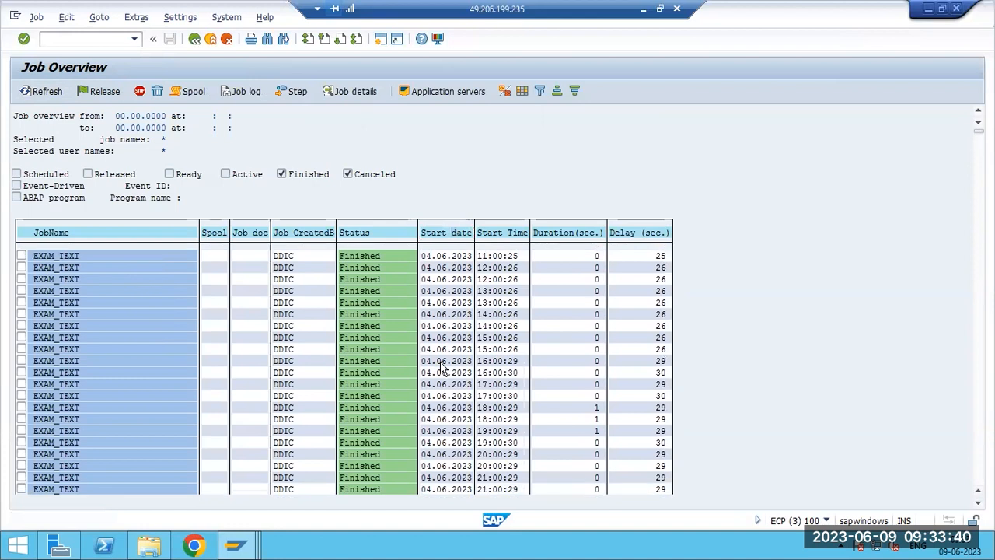
scroll(443, 371, "up", 4)
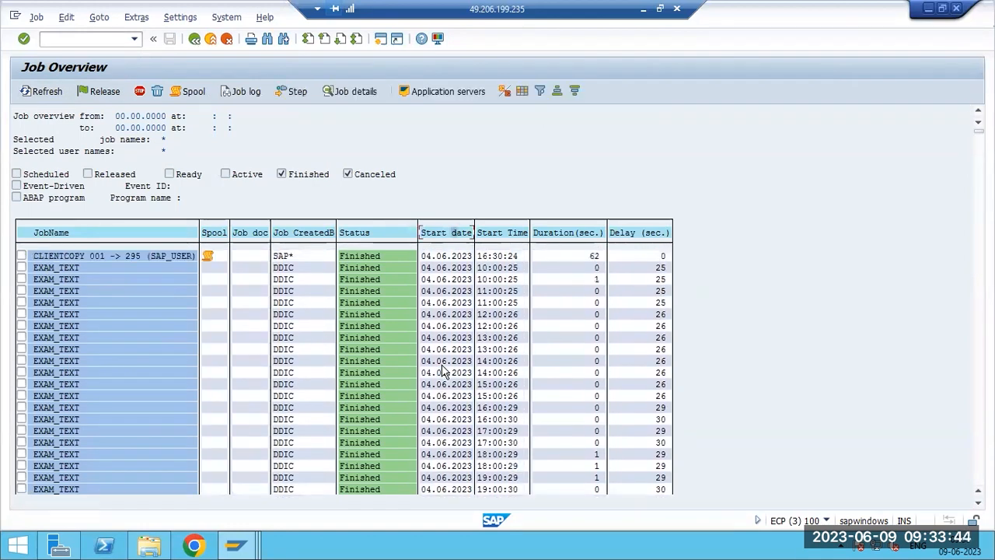
- Look through the date-sorted job overview from the oldest to the newest jobs and return to the first entry's start date
scroll(446, 381, "down", 4)
scroll(457, 439, "down", 4)
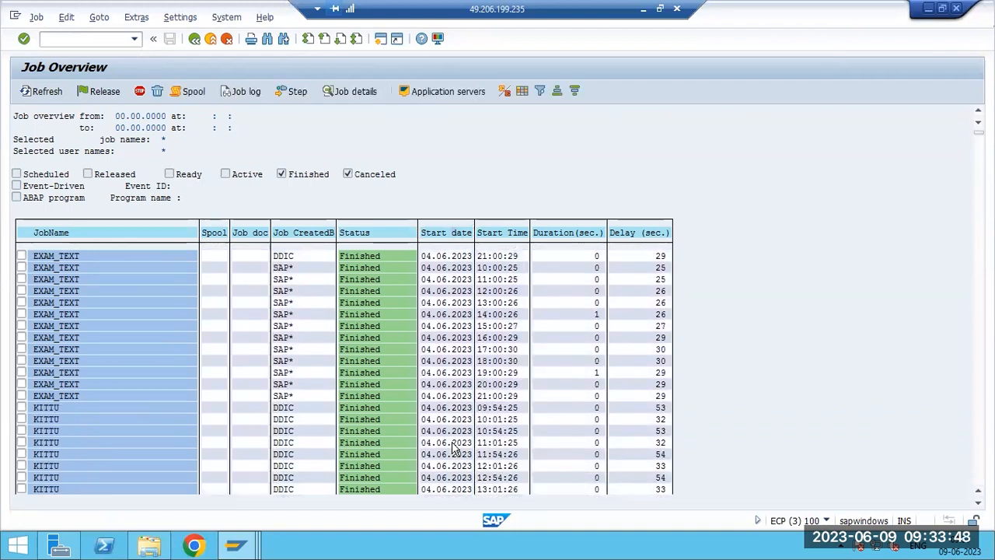
scroll(456, 449, "down", 2)
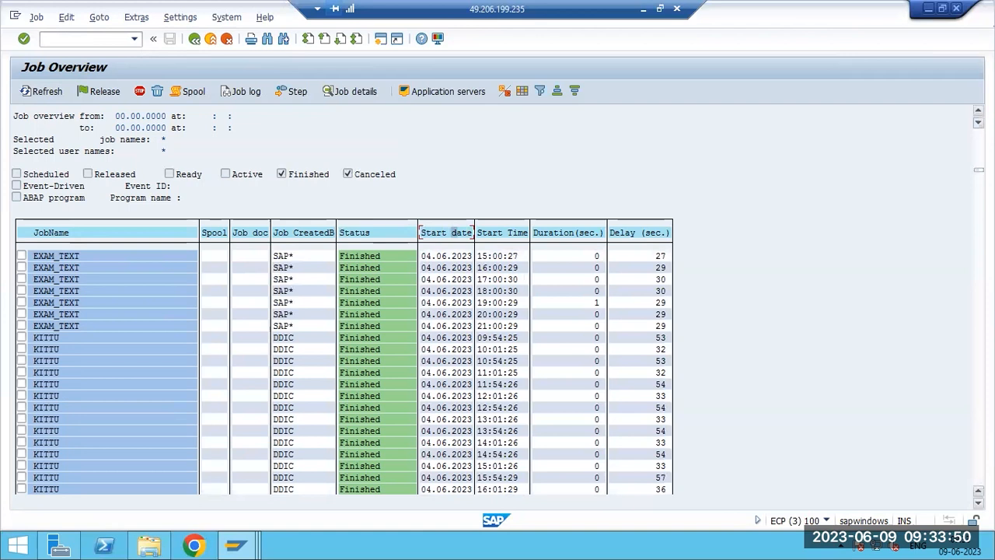
left_click_drag(979, 169, 978, 183)
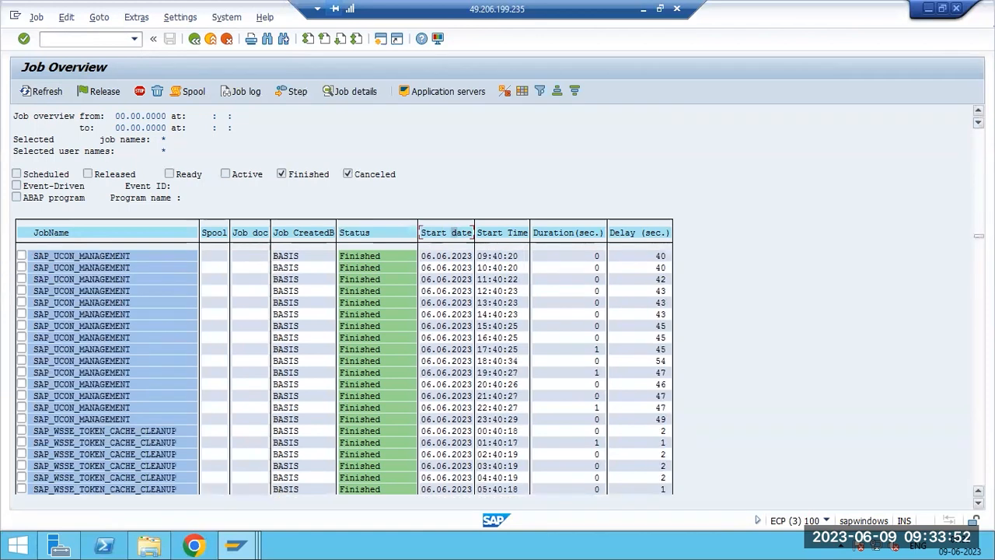
left_click_drag(979, 284, 979, 304)
left_click_drag(979, 356, 977, 401)
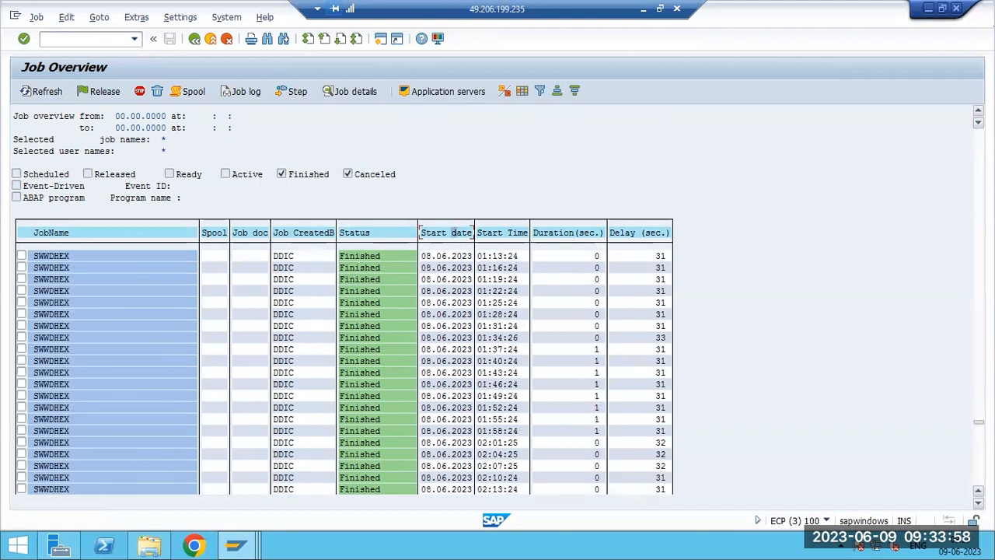
left_click_drag(979, 444, 978, 480)
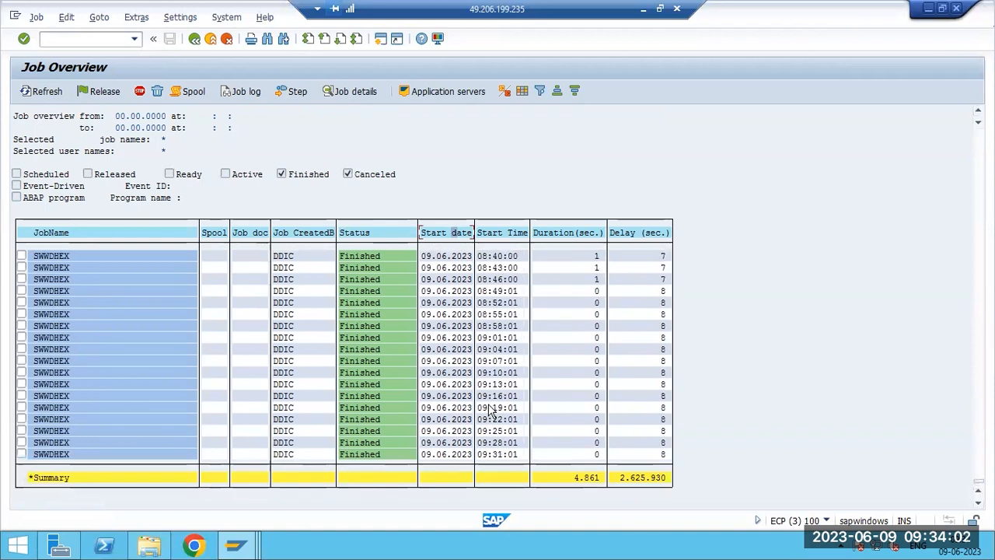
scroll(489, 405, "up", 2)
scroll(487, 401, "down", 2)
scroll(187, 362, "up", 5)
scroll(152, 345, "up", 2)
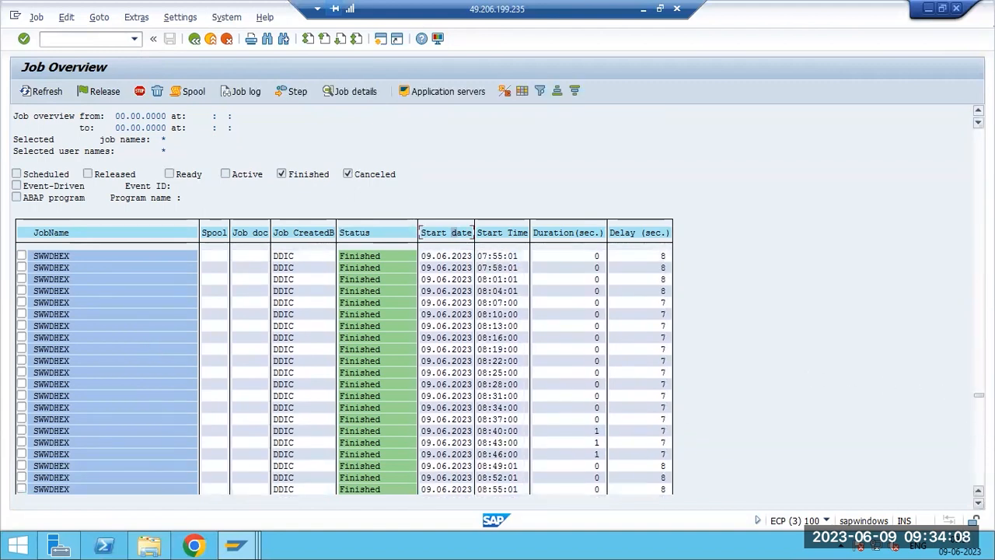
left_click_drag(978, 186, 967, 101)
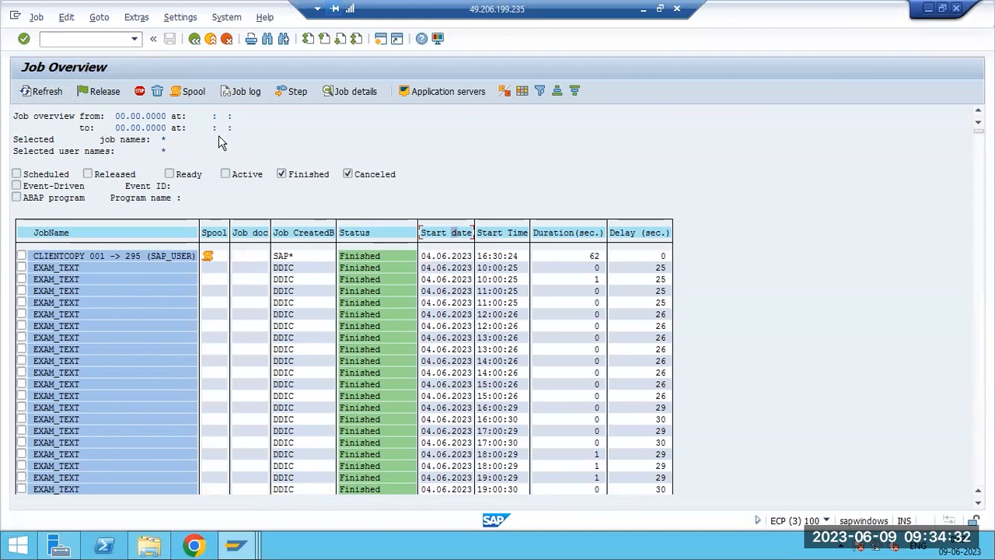
left_click(424, 259)
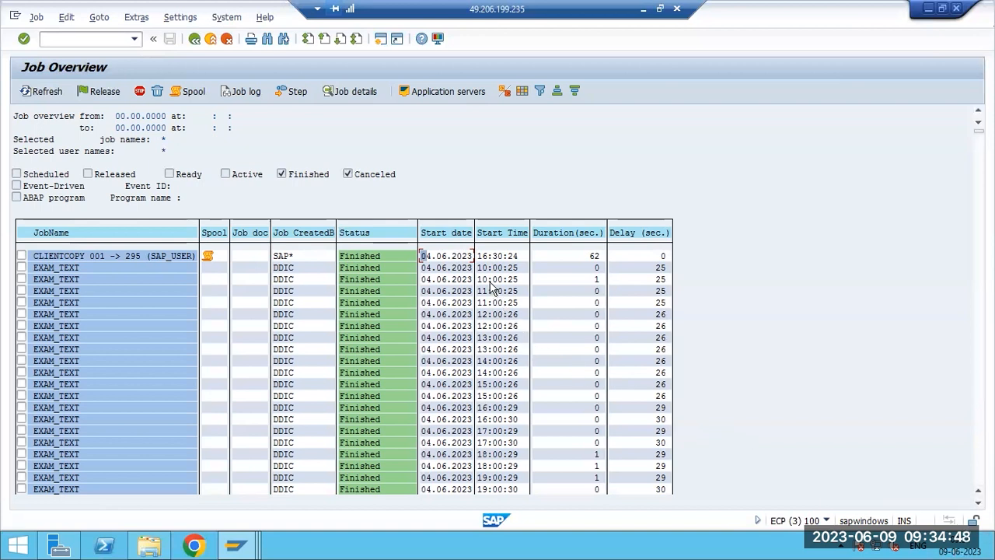
- Sort the job overview by start time in ascending order and look through the first jobs
left_click(495, 235)
left_click(559, 93)
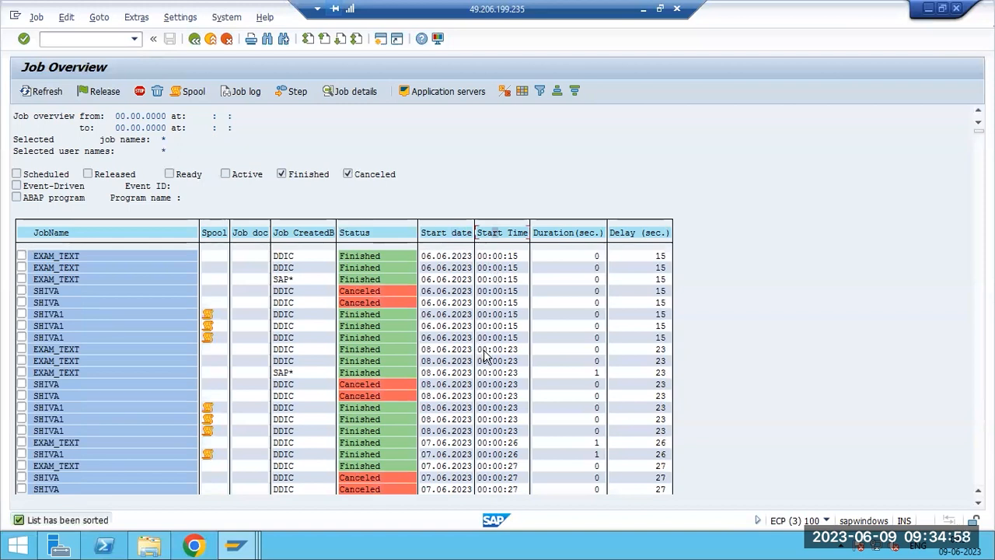
scroll(435, 470, "down", 2)
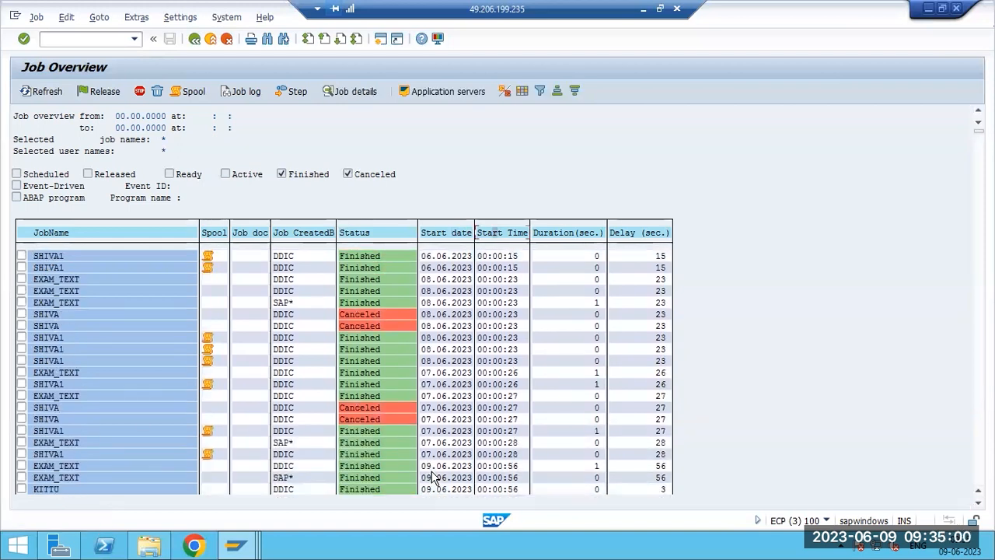
scroll(433, 476, "down", 3)
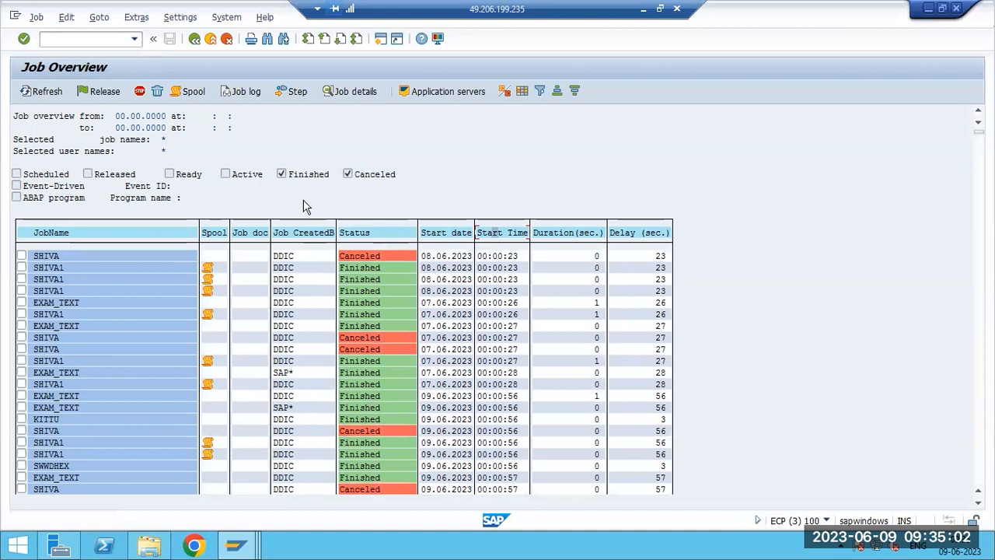
- Exit to SAP Easy Access, reopen transaction SM37 and list the jobs with the default selection
left_click(196, 39)
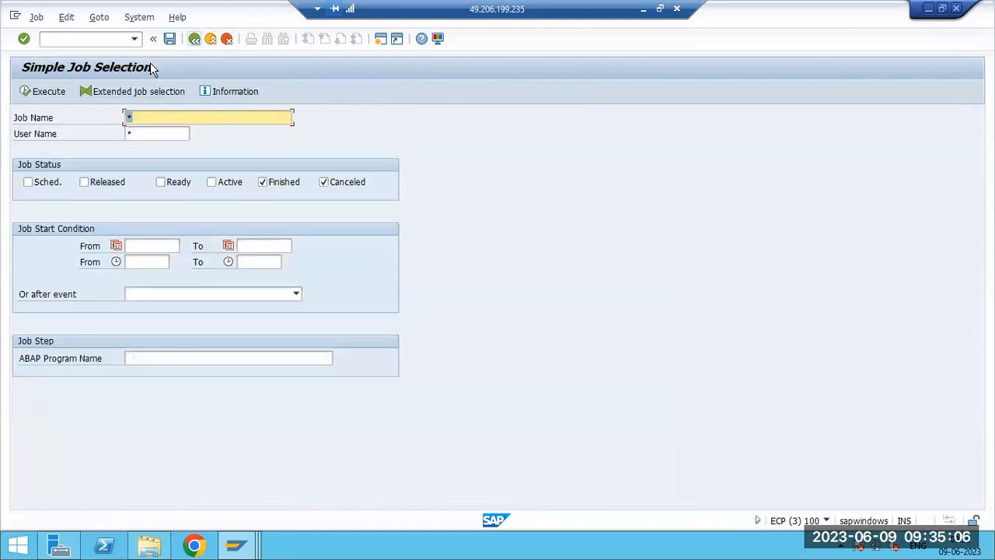
key("F3")
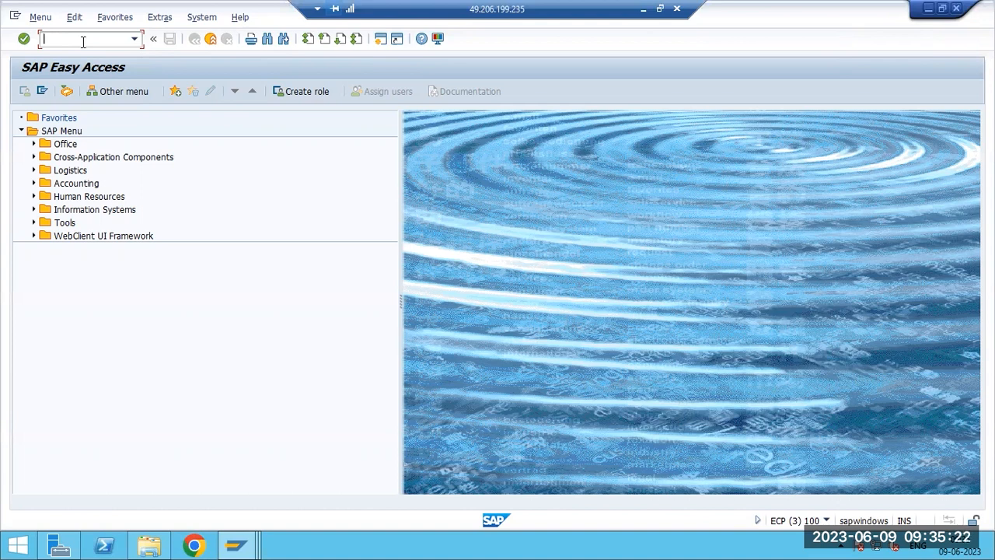
type("sm3")
key("BackSpace")
key("BackSpace")
key("BackSpace")
type("sm37")
key("Return")
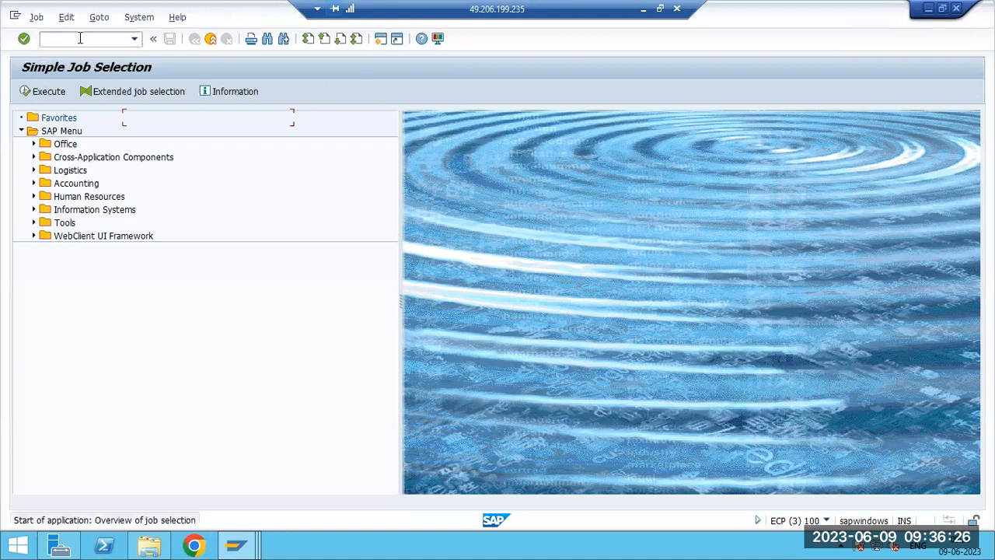
left_click(45, 92)
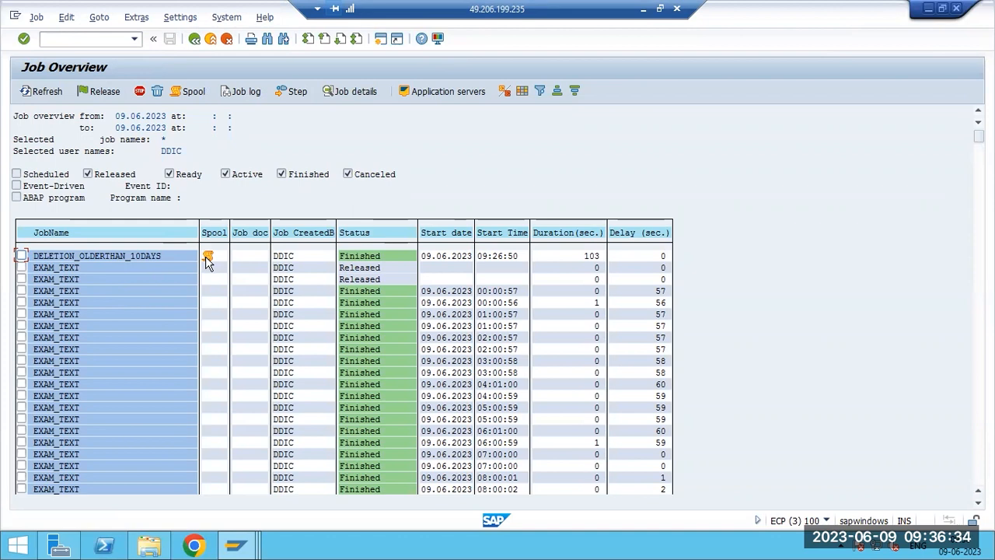
- Open the job log of DELETION_OLDERTHAN_10DAYS, read its entries and return to the job overview
left_click(142, 255)
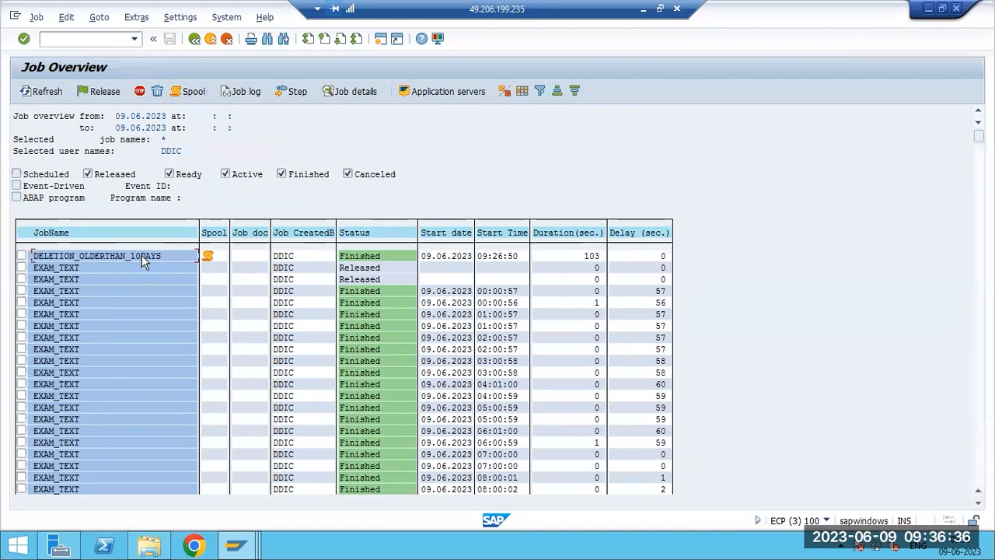
left_click(231, 94)
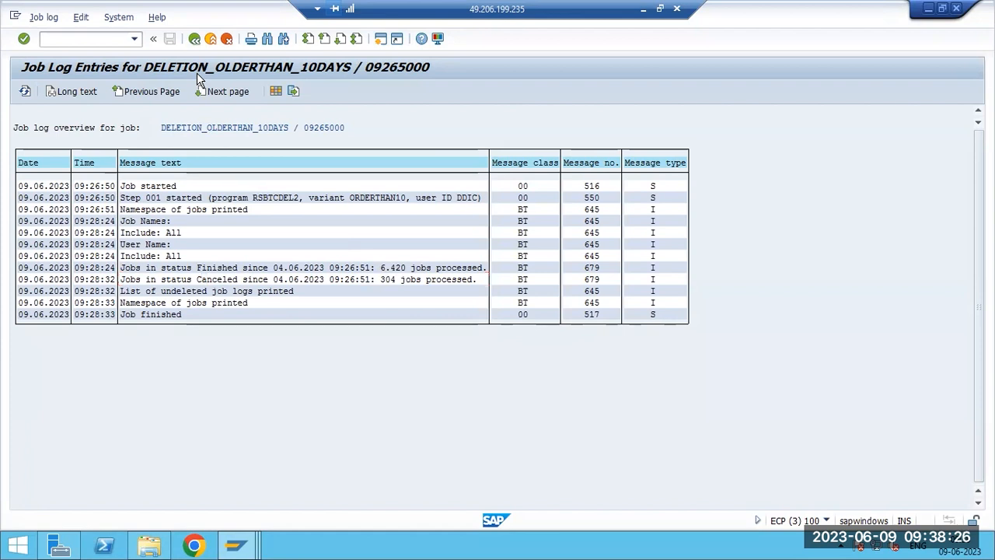
key("F3")
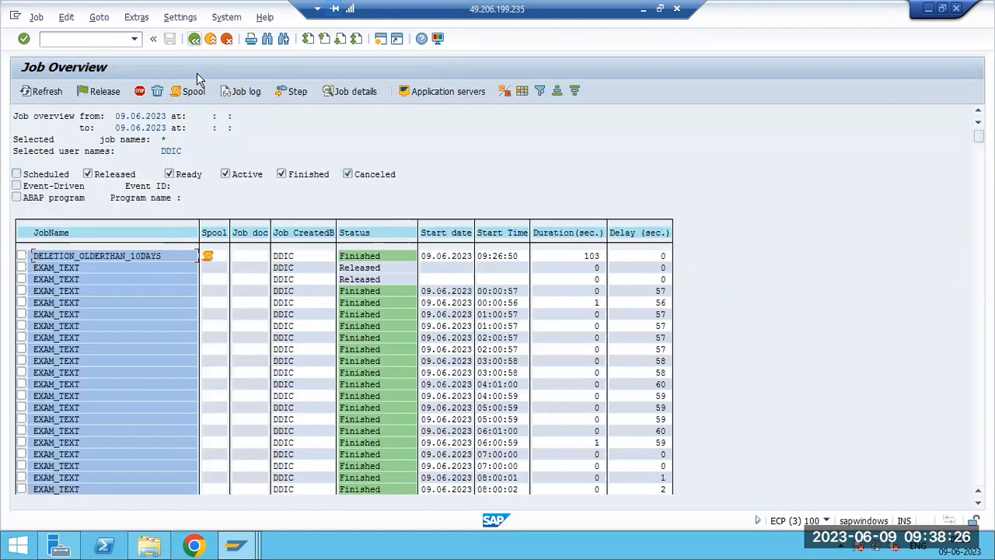
- Display the spool request of DELETION_OLDERTHAN_10DAYS, look through its list of jobs and return to the job overview
left_click(207, 257)
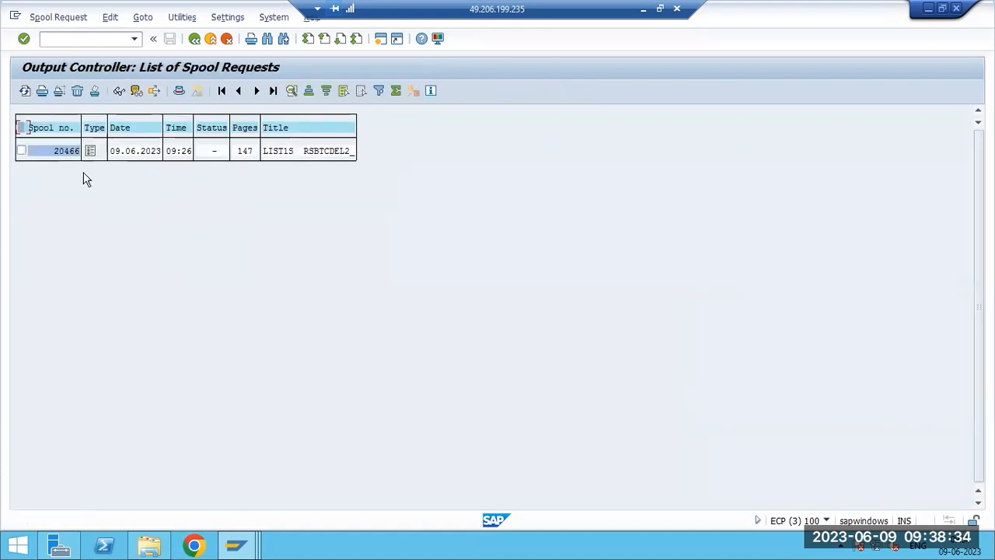
left_click(91, 152)
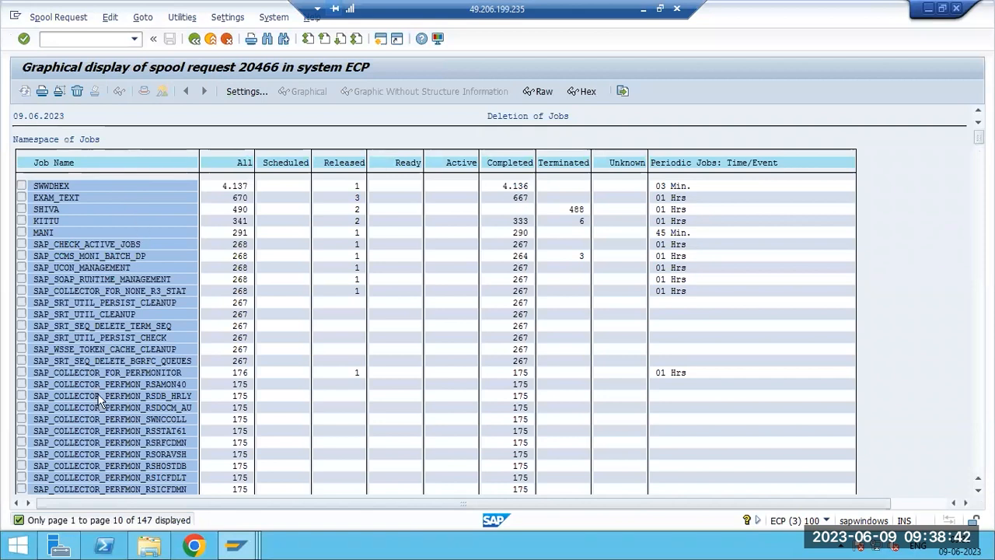
scroll(101, 405, "down", 2)
scroll(101, 447, "down", 4)
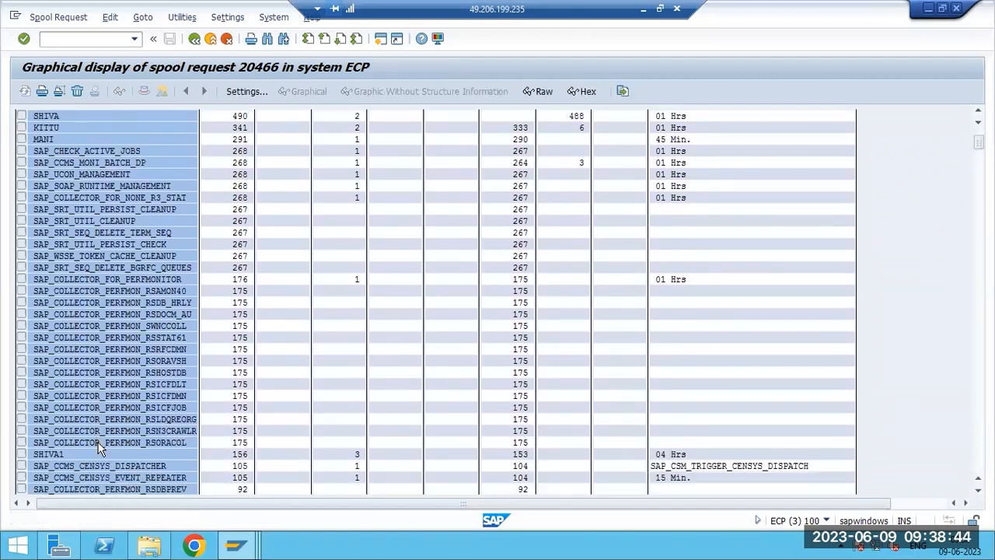
scroll(101, 447, "down", 4)
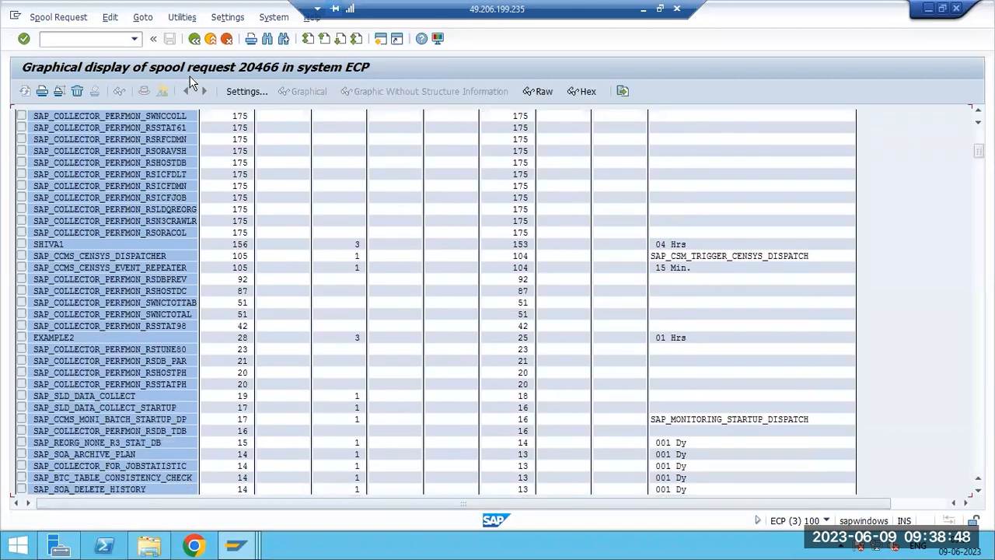
key("F3")
key("F3")
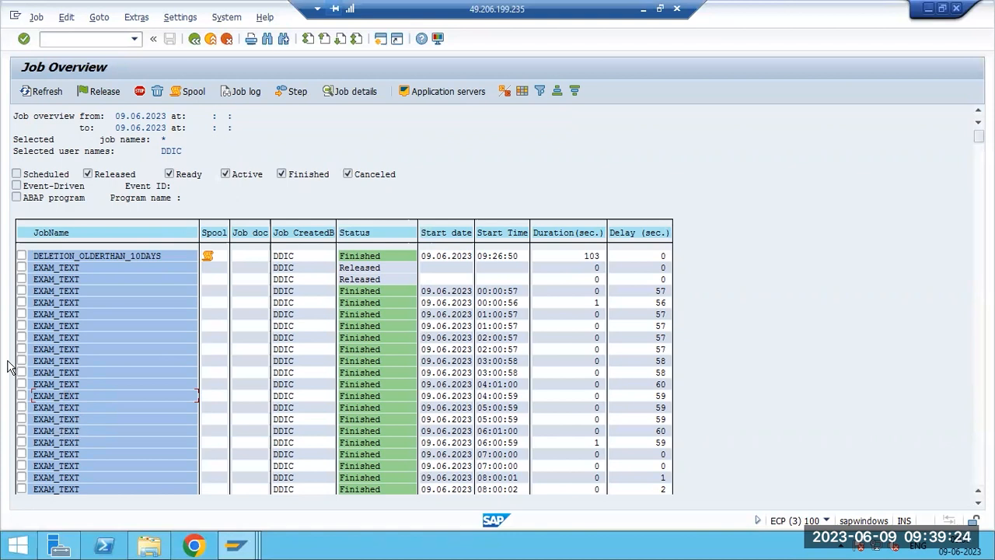
- Reopen the deletion job's spool output, review the job names in its namespace list again and leave the spool display
left_click(208, 258)
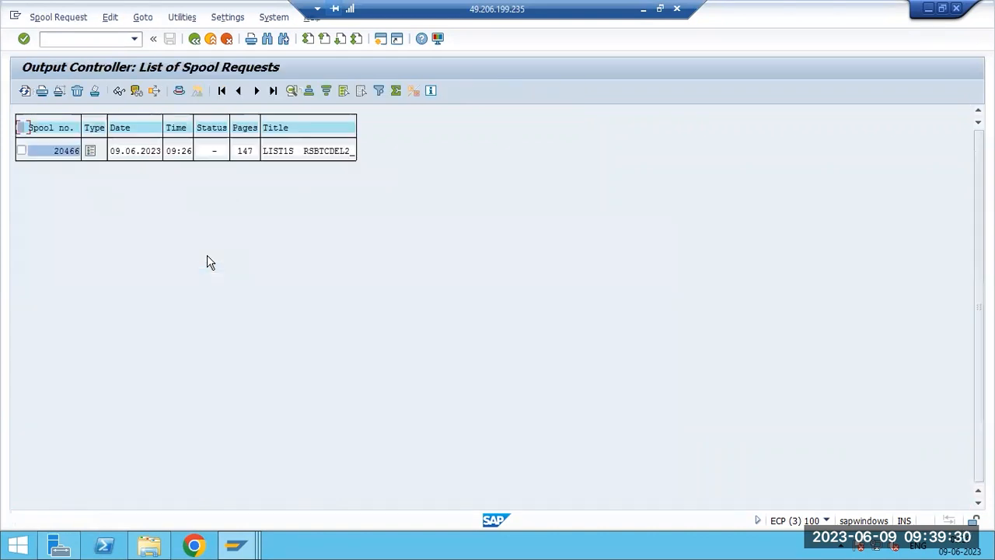
left_click(92, 150)
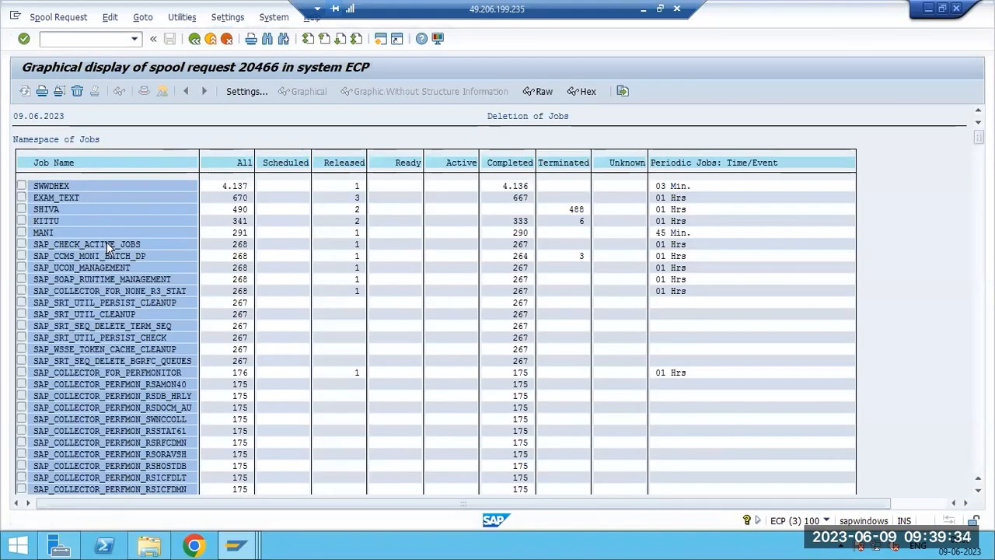
scroll(108, 435, "down", 1)
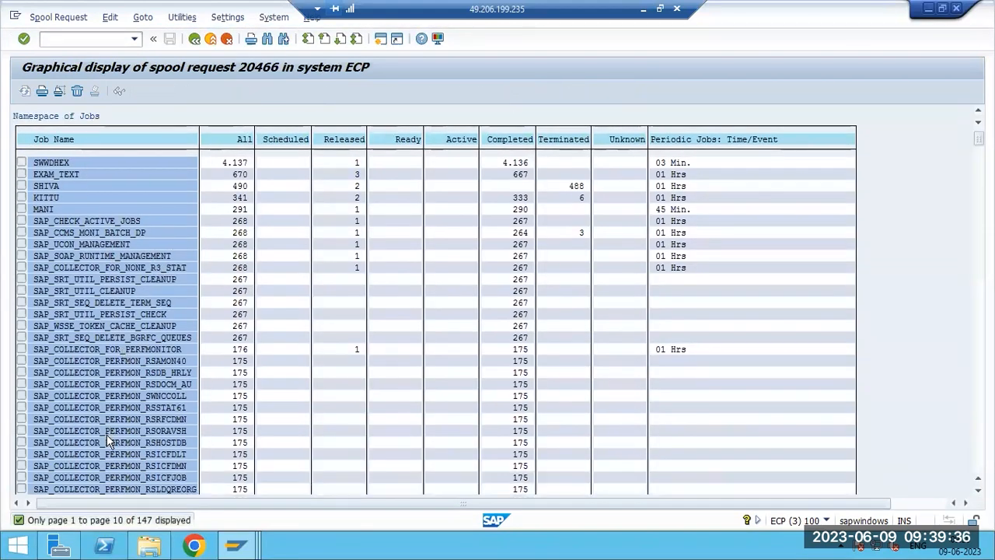
scroll(107, 439, "down", 2)
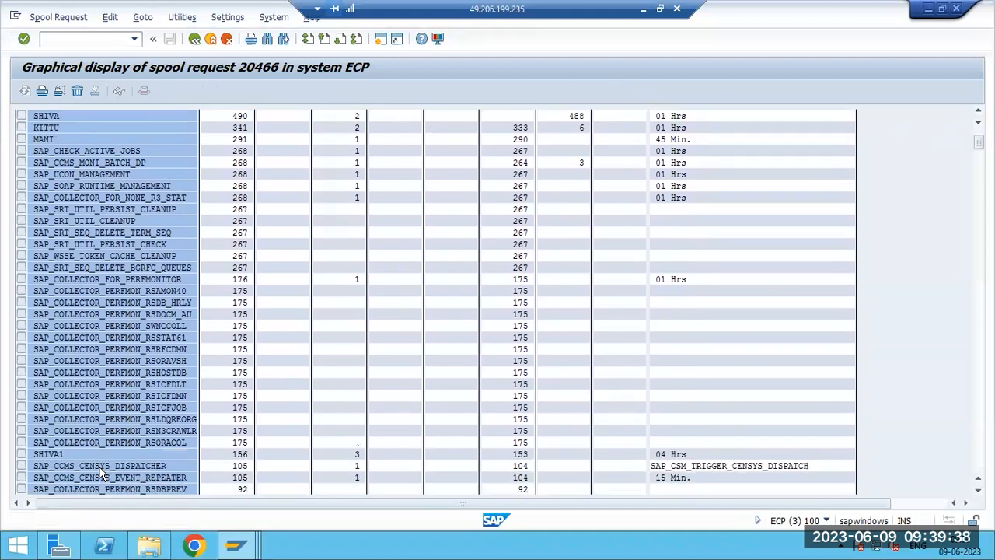
scroll(99, 465, "down", 2)
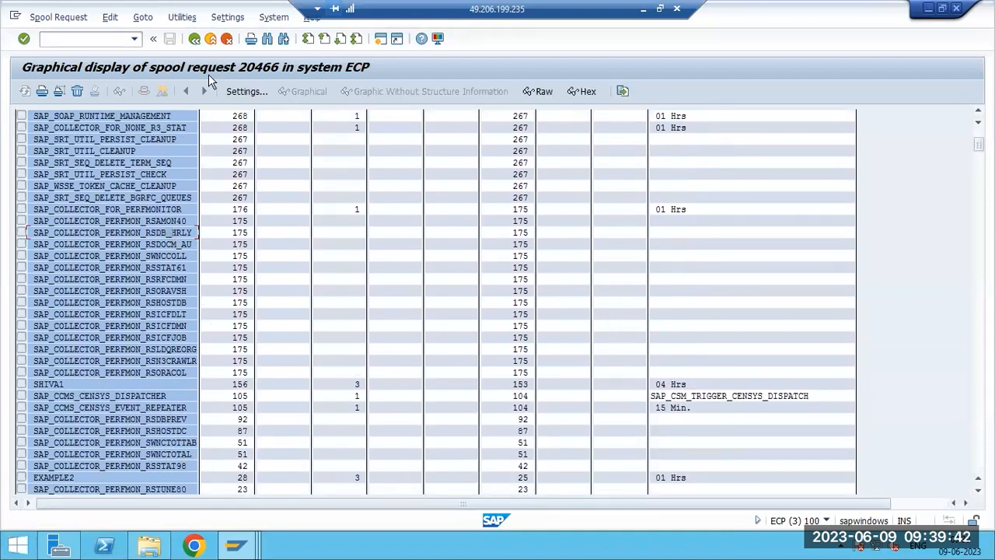
key("F3")
key("F3")
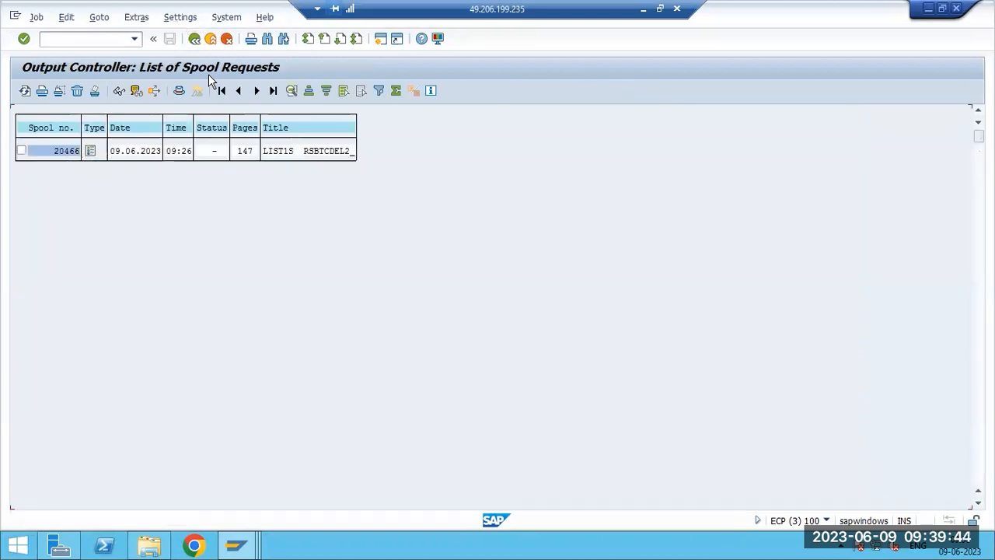
- List the jobs once more with the default selection and exit to SAP Easy Access
key("F3")
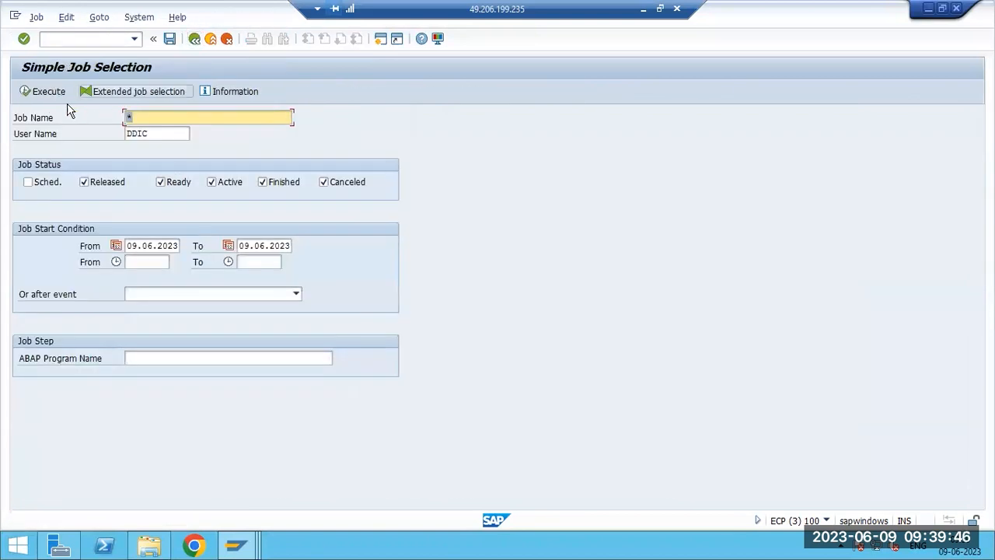
left_click(42, 92)
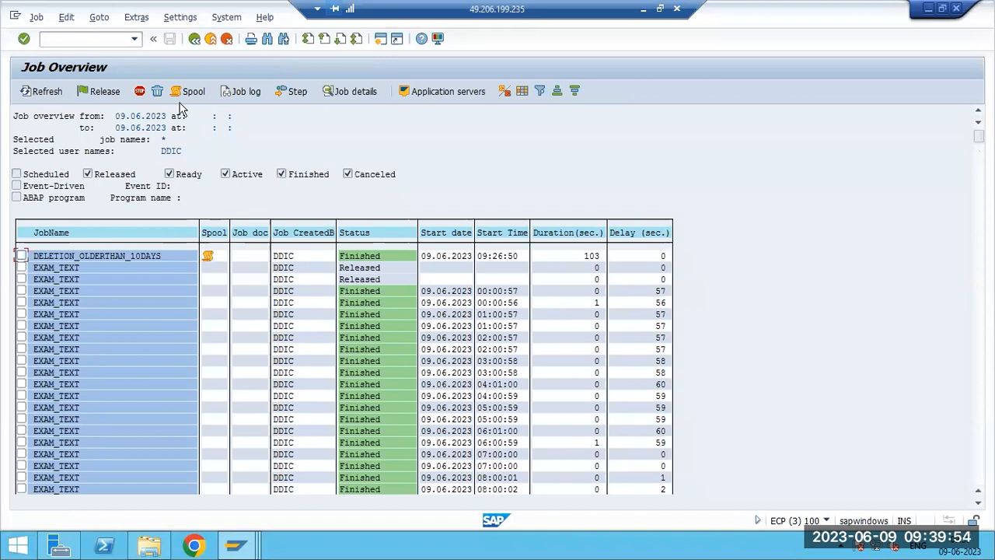
key("F3")
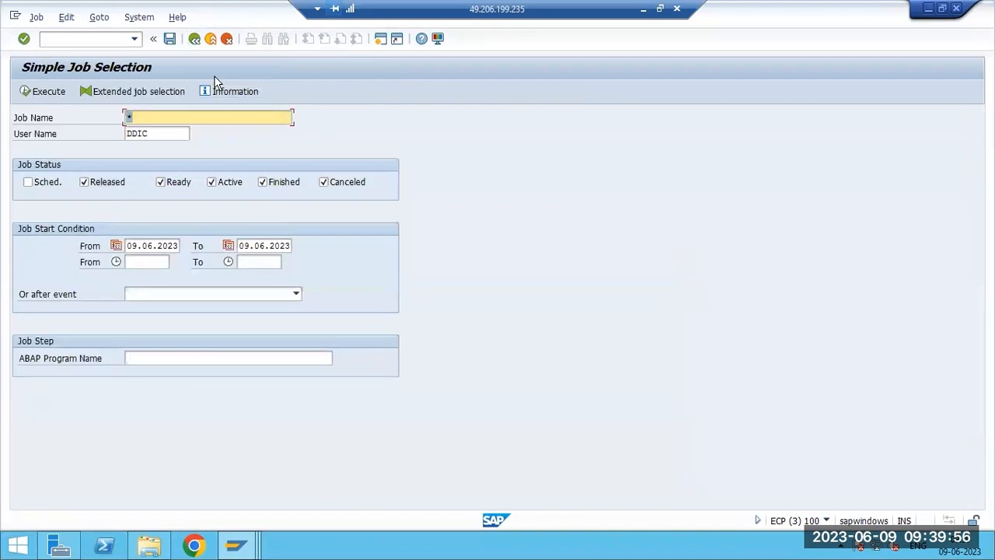
left_click(195, 39)
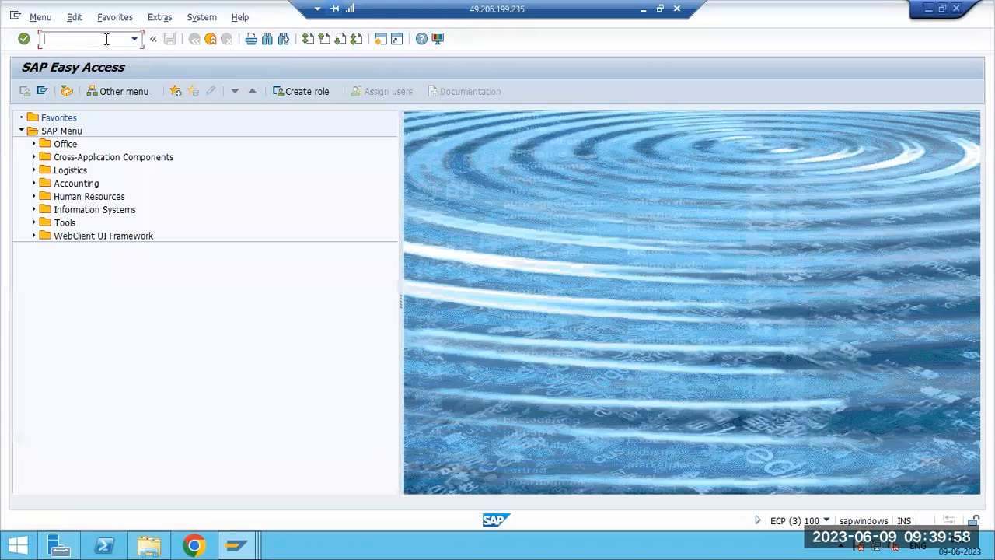
- Switch to the Paint notes and replace the DVEBMGS line with "M - Message server : SMMS"
left_click(644, 8)
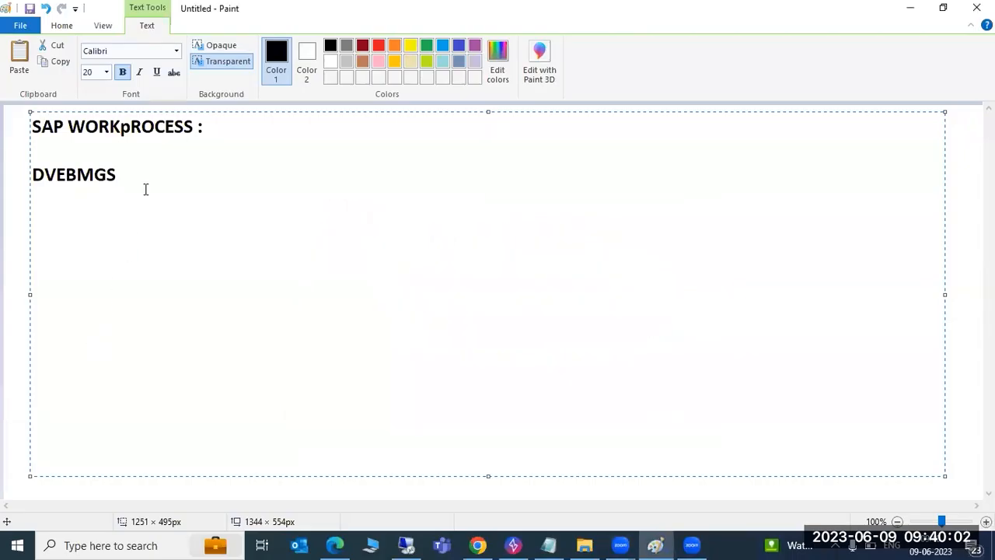
mouse_move(77, 175)
left_mouse_down()
mouse_move(29, 171)
mouse_move(51, 176)
left_mouse_up()
key("Delete")
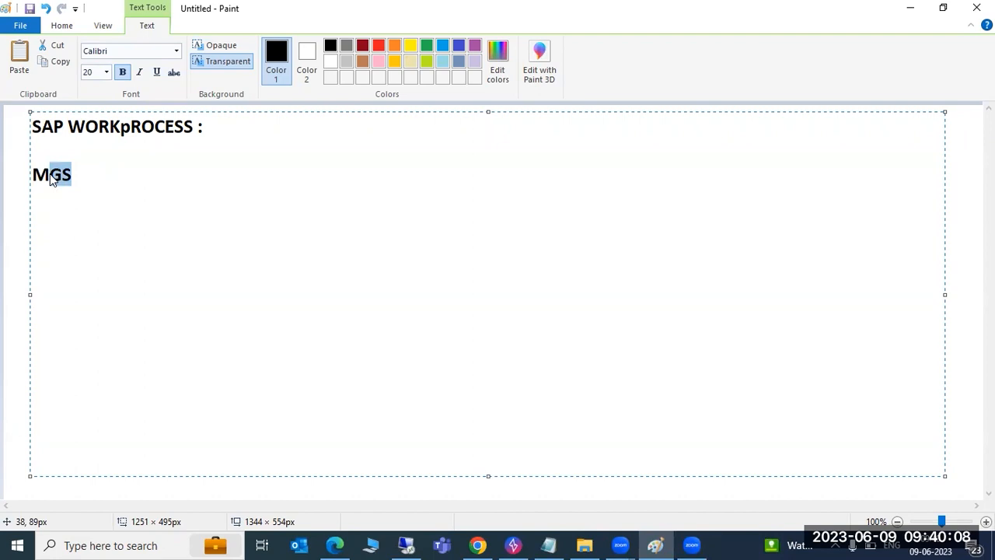
type("-")
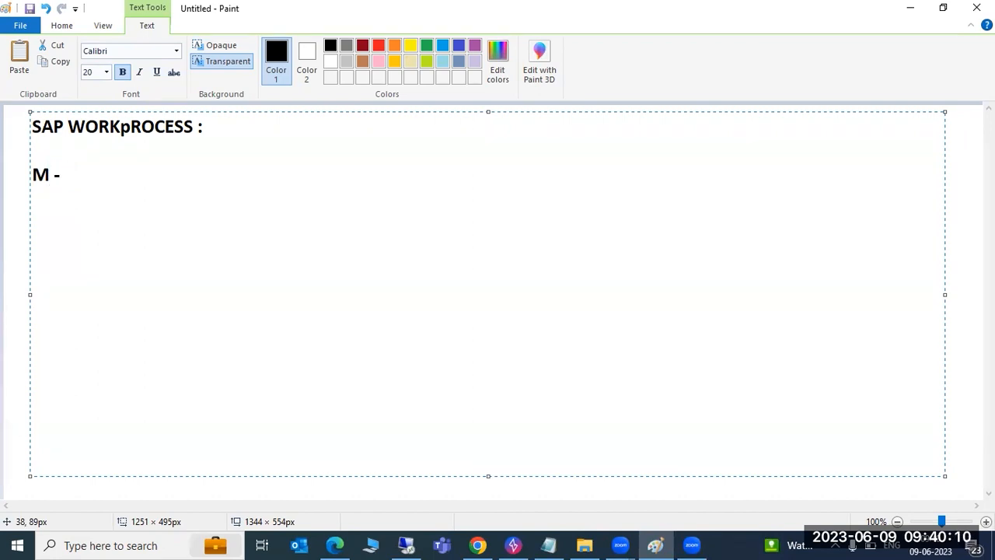
type(" Message serv")
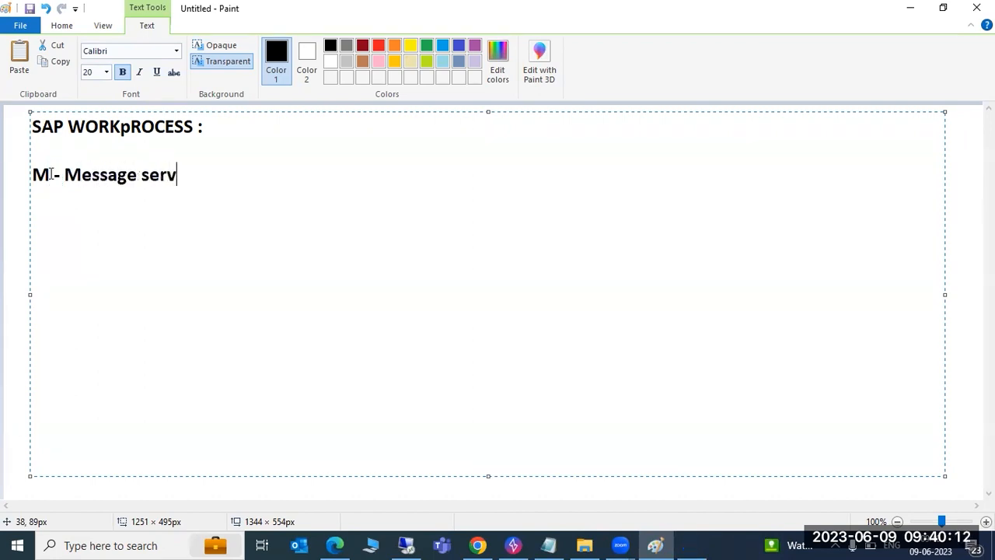
type("er : SMMS")
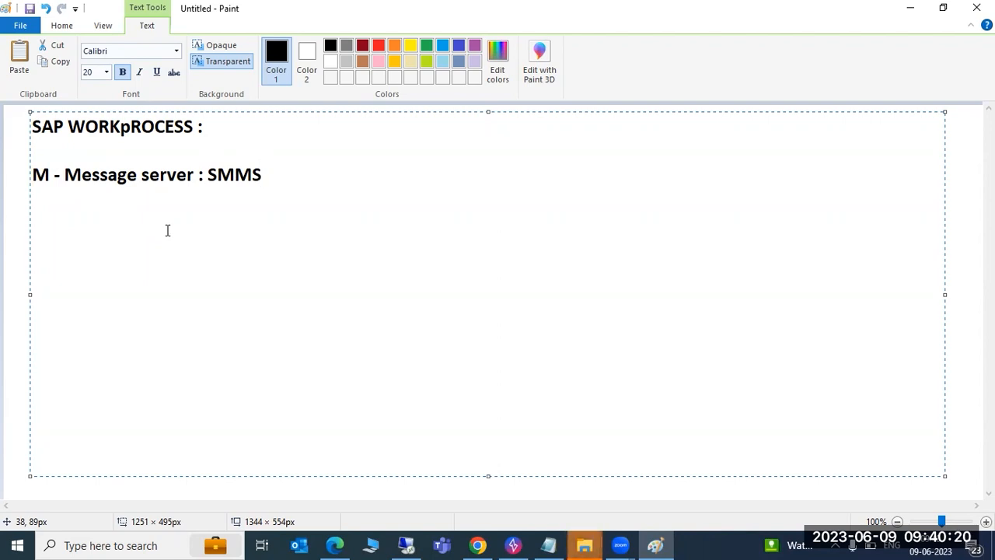
- Return to the remote SAP session, start transaction SMMS and dismiss the Internet Explorer security message
left_click(406, 545)
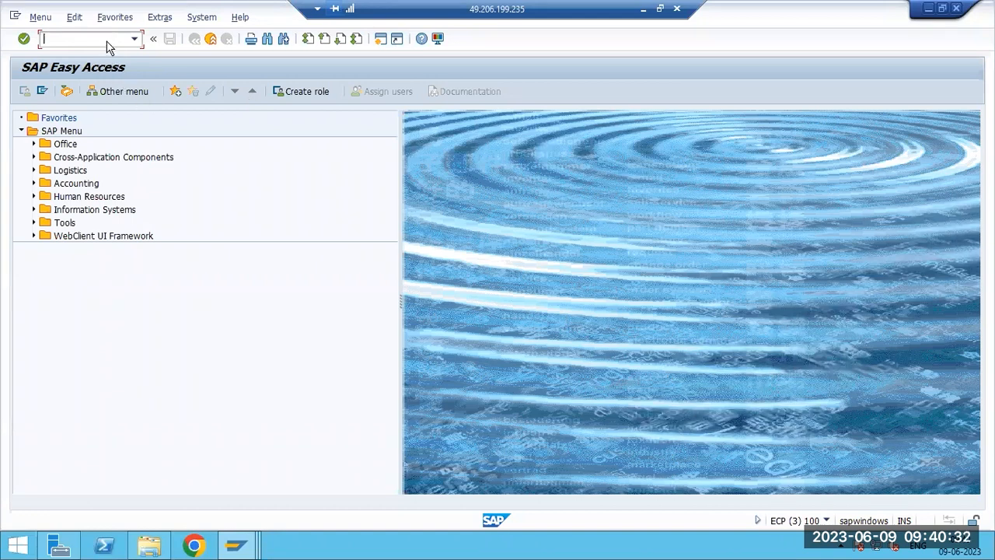
type("ms")
key("Return")
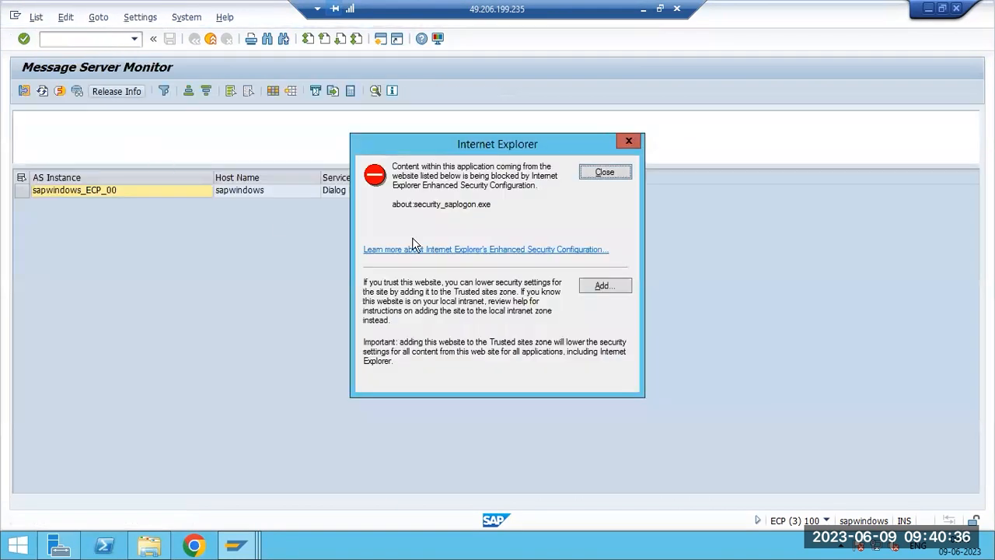
left_click(604, 174)
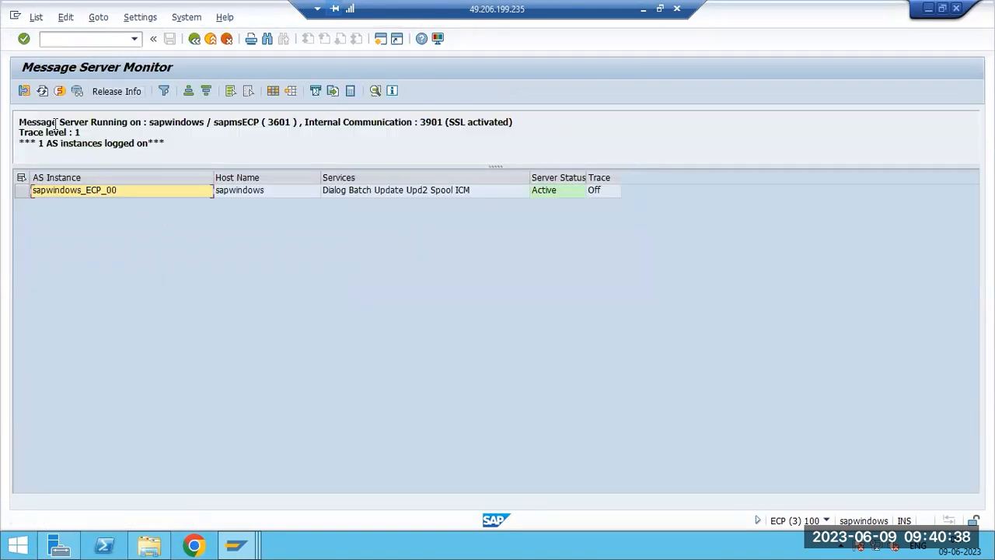
- Examine the message server's host name, port and internal communication port in the monitor's header
left_click_drag(21, 123, 204, 125)
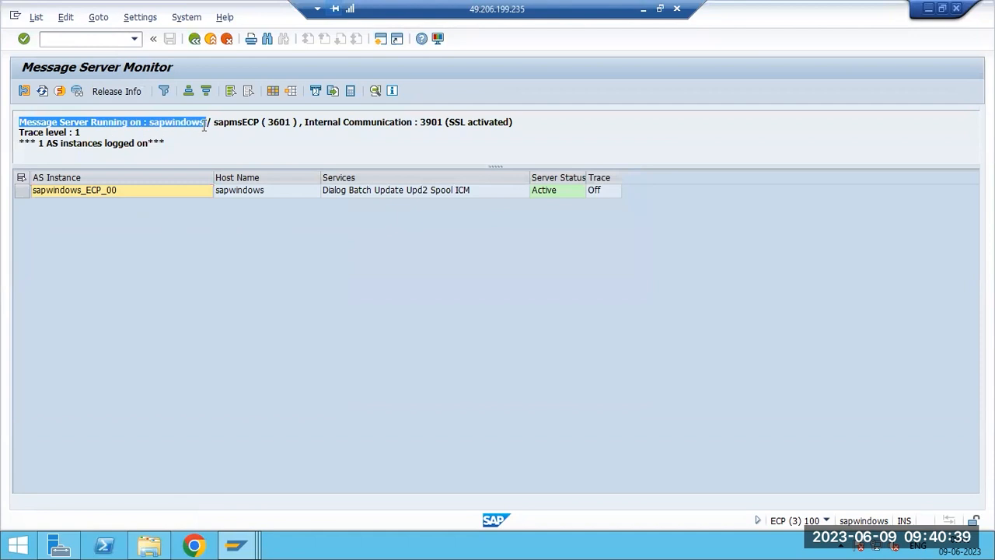
left_click(284, 122)
double_click(284, 121)
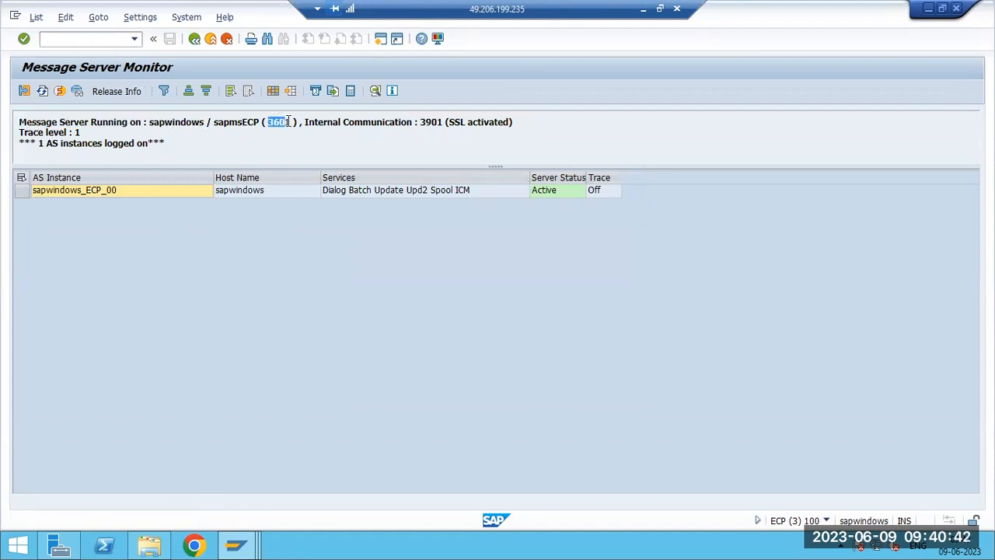
left_click_drag(420, 122, 439, 129)
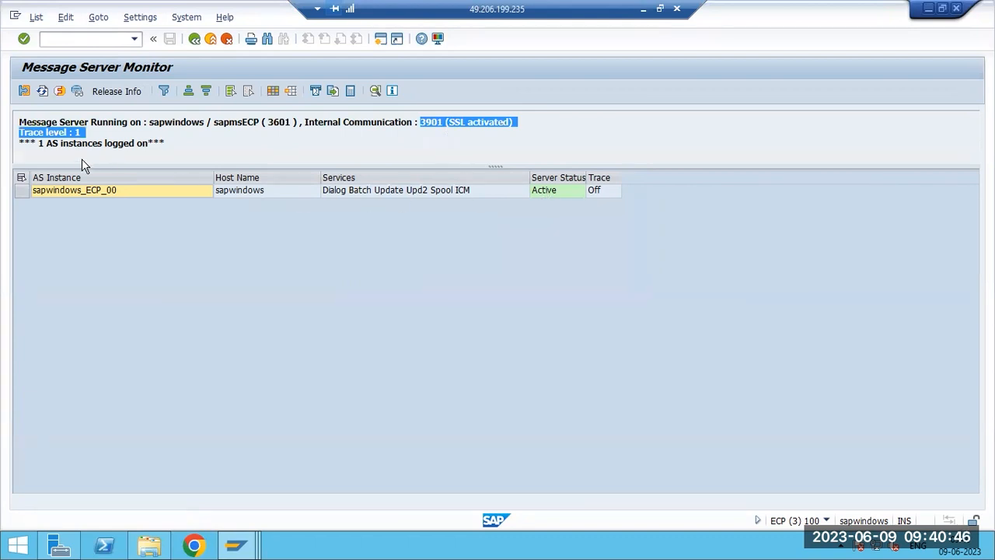
- Display the message server trace file with instance sapwindows_ECP_00 selected, check its last login entry and return to the monitor
left_click(22, 193)
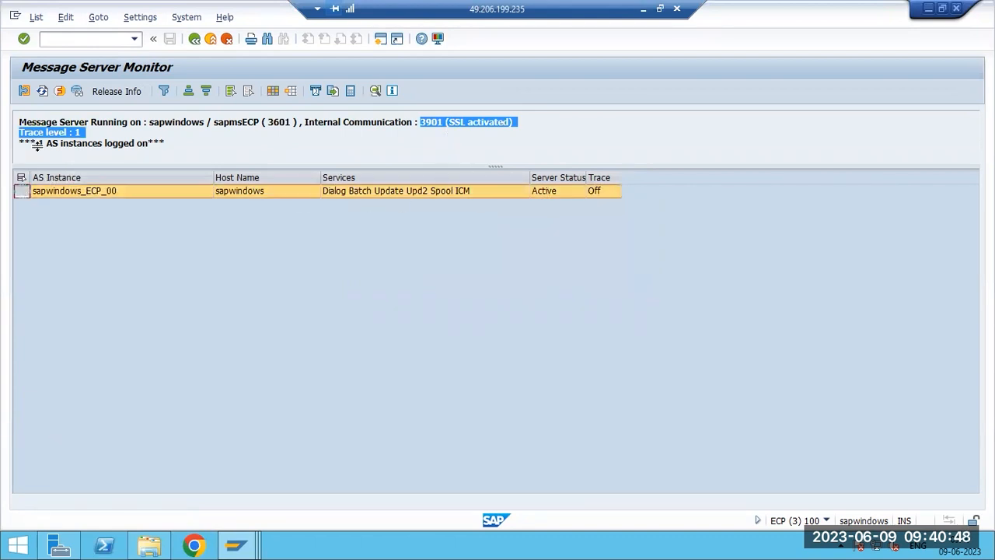
left_click(98, 17)
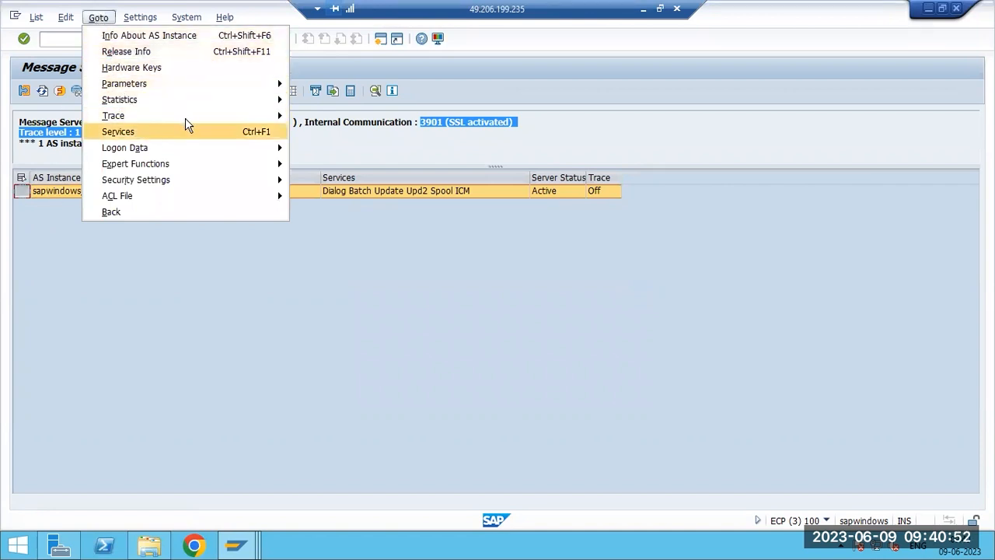
mouse_move(255, 115)
mouse_move(328, 121)
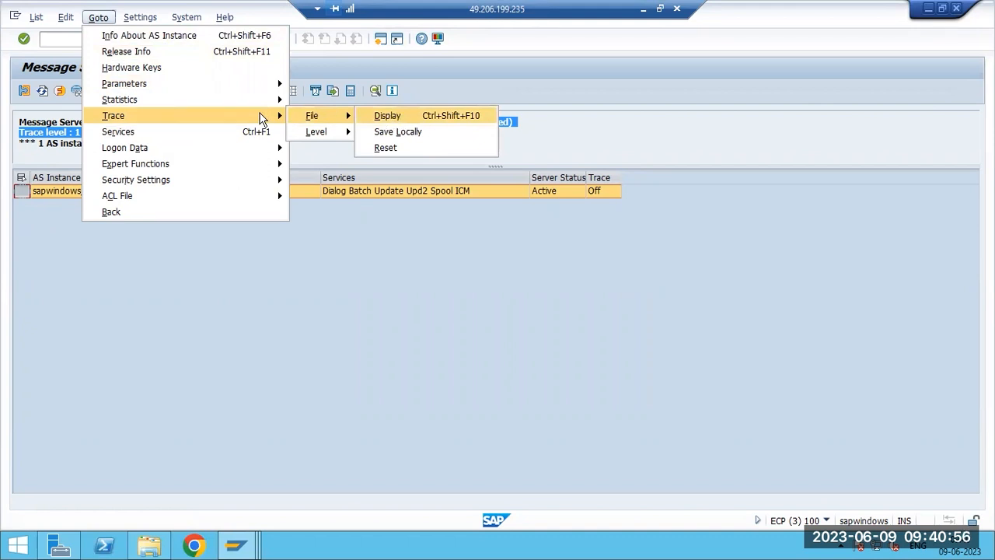
left_click(387, 116)
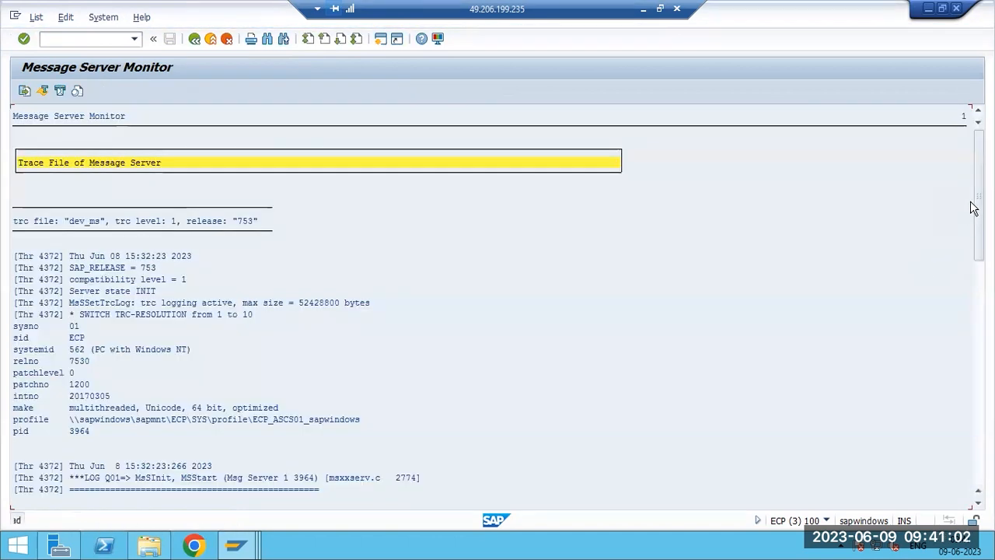
left_click_drag(977, 255, 972, 480)
left_click(108, 490)
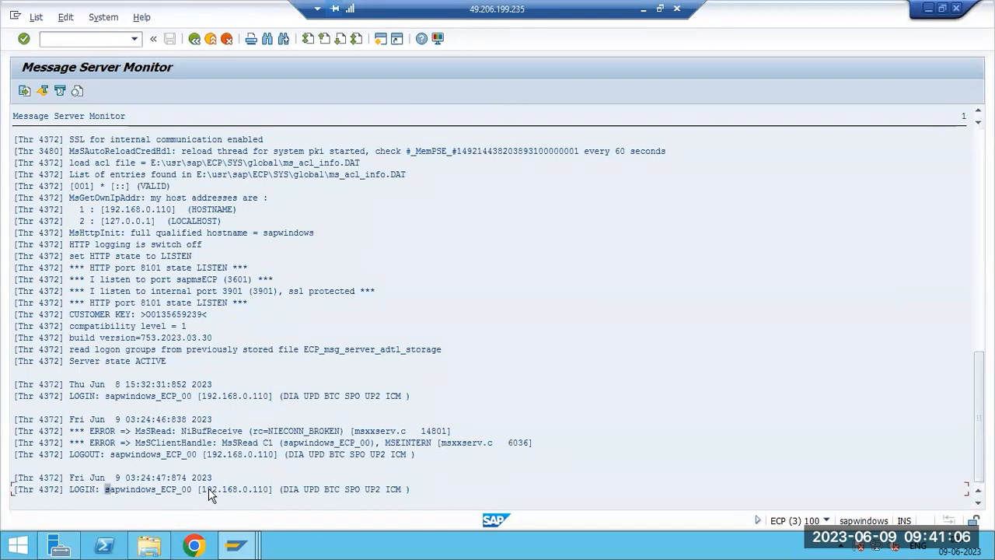
left_click(195, 38)
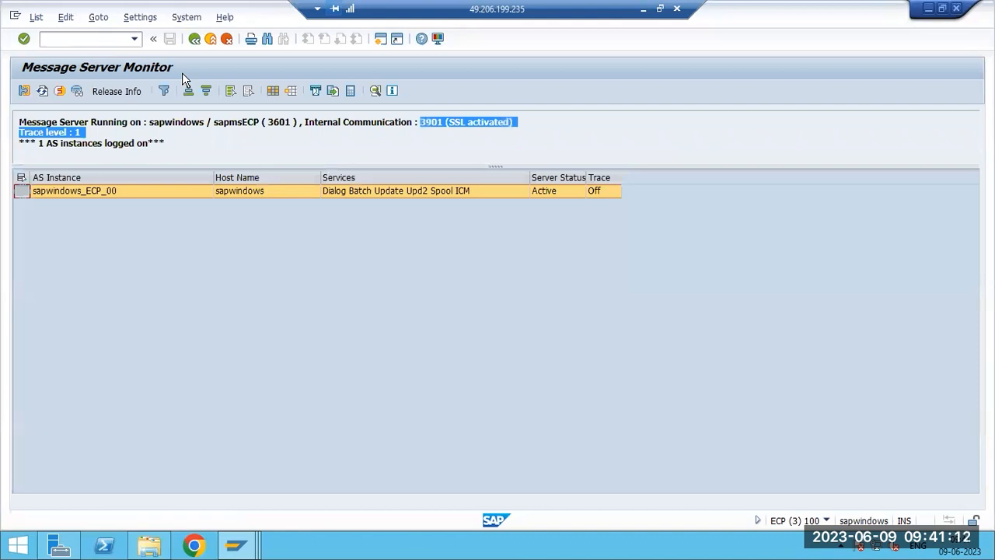
- Leave the message server monitor, switch to the Paint notes and draw three black rounded boxes, adding short edge marks to the middle and lower ones
key("F3")
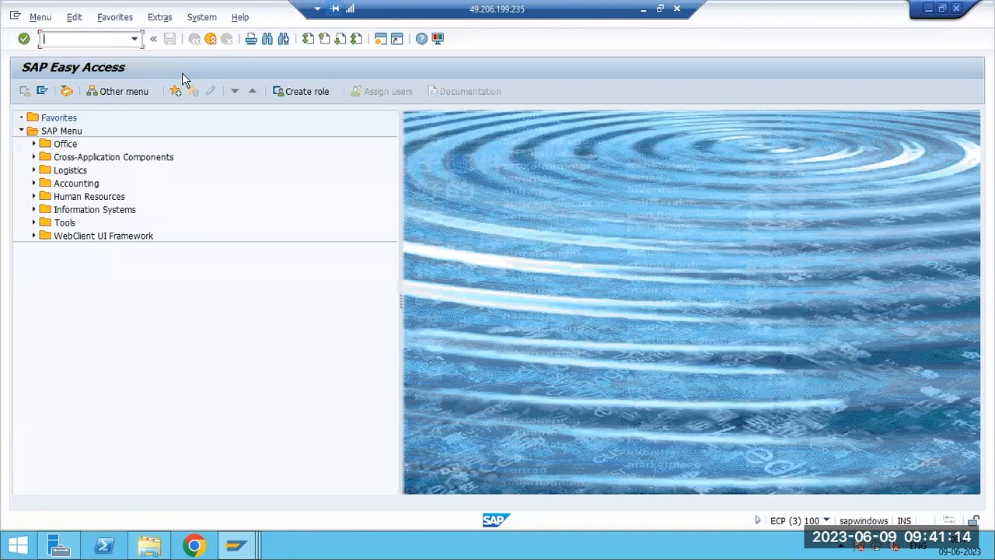
left_click(643, 8)
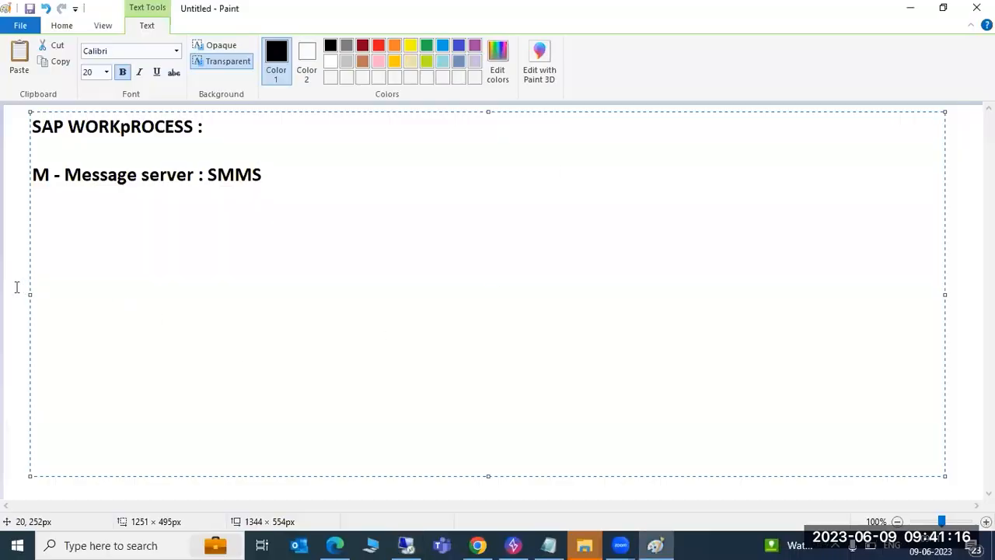
left_click(335, 46)
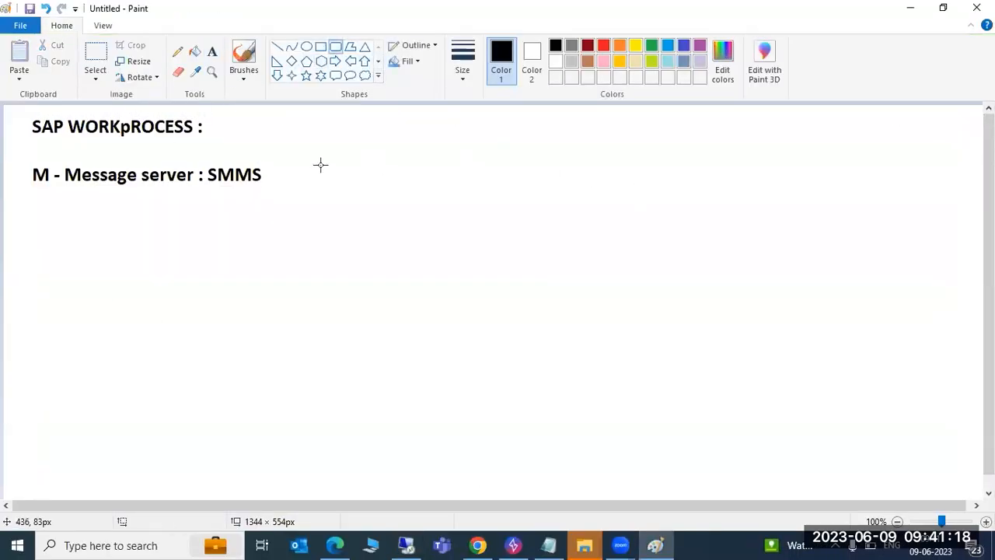
left_click_drag(436, 106, 497, 131)
left_click_drag(300, 169, 750, 378)
left_click_drag(465, 421, 576, 489)
left_click(446, 442)
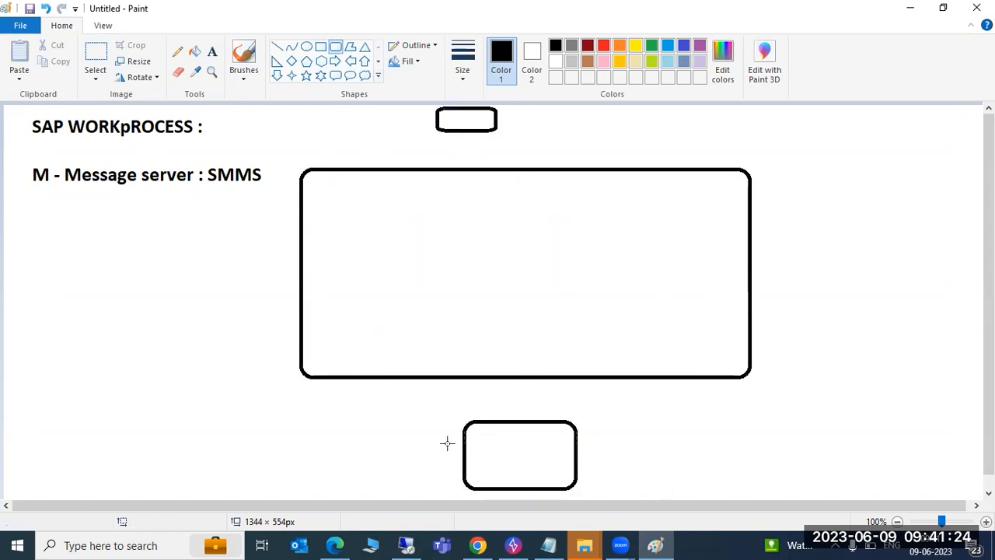
left_click_drag(294, 242, 310, 241)
left_click_drag(453, 464, 466, 464)
- Draw two red rectangles inside the large rounded box: a small one at its upper right and a wide one below
left_click(603, 45)
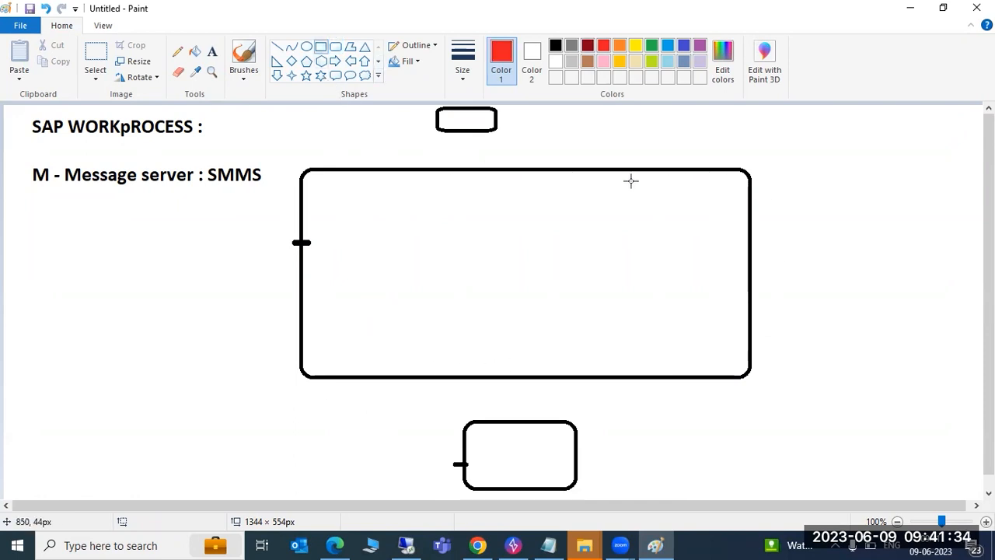
left_click_drag(585, 192, 721, 255)
left_click_drag(351, 277, 647, 352)
left_click(667, 444)
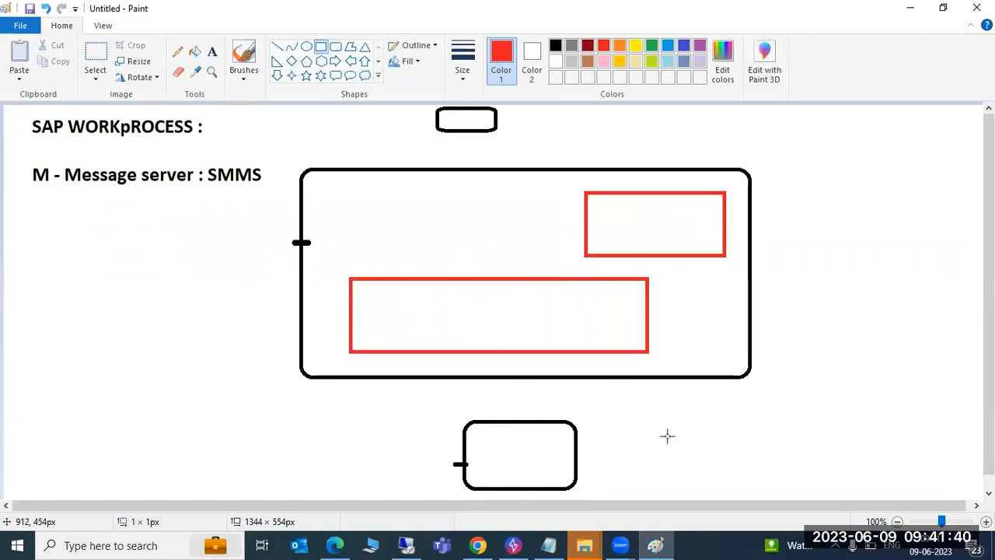
- Label the small red rectangle "ASCS:ME" and the wide red rectangle "PAS(DV" in red text
left_click(212, 51)
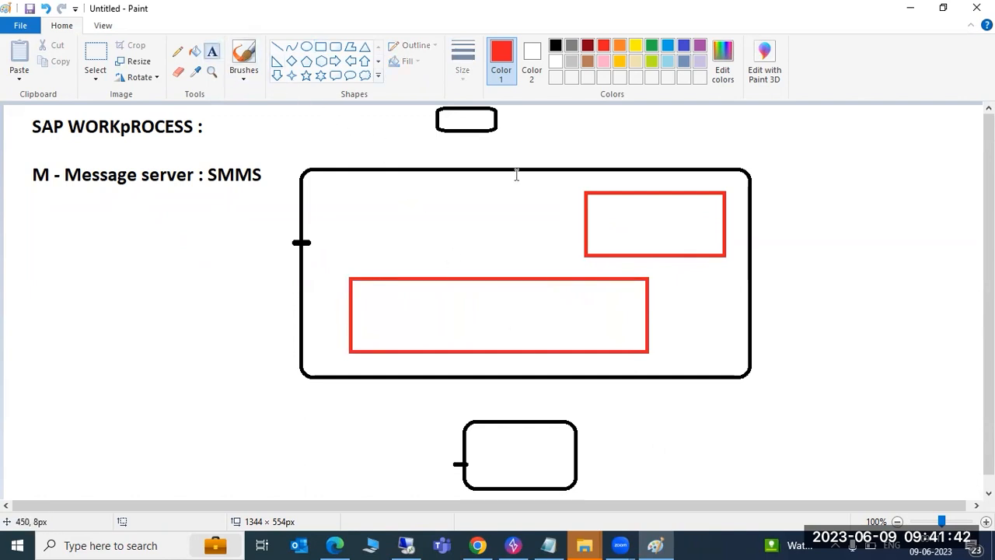
left_click(606, 206)
type("AC")
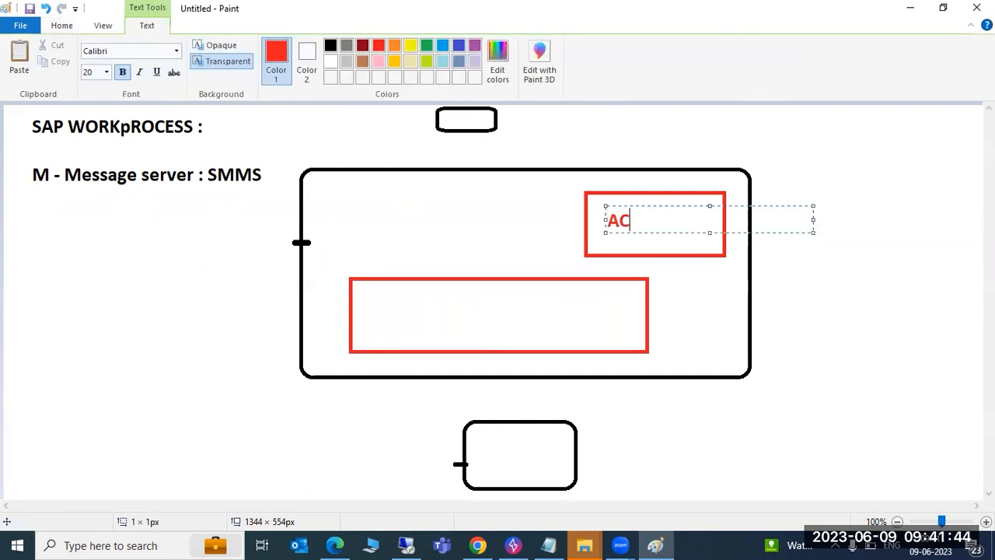
key("BackSpace")
type("SCS:ME")
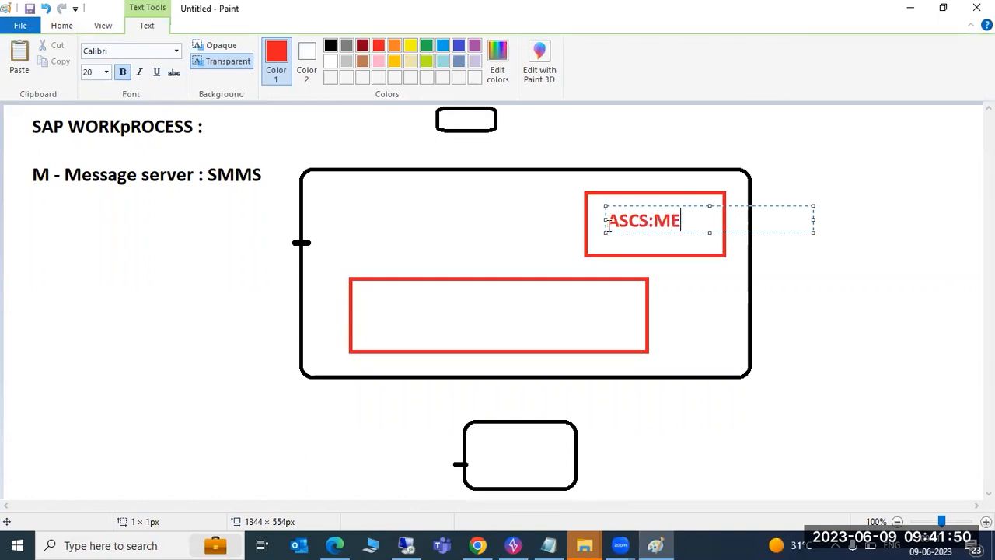
left_click(391, 321)
left_click(389, 321)
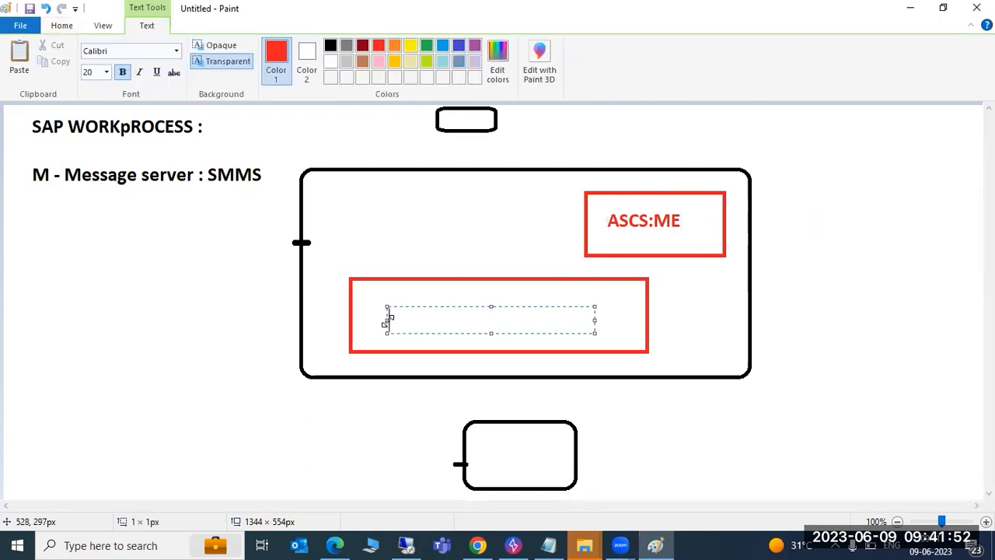
type("PAS(DV")
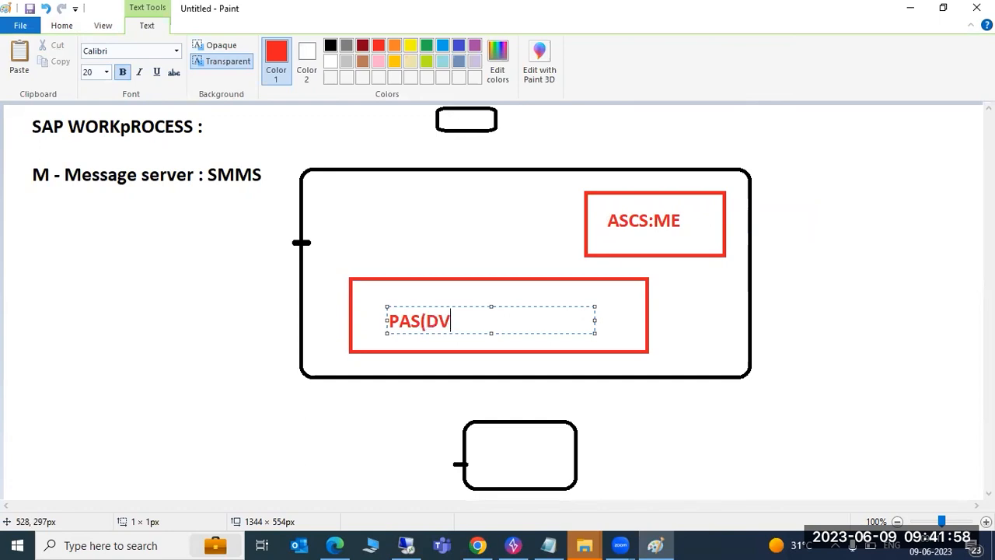
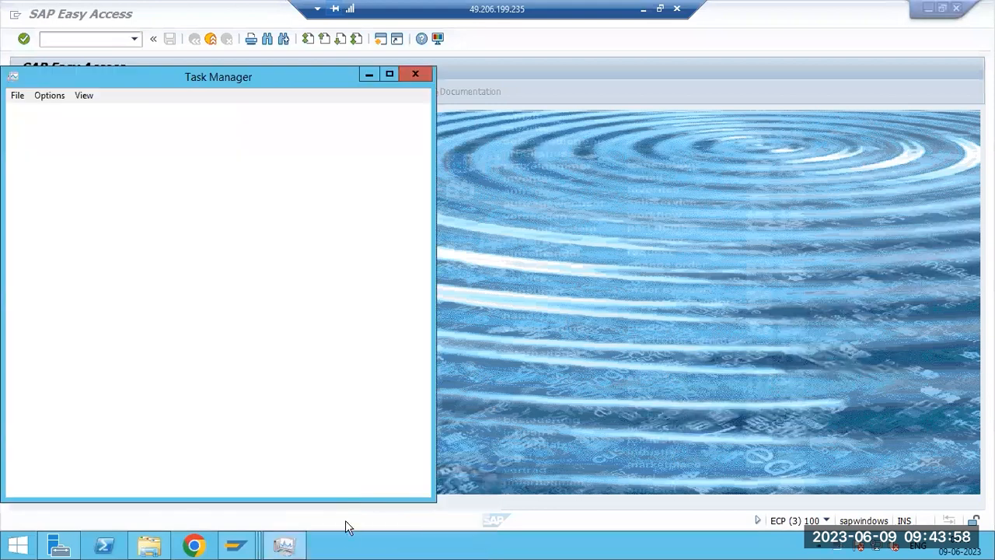
- Show the remote server's desktop, launch SAP Management Console, maximize the Console Root window and expand SAP Systems
right_click(347, 542)
left_click(405, 481)
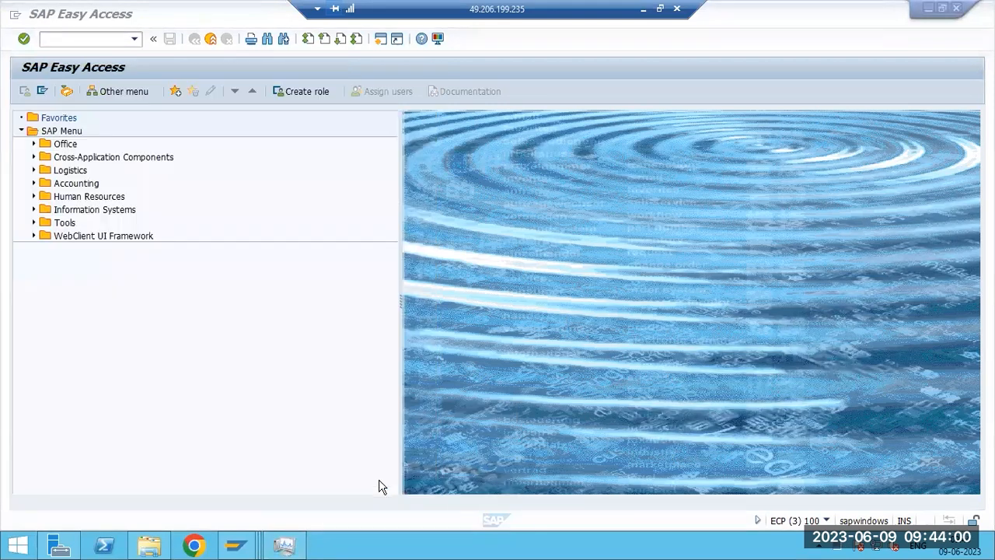
double_click(678, 180)
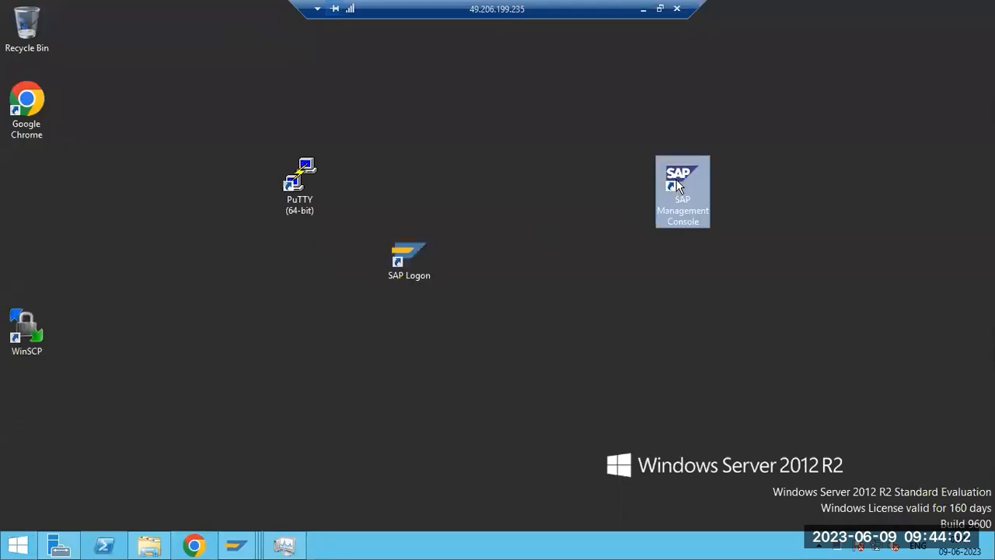
left_click(870, 54)
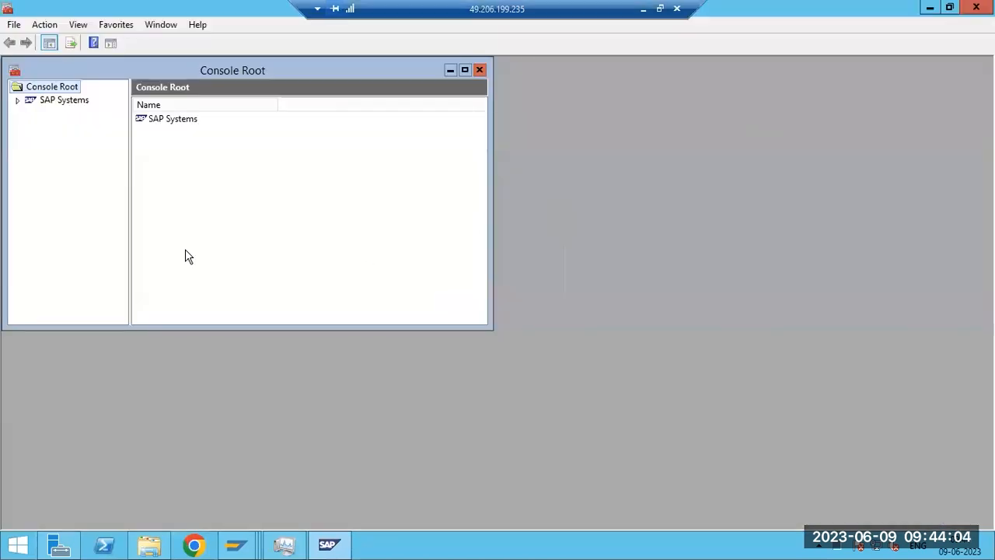
left_click(465, 70)
left_click(9, 76)
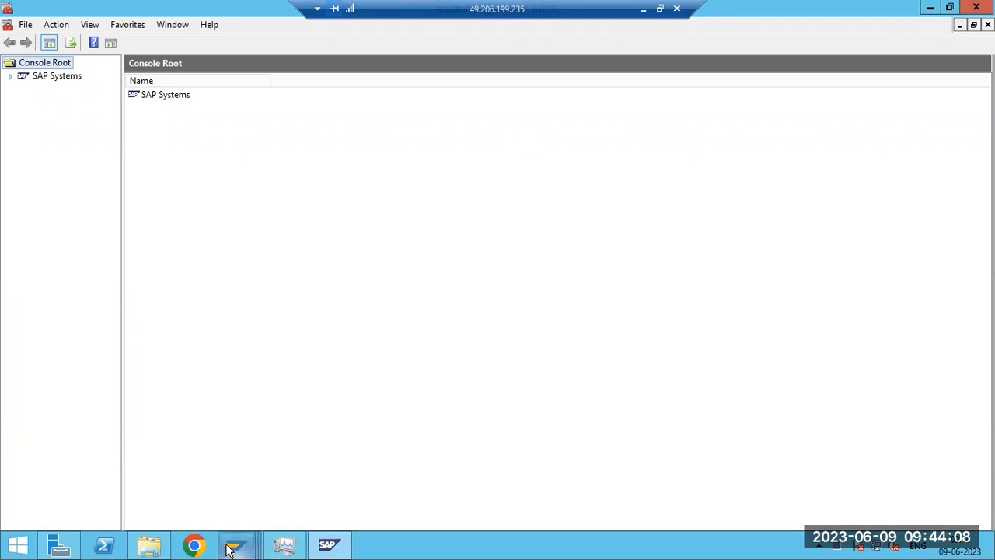
- Expand system NWD with instances sapwindows 2 and sapwindows 3, and examine the msg_server.EXE process in the process list of sapwindows 3
mouse_move(230, 549)
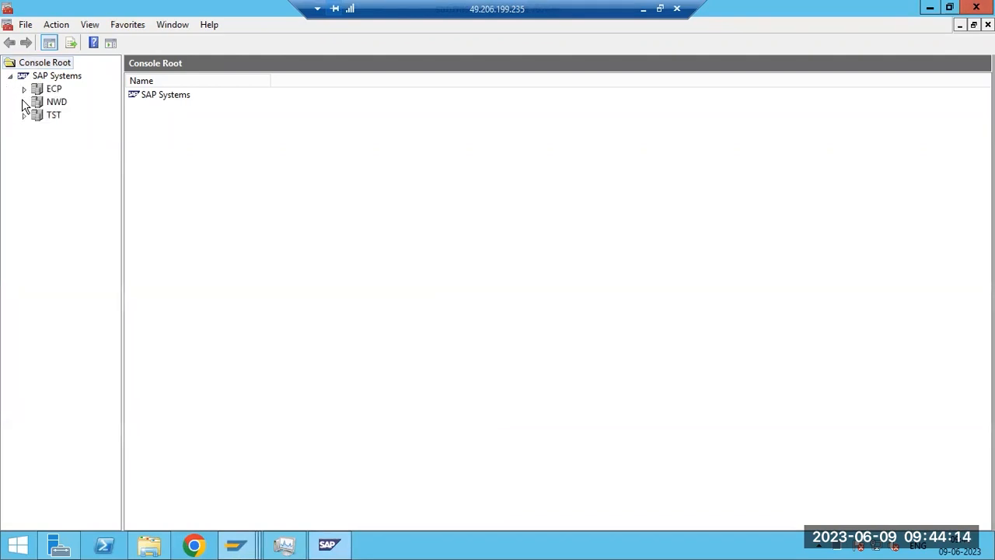
left_click(24, 102)
left_click(38, 129)
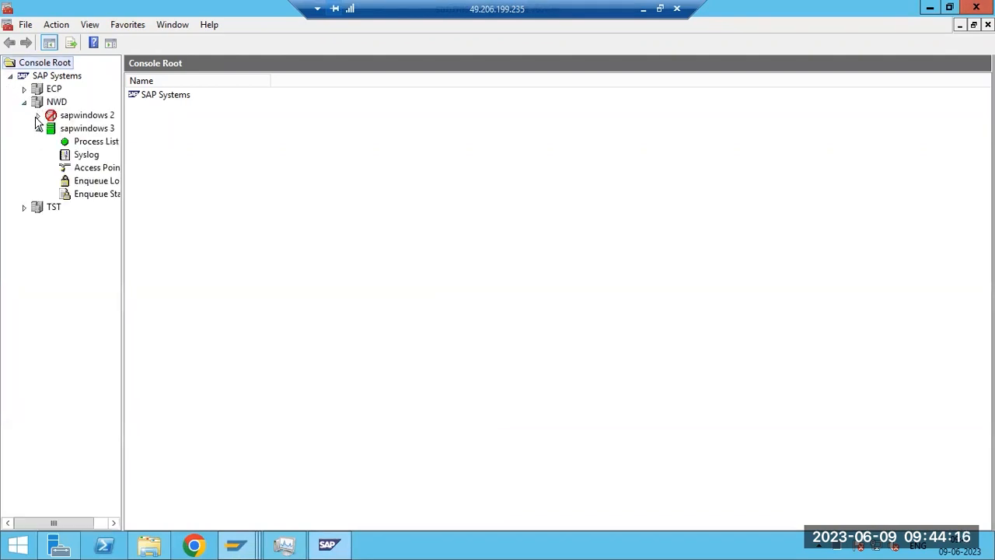
left_click(38, 115)
left_click(97, 259)
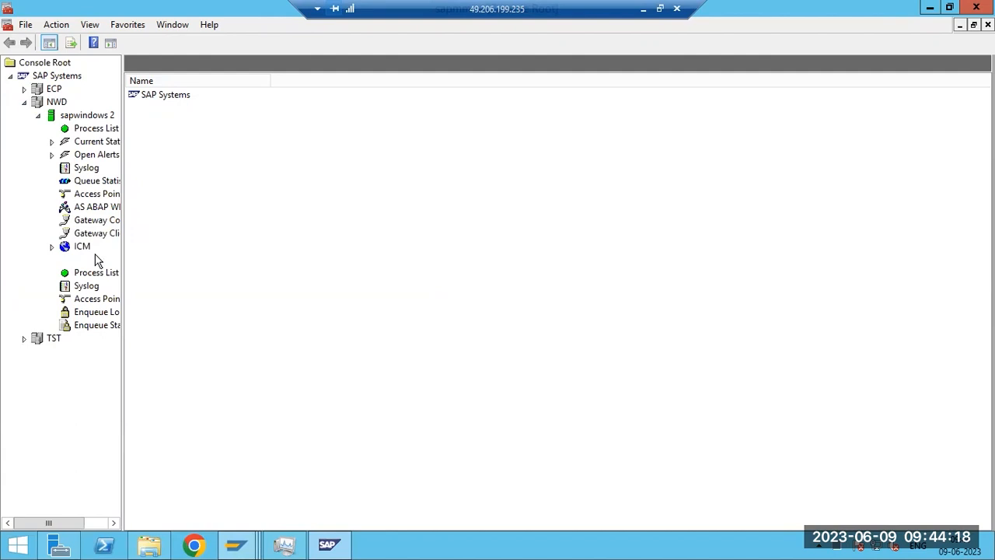
left_click(96, 273)
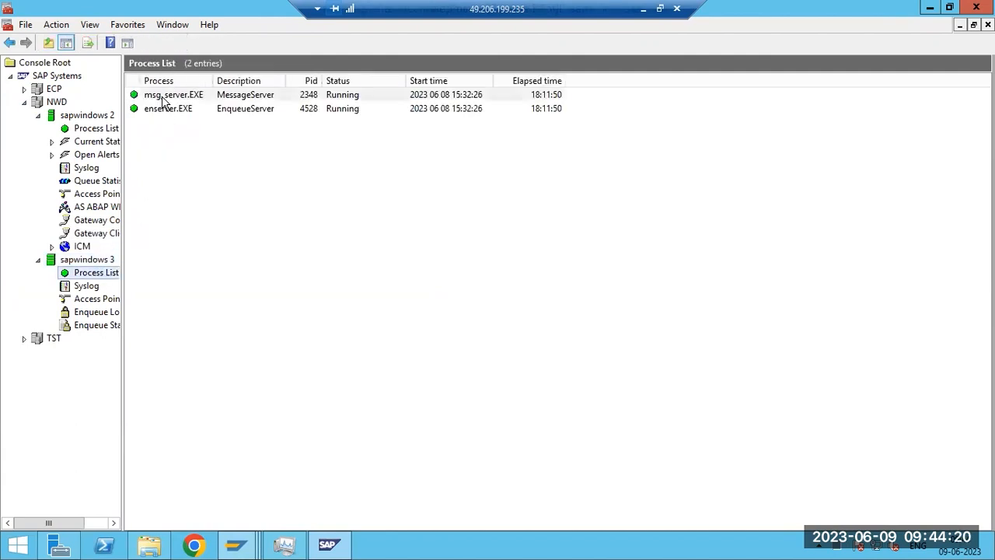
left_click(166, 97)
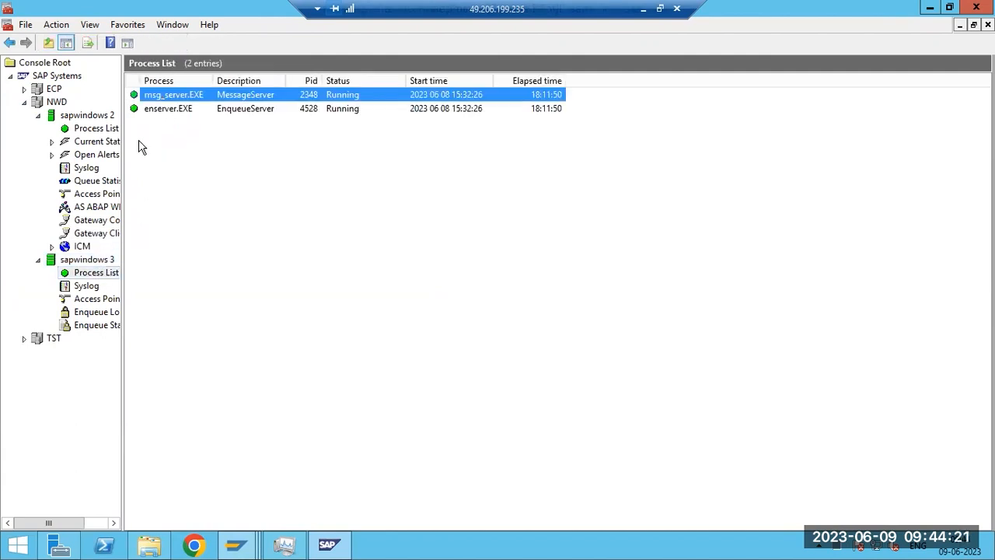
right_click(162, 98)
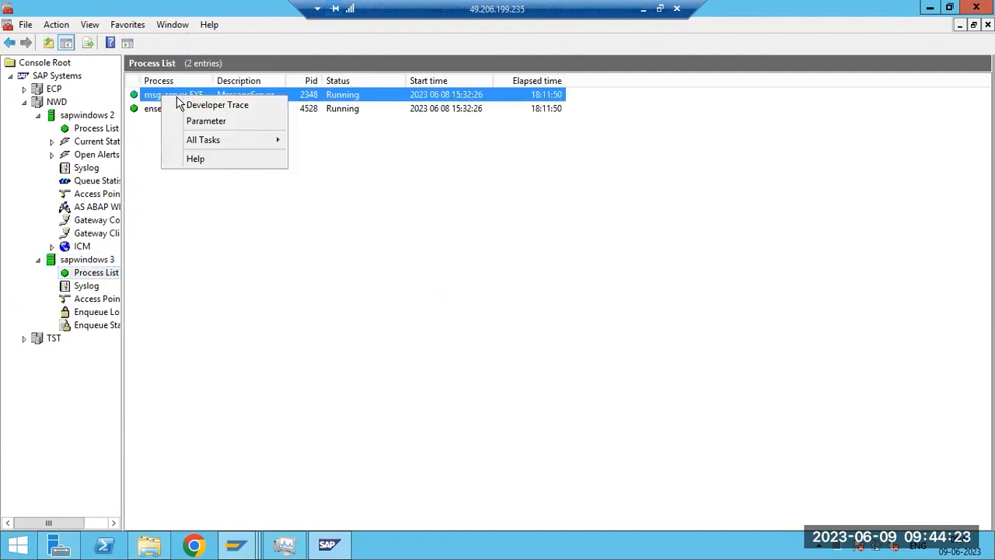
- Stop NWD instance sapwindows 3 with a Hard (SIGINT) shutdown, authenticate with the OS user's password and refresh the process list
right_click(88, 278)
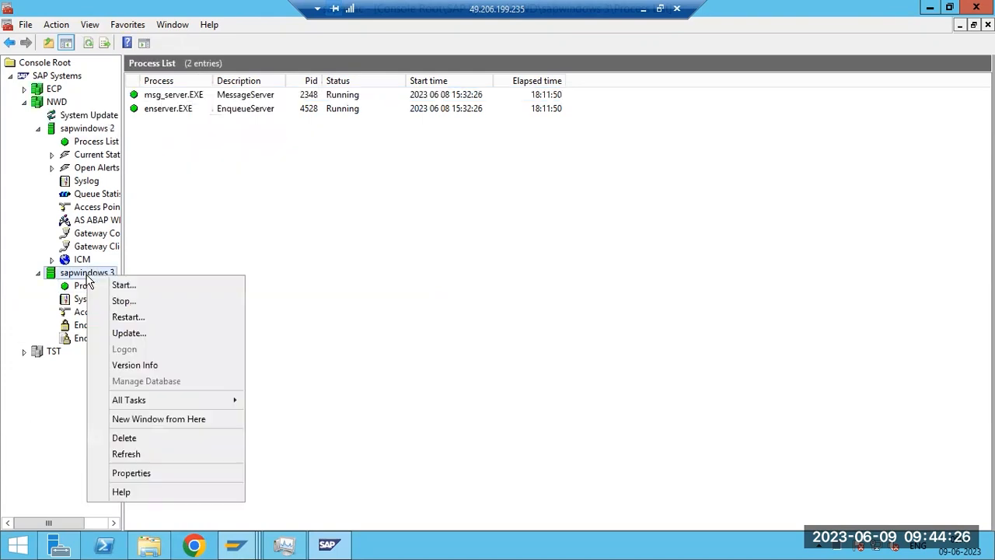
left_click(123, 300)
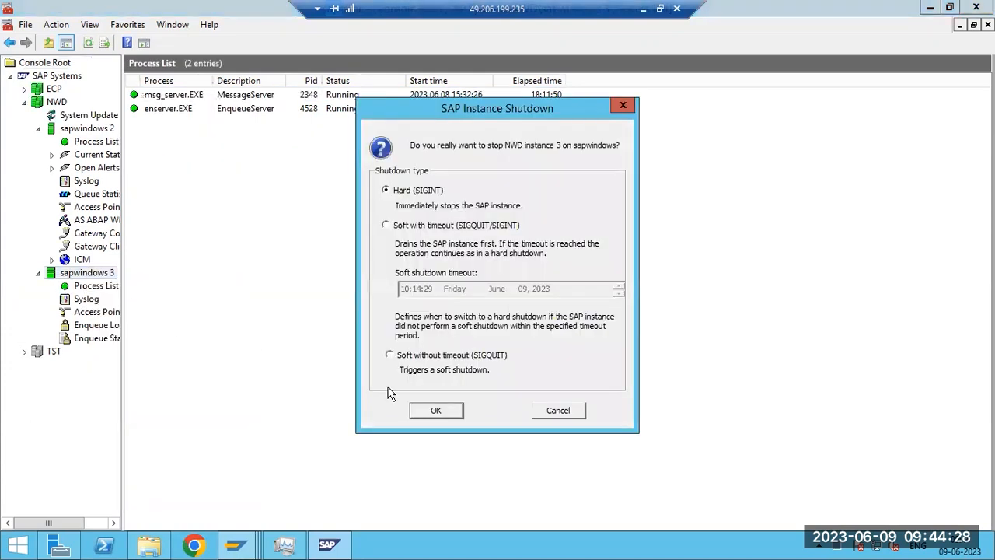
left_click(436, 412)
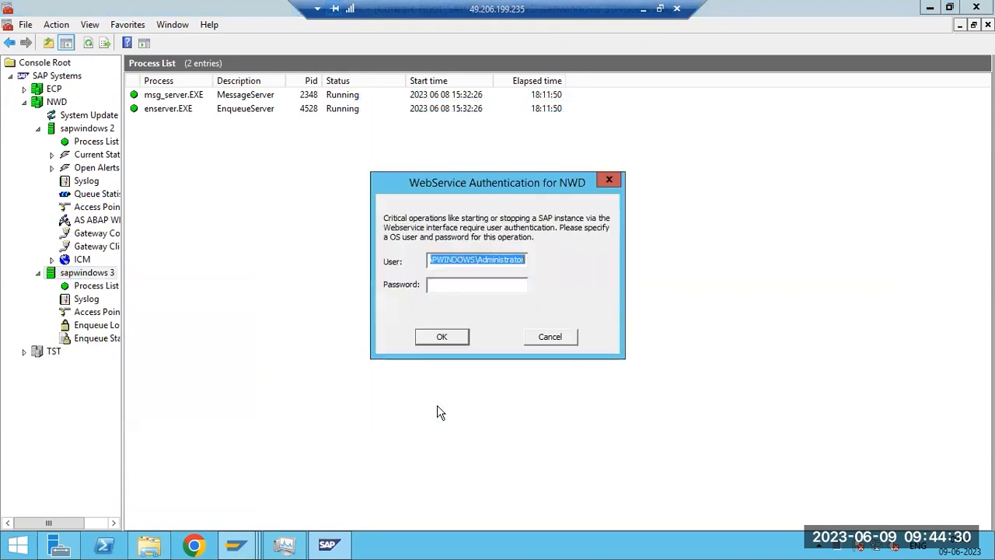
left_click(460, 284)
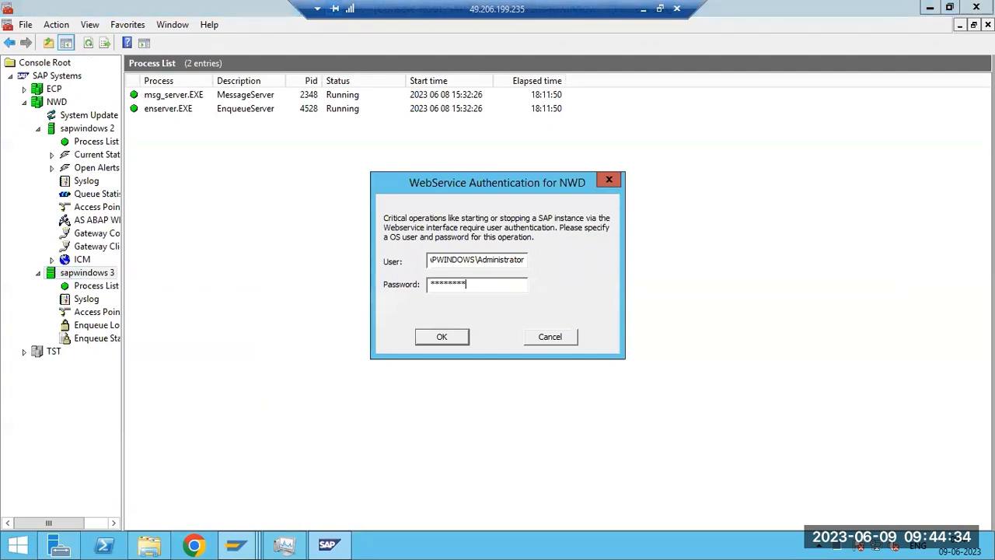
key("Return")
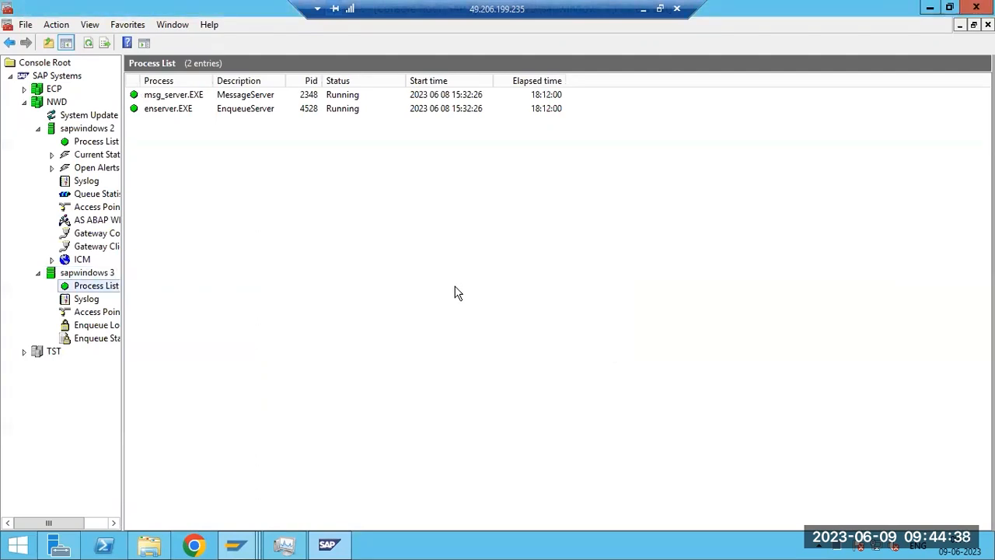
left_click(88, 44)
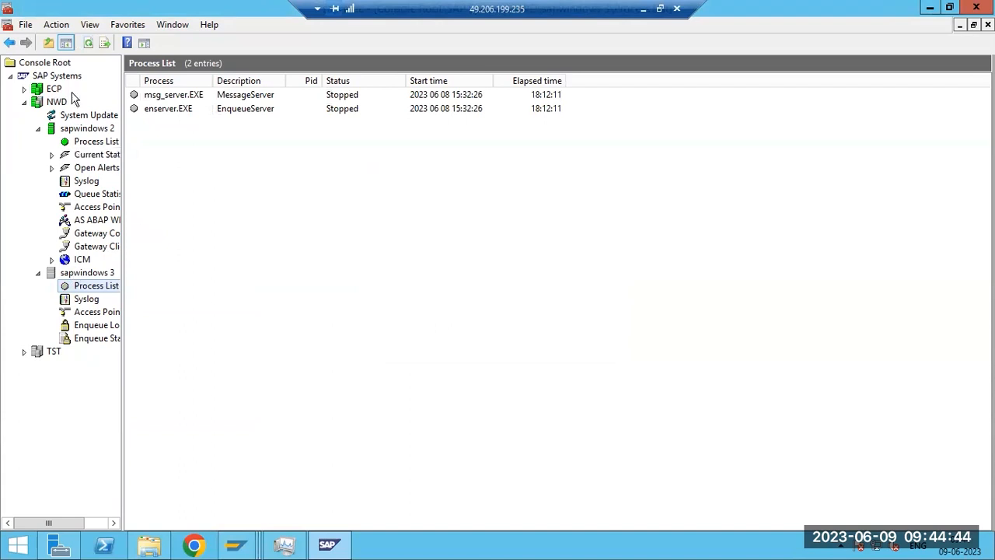
left_click(89, 45)
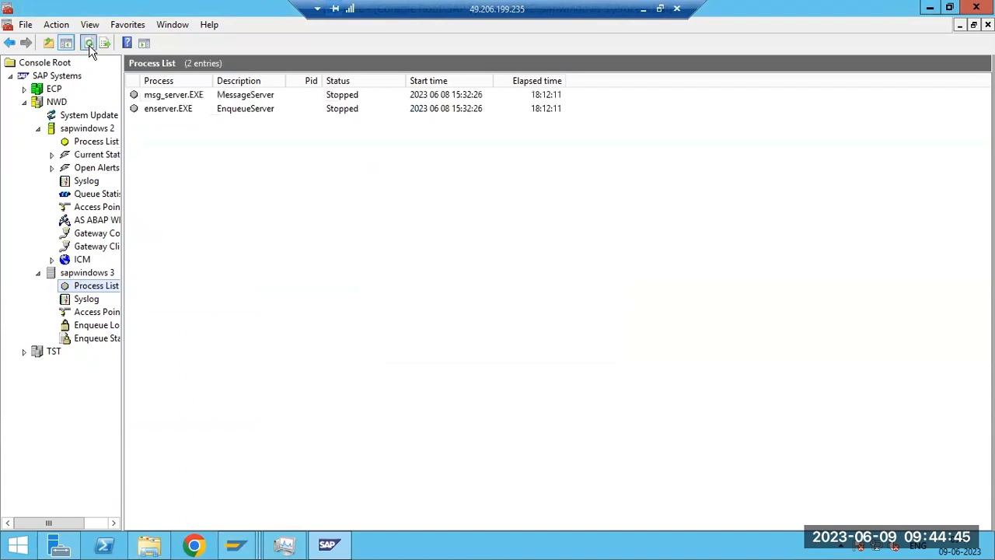
- Check the dispatcher status in the process list of NWD instance sapwindows 2 and look at its AS ABAP WP Table
left_click(83, 144)
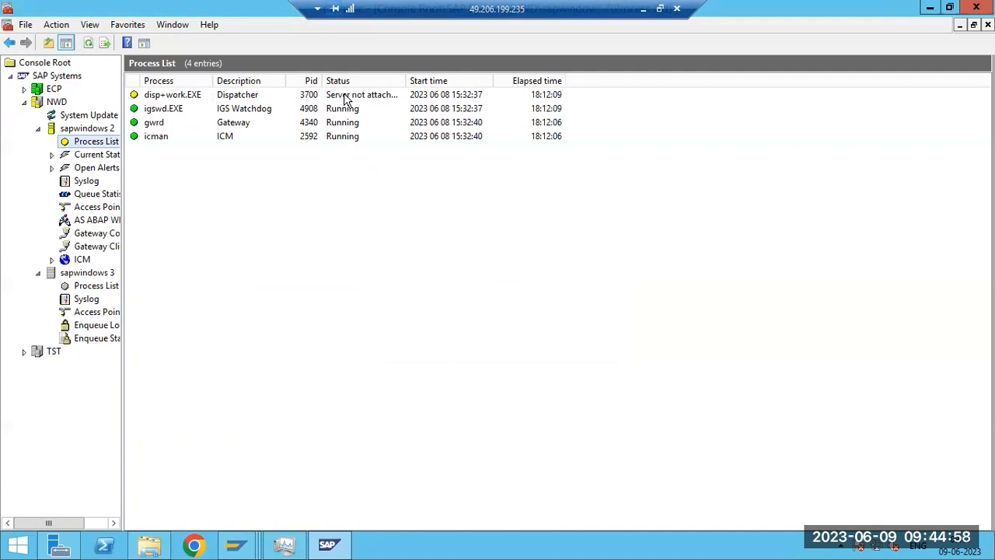
left_click(97, 223)
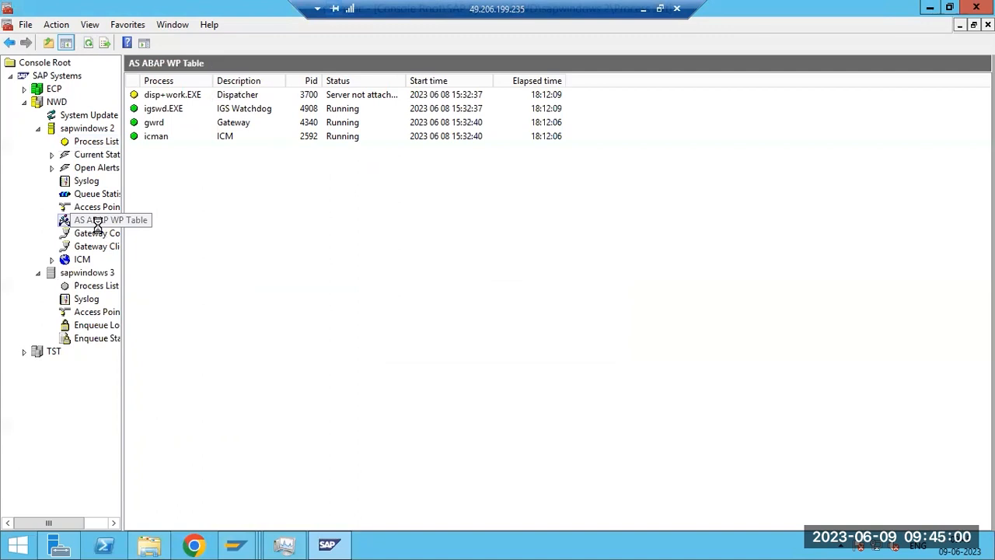
left_click(91, 45)
left_click(82, 140)
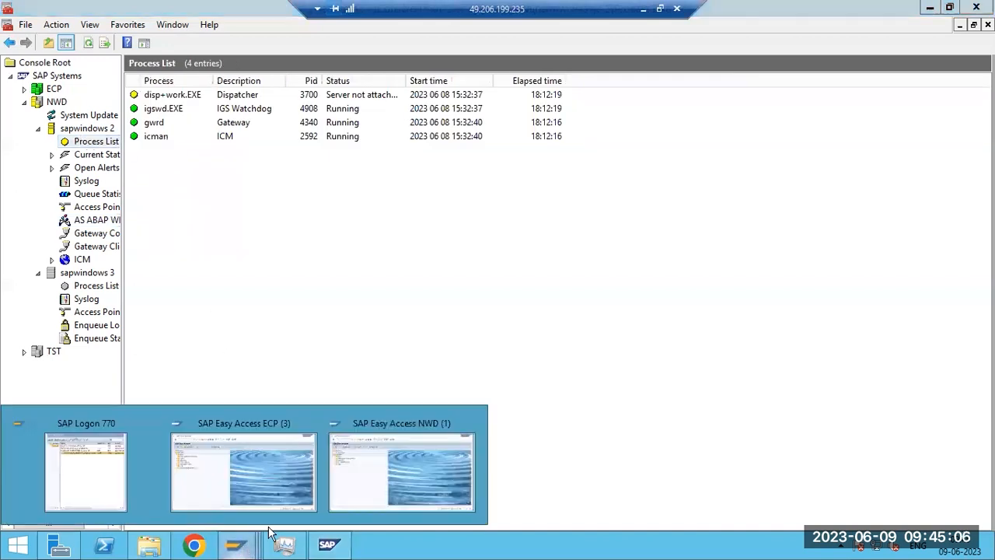
- Open the NWD logon screen from SAP Logon, return to SAP Management Console and refresh the sapwindows 2 process list
left_click(75, 464)
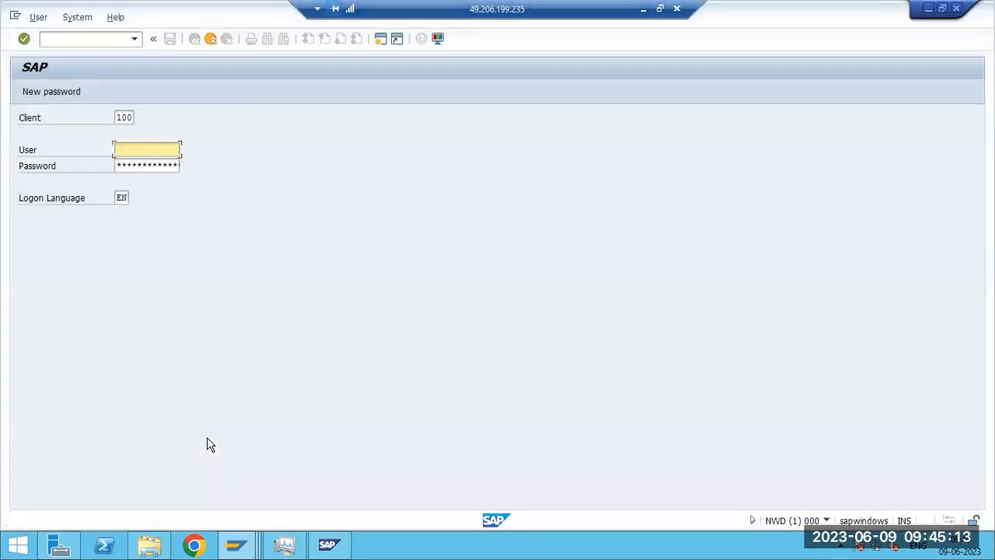
left_click(236, 544)
left_click(284, 544)
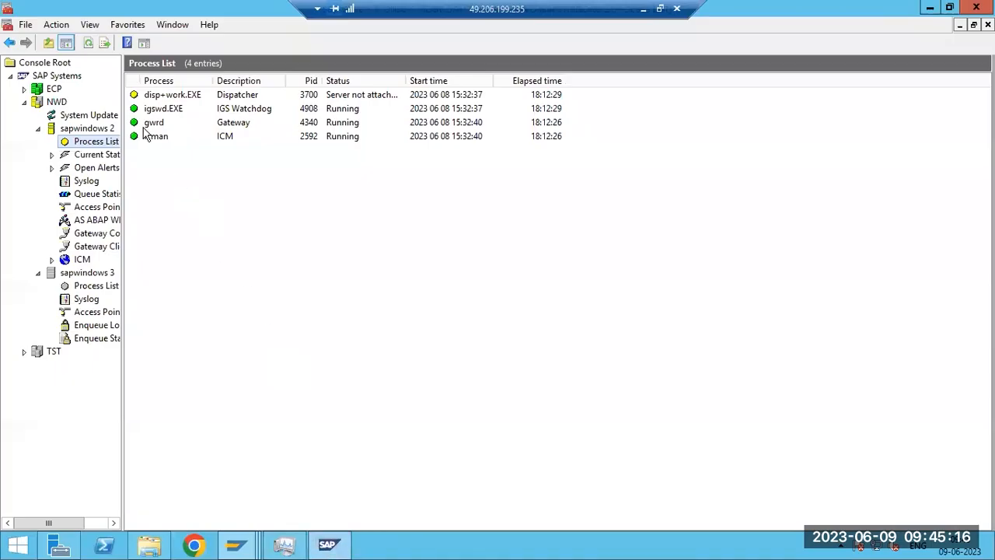
left_click(87, 44)
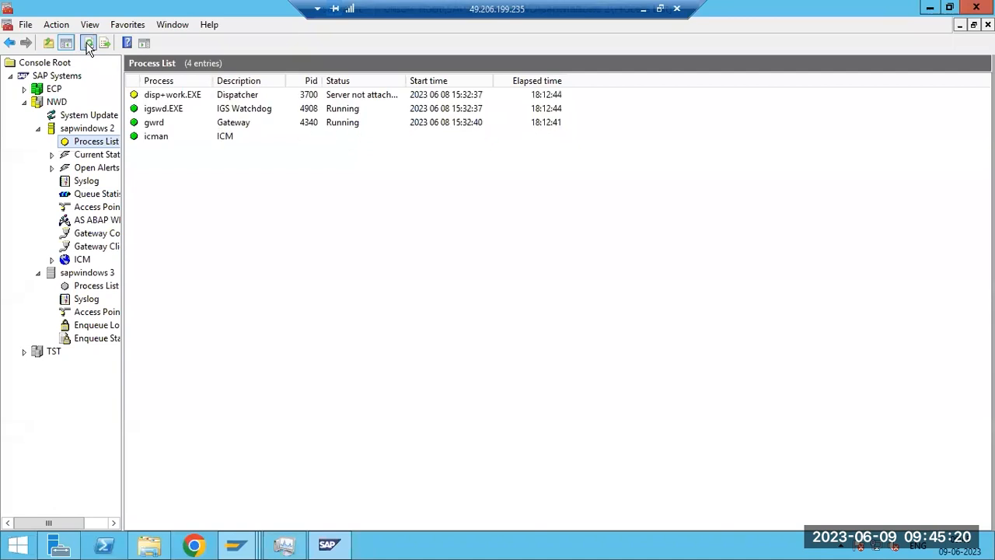
- Refresh the sapwindows 2 process list, check the AS instances list in the NWD client 001 session, and return to SAP Easy Access
left_click(88, 45)
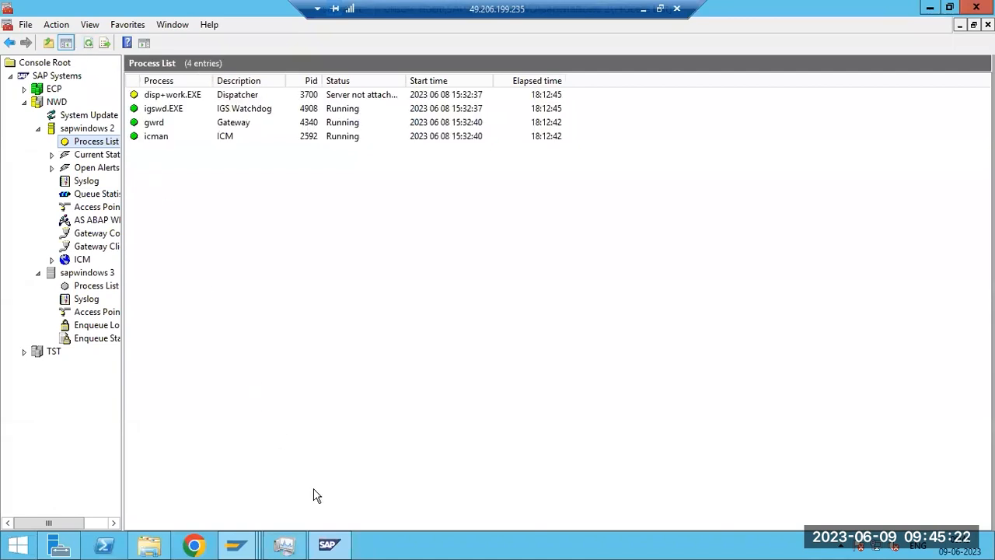
mouse_move(236, 544)
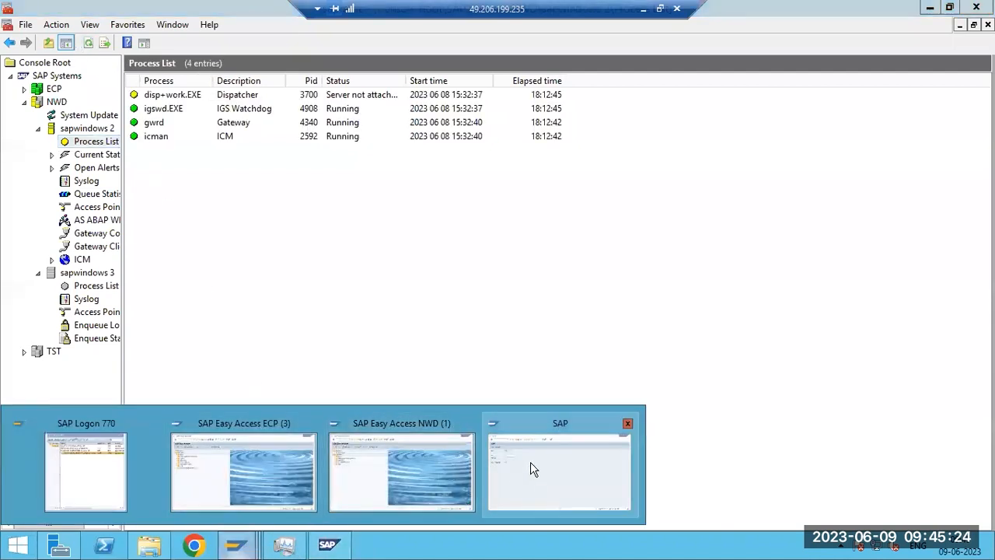
left_click(383, 443)
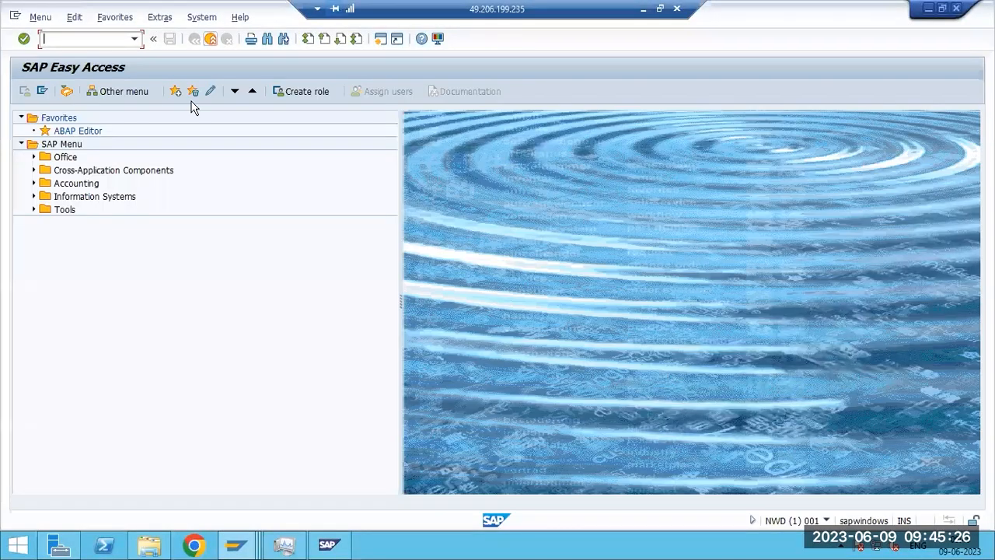
left_click(213, 270)
type("sm50")
key("Return")
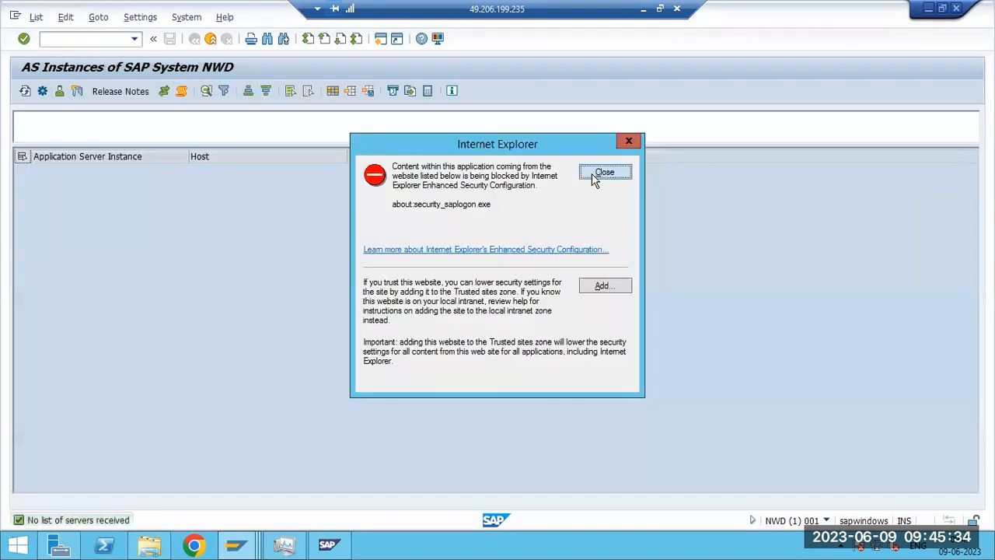
left_click(596, 175)
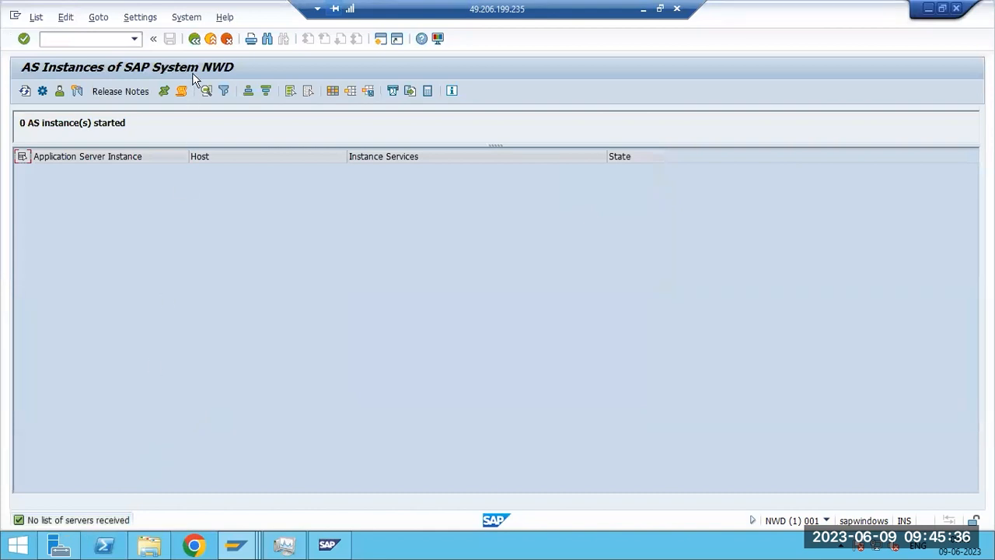
left_click(194, 39)
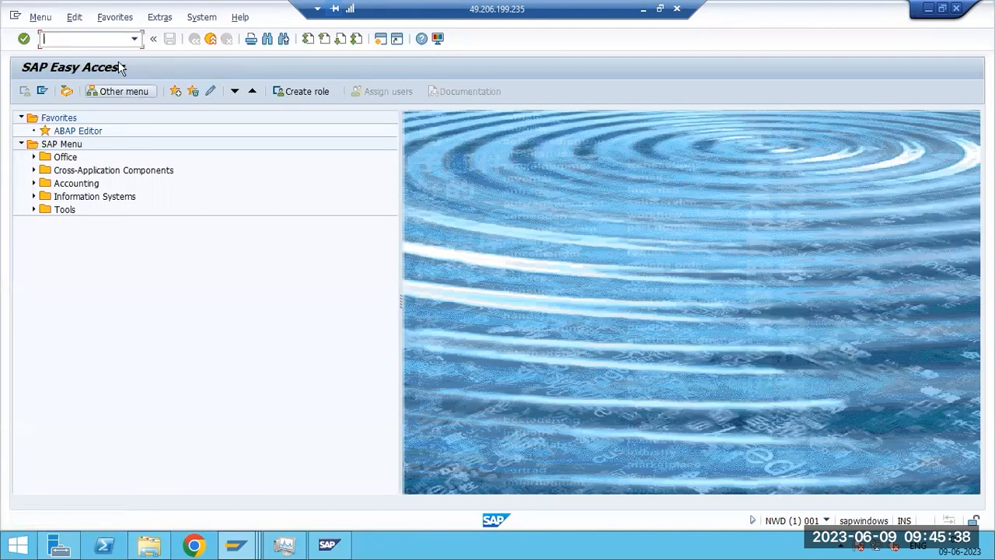
- Open transaction SM50 in NWD, dismiss the Internet Explorer security warning and examine the On Hold reason of dialog work process 3
type("sm50")
key("Return")
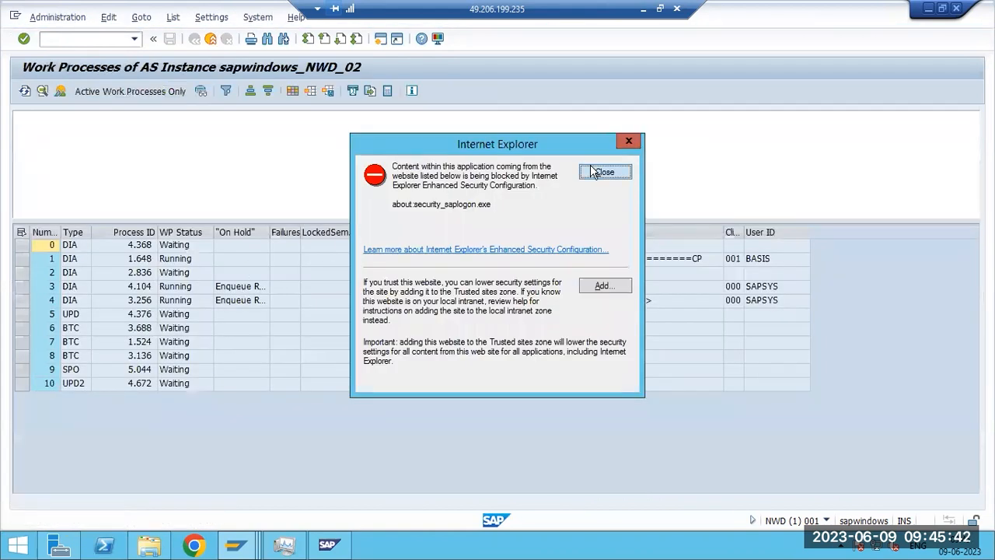
left_click(594, 172)
left_click(93, 37)
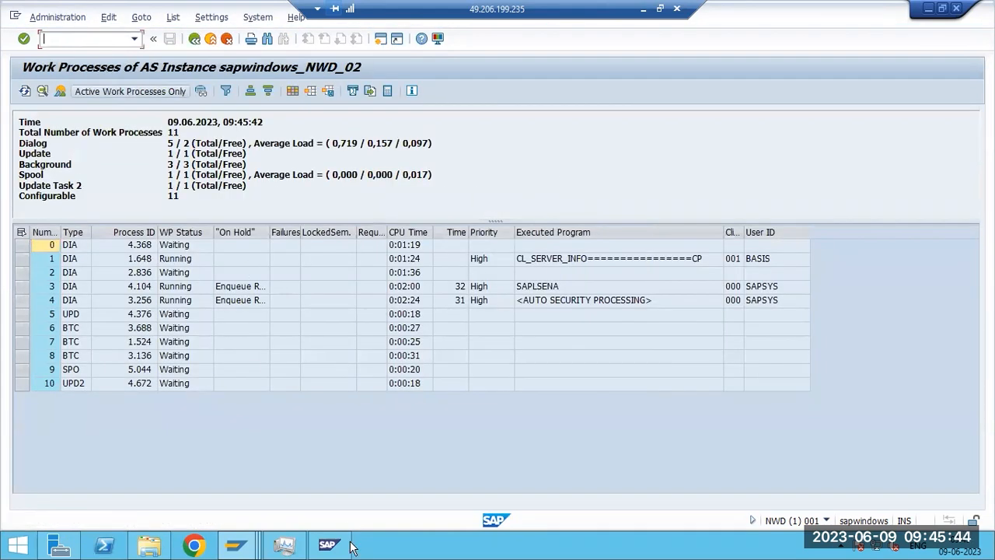
mouse_move(253, 546)
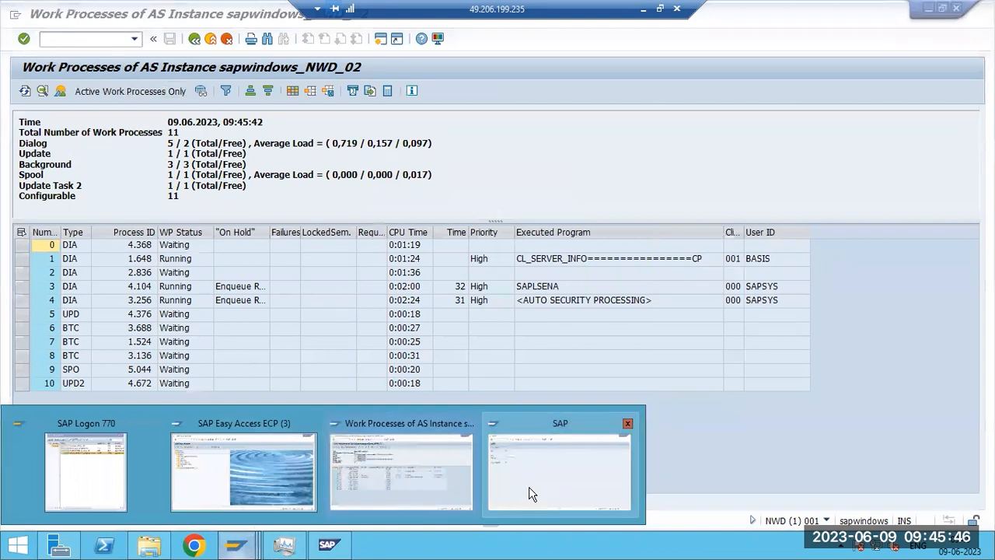
left_click(247, 287)
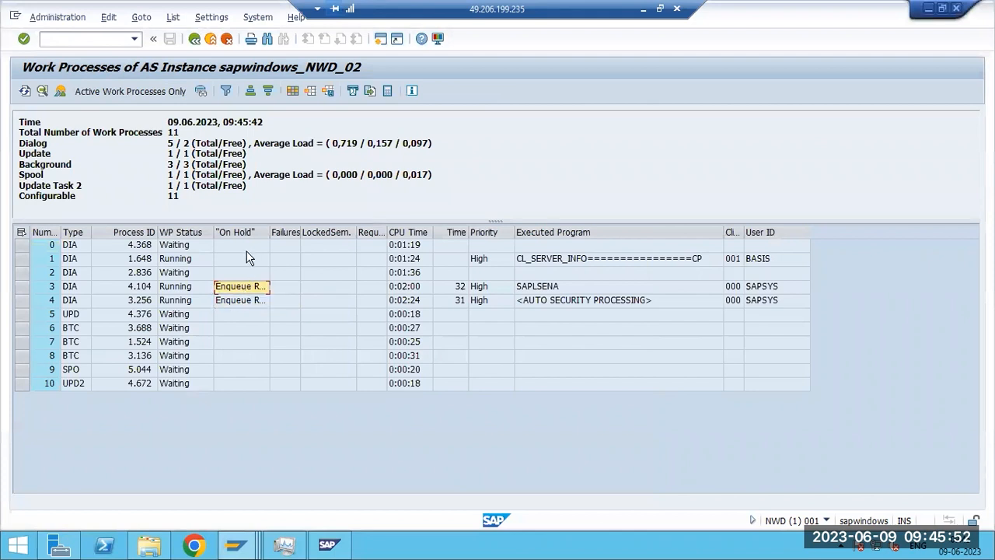
- Try to log on to NWD client 000 as user ddic, entering the account password
left_click(236, 544)
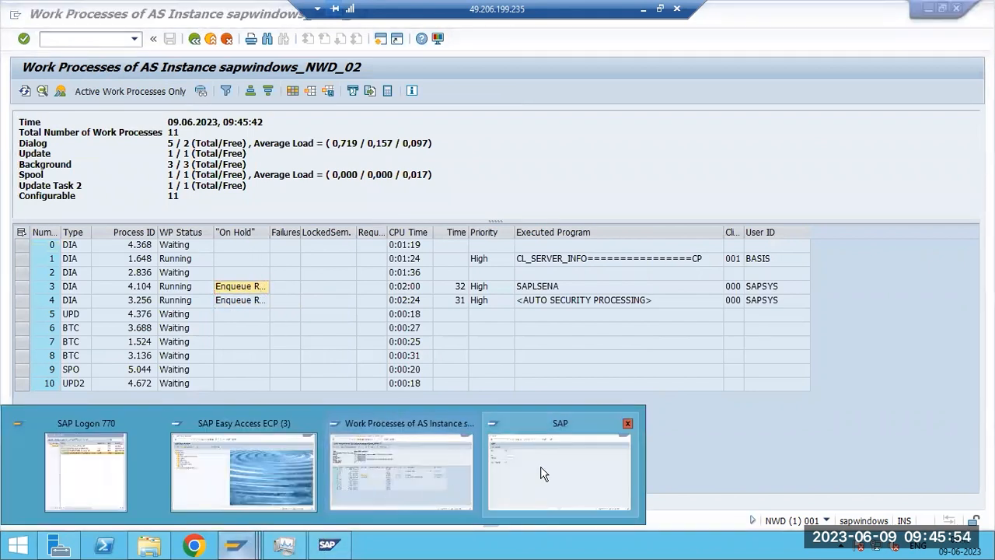
left_click(543, 473)
key("shift+Tab")
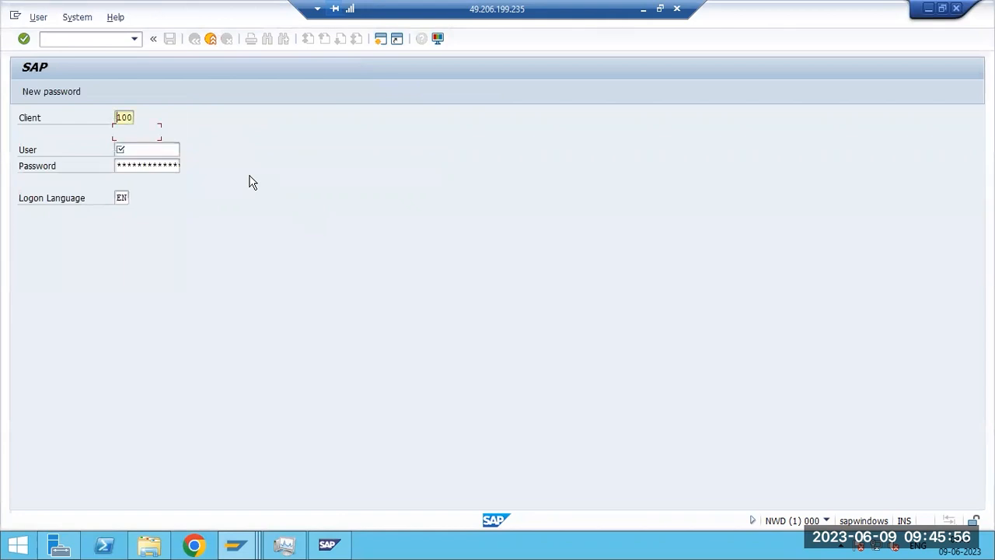
type("000")
key("Tab")
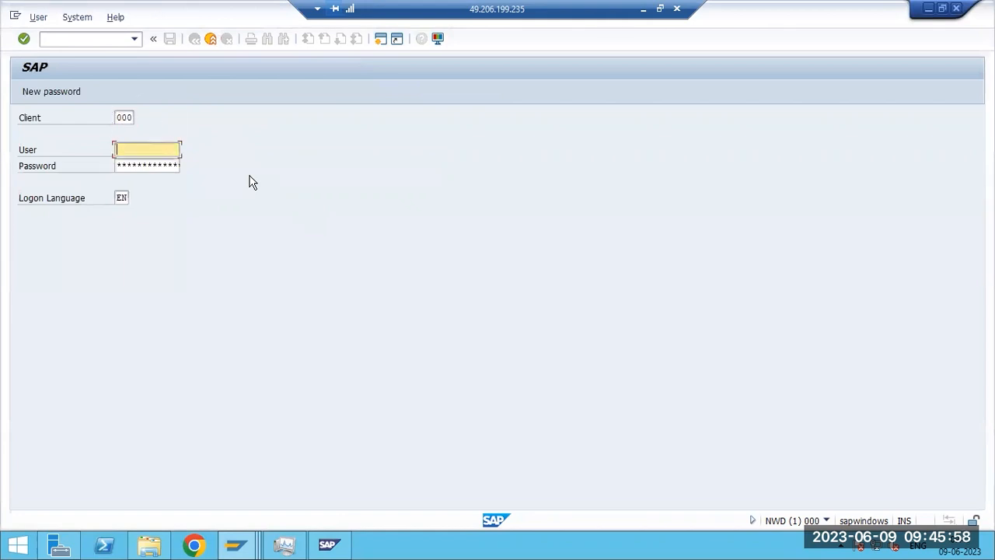
type("ddic")
key("Tab")
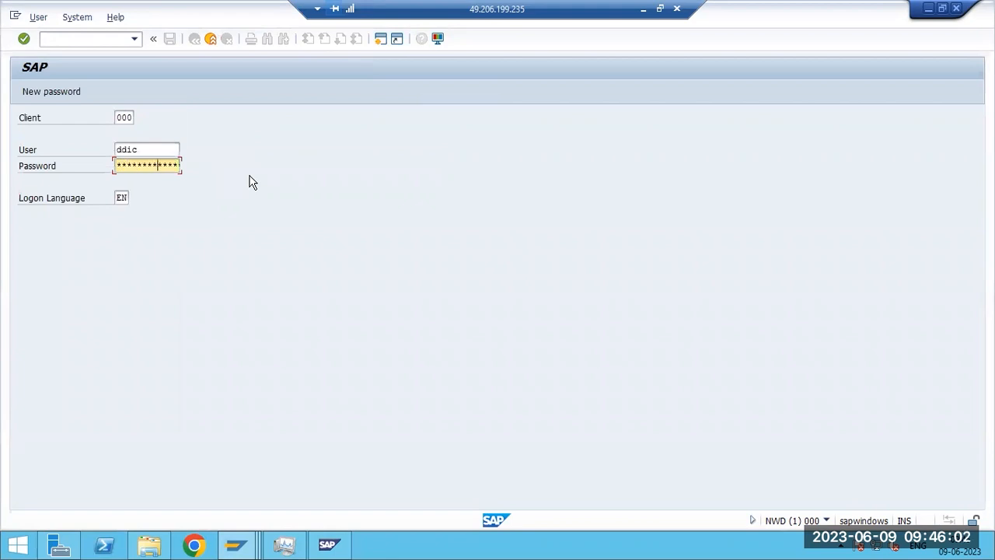
key("Return")
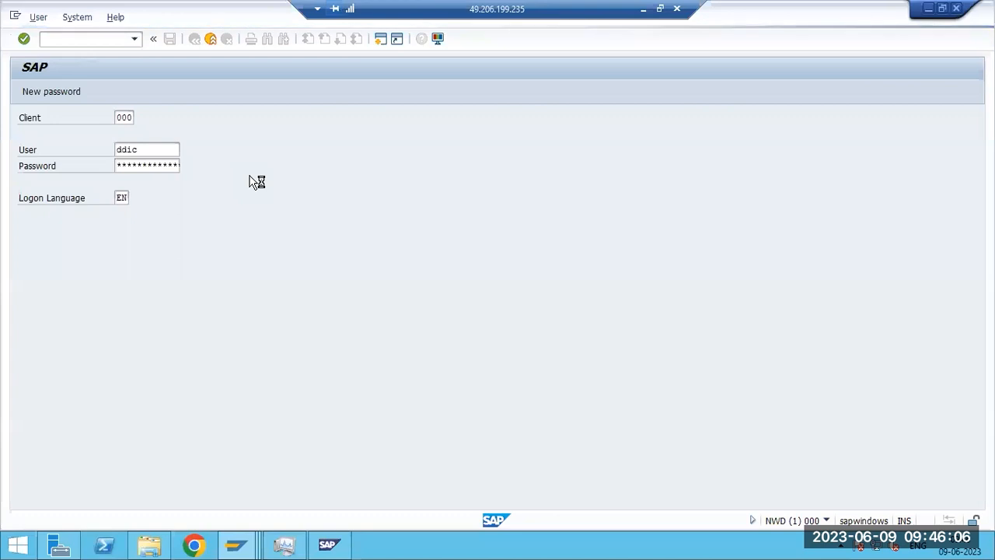
- Start NWD instance sapwindows 3 in SAP Management Console and refresh the process lists of sapwindows 2 and sapwindows 3
left_click(329, 544)
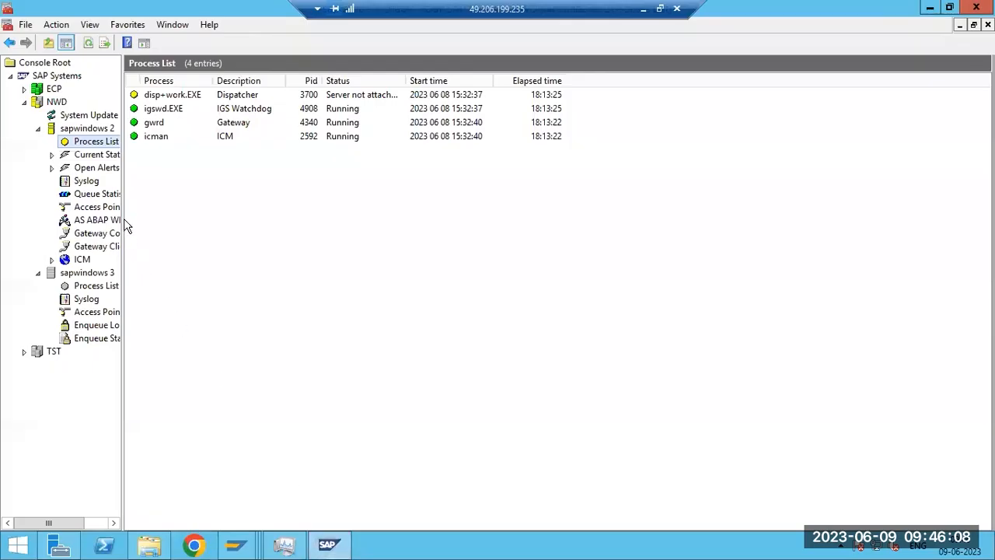
left_click(90, 42)
left_click(90, 42)
left_click(90, 42)
right_click(75, 273)
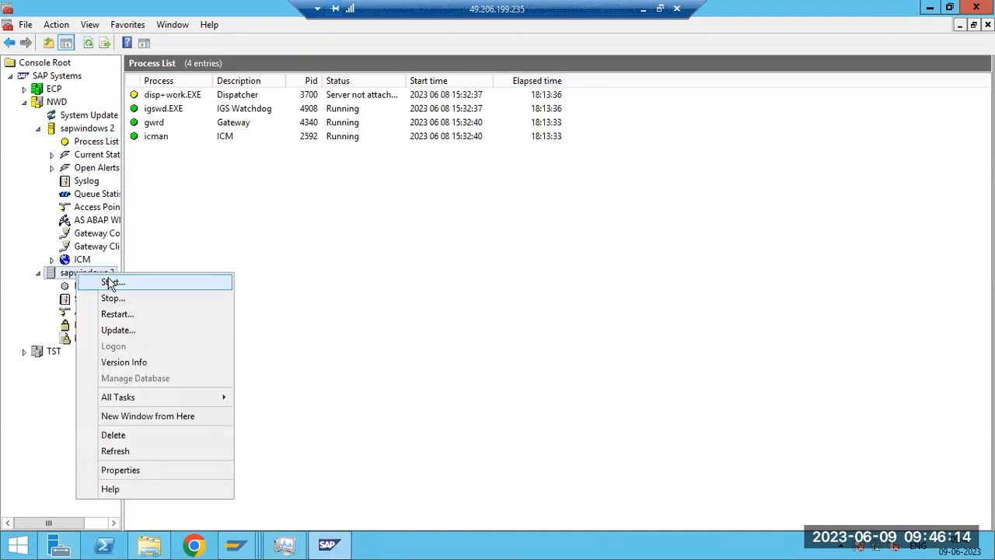
left_click(114, 284)
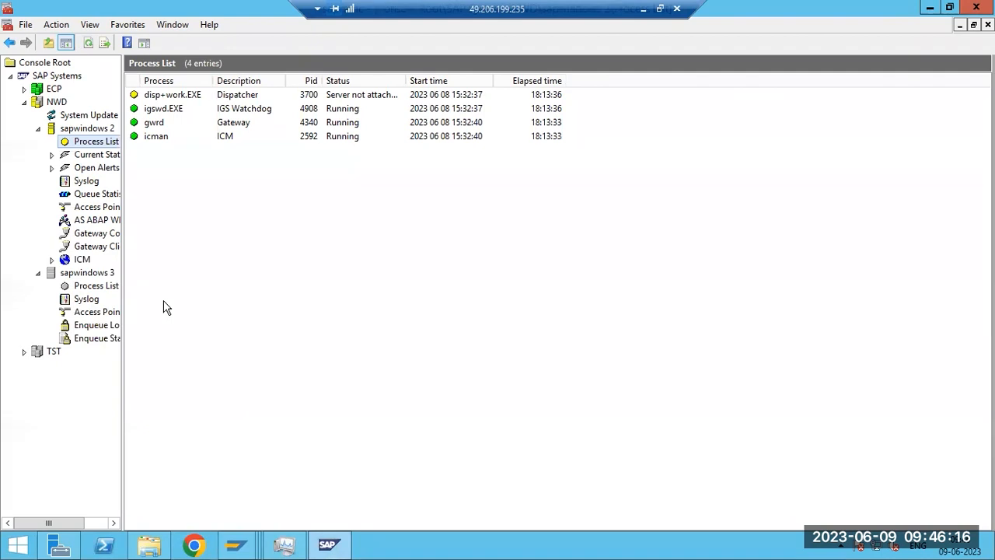
left_click(89, 45)
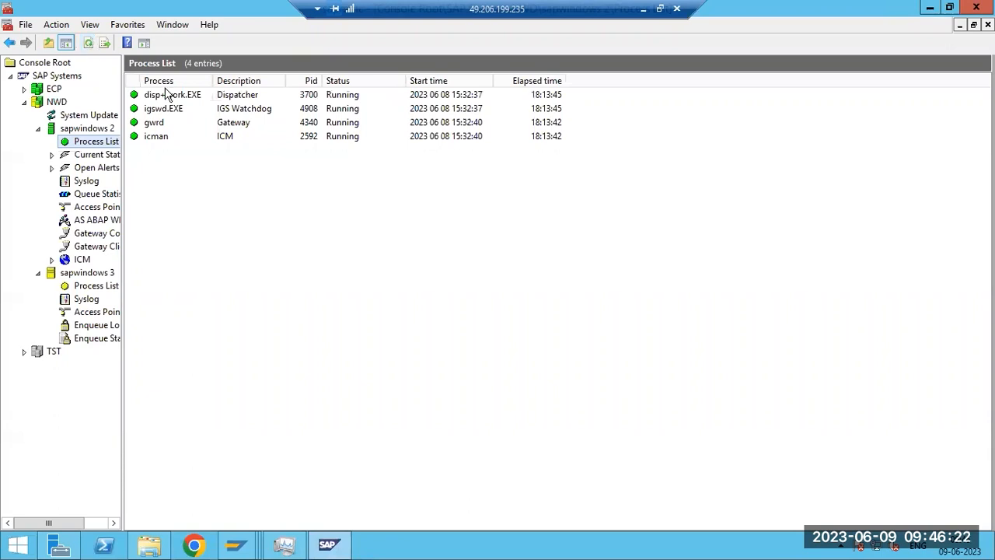
left_click(97, 286)
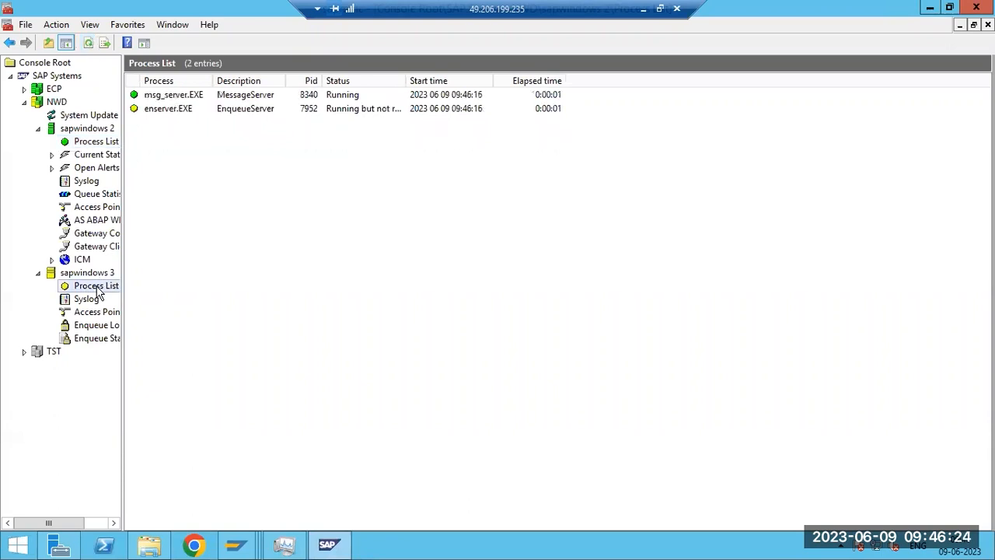
left_click(90, 44)
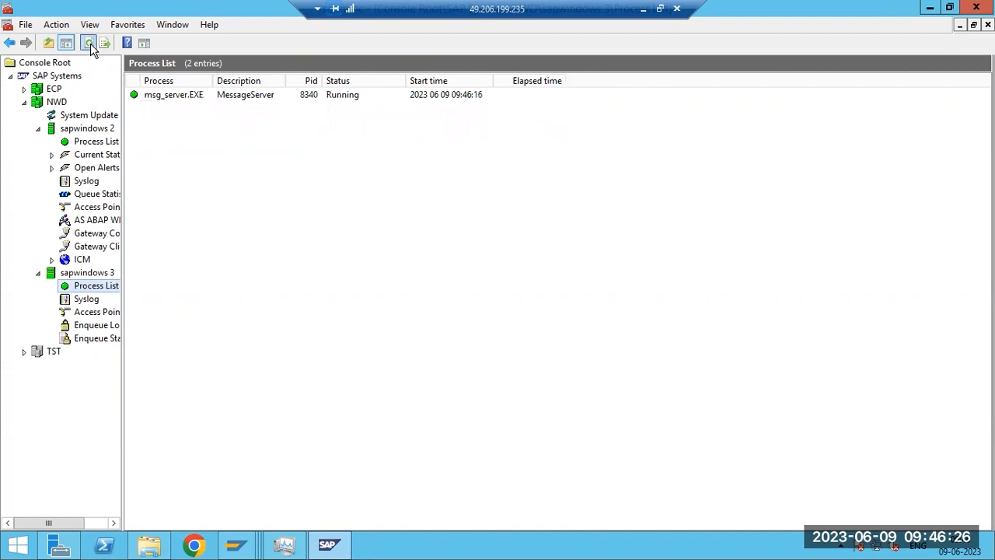
- Switch to the NWD client 000 session, read the START_CALL_SICK runtime error, leave it and decline the log-off
mouse_move(235, 544)
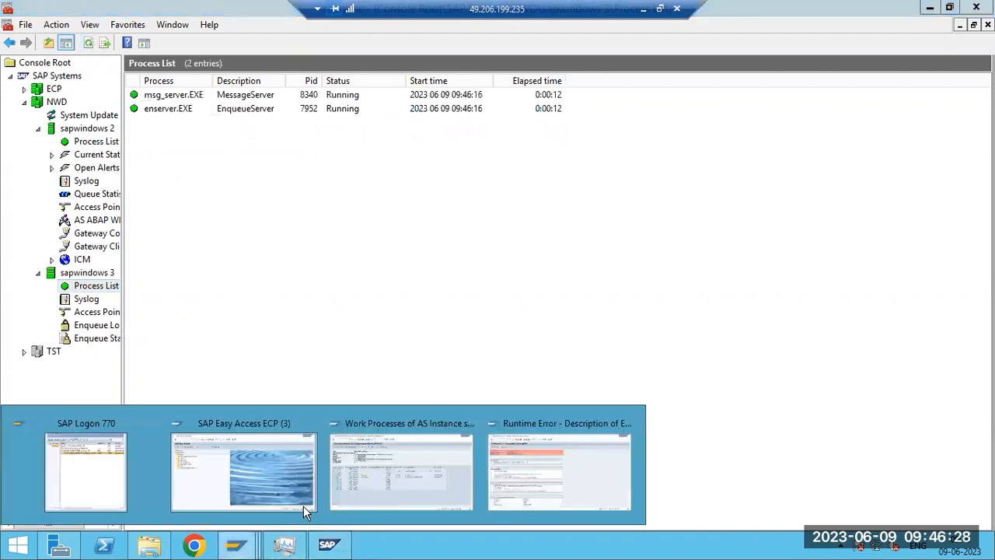
left_click(537, 466)
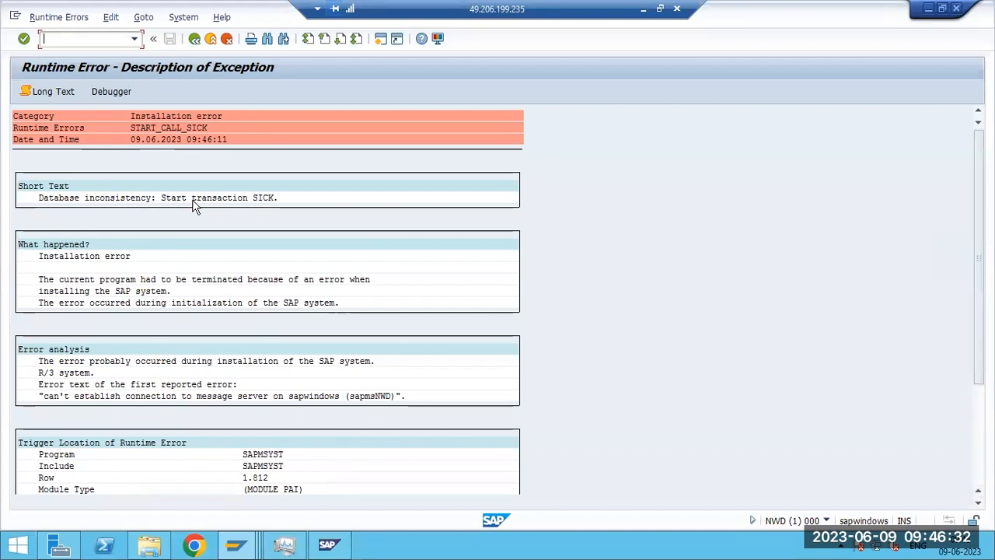
left_click(194, 38)
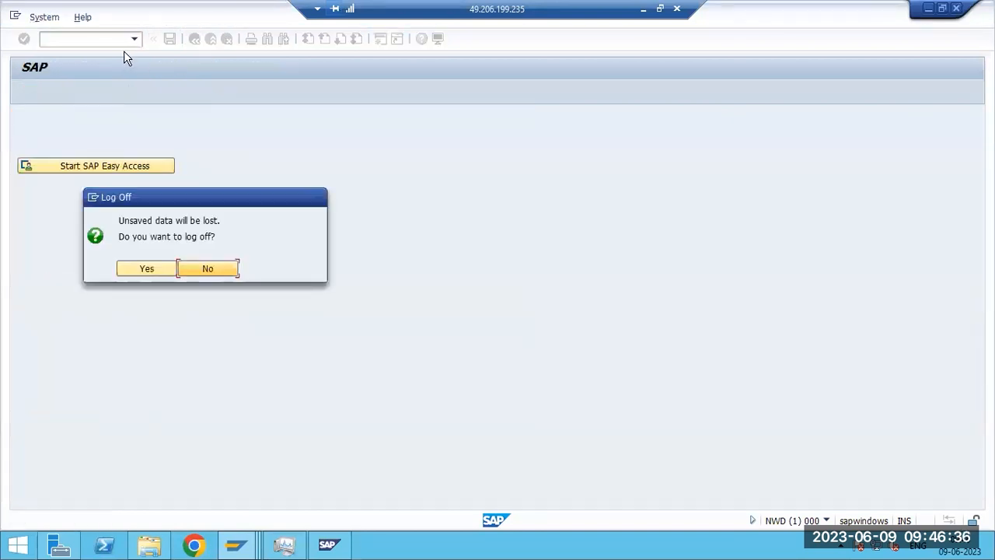
left_click(207, 269)
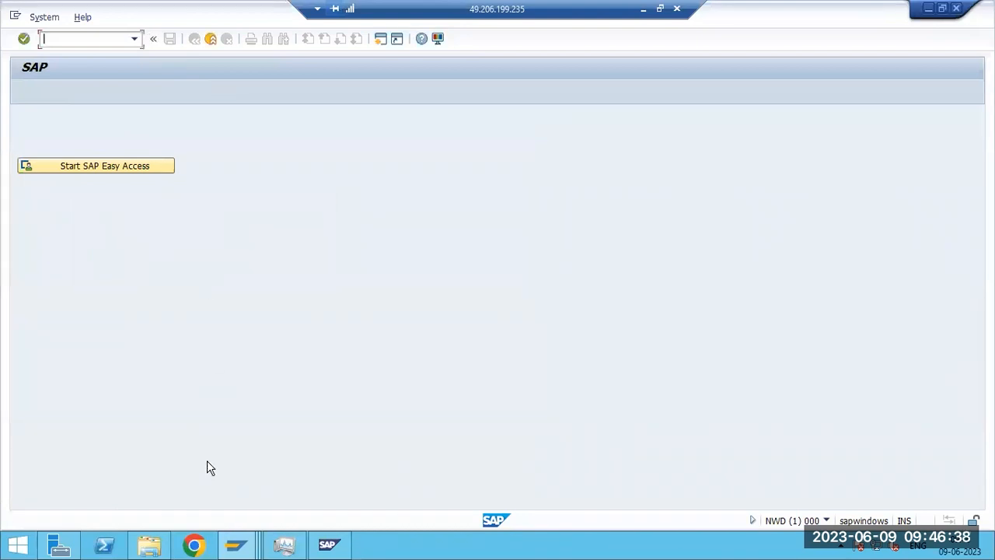
- Return to the sapwindows_NWD_02 work process overview and refresh it repeatedly to check the status of the work processes
left_click(236, 544)
left_click(142, 470)
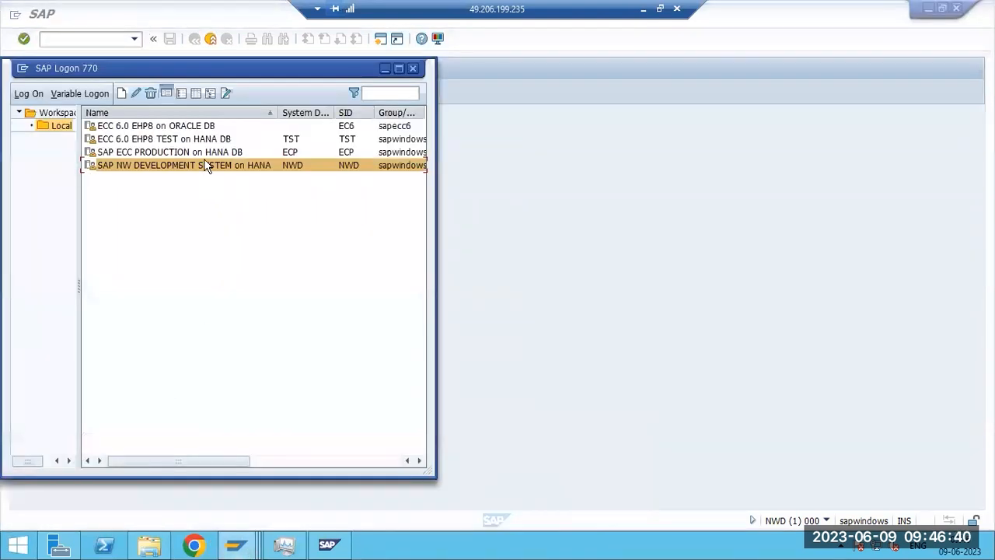
left_click(234, 544)
left_click(367, 477)
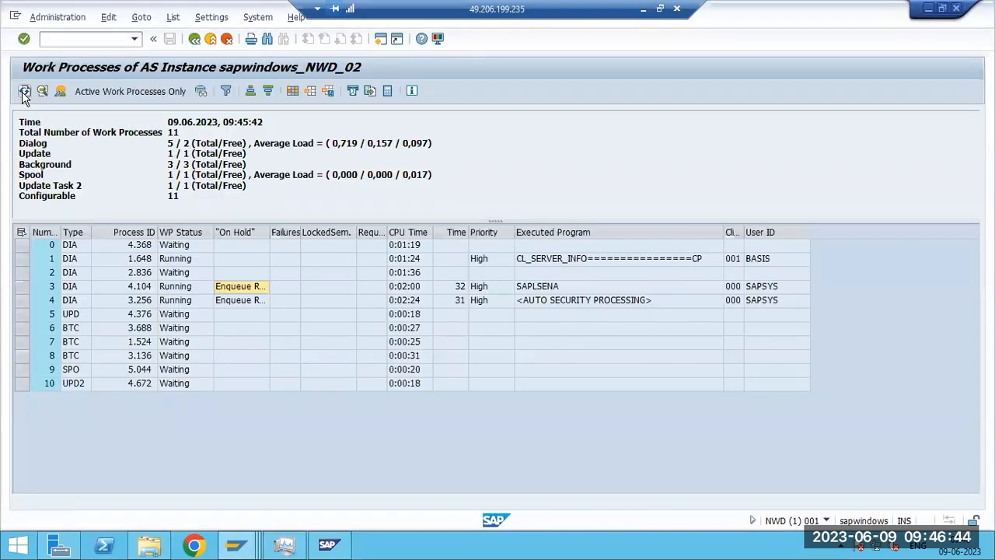
left_click(24, 92)
left_click(24, 92)
left_click(25, 93)
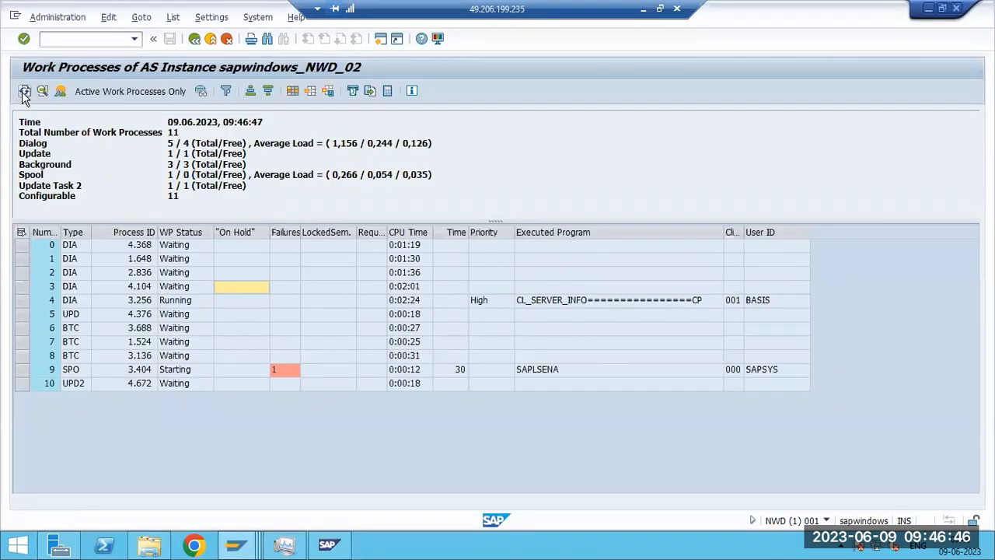
left_click(25, 94)
left_click(26, 94)
left_click(28, 93)
left_click(28, 94)
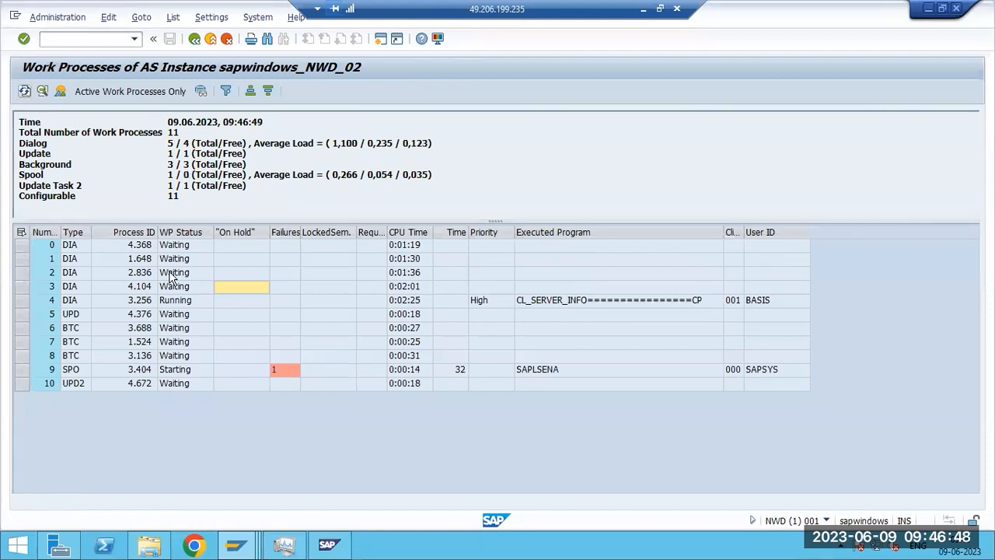
left_click(24, 93)
left_click(25, 92)
left_click(25, 92)
left_click(24, 93)
left_click(24, 92)
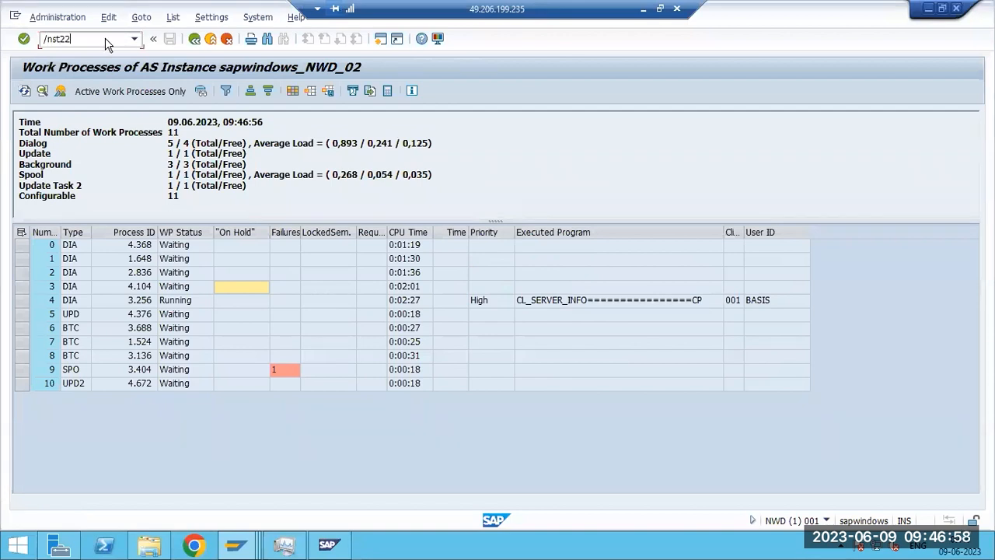
- Open transaction ST22 with /nst22 and list today's runtime errors
left_click(106, 39)
type("/nst22")
key("Return")
left_click(196, 149)
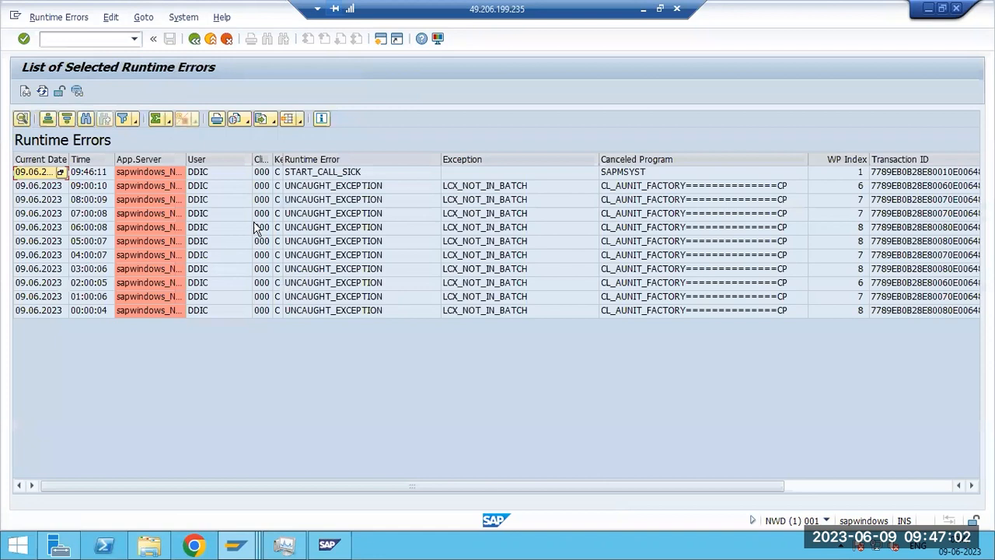
- Look through the listed runtime errors, open the UNCAUGHT_EXCEPTION dump from 09:00:10 and read its long text
left_click(318, 174)
left_click(323, 188)
left_click(323, 215)
left_click(325, 258)
left_click(329, 283)
left_click(332, 295)
left_click(327, 310)
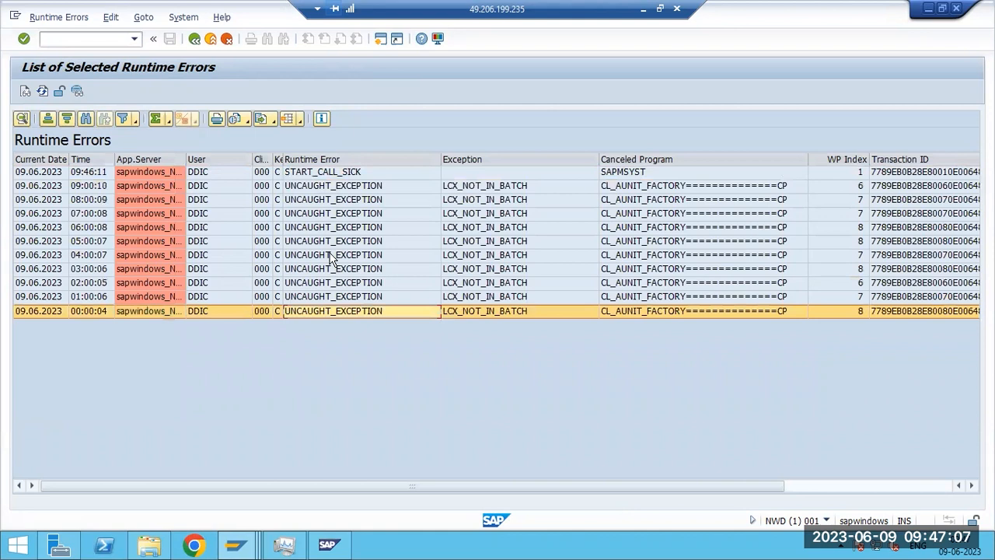
double_click(324, 186)
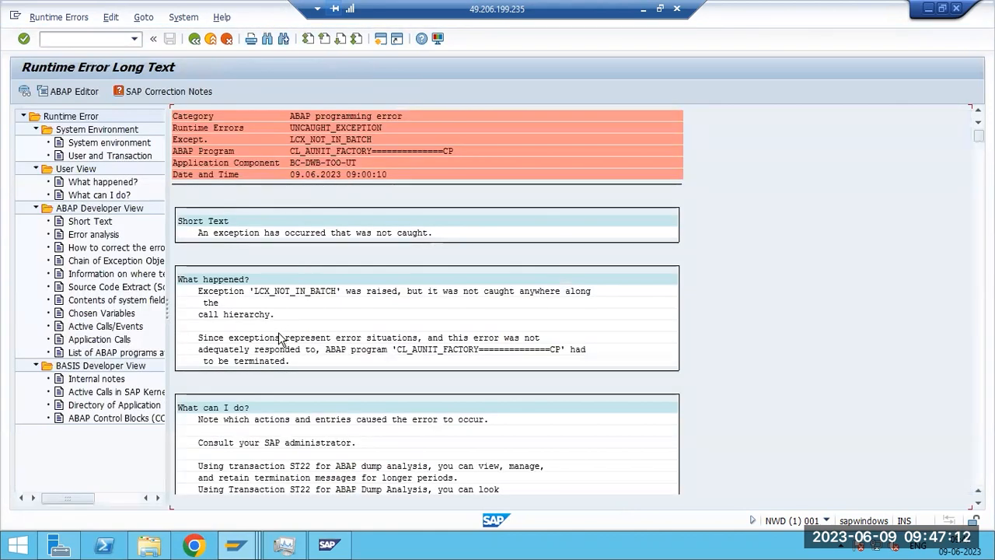
scroll(307, 352, "down", 2)
scroll(307, 352, "down", 5)
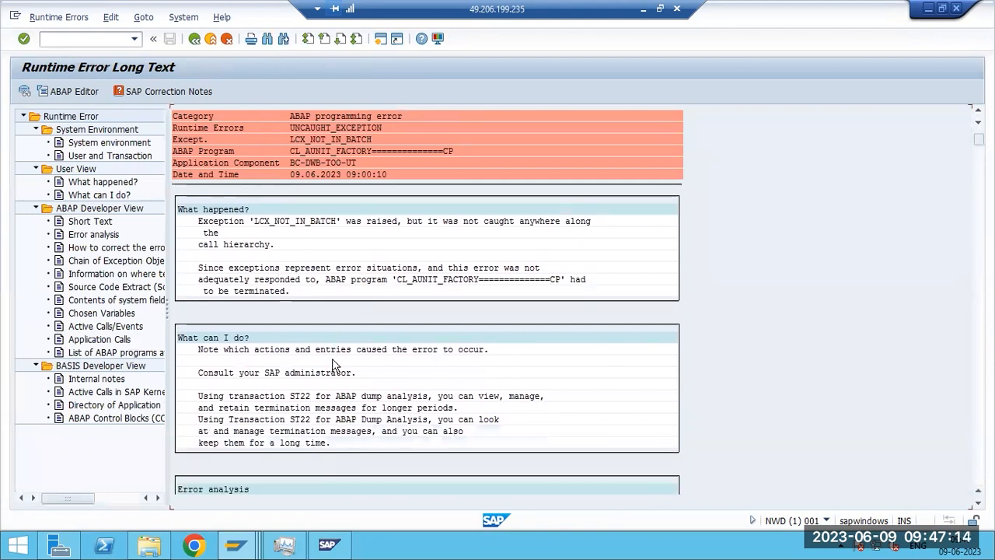
scroll(359, 414, "down", 4)
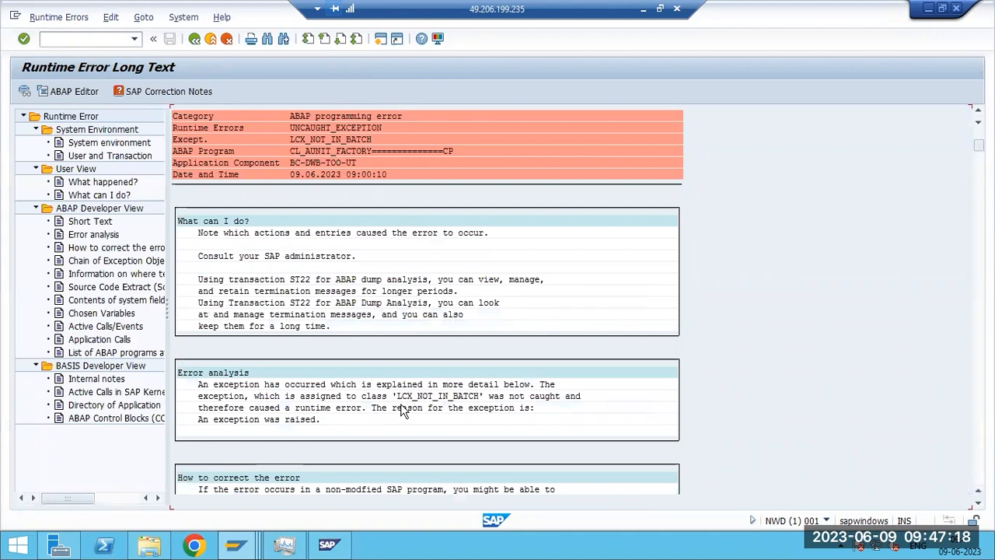
- Examine the dump's User and Transaction, Chain of Exception Objects, What happened? and What can I do? sections
scroll(403, 410, "down", 2)
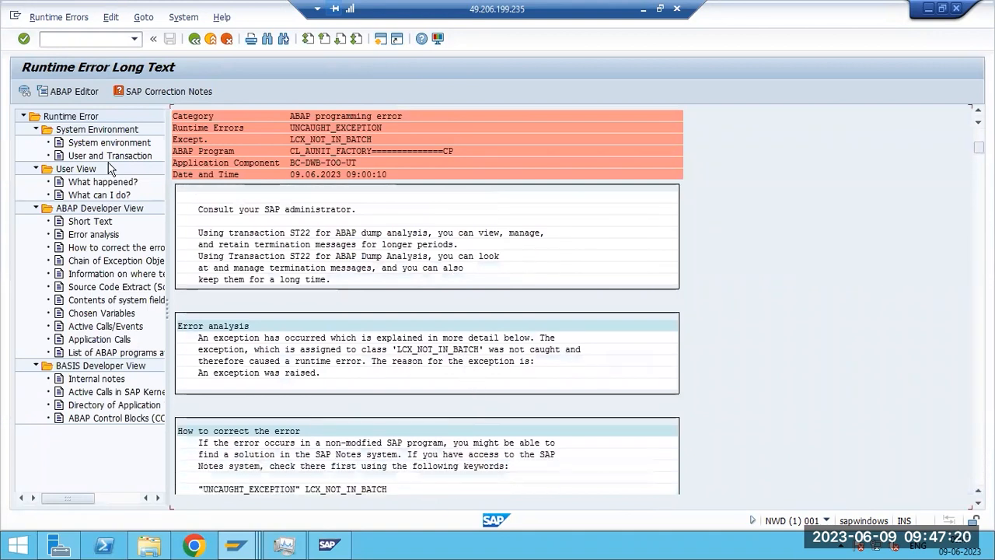
left_click(109, 155)
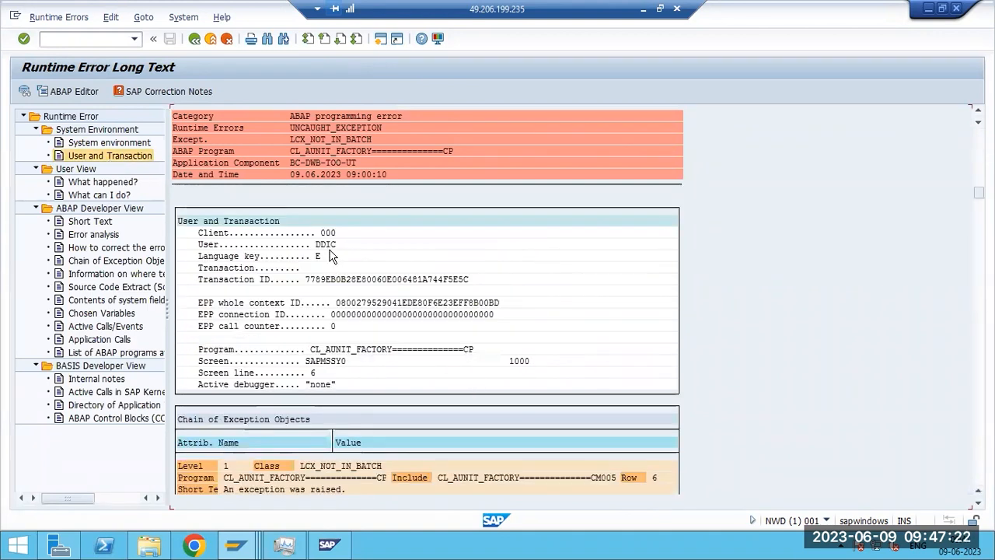
left_click(329, 233)
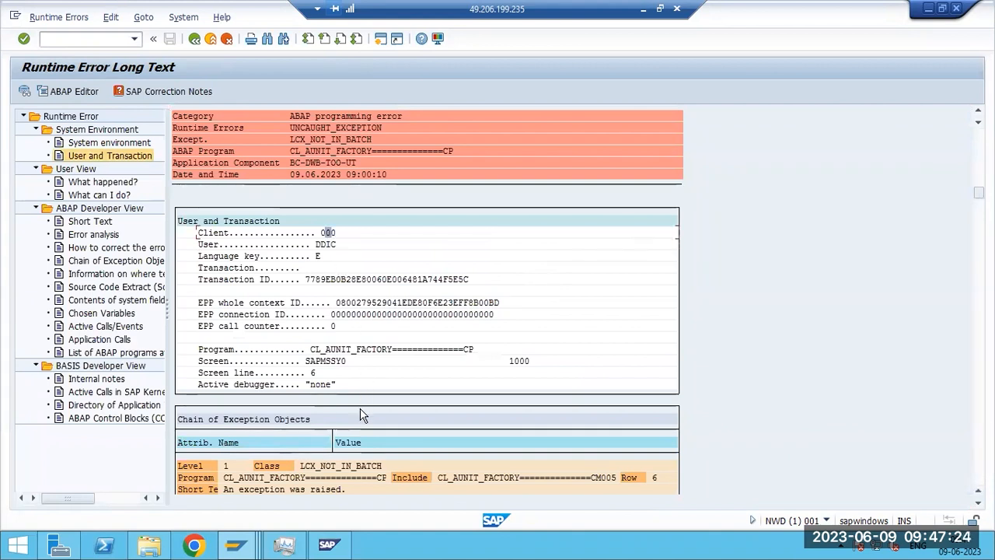
scroll(357, 405, "down", 3)
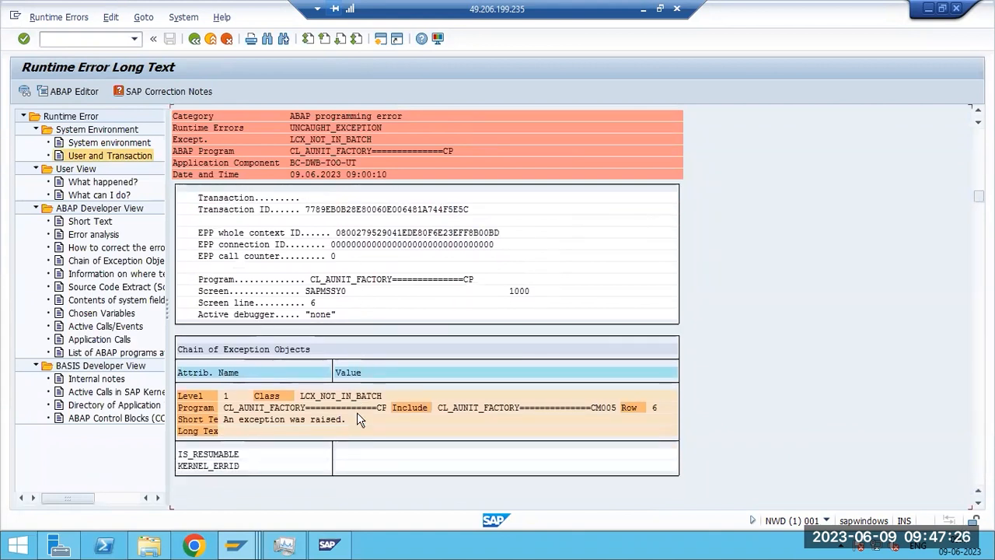
scroll(357, 412, "up", 1)
scroll(268, 366, "up", 1)
scroll(256, 373, "down", 2)
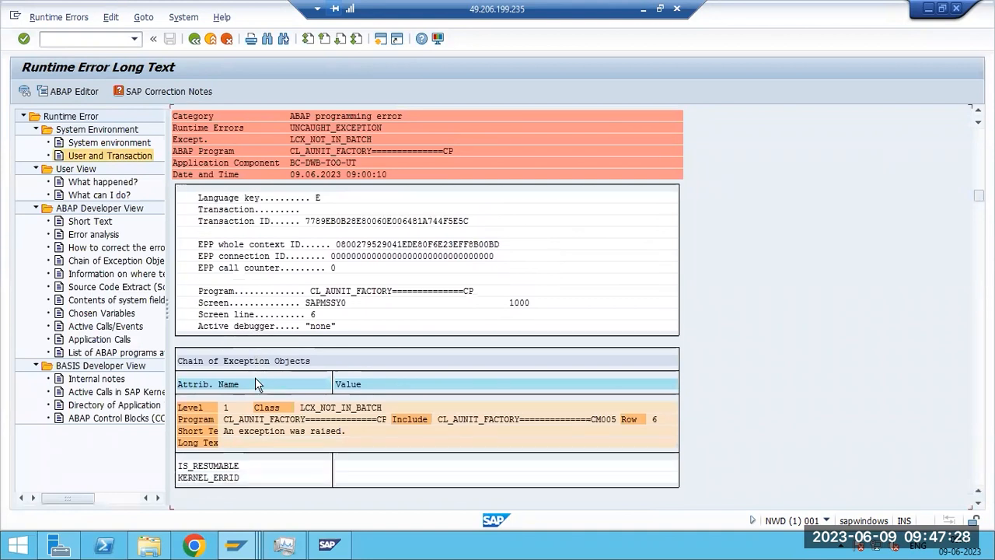
left_click(206, 477)
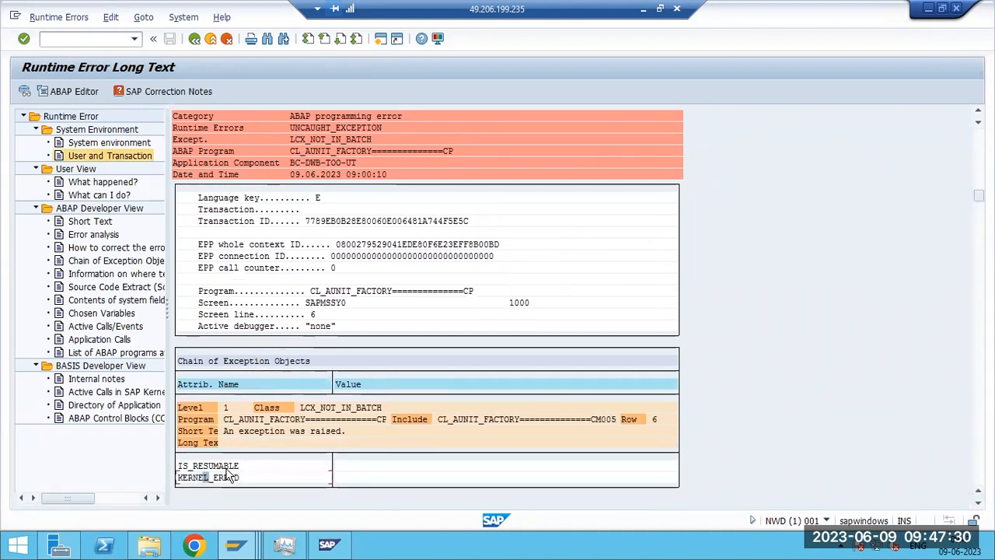
left_click(92, 184)
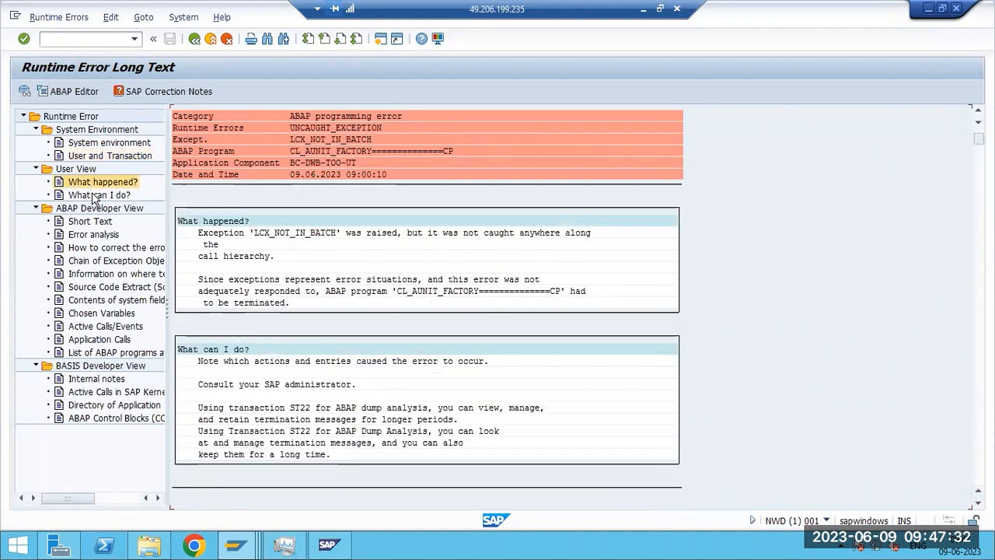
left_click(93, 196)
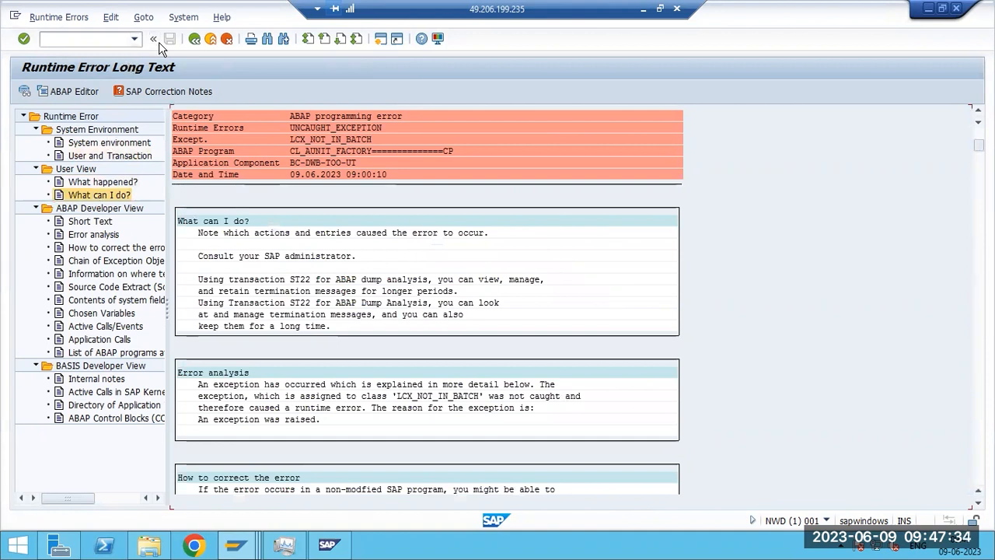
- Leave the dump, look through yesterday's runtime errors and return to SAP Easy Access
left_click(194, 38)
left_click(191, 184)
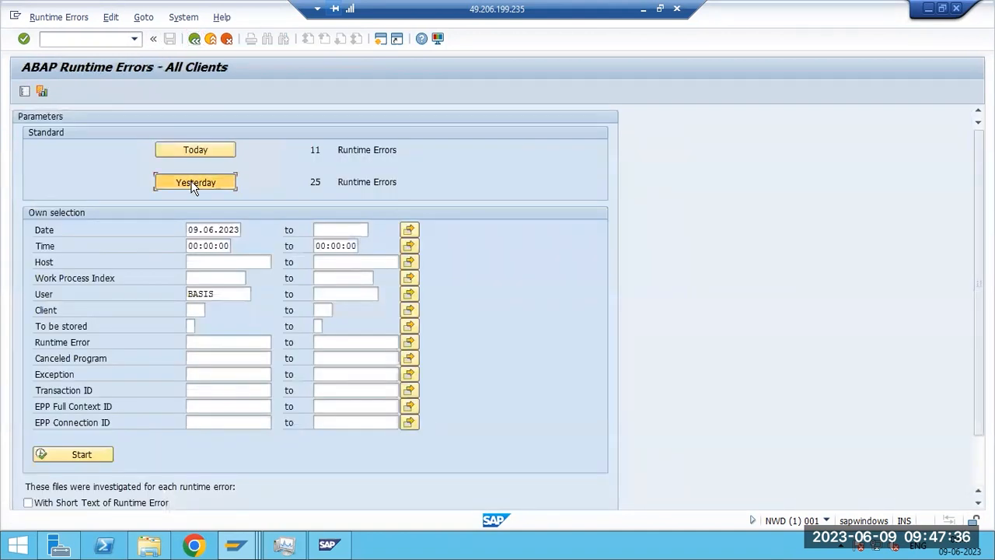
scroll(303, 374, "down", 1)
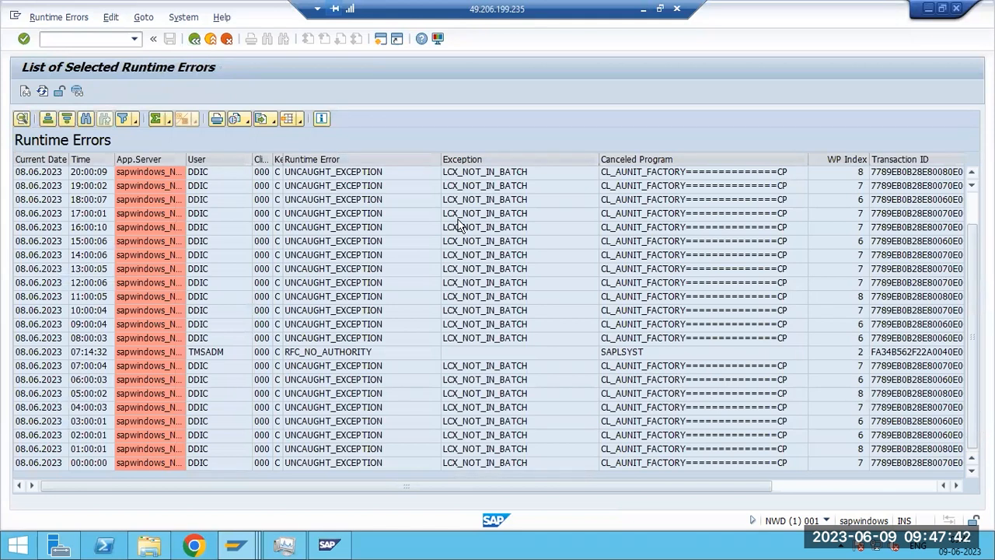
left_click(153, 39)
left_click(153, 40)
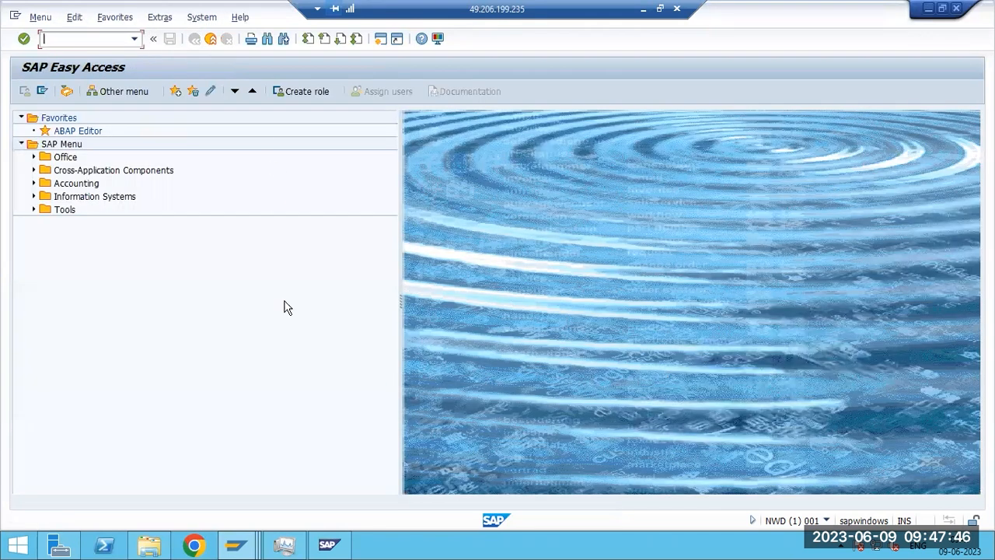
- Bring up the ECP session, switch to the SAP Management Console and select msg_server.EXE in the sapwindows 3 process list
left_click(256, 546)
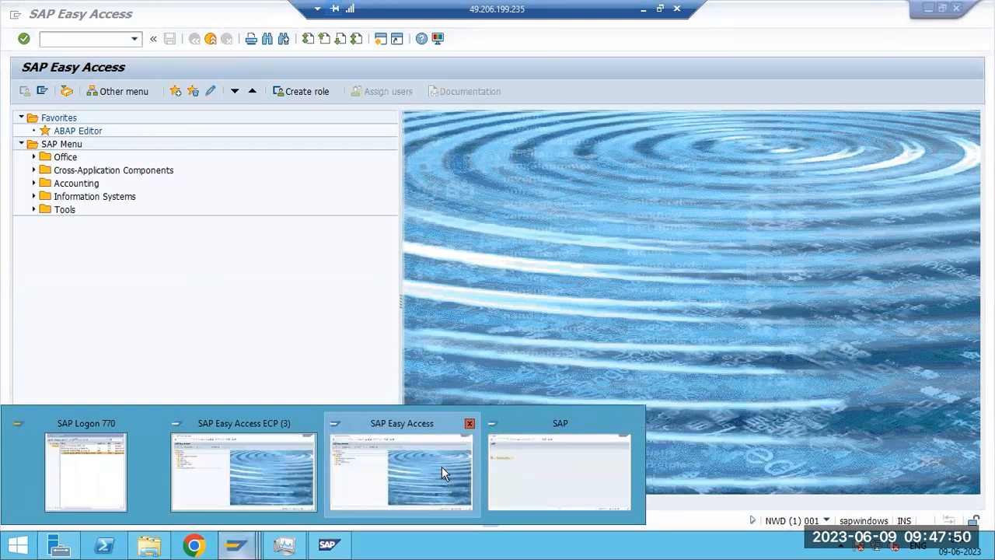
left_click(308, 473)
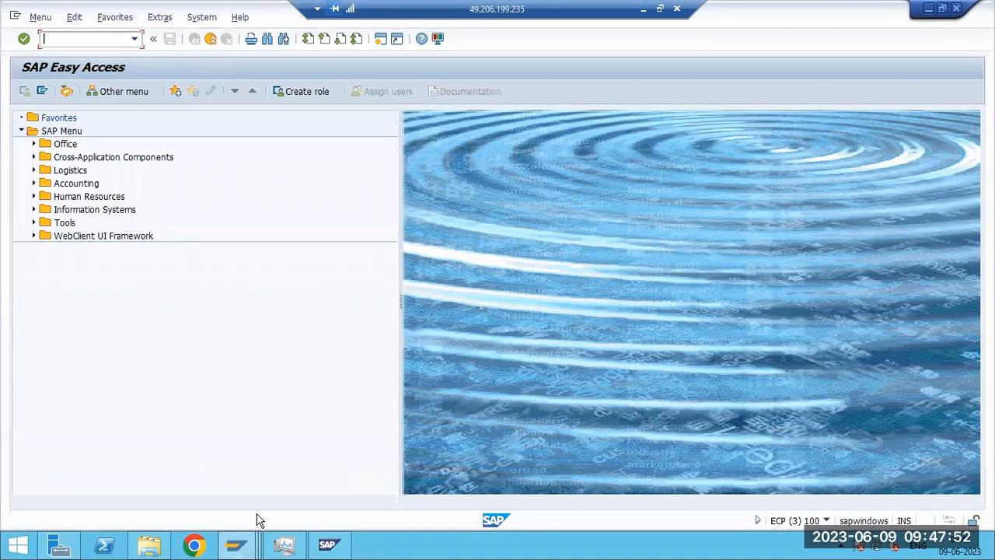
left_click(330, 545)
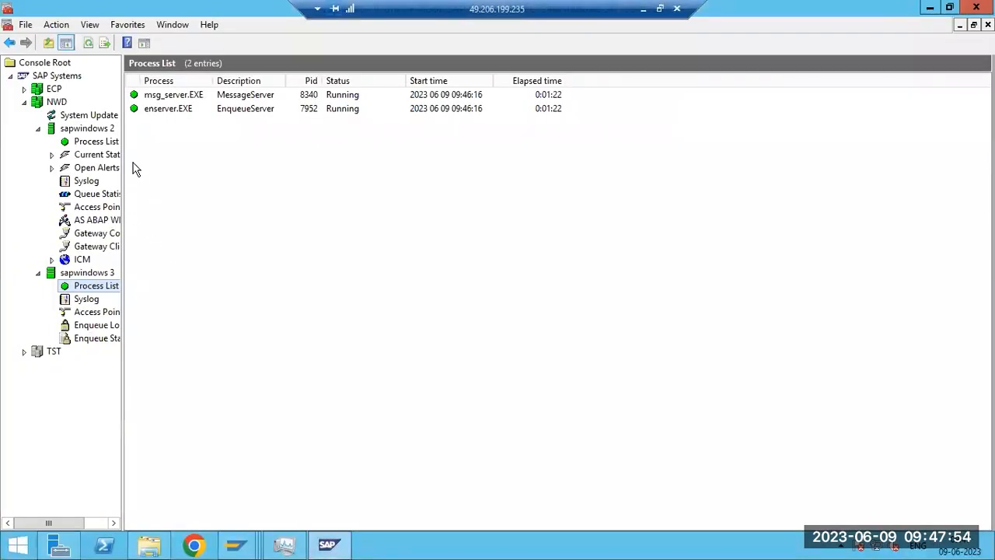
left_click(153, 99)
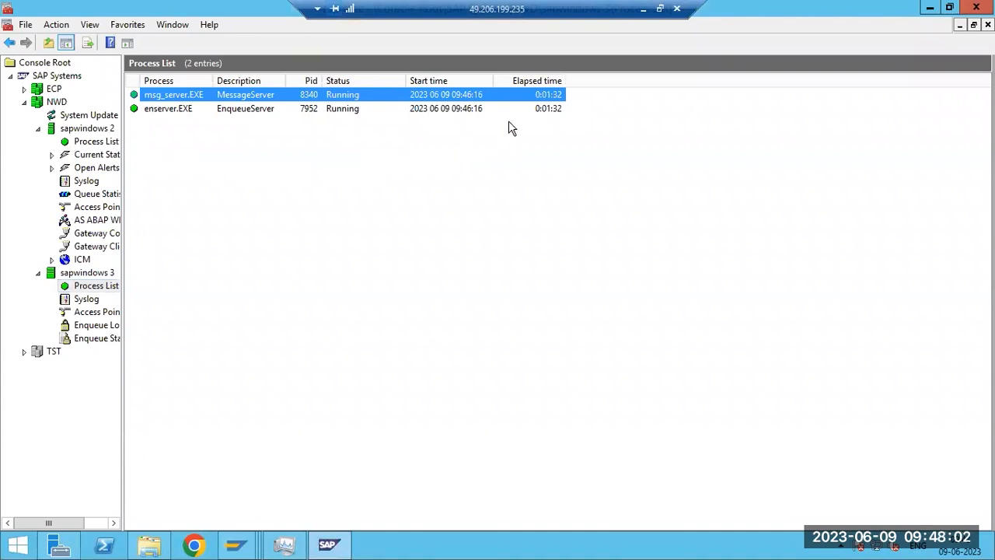
- Switch to Paint and draw a red rounded rectangle about 179 × 92 px to the right of the large black box
left_click(644, 9)
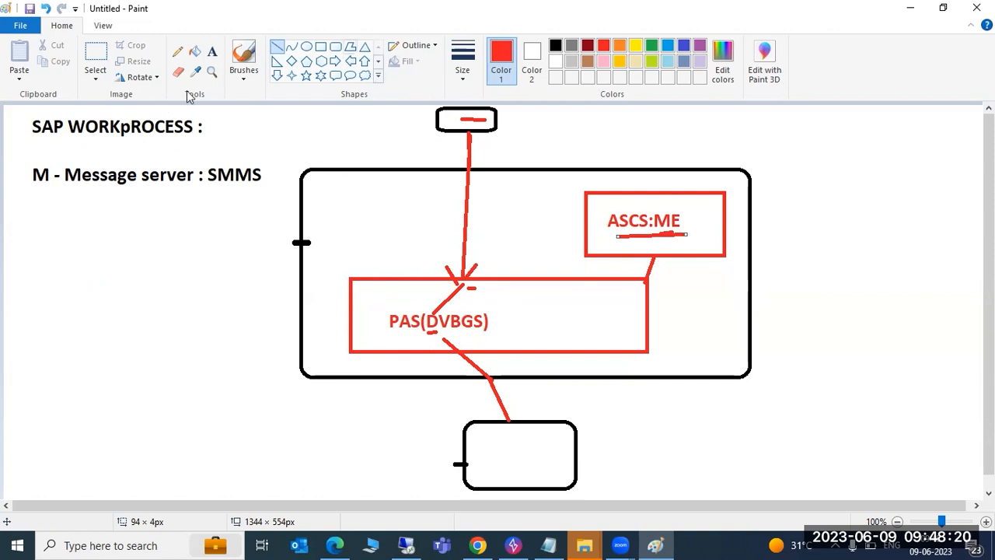
left_click(335, 46)
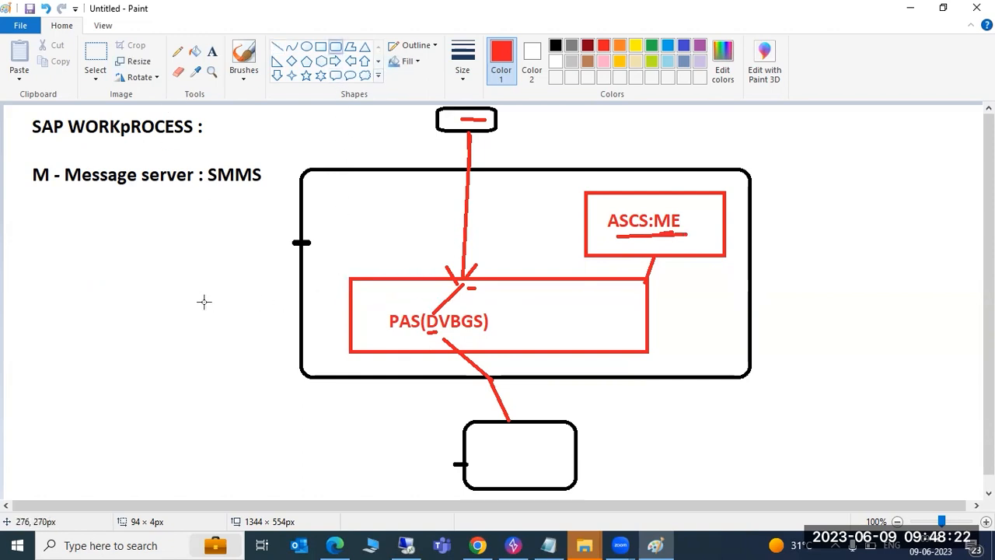
mouse_move(770, 277)
left_mouse_down()
mouse_move(820, 338)
mouse_move(901, 345)
left_mouse_up()
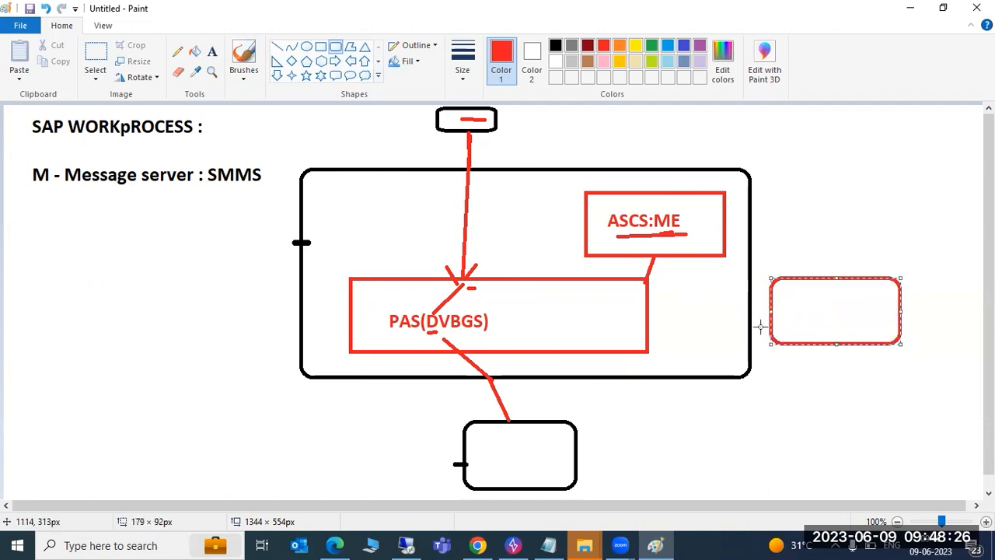
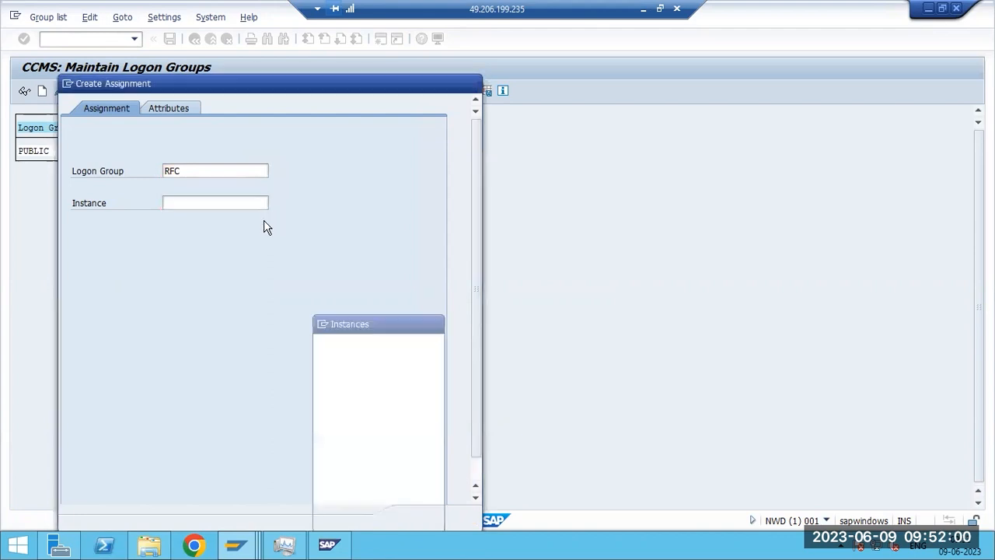
- Assign instance sapwindows_NWD_02 to the RFC logon group, save the assignment and show the load distribution
double_click(357, 362)
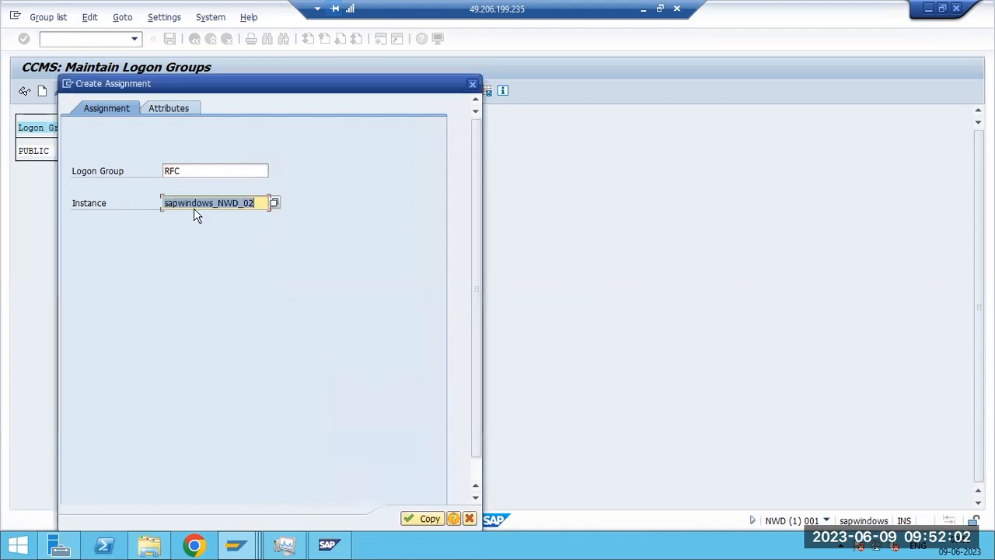
left_click(413, 516)
left_click(170, 39)
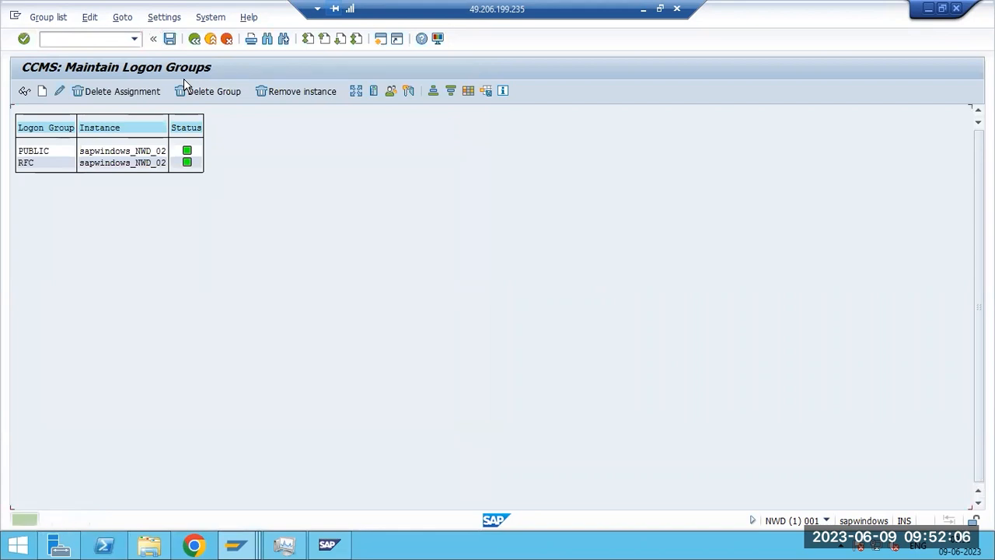
left_click(359, 93)
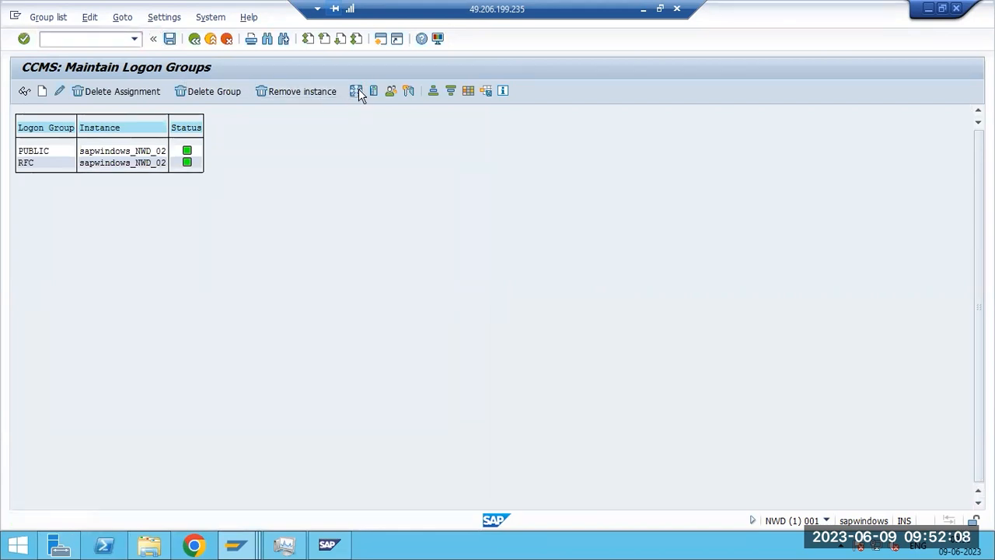
left_click(71, 153)
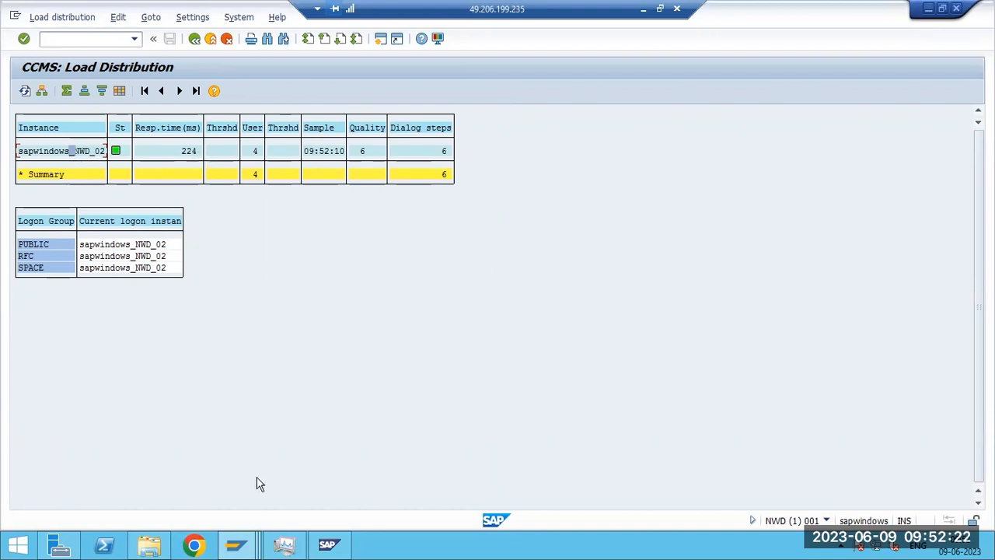
- Switch to SAP Logon and start a new connection for a user specified system, proceeding to its connection parameters
left_click(235, 544)
left_click(85, 473)
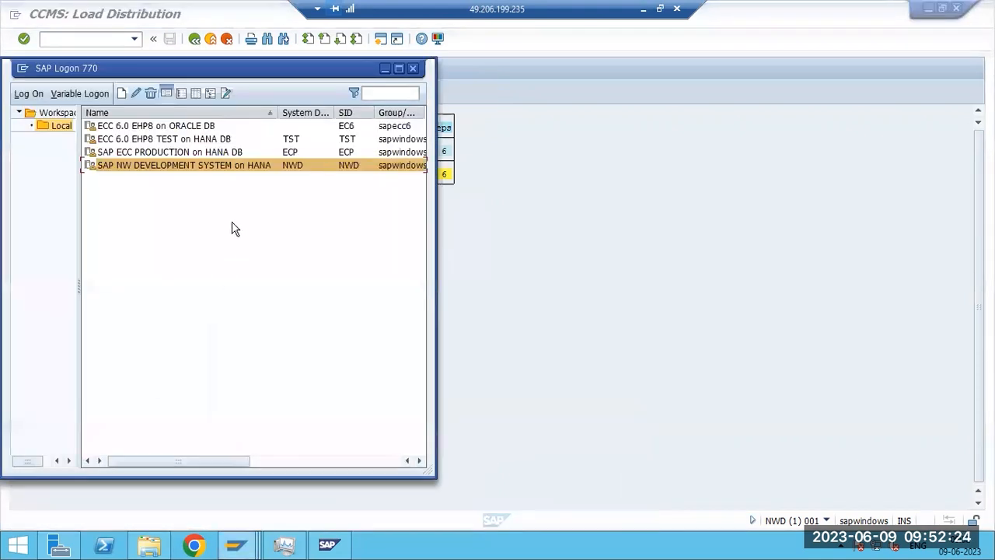
left_click(121, 94)
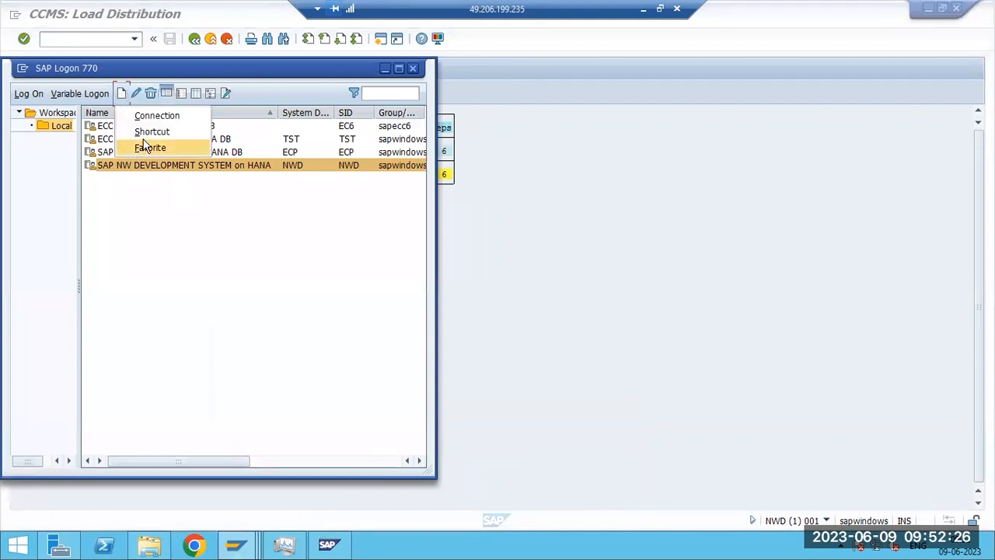
left_click(155, 116)
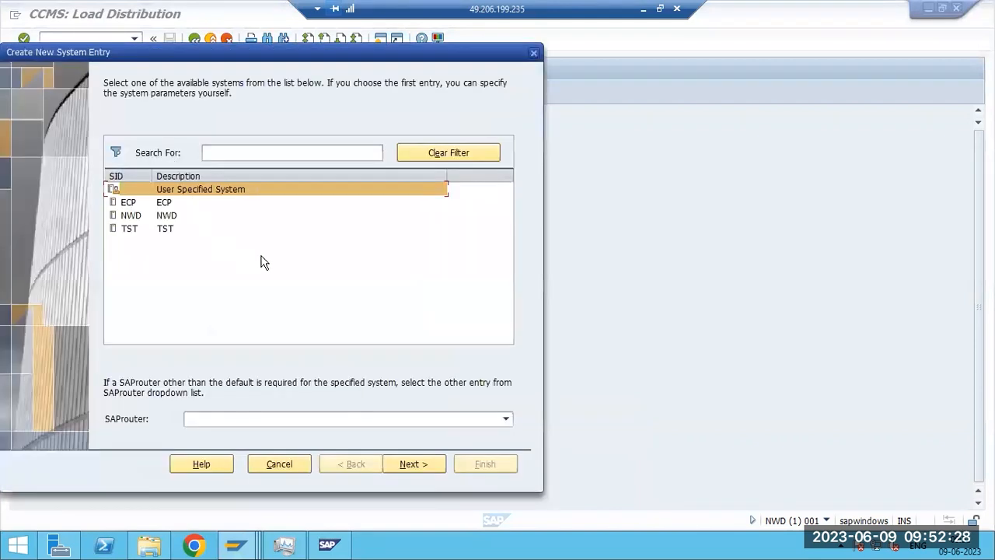
left_click(395, 466)
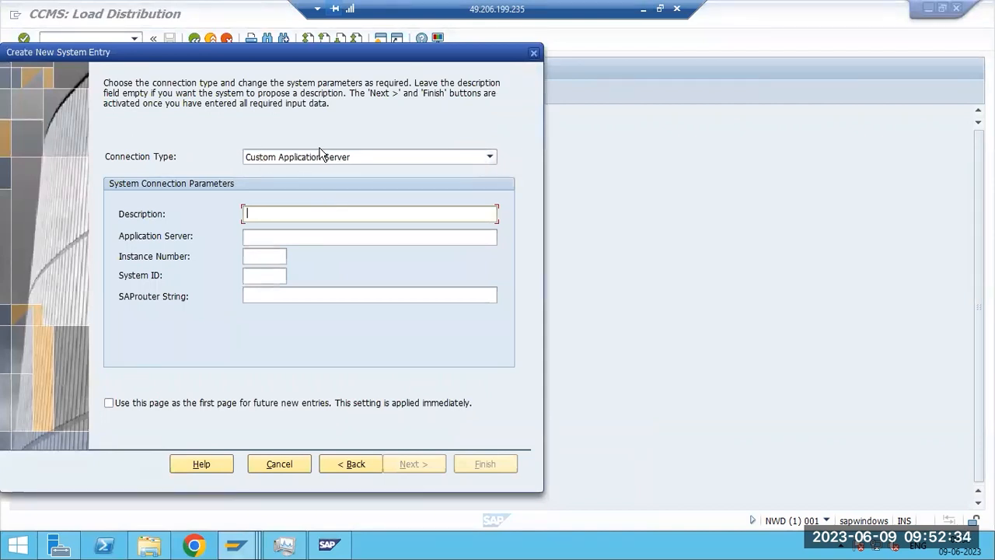
- Switch to Paint and mark the PAS box and the two outer red server boxes with short red lines
left_click(644, 9)
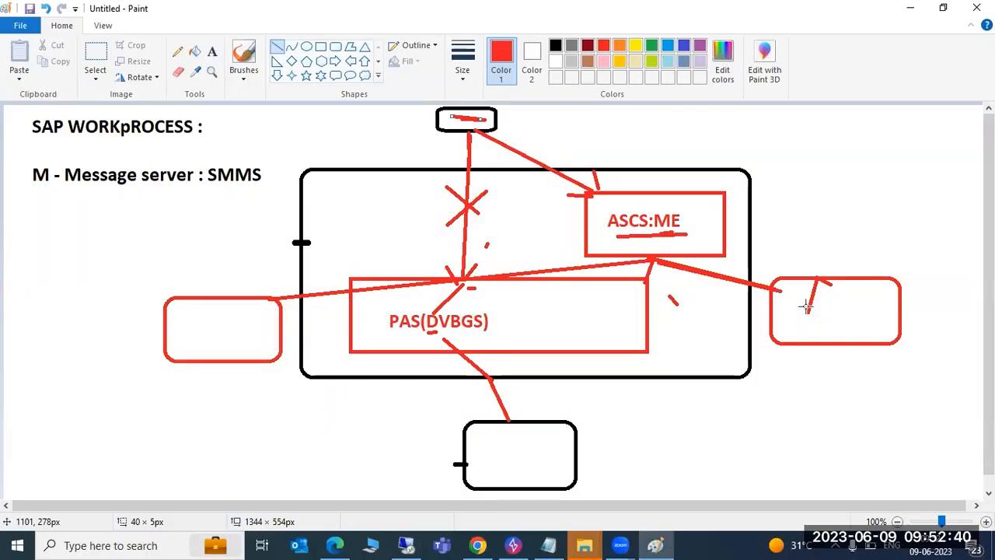
left_click(583, 312)
left_click_drag(583, 312, 584, 318)
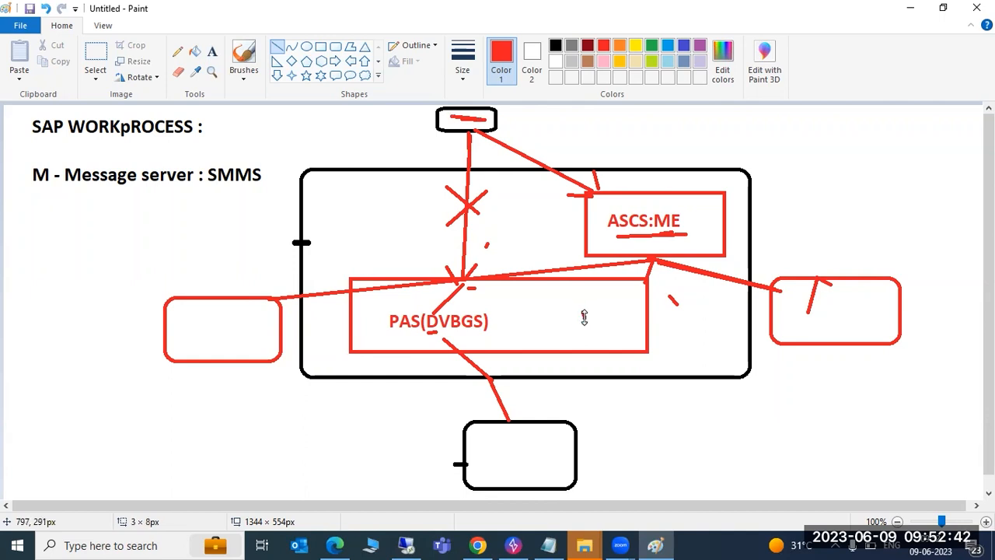
left_click_drag(826, 304, 834, 319)
left_click_drag(218, 330, 249, 319)
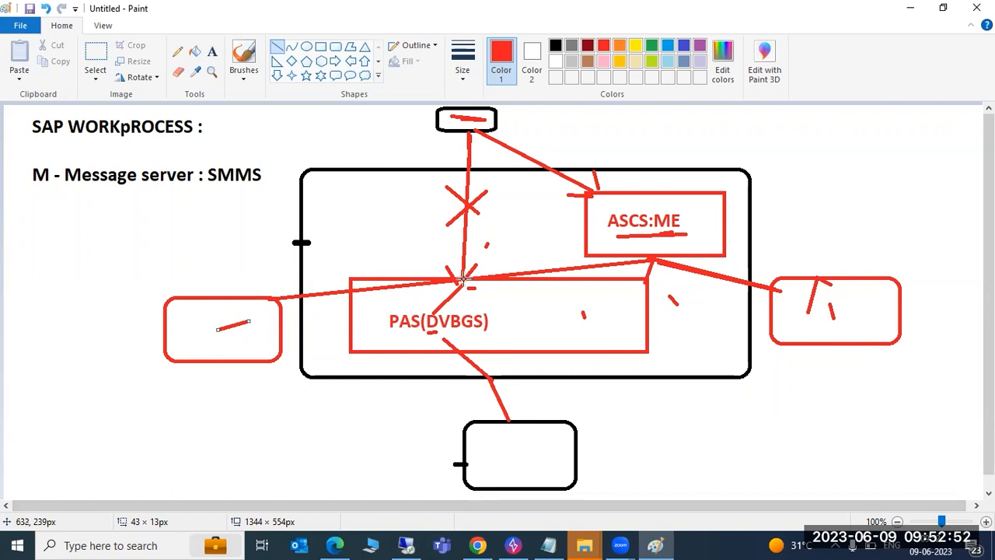
- Cross out the PAS(DVBGS) label with two long red diagonals and add a line about 30 px long beside it
left_click_drag(516, 249, 465, 367)
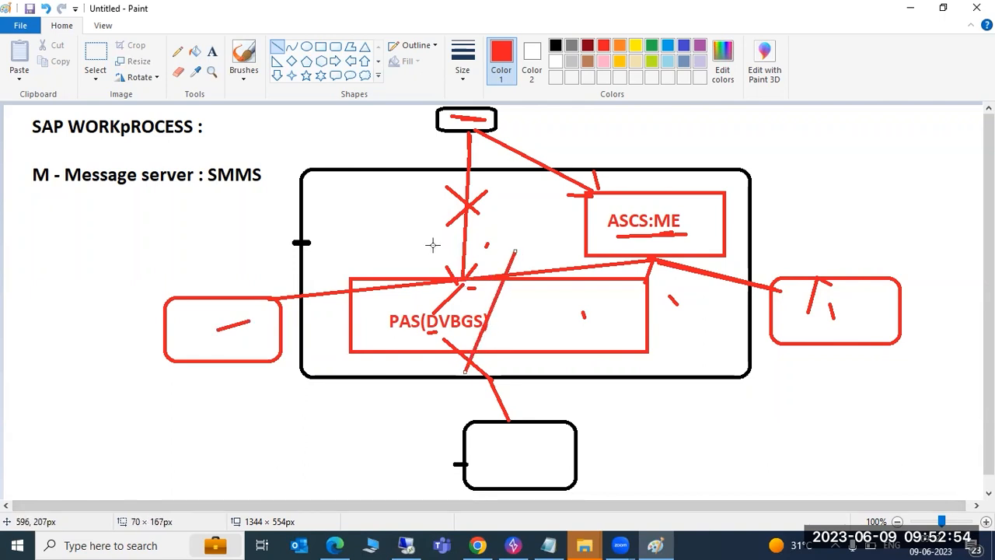
left_click_drag(432, 245, 527, 379)
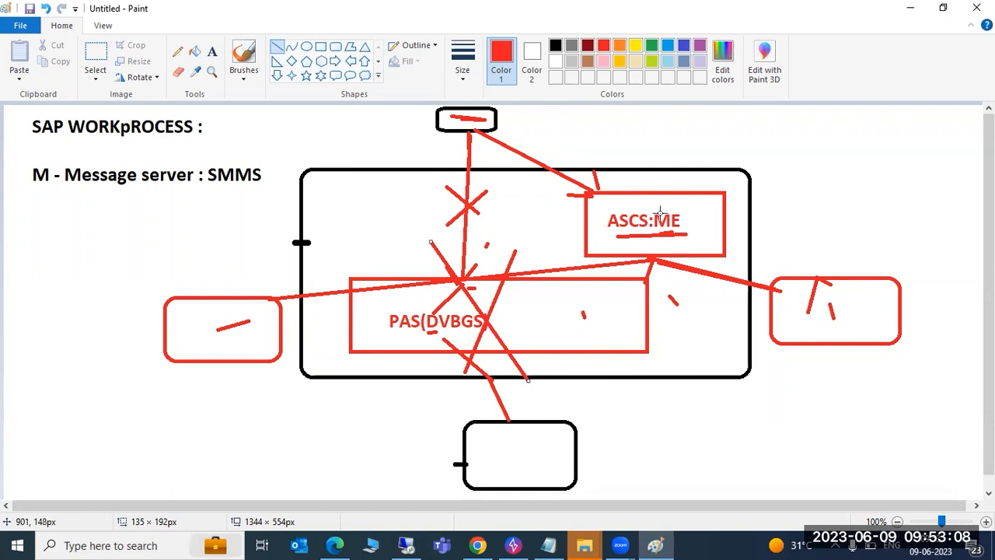
left_click_drag(530, 303, 553, 301)
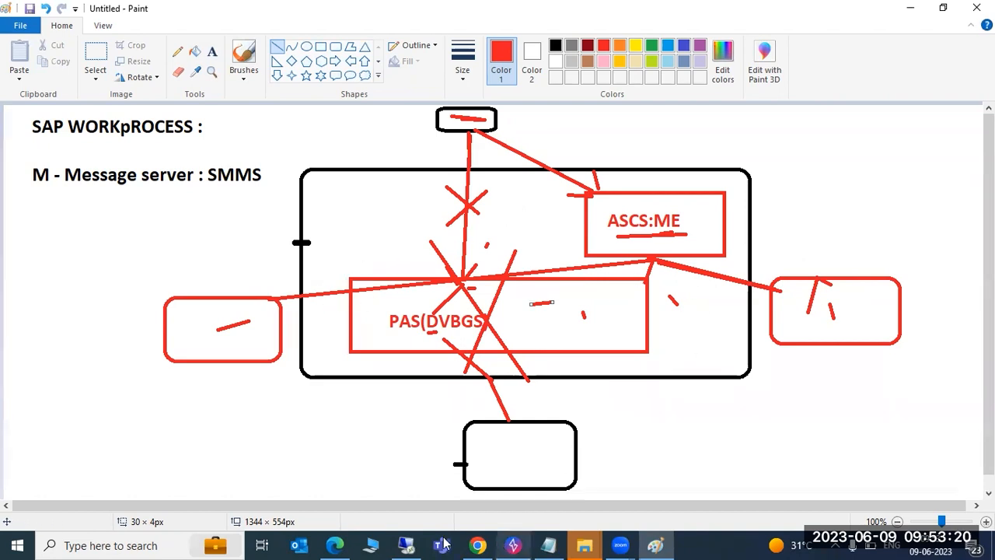
- Switch to the remote SAP Logon entry, set the connection type to Group/Server Selection and enter the description NWD - GROUPS
left_click(419, 543)
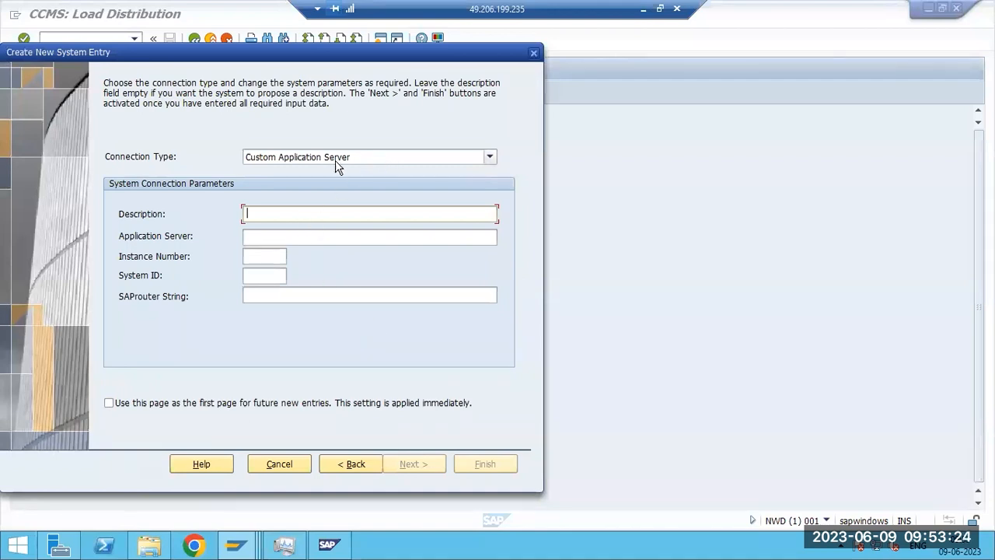
left_click(293, 156)
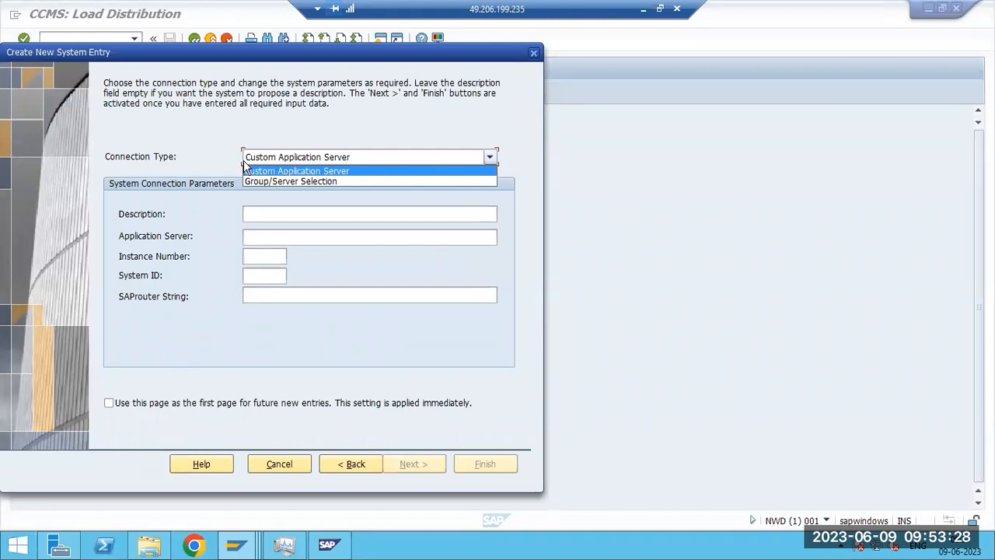
left_click(286, 181)
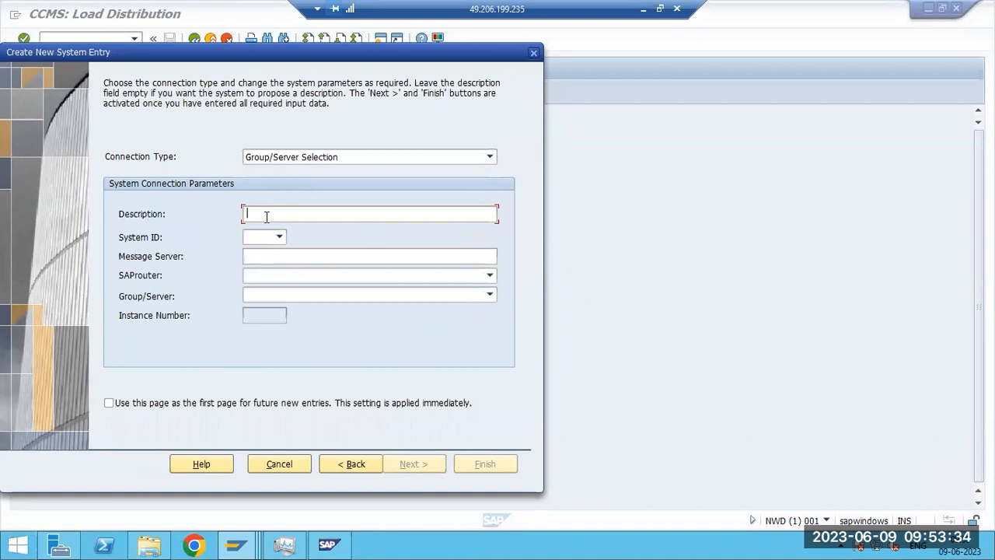
type("NWD - GROUPS")
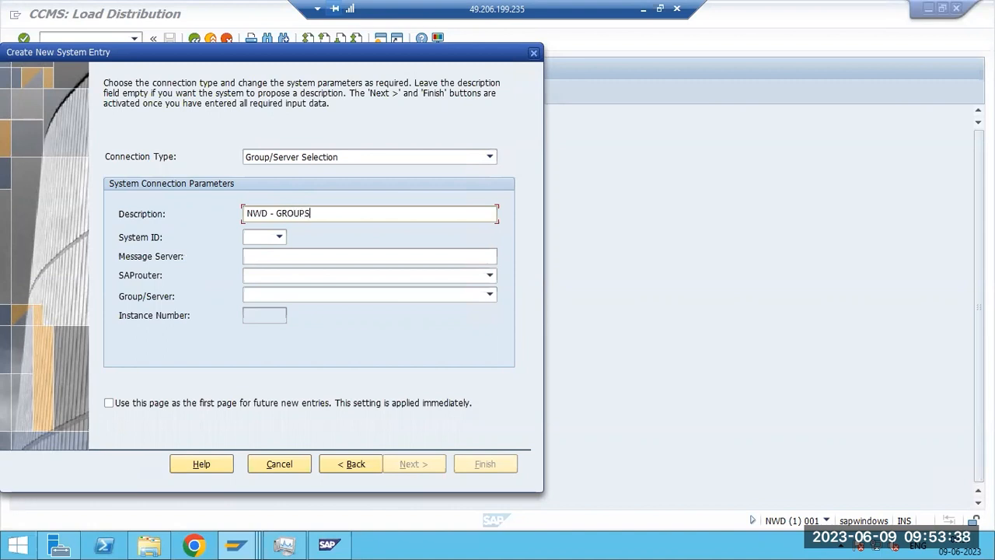
- Set the system ID to NWD and enter sapwindows:360 as the start of the message server address
left_click(264, 235)
type("NWD")
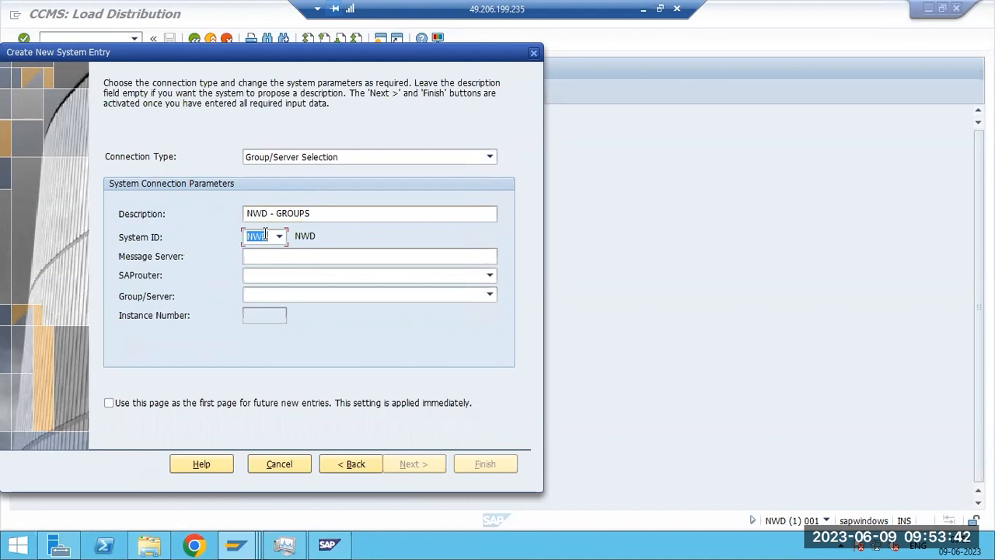
left_click(263, 256)
type("sapwindows:360")
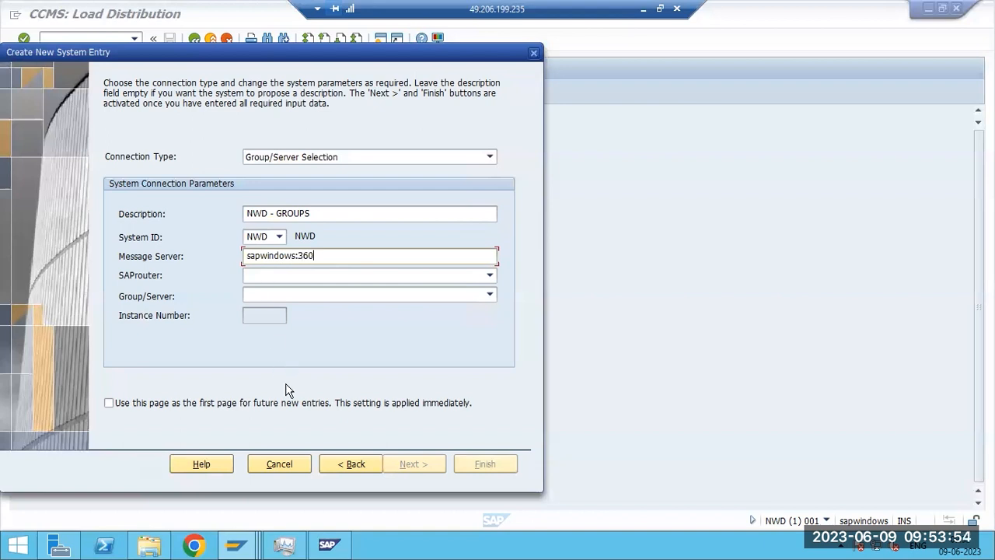
left_click_drag(299, 257, 315, 258)
- Open the Message Server Monitor (SMMS) in the Load Distribution session, dismiss the security notice and highlight the message server's port number
left_click(235, 544)
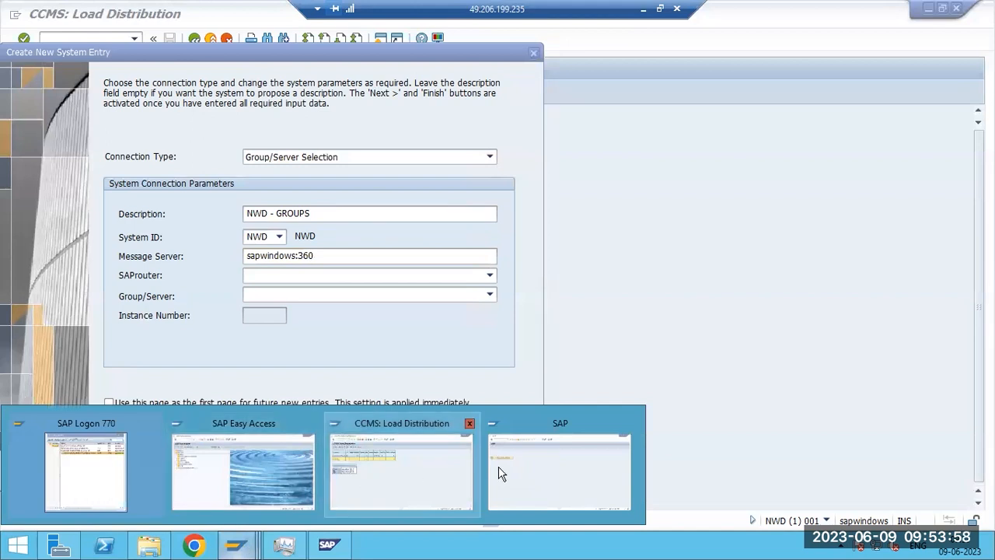
left_click(378, 478)
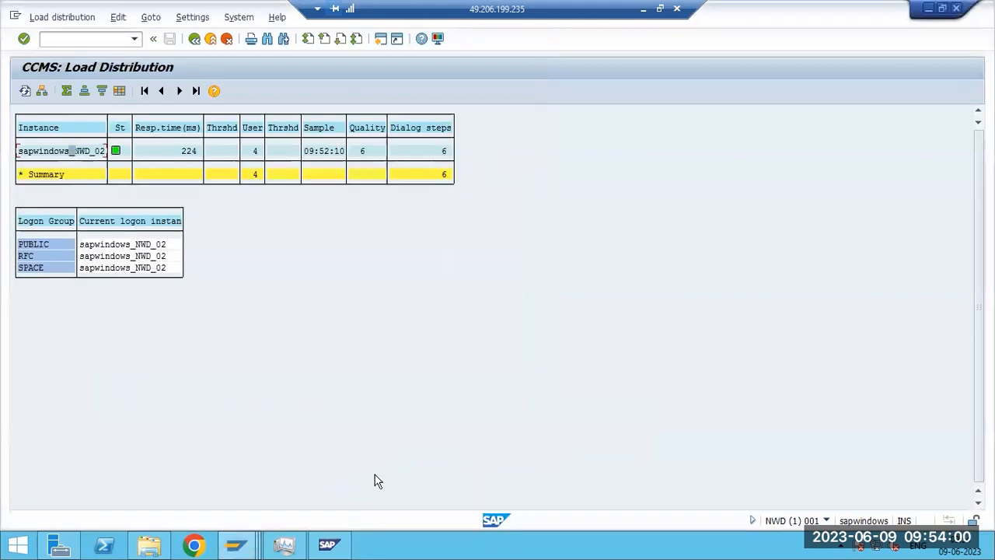
left_click(65, 40)
type("/nsmlg")
key("Return")
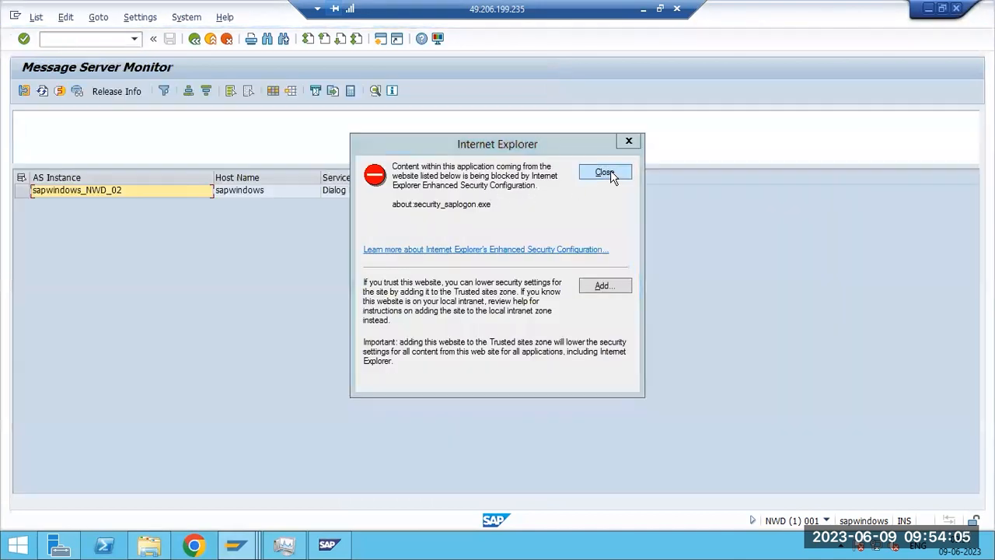
left_click(608, 171)
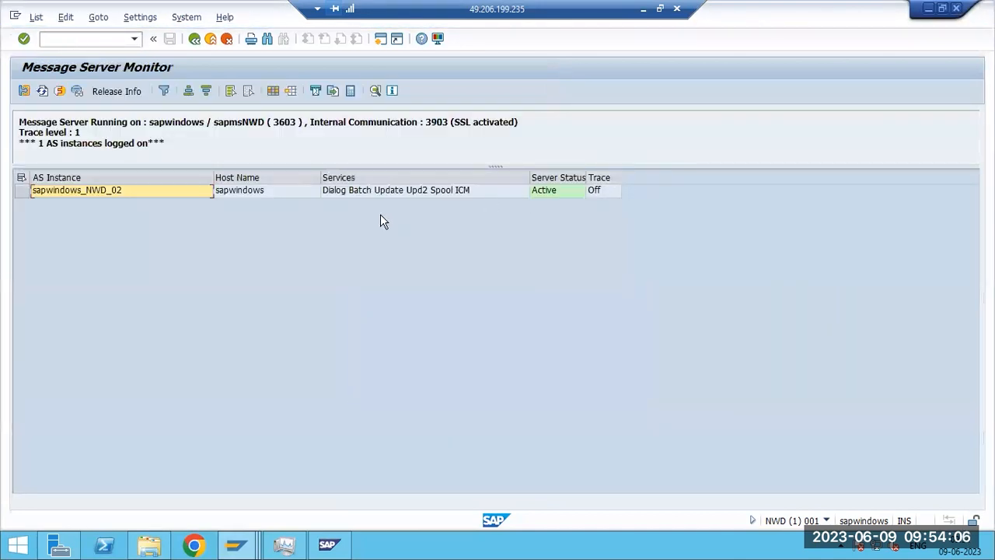
double_click(285, 122)
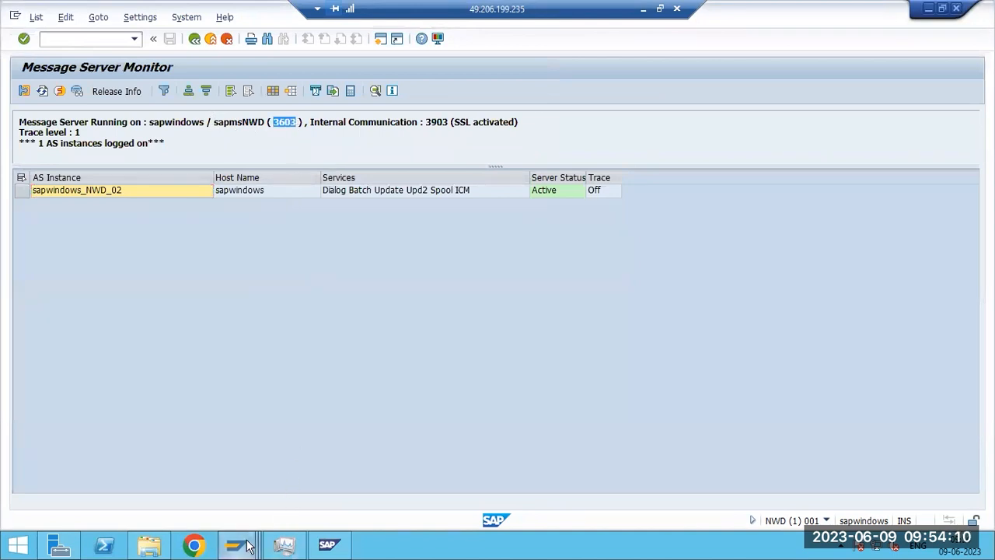
- Return to the new system entry, complete the message server as sapwindows:3603 and select the PUBLIC logon group
mouse_move(243, 546)
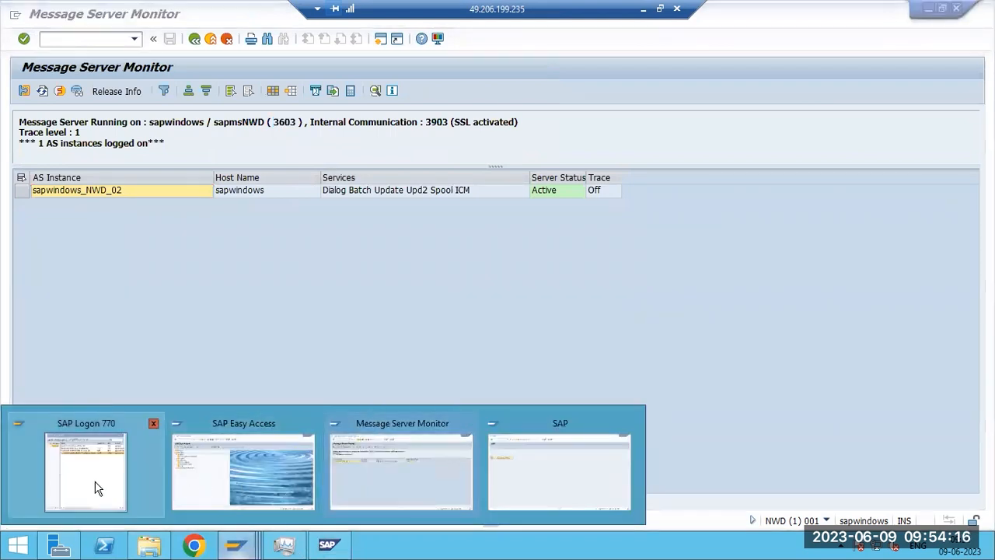
left_click(97, 482)
left_click(330, 257)
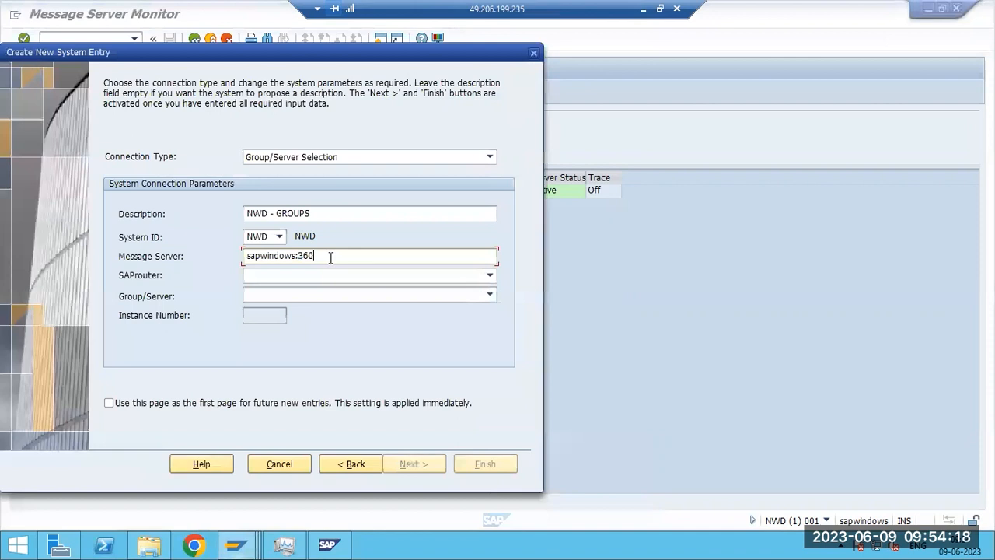
left_click(257, 278)
left_click(265, 294)
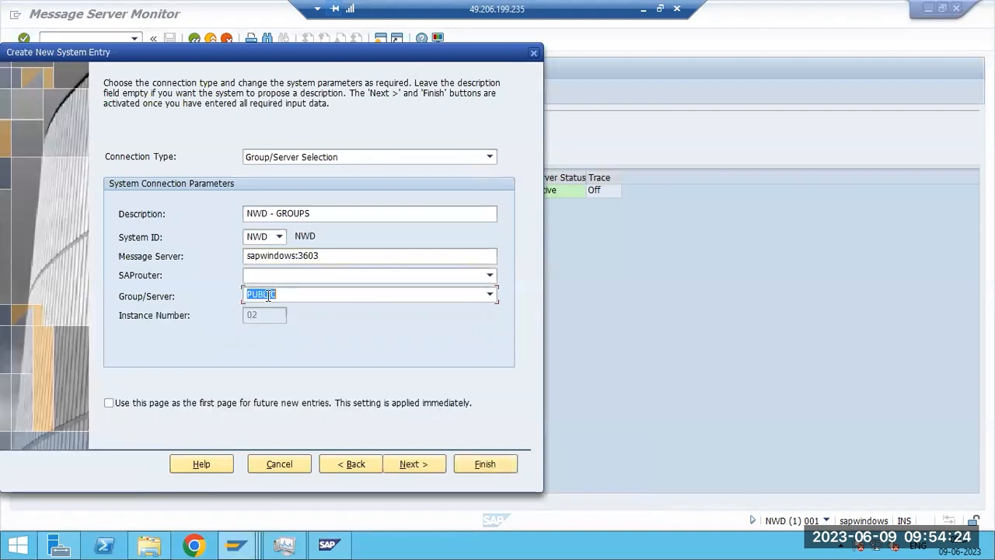
left_click(490, 296)
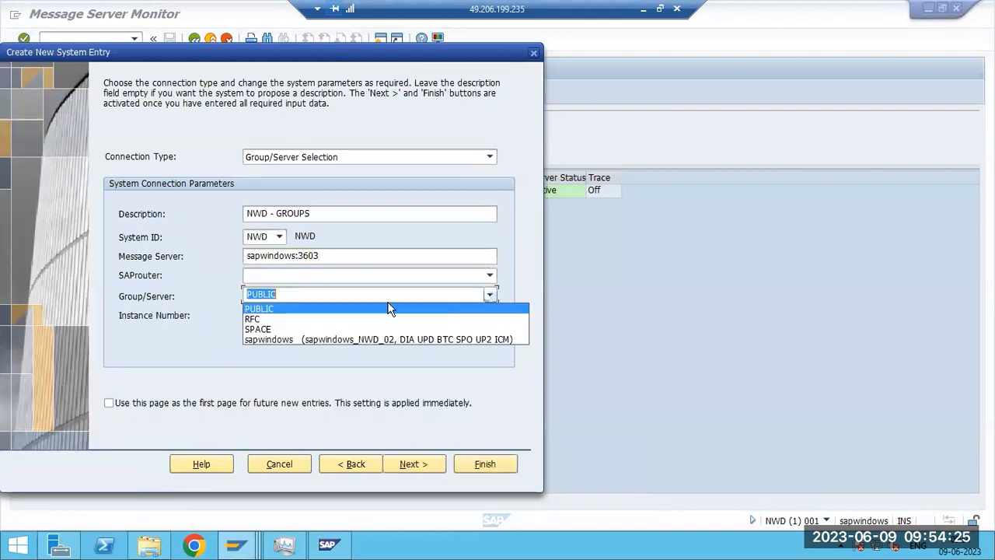
left_click(259, 310)
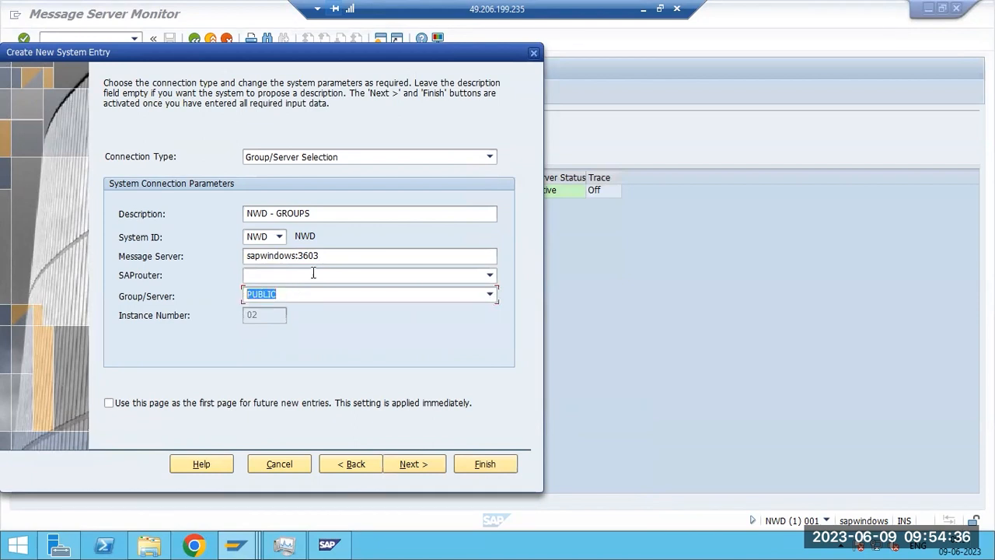
- Try the message server addresses sapwindows:3604 and sapwindows:3602, requesting the available groups for each
left_click(334, 258)
key("BackSpace")
type("4")
left_click(450, 296)
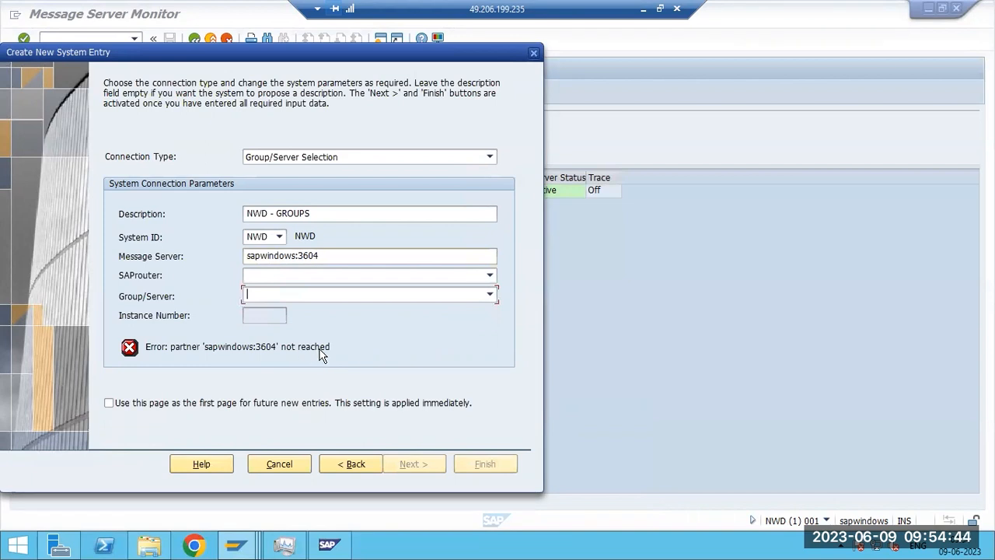
left_click(326, 255)
key("BackSpace")
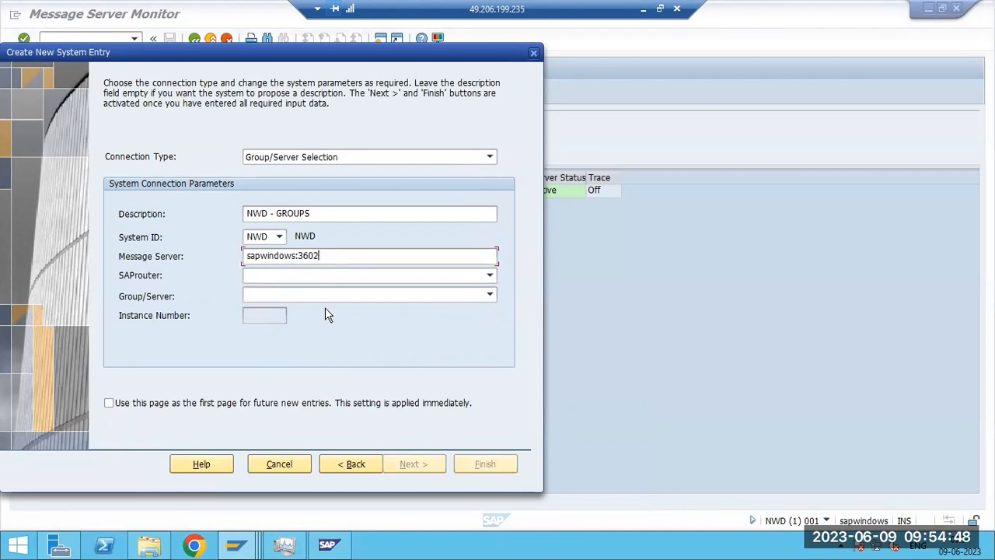
type("2")
left_click(325, 296)
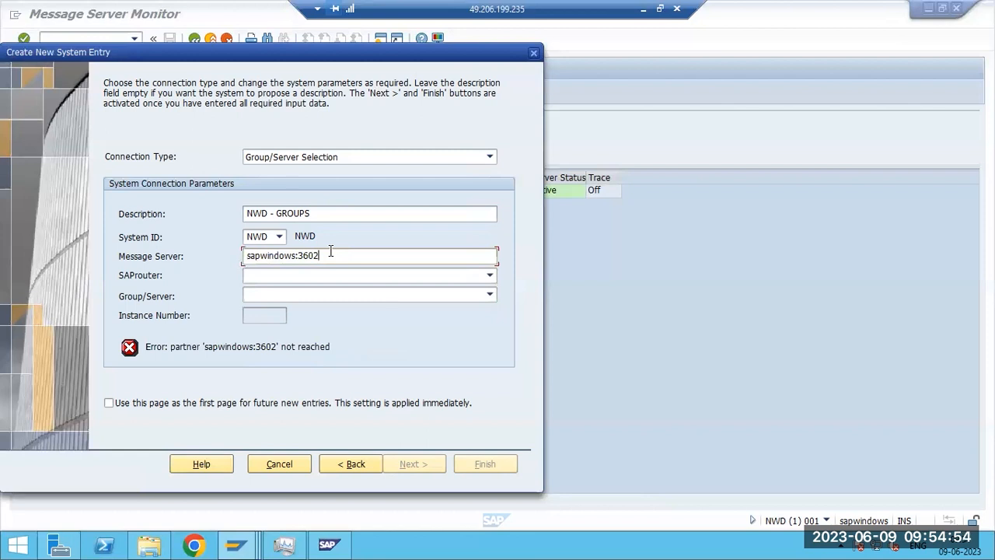
- Set the message server to sapwindows:3603, load the PUBLIC group and finish creating the connection entry
key("BackSpace")
type("3")
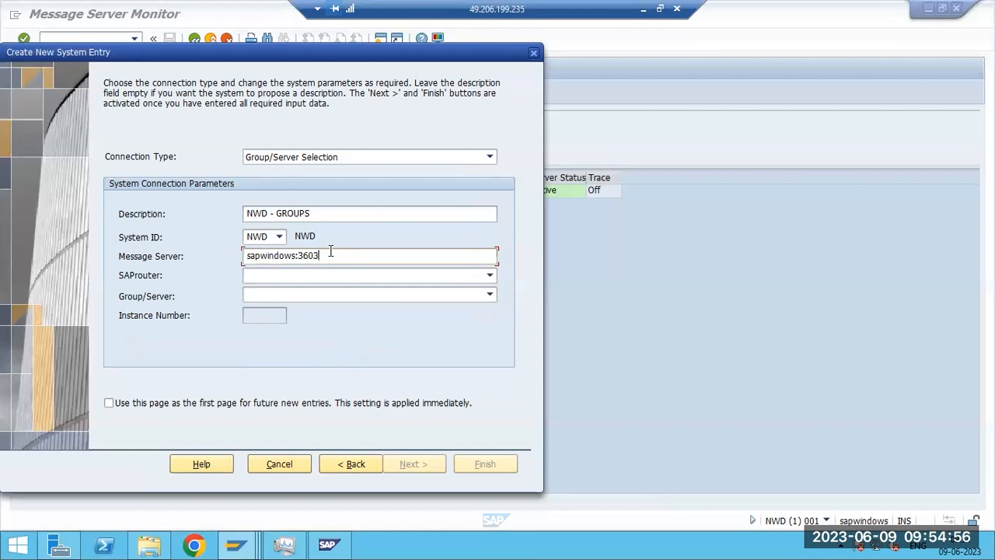
left_click(323, 289)
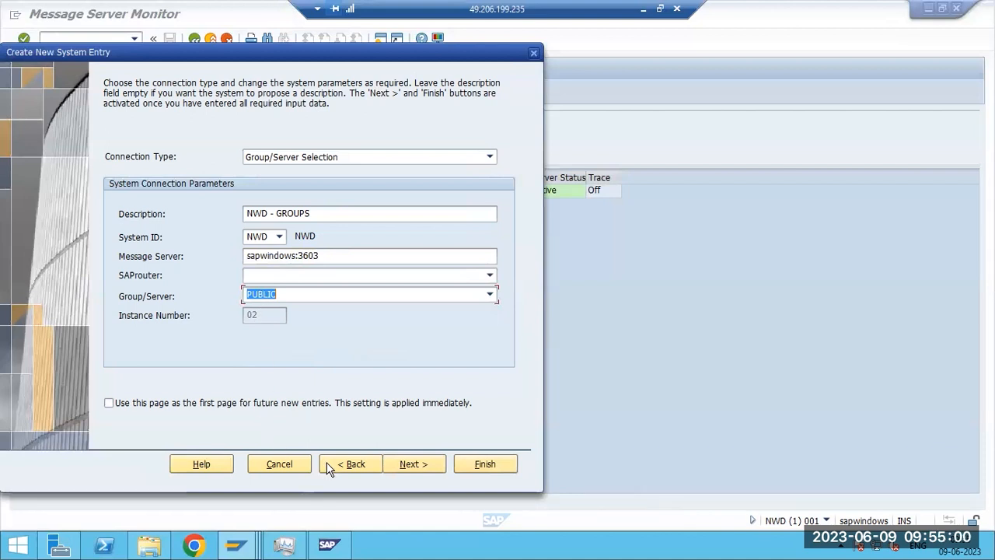
left_click(414, 464)
left_click(473, 463)
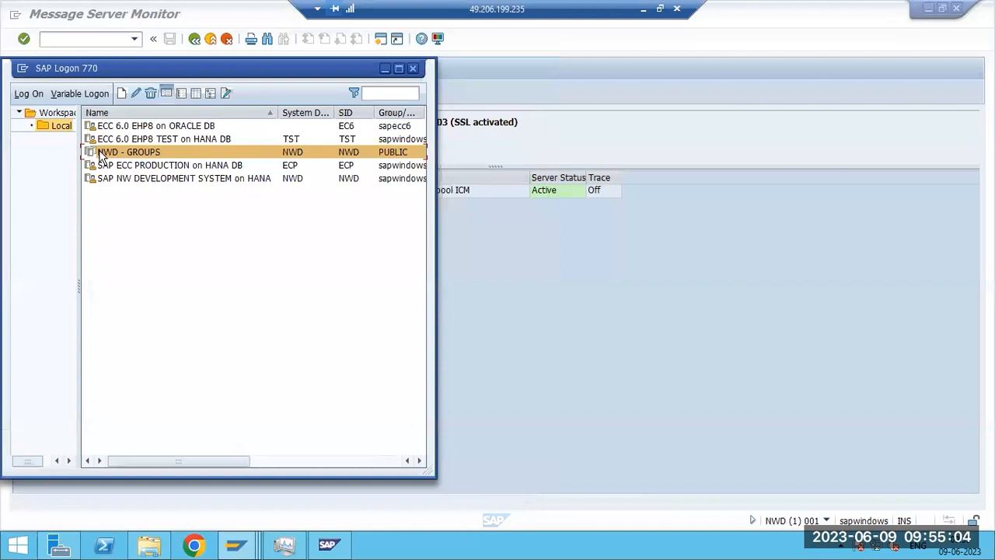
- Maximize SAP Logon, test NWD - GROUPS by opening and closing its logon screen, and switch back to Paint
left_click(402, 70)
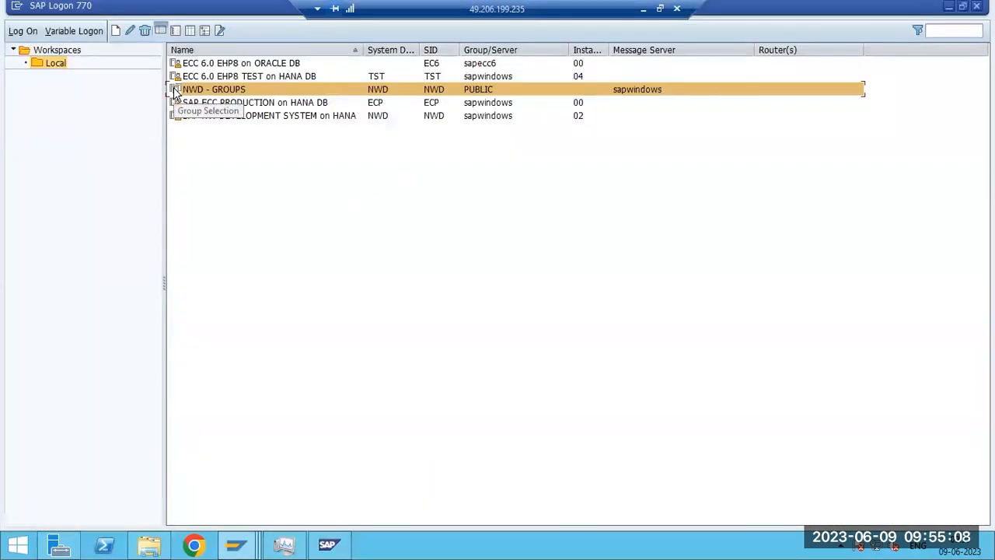
double_click(220, 90)
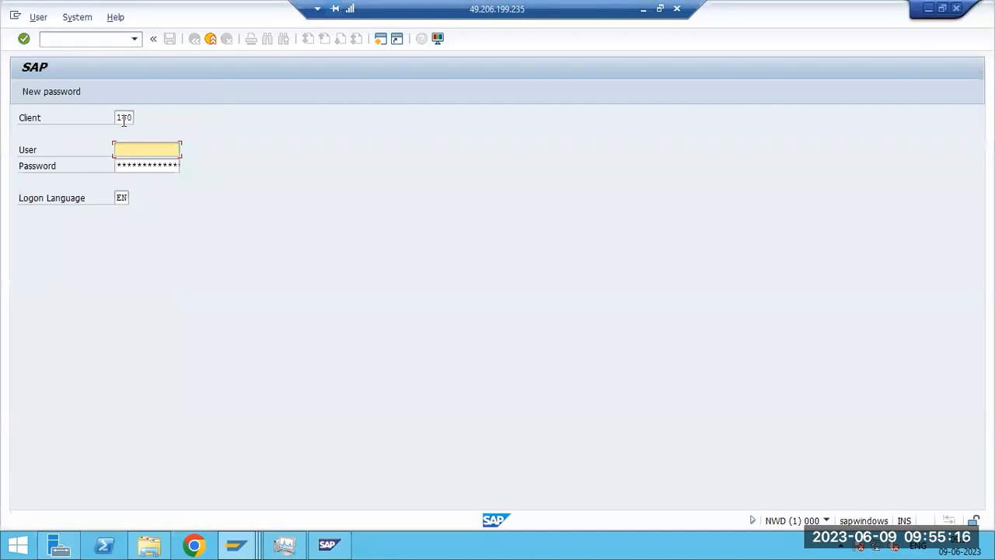
left_click(957, 9)
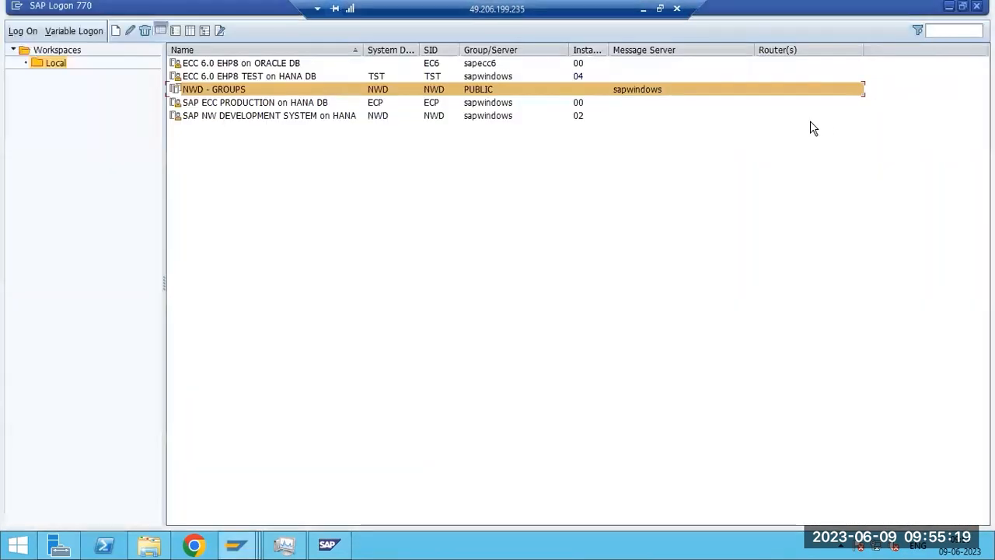
left_click(661, 9)
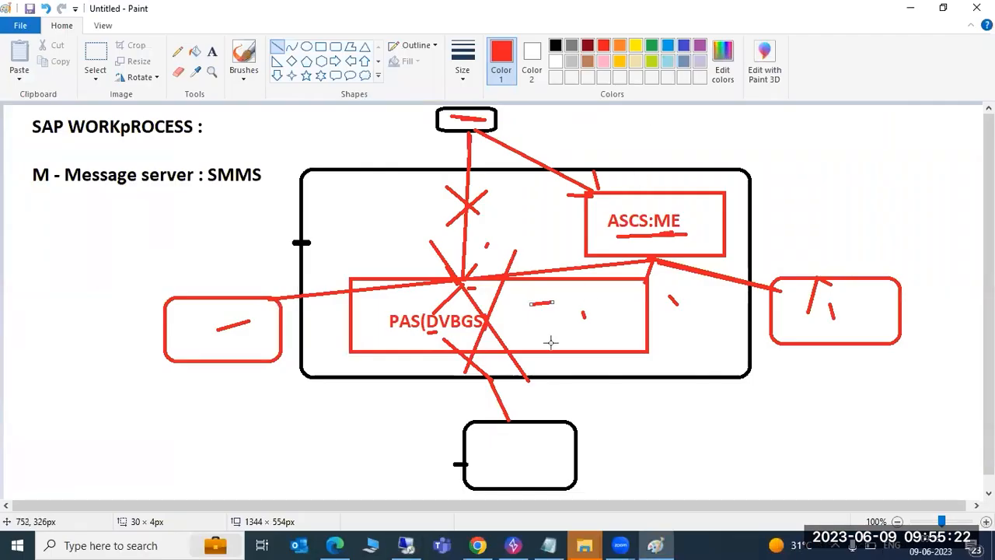